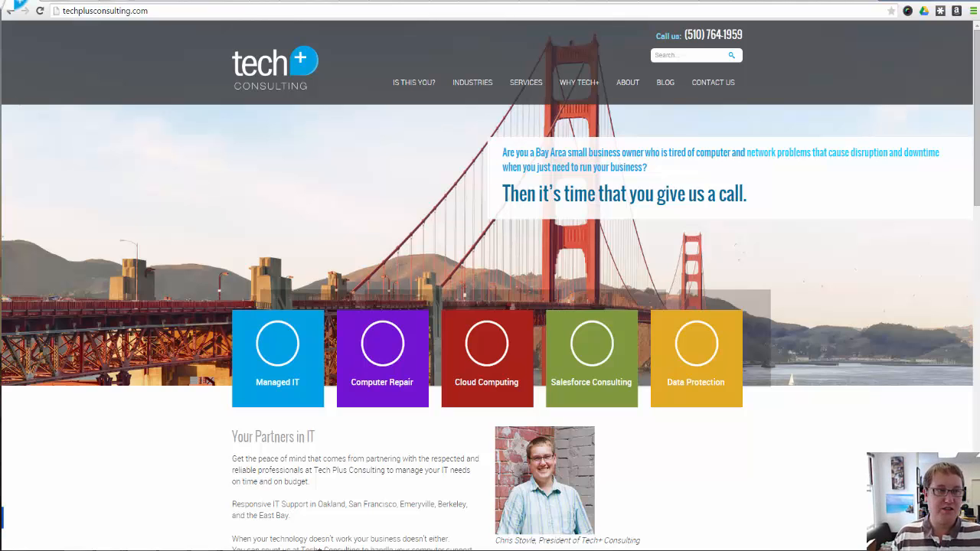
Switch to Salesforce and look over the Tech+ dashboard of logged activities, cases and sales
{"action": "left_click", "coordinate": [46, 3]}
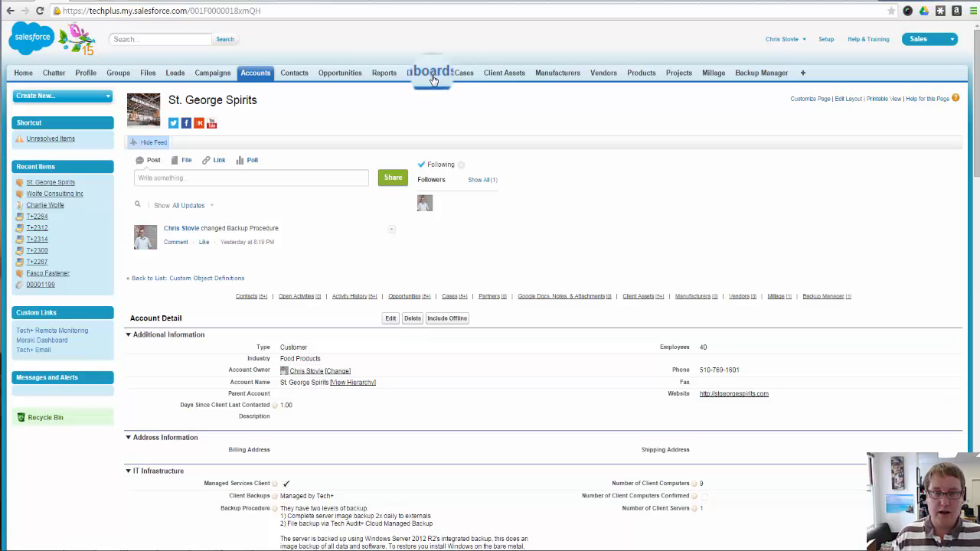
{"action": "left_click", "coordinate": [433, 75]}
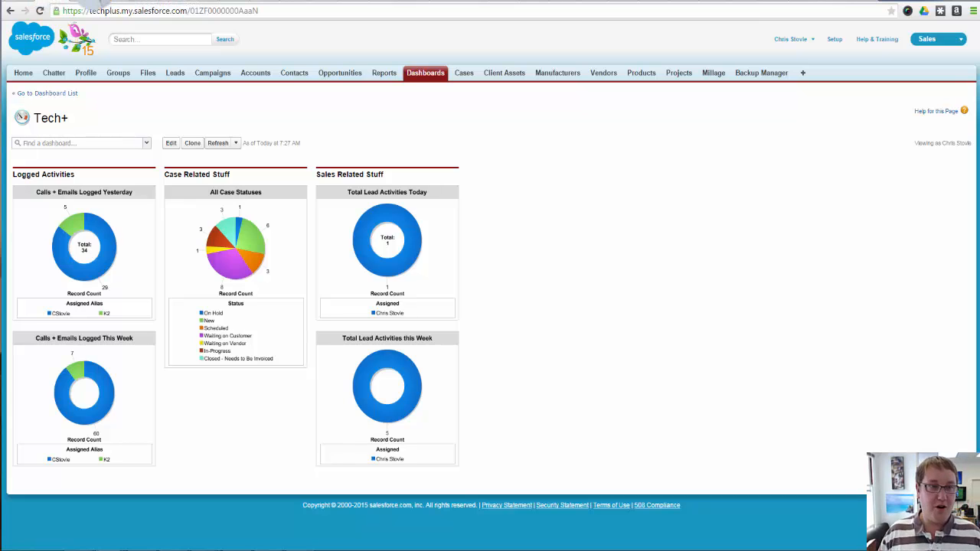
{"action": "left_click", "coordinate": [79, 2]}
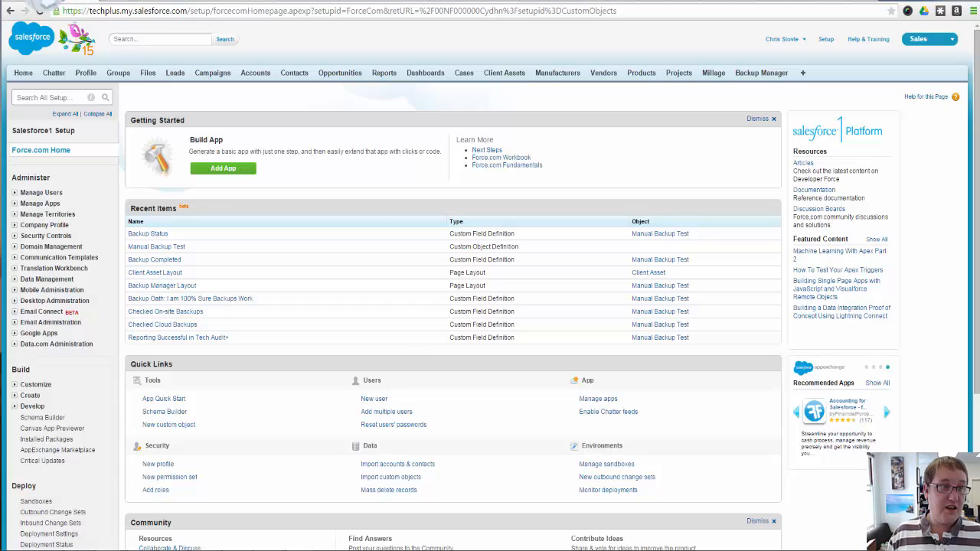
{"action": "left_click", "coordinate": [48, 3]}
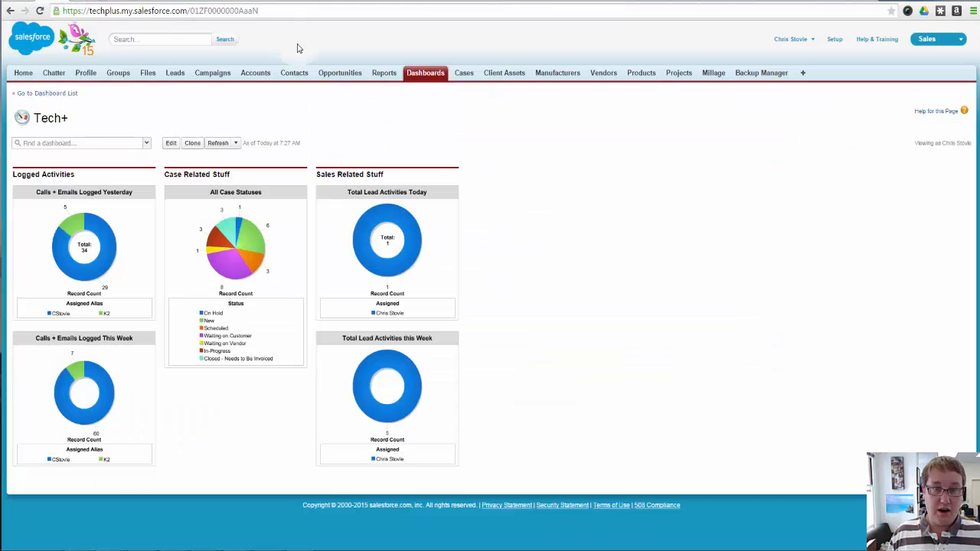
Open the St. George Spirits account and review its related lists down to Backup Manager
{"action": "left_click", "coordinate": [257, 74]}
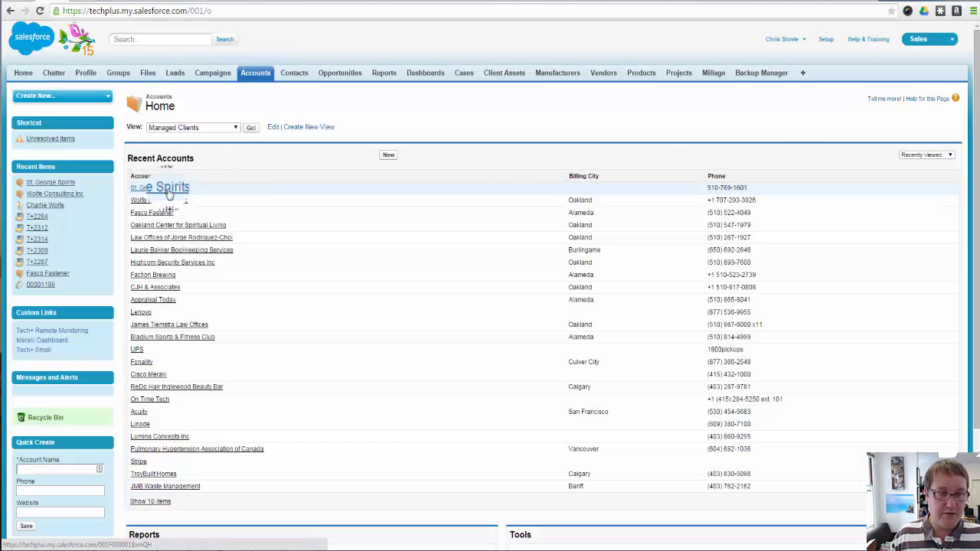
{"action": "left_click", "coordinate": [155, 188]}
{"action": "scroll", "coordinate": [424, 327], "scroll_direction": "down", "scroll_amount": 20}
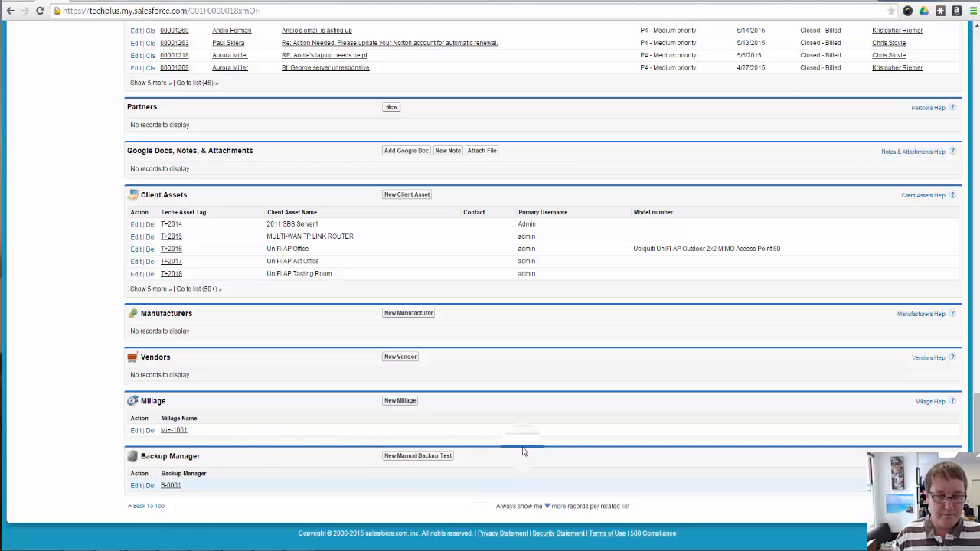
{"action": "scroll", "coordinate": [195, 490], "scroll_direction": "up", "scroll_amount": 20}
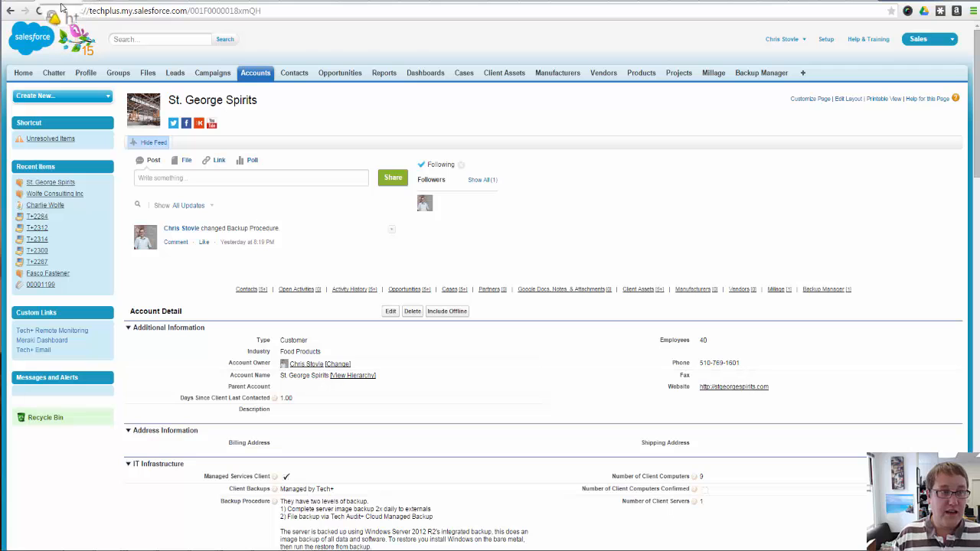
Start the definition of a new custom object in Setup
{"action": "left_click", "coordinate": [825, 39]}
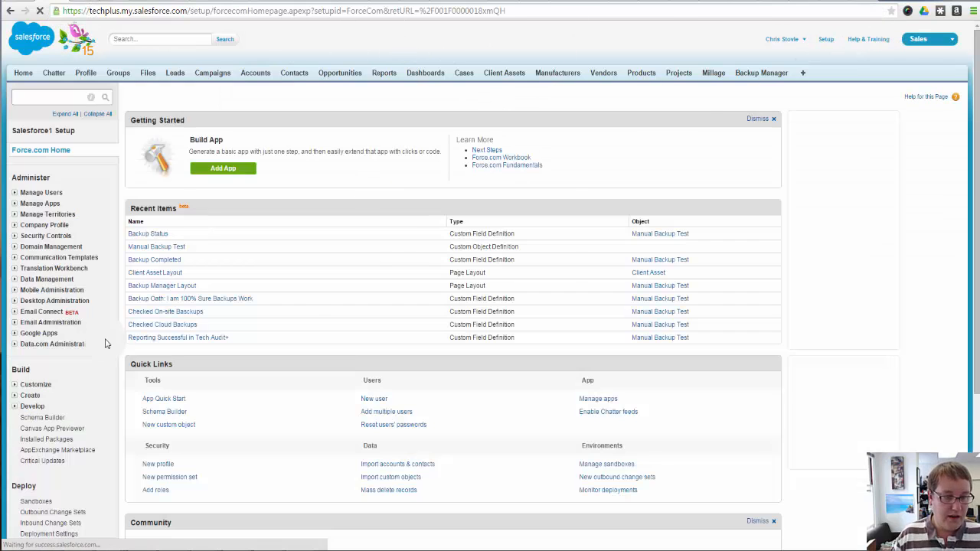
{"action": "scroll", "coordinate": [15, 253], "scroll_direction": "down", "scroll_amount": 3}
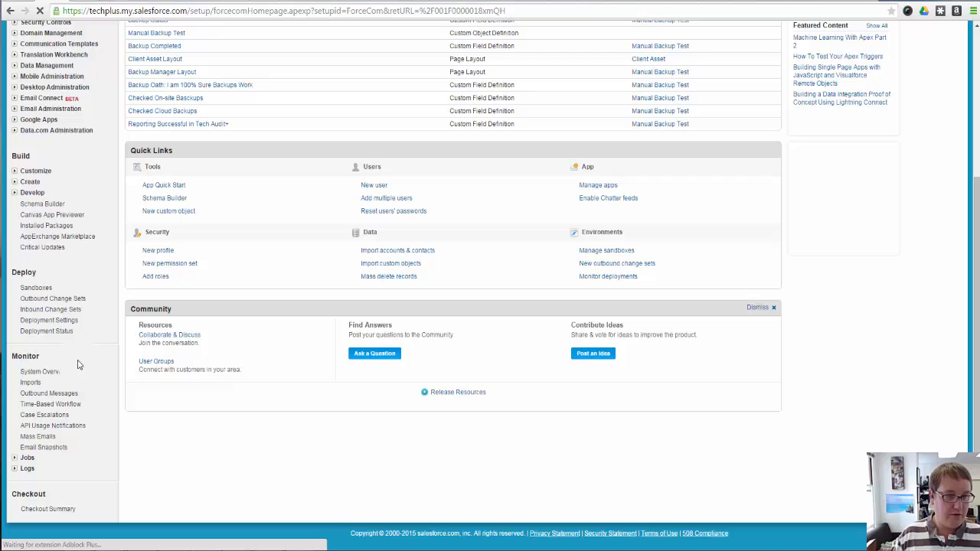
{"action": "left_click", "coordinate": [29, 182]}
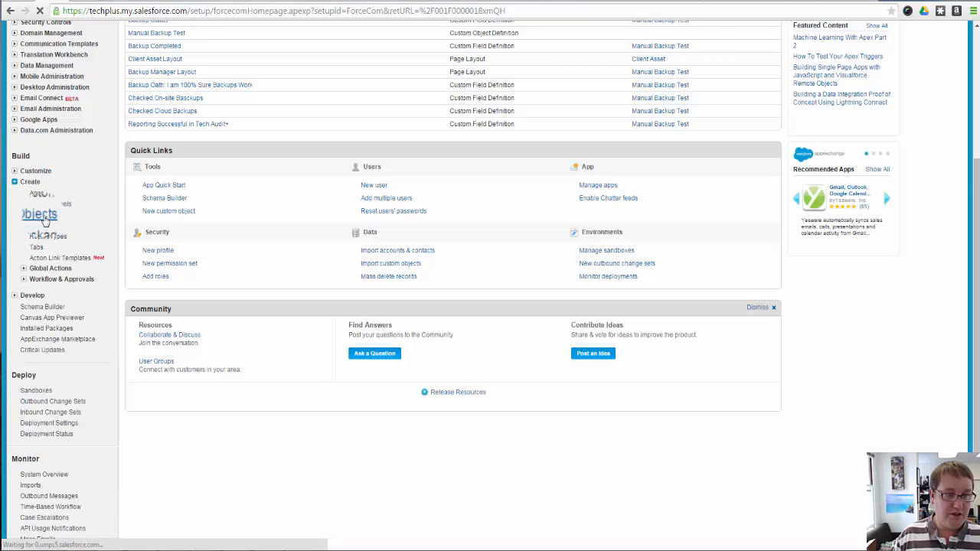
{"action": "left_click", "coordinate": [39, 214]}
{"action": "left_click", "coordinate": [411, 160]}
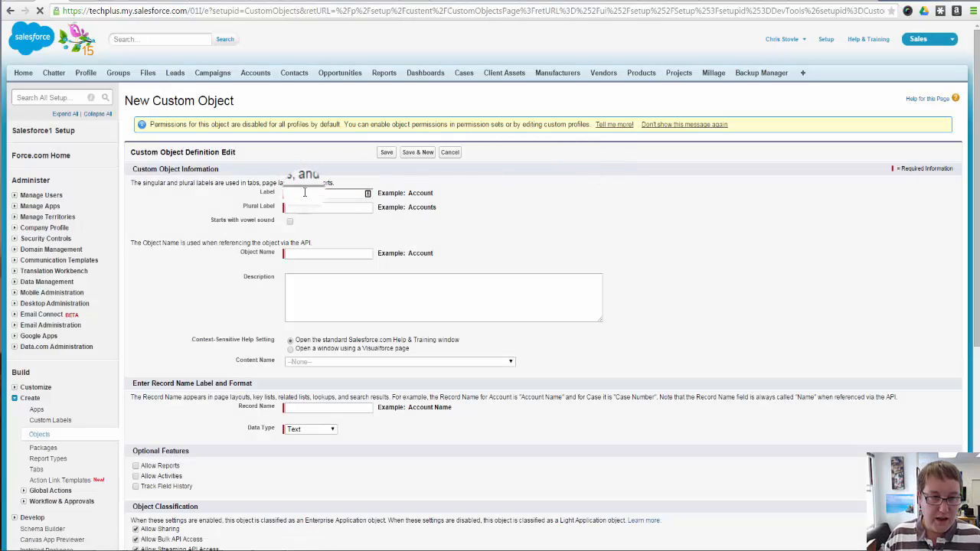
Set the custom object's plural label to Patch Manager and its singular label to Patch
{"action": "left_click", "coordinate": [305, 193]}
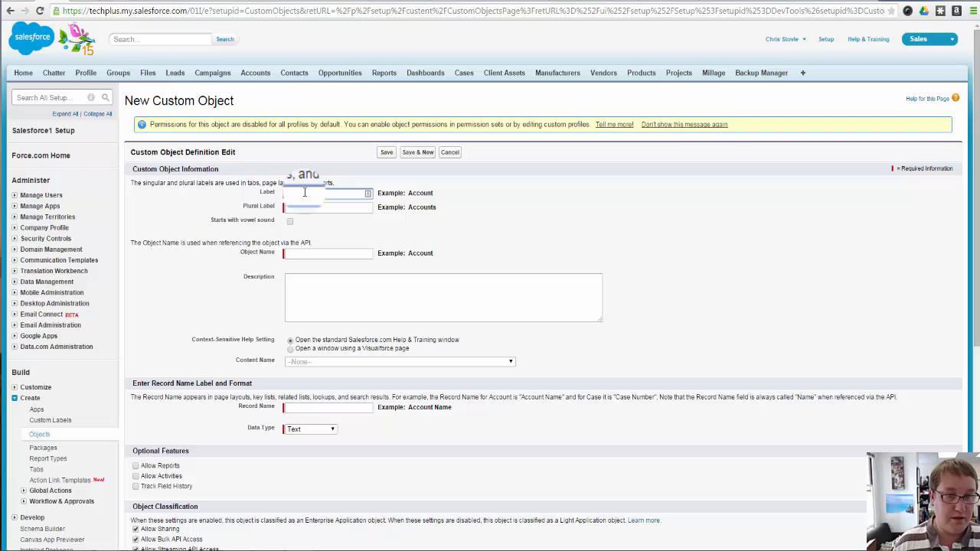
{"action": "left_click", "coordinate": [306, 207]}
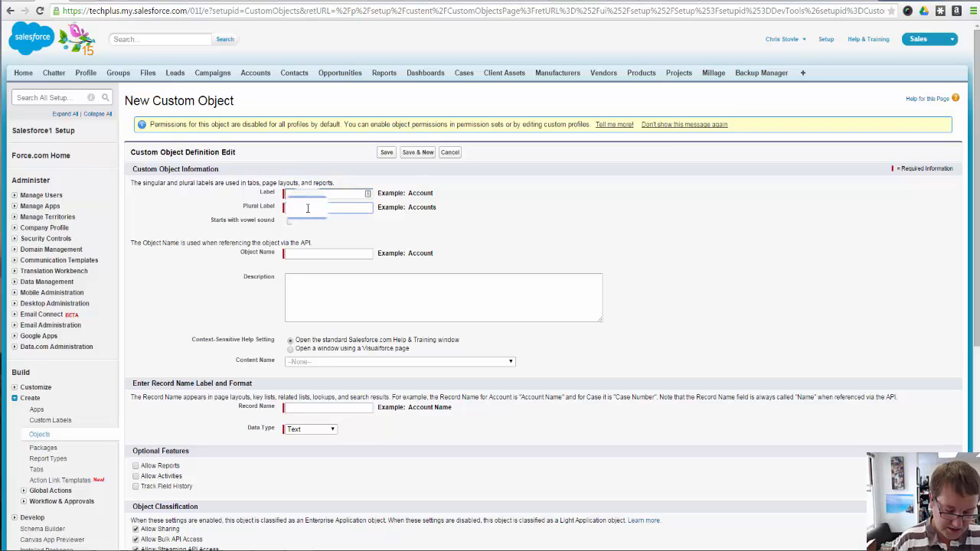
{"action": "type", "text": "ch Ma"}
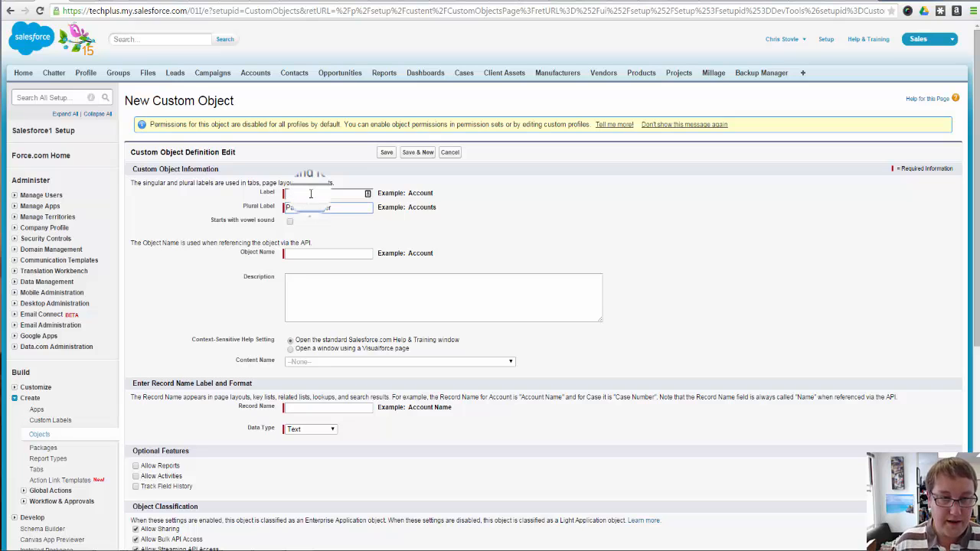
{"action": "left_click", "coordinate": [311, 193]}
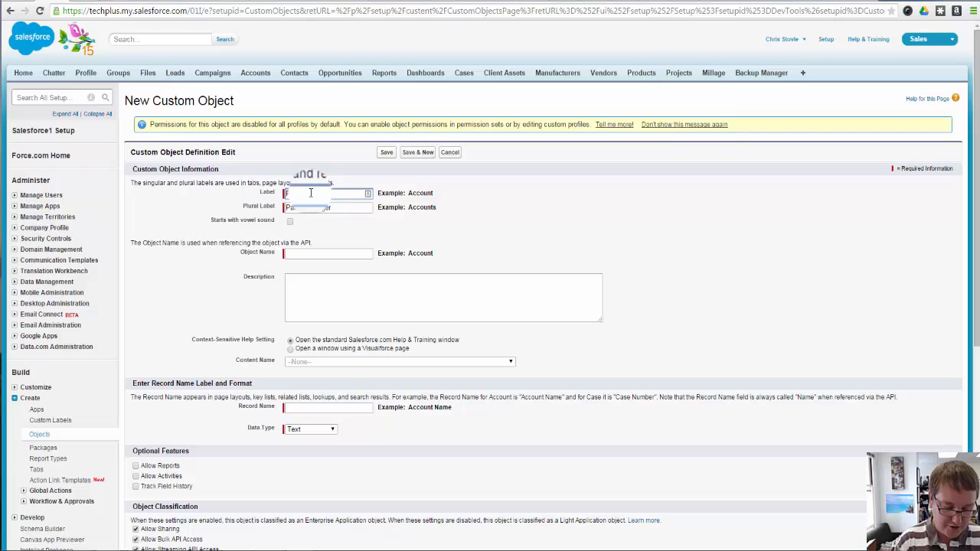
{"action": "type", "text": "Patch"}
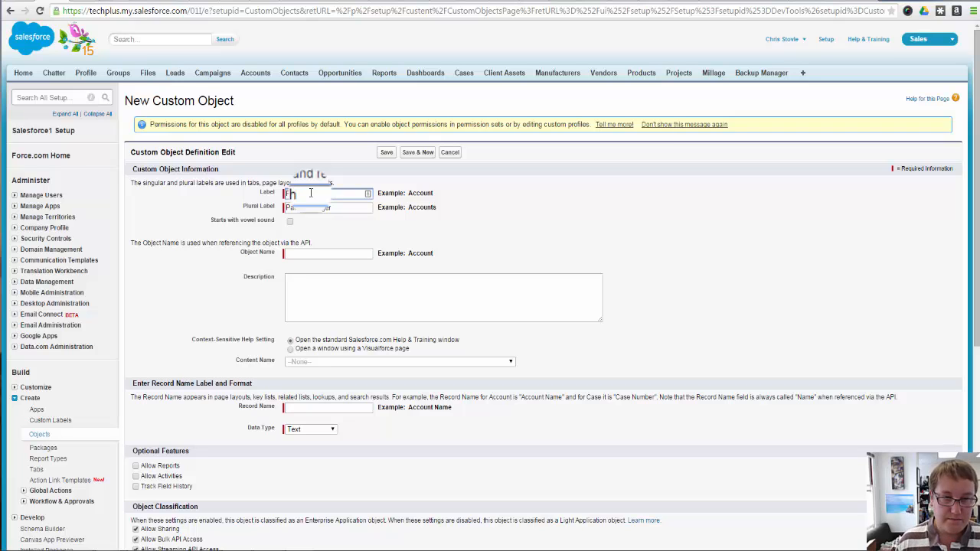
{"action": "key", "text": "Tab"}
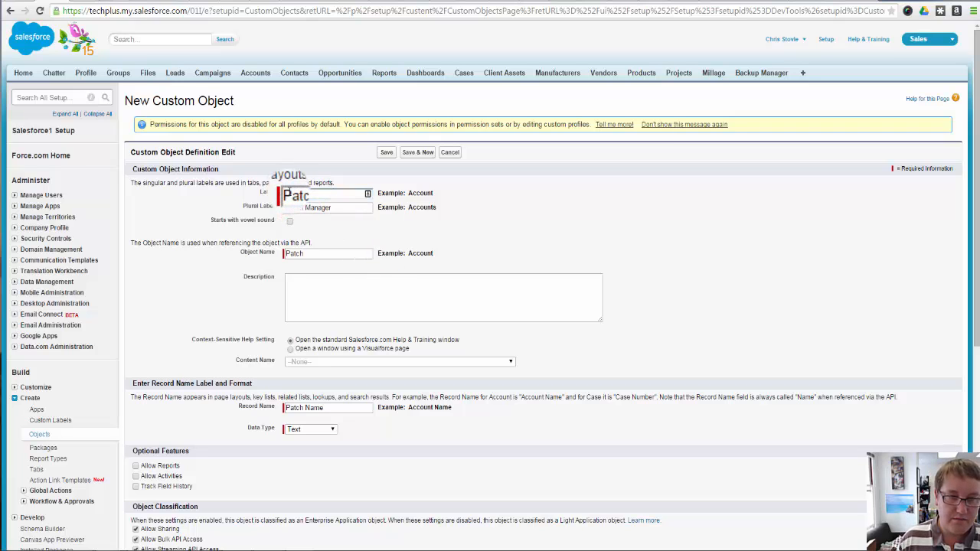
{"action": "left_click", "coordinate": [288, 192]}
{"action": "type", "text": "Sys"}
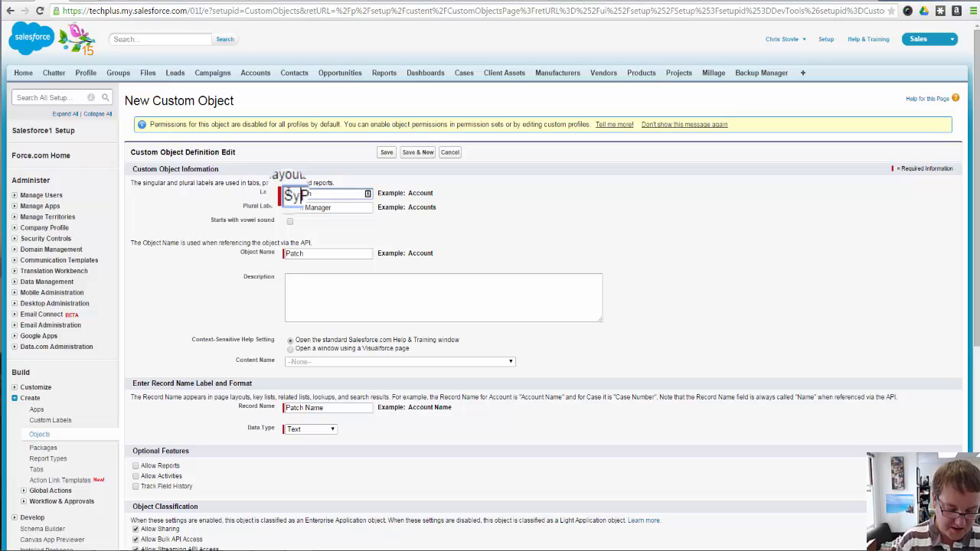
{"action": "type", "text": "tem"}
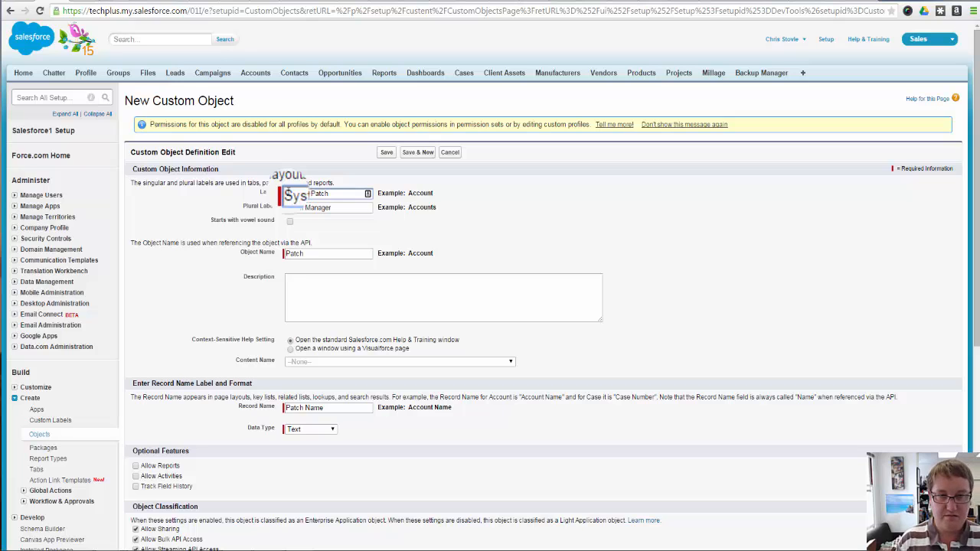
{"action": "key", "text": "BackSpace"}
{"action": "key", "text": "BackSpace"}
{"action": "key", "text": "BackSpace"}
{"action": "key", "text": "BackSpace"}
{"action": "key", "text": "BackSpace"}
{"action": "key", "text": "BackSpace"}
{"action": "key", "text": "BackSpace"}
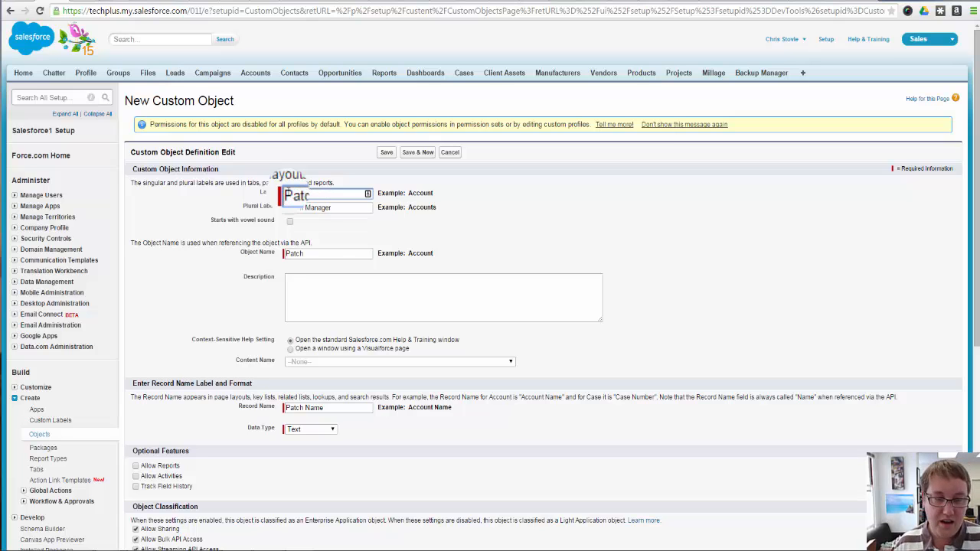
Describe the object as "This is an object to track the patching we do each week for our customers" and set its data type to Auto Number
{"action": "left_click", "coordinate": [333, 286]}
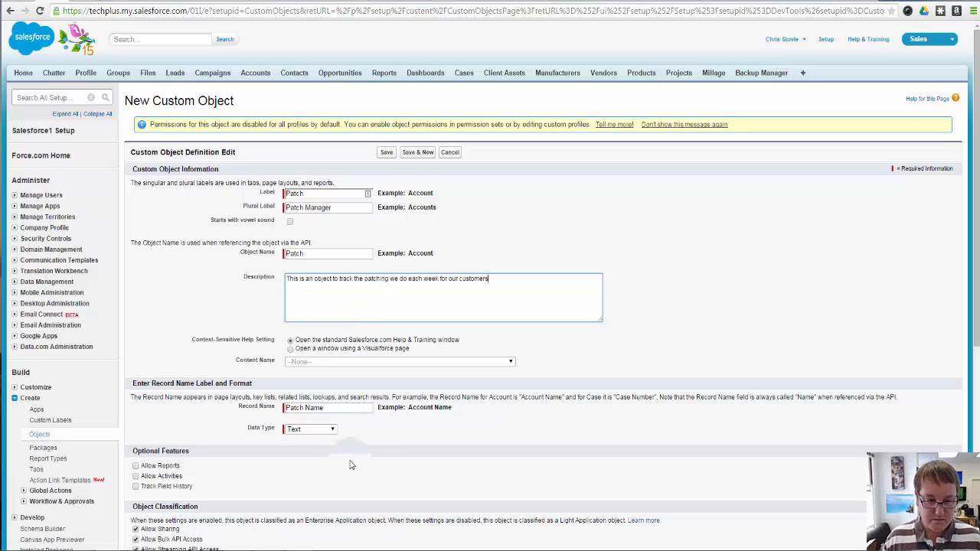
{"action": "scroll", "coordinate": [352, 459], "scroll_direction": "down", "scroll_amount": 3}
{"action": "left_click", "coordinate": [312, 322]}
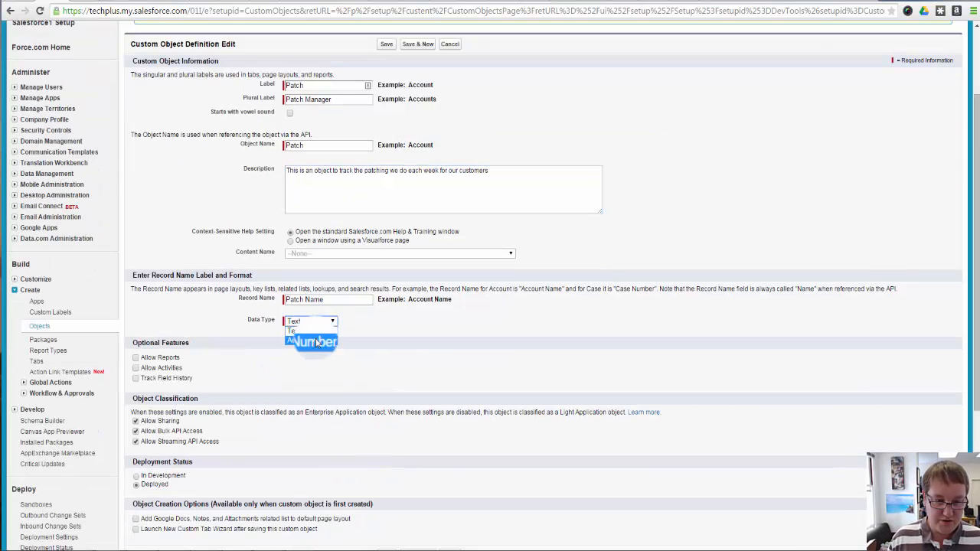
{"action": "left_click", "coordinate": [313, 330]}
Give the Patch Name record the display format P-{0000} and the starting number 1
{"action": "left_click", "coordinate": [341, 334]}
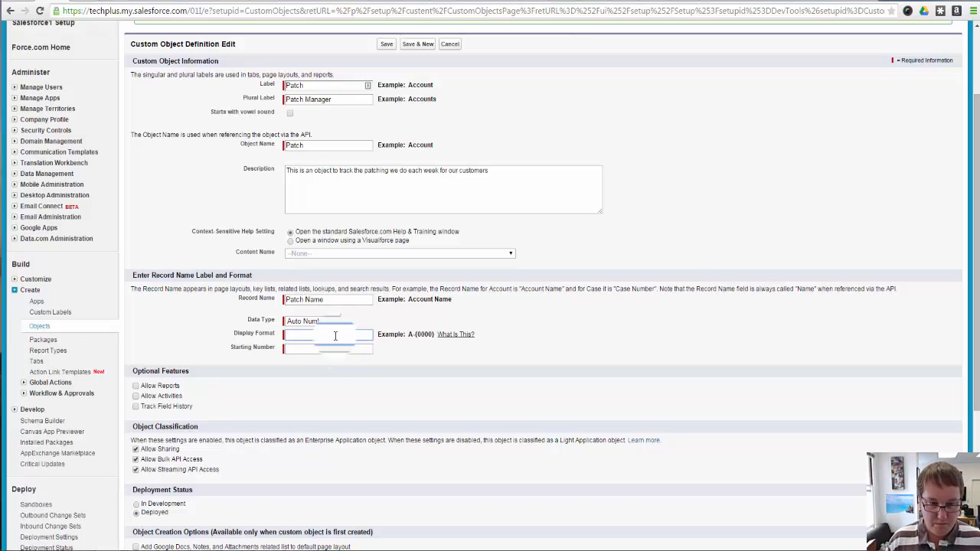
{"action": "type", "text": "P"}
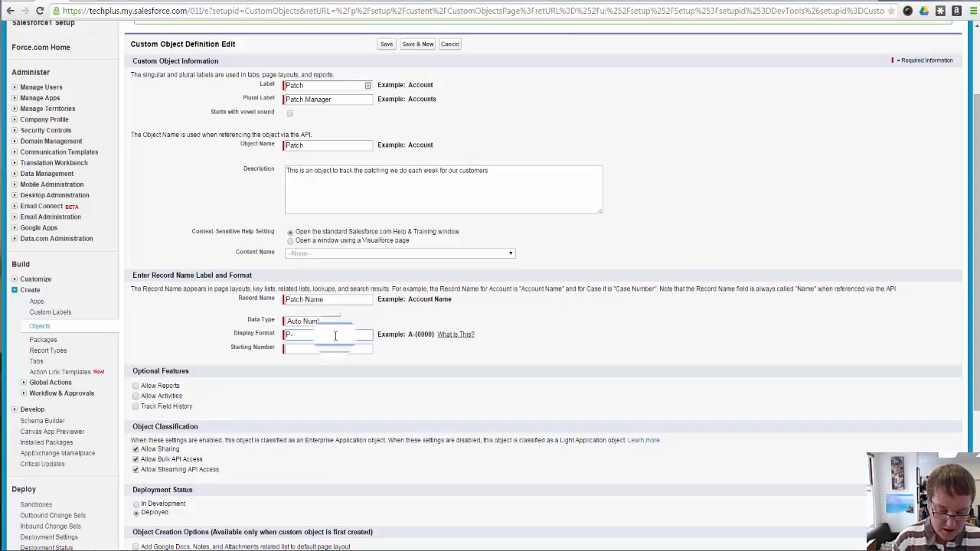
{"action": "type", "text": "-{"}
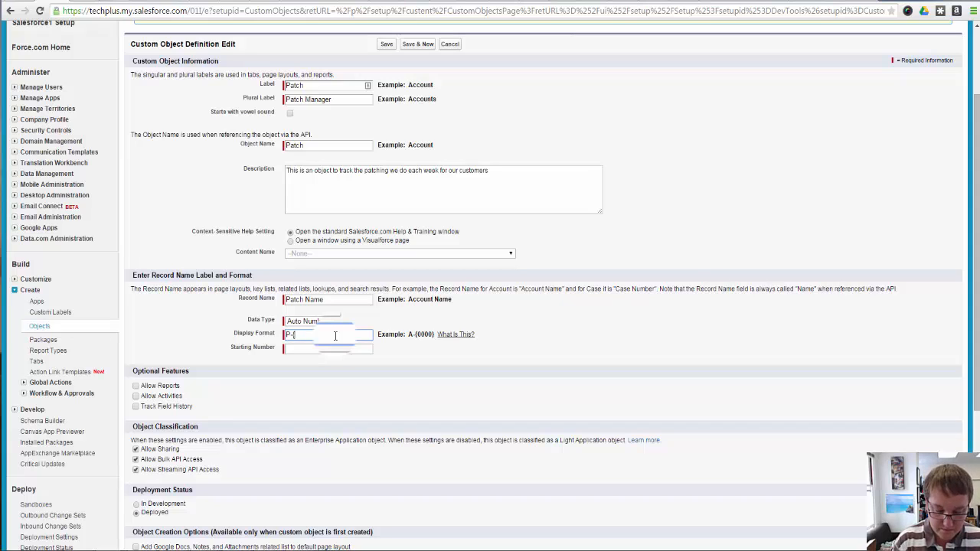
{"action": "type", "text": "0000"}
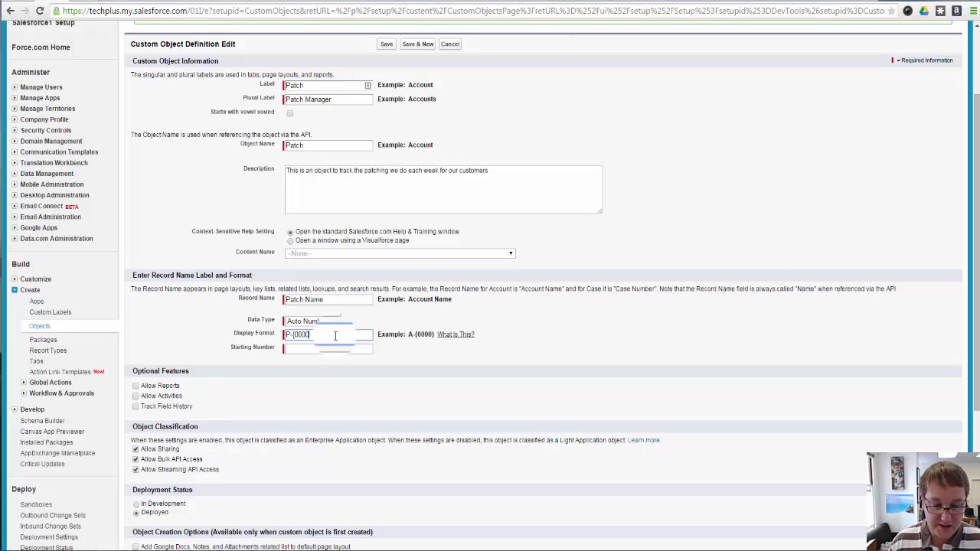
{"action": "type", "text": "00}"}
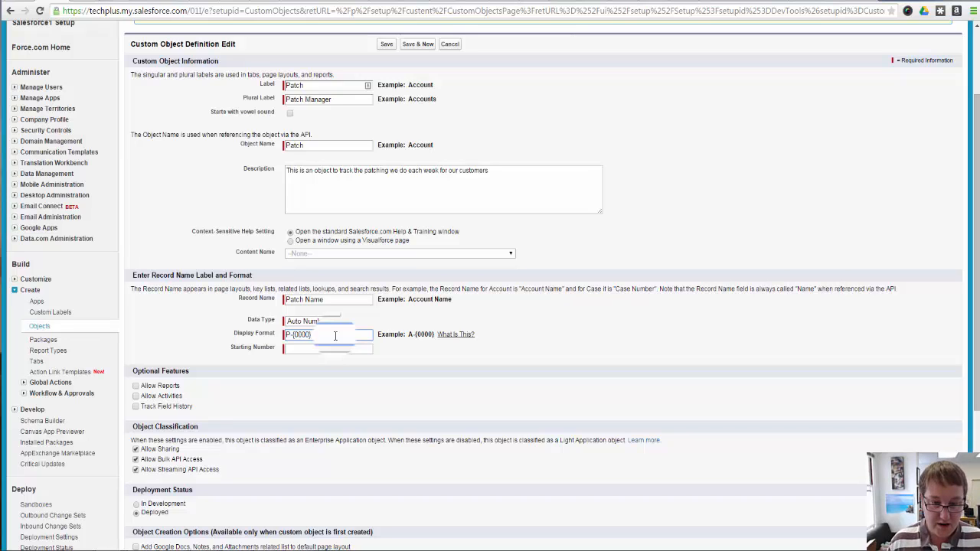
{"action": "left_click", "coordinate": [342, 348]}
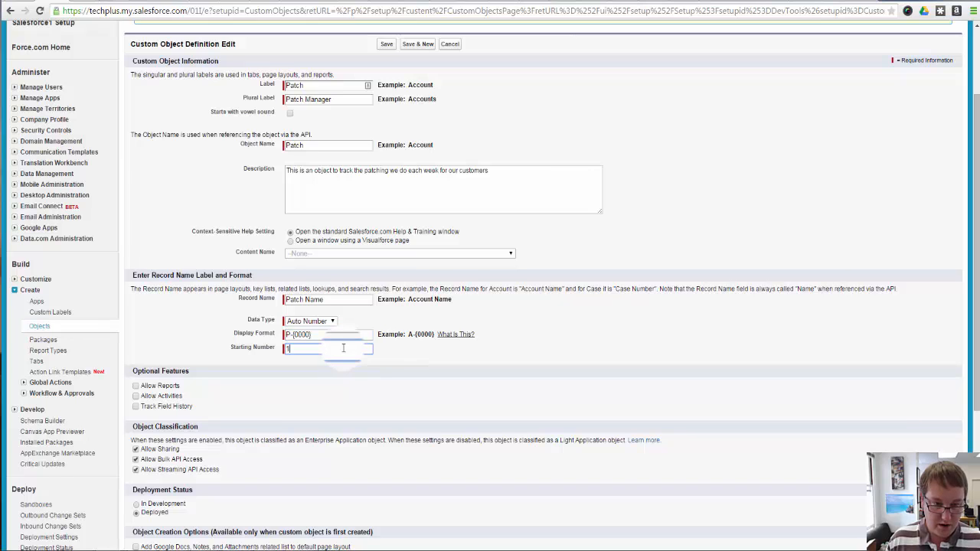
{"action": "left_click", "coordinate": [437, 383]}
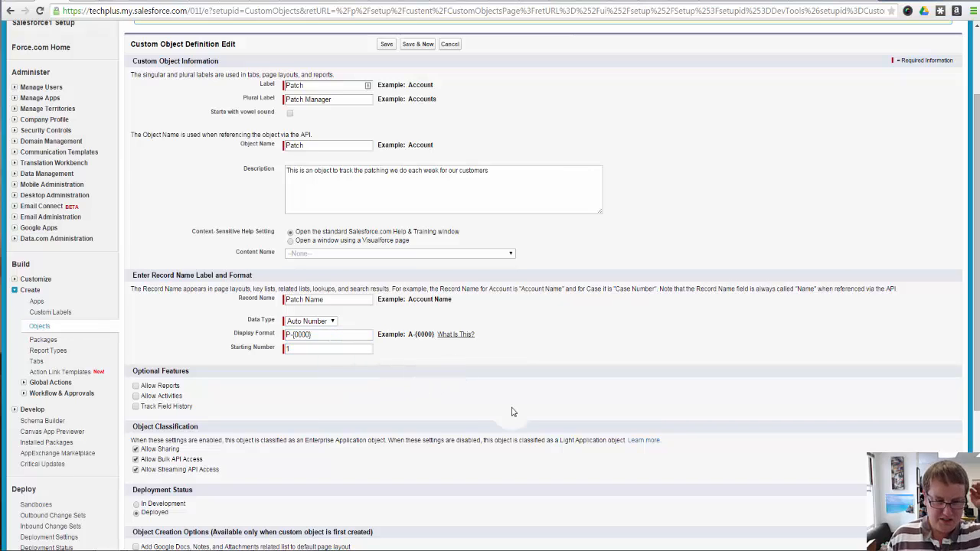
Enable reports, activities and field history tracking for the Patch object
{"action": "scroll", "coordinate": [398, 436], "scroll_direction": "down", "scroll_amount": 3}
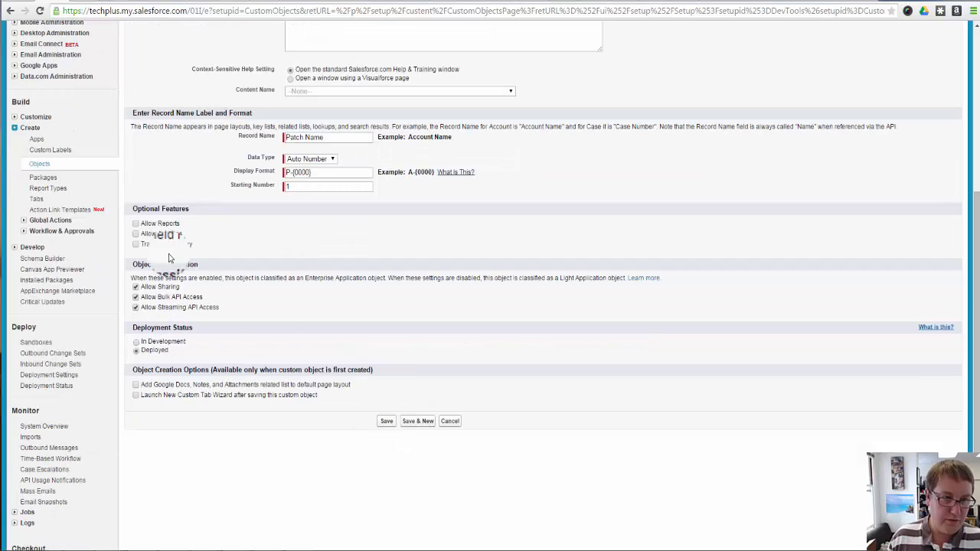
{"action": "left_click", "coordinate": [165, 222]}
{"action": "left_click", "coordinate": [167, 234]}
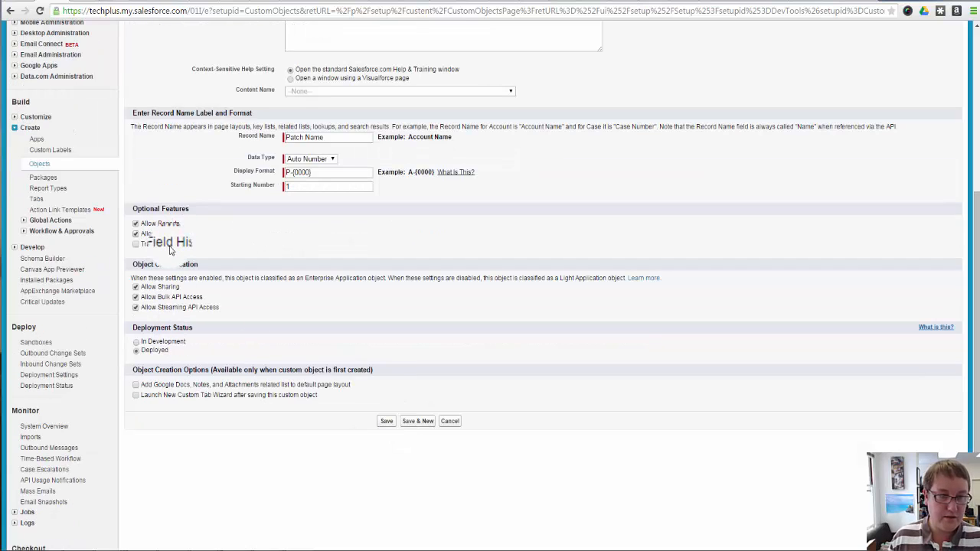
{"action": "left_click", "coordinate": [167, 244]}
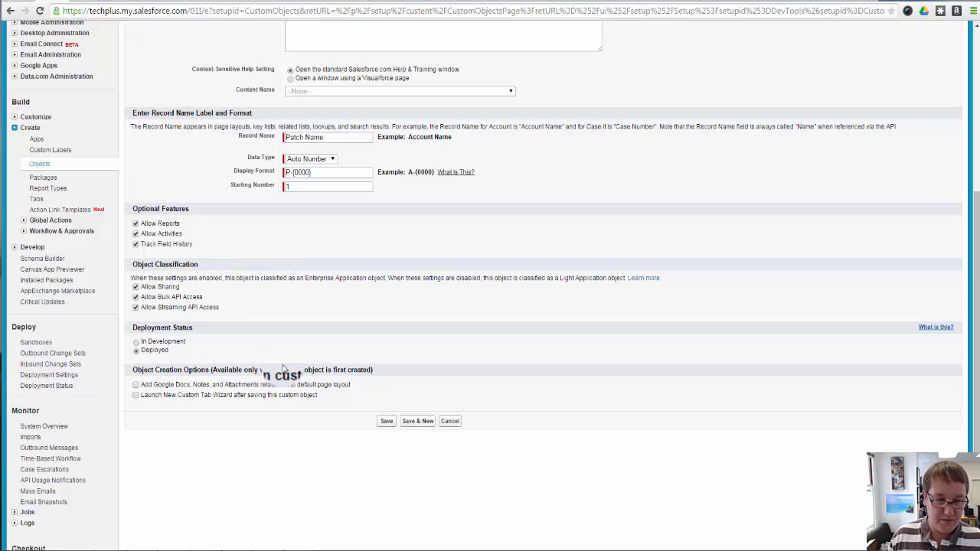
Include the Google Docs, Notes, and Attachments related list and the New Custom Tab Wizard launch, and save the Patch object
{"action": "left_click", "coordinate": [135, 384]}
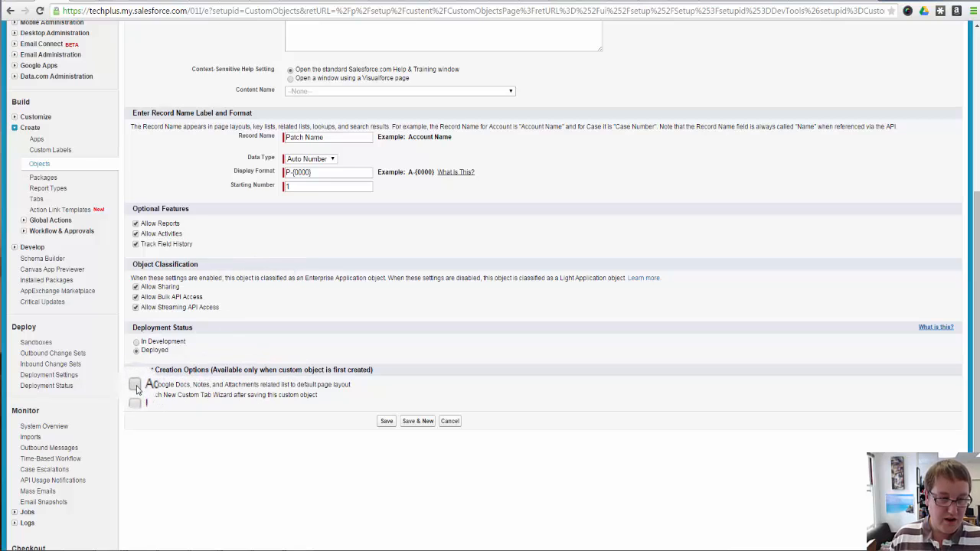
{"action": "left_click", "coordinate": [137, 395]}
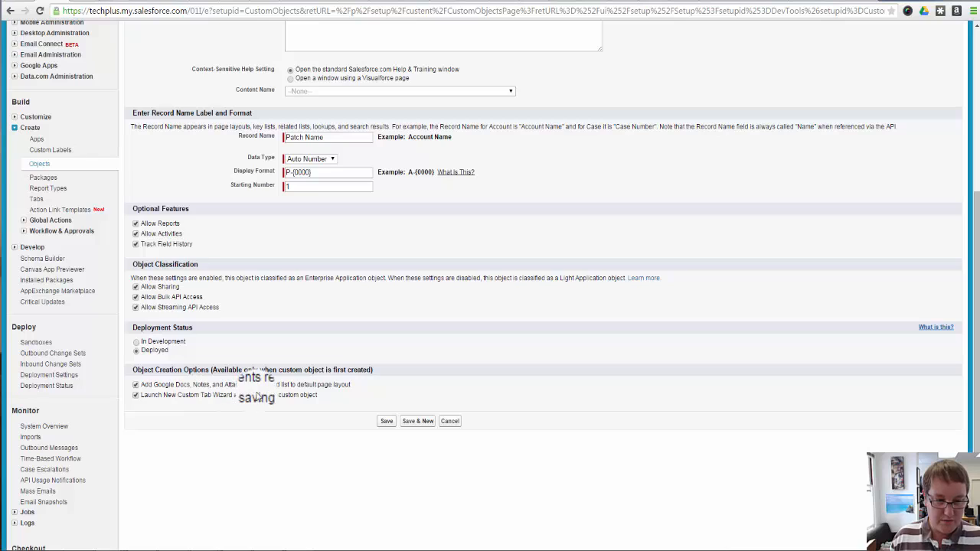
{"action": "left_click", "coordinate": [387, 421]}
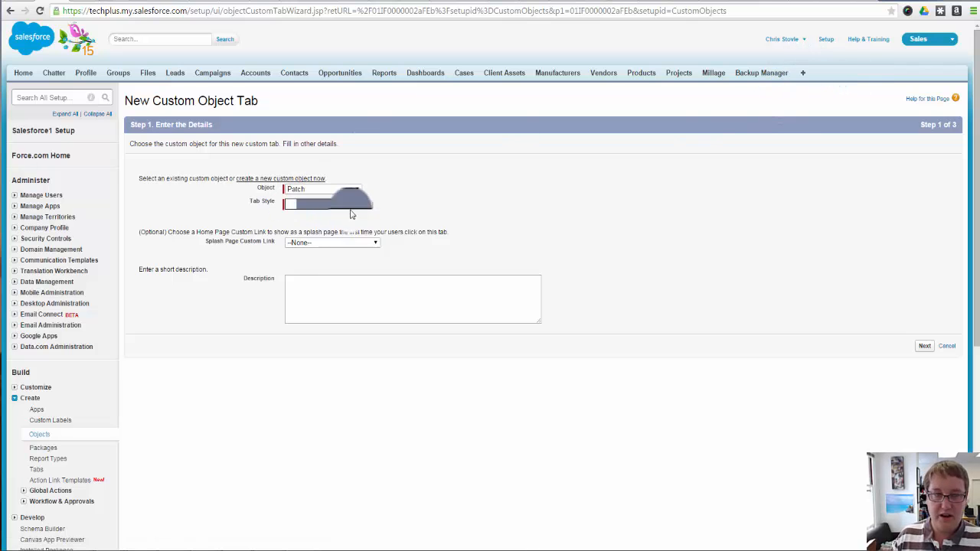
Choose Red Cross as the tab style for the Patch object's custom tab
{"action": "left_click", "coordinate": [292, 209]}
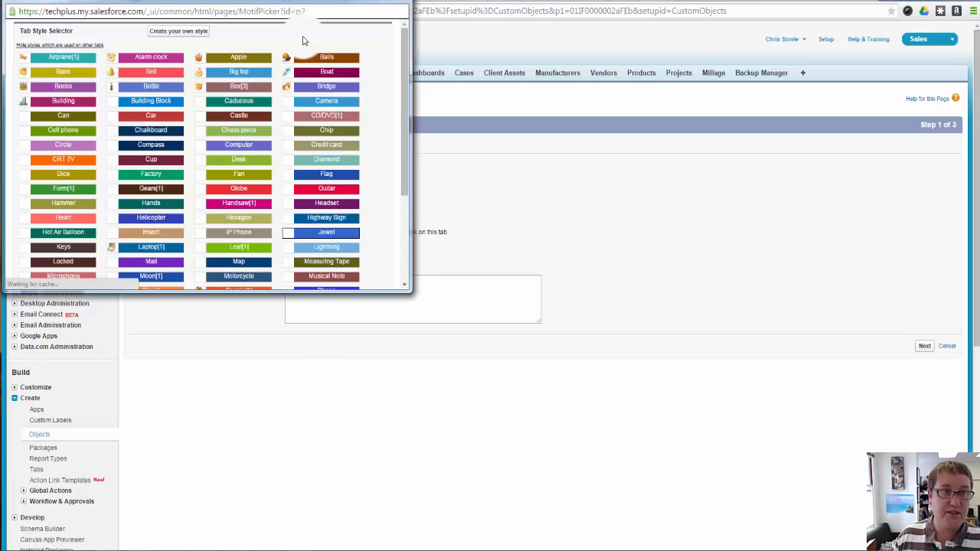
{"action": "left_click_drag", "start_coordinate": [286, 1], "coordinate": [403, 30]}
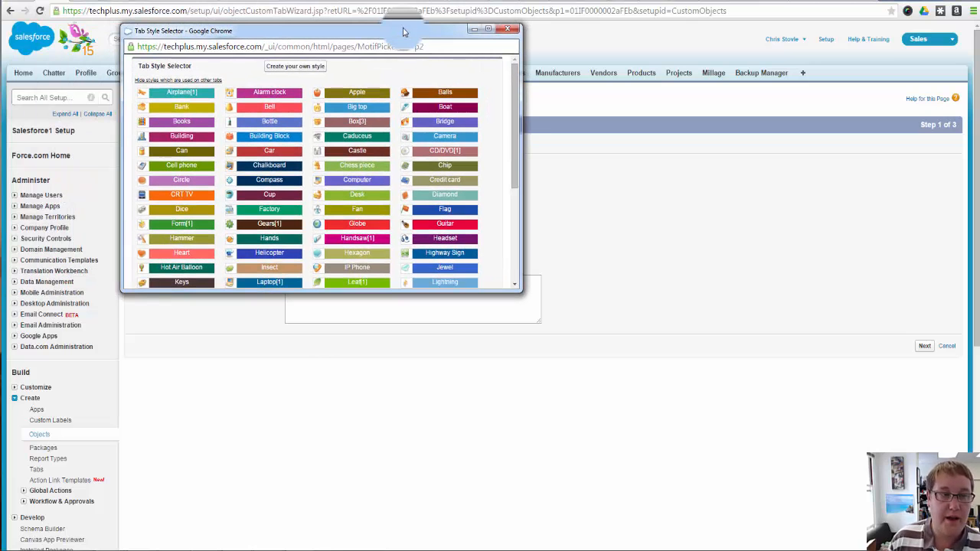
{"action": "scroll", "coordinate": [438, 139], "scroll_direction": "down", "scroll_amount": 3}
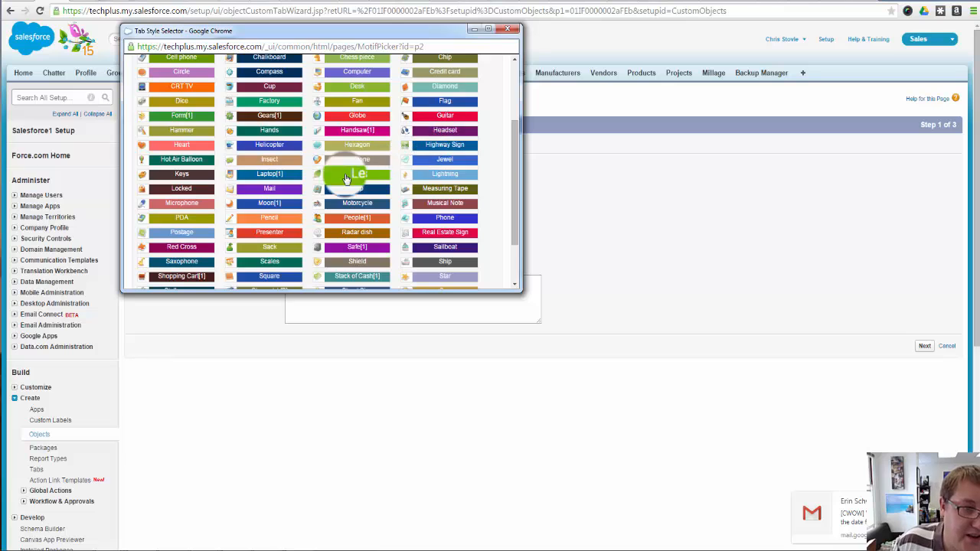
{"action": "left_click", "coordinate": [267, 247]}
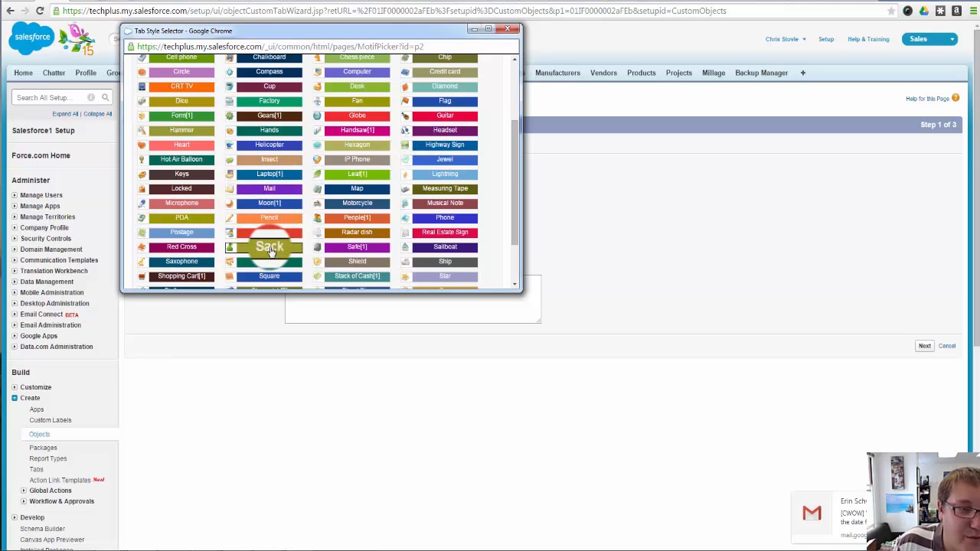
{"action": "left_click", "coordinate": [340, 231]}
{"action": "scroll", "coordinate": [344, 233], "scroll_direction": "down", "scroll_amount": 2}
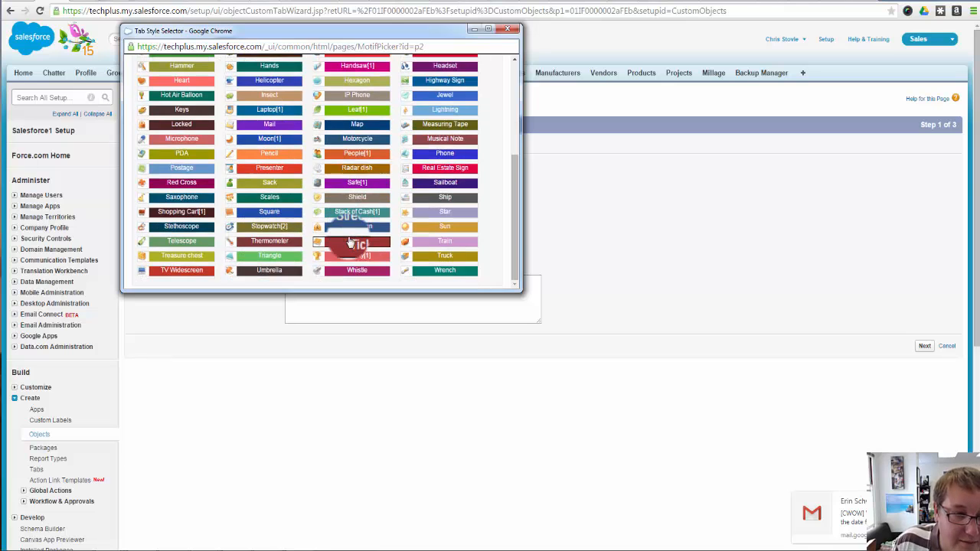
{"action": "left_click", "coordinate": [321, 260]}
{"action": "left_click", "coordinate": [264, 257]}
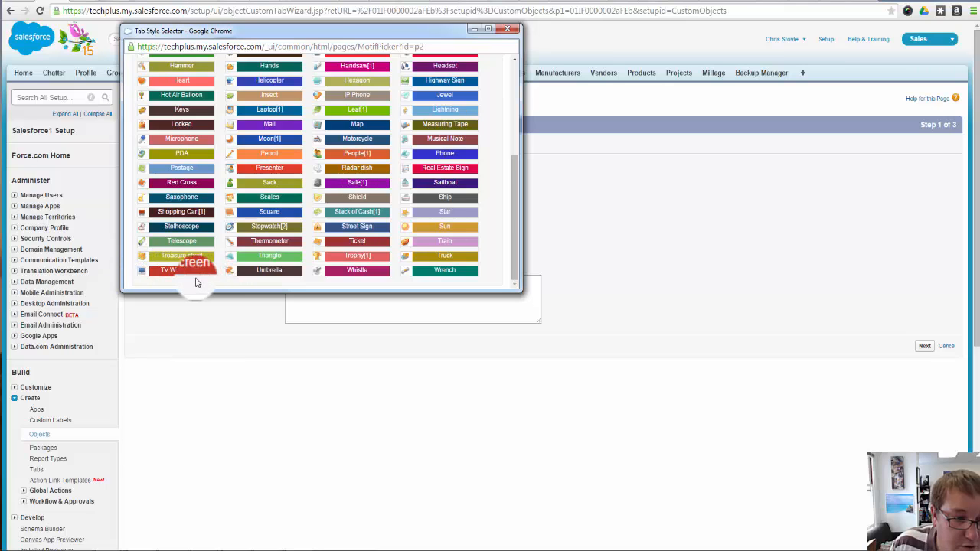
{"action": "scroll", "coordinate": [144, 253], "scroll_direction": "up", "scroll_amount": 1}
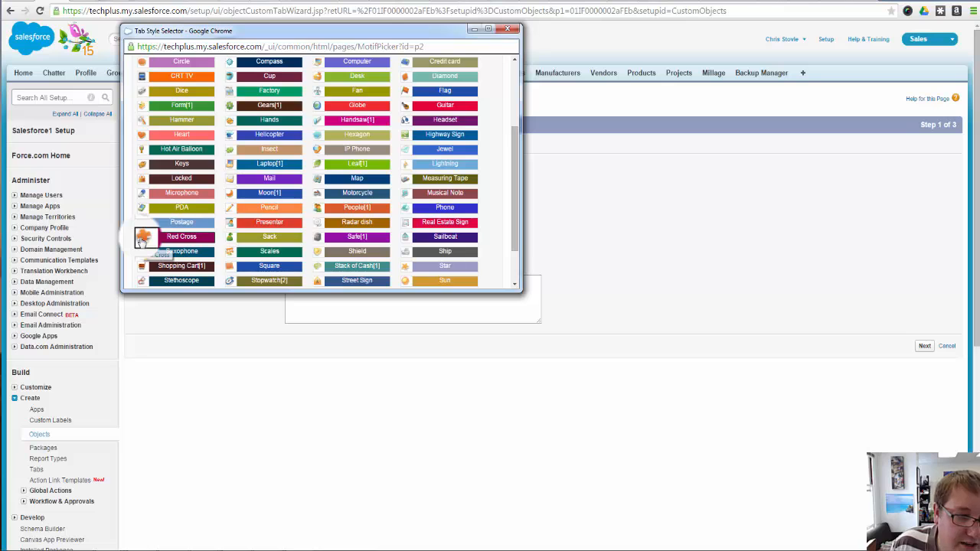
{"action": "left_click", "coordinate": [150, 240]}
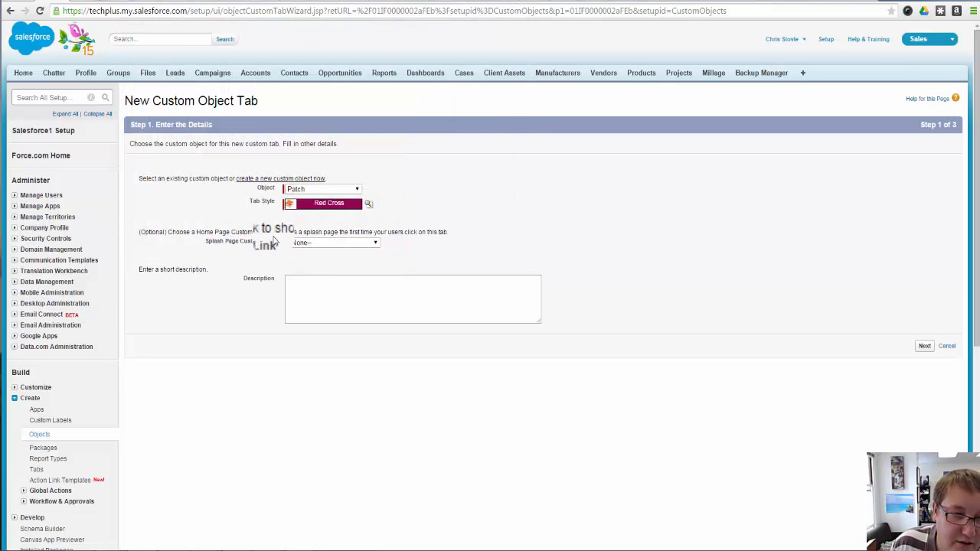
Keep the splash page link at None and tab visibility Default On for all profiles, and save the new tab
{"action": "left_click", "coordinate": [334, 245]}
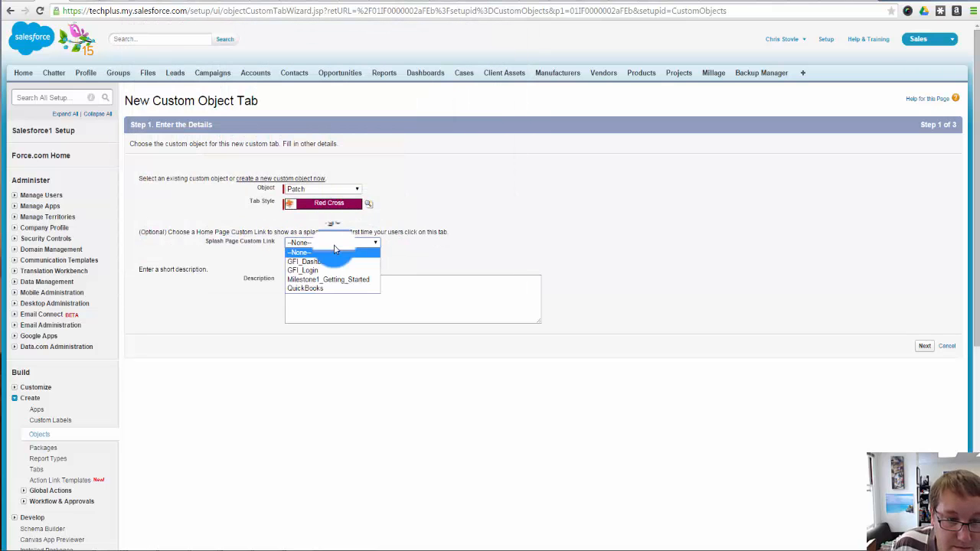
{"action": "left_click", "coordinate": [334, 245]}
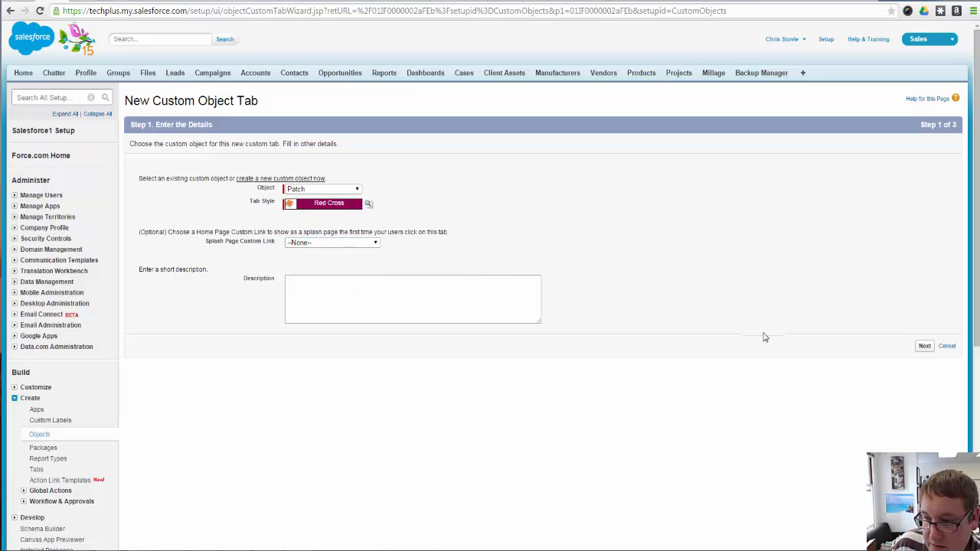
{"action": "left_click", "coordinate": [923, 346]}
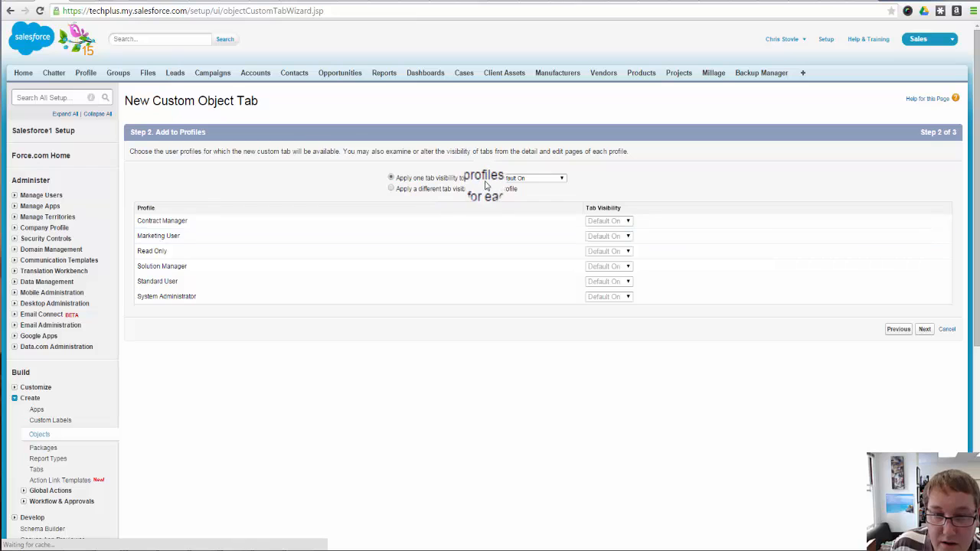
{"action": "left_click", "coordinate": [923, 329]}
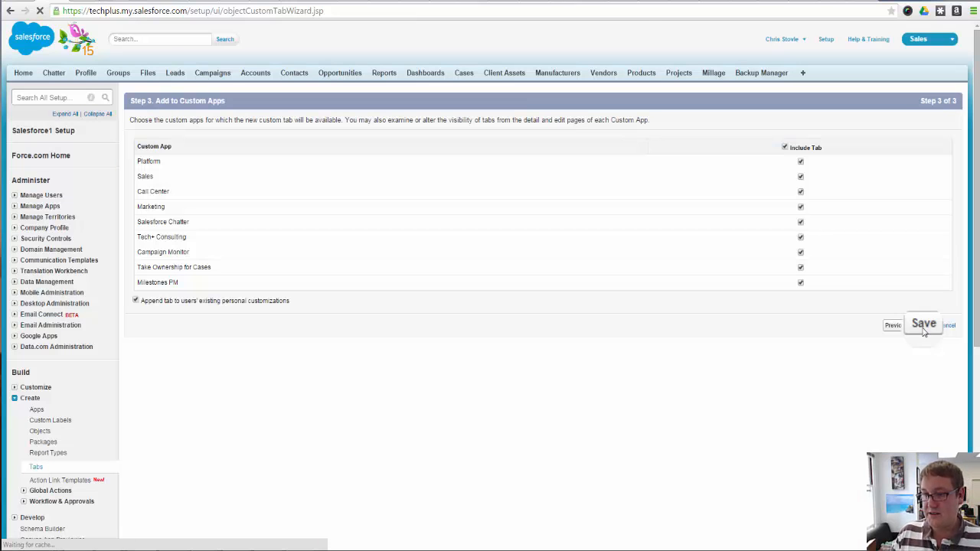
{"action": "left_click", "coordinate": [924, 329]}
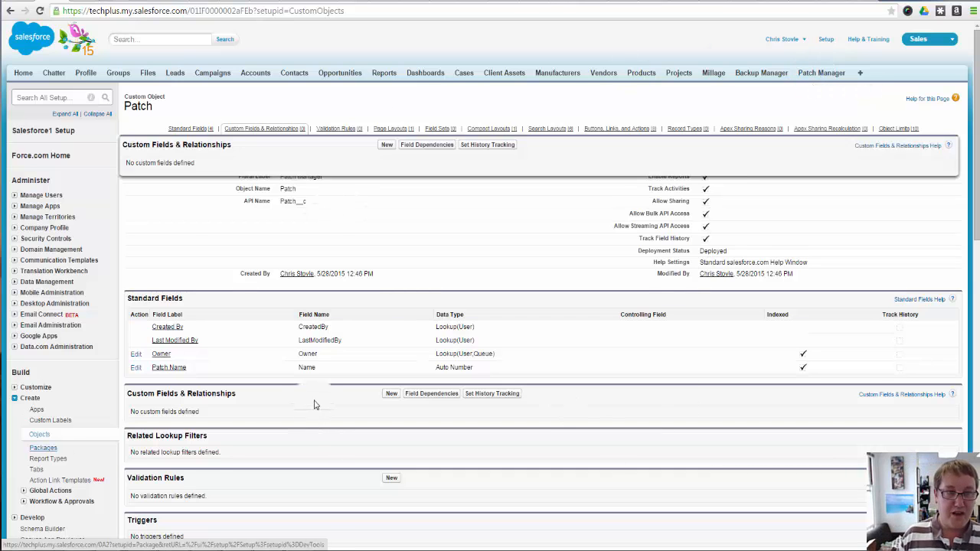
Start a new custom field on the Patch object with the Lookup Relationship data type
{"action": "scroll", "coordinate": [316, 405], "scroll_direction": "down", "scroll_amount": 2}
{"action": "scroll", "coordinate": [316, 405], "scroll_direction": "down", "scroll_amount": 2}
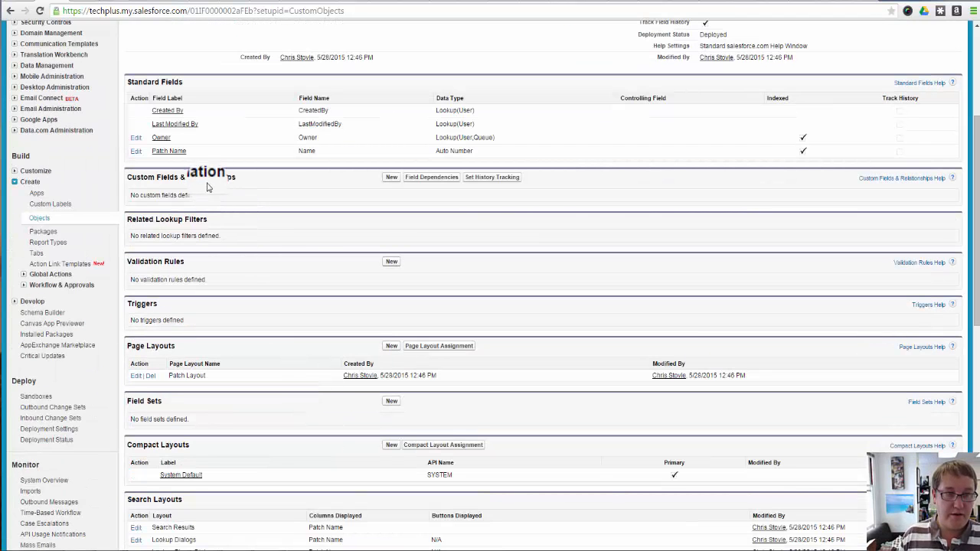
{"action": "left_click", "coordinate": [391, 176]}
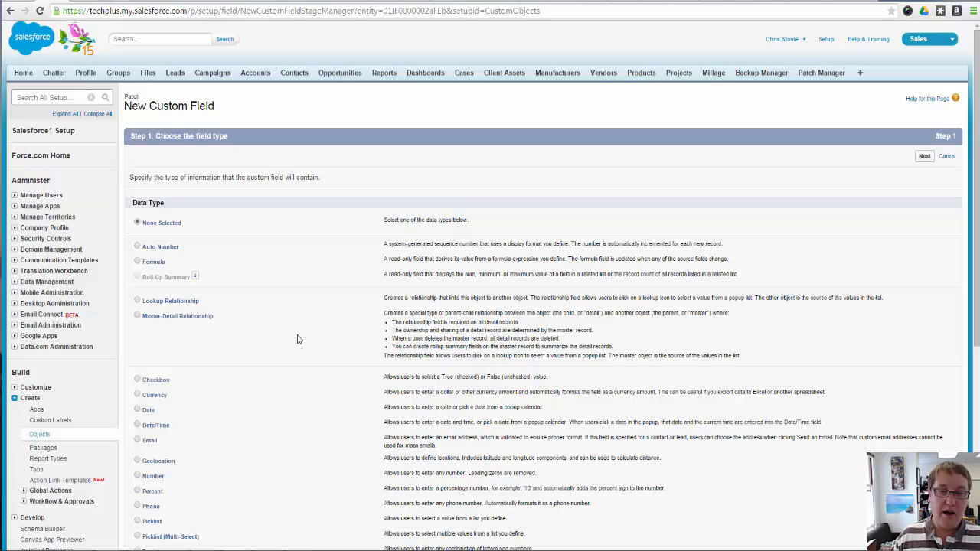
{"action": "scroll", "coordinate": [280, 374], "scroll_direction": "down", "scroll_amount": 1}
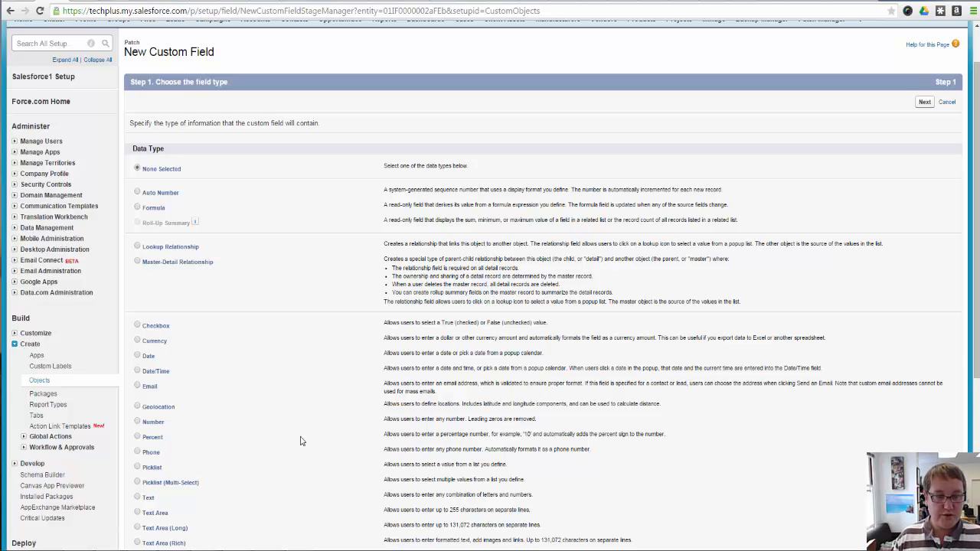
{"action": "left_click", "coordinate": [170, 246]}
{"action": "scroll", "coordinate": [413, 288], "scroll_direction": "down", "scroll_amount": 5}
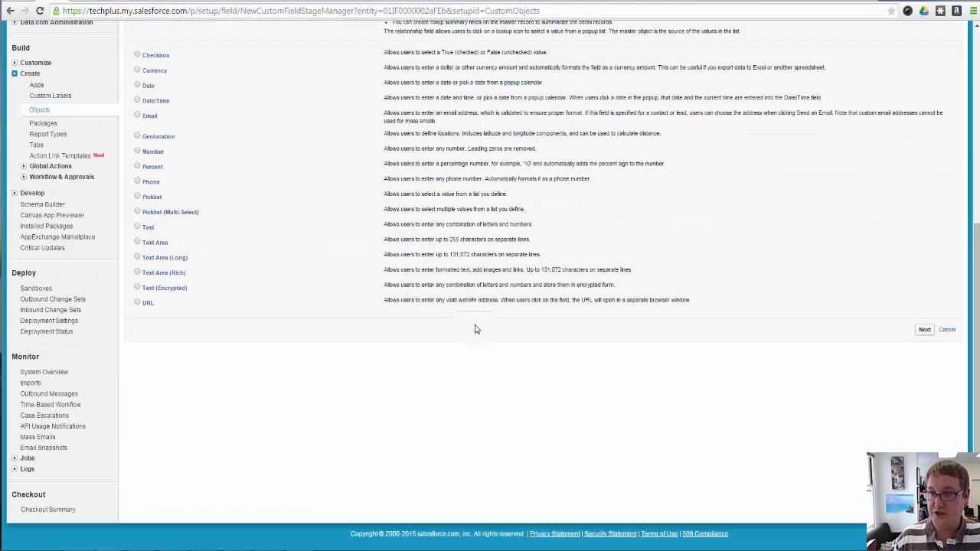
{"action": "scroll", "coordinate": [477, 328], "scroll_direction": "up", "scroll_amount": 6}
{"action": "left_click", "coordinate": [921, 160]}
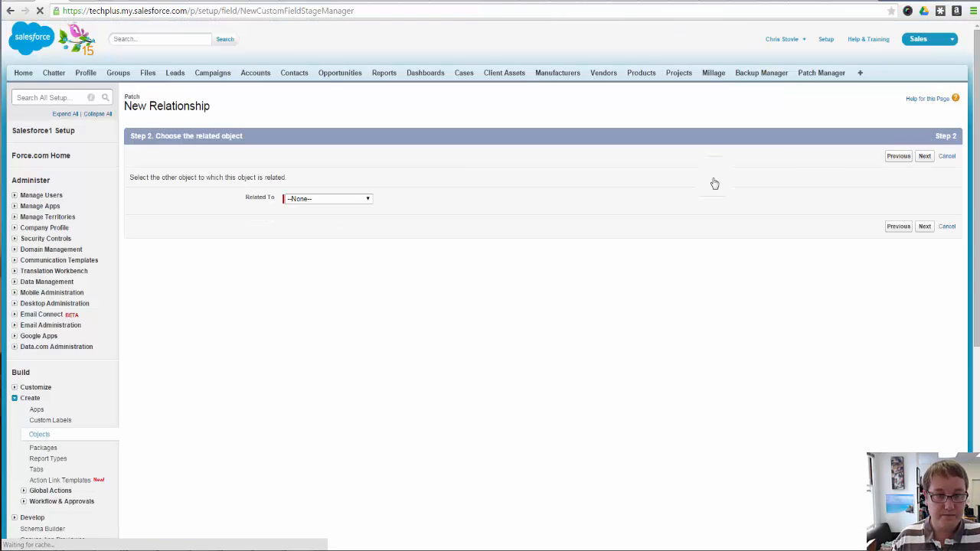
Relate the lookup field to the Account object and continue to its label and name settings
{"action": "left_click", "coordinate": [348, 200]}
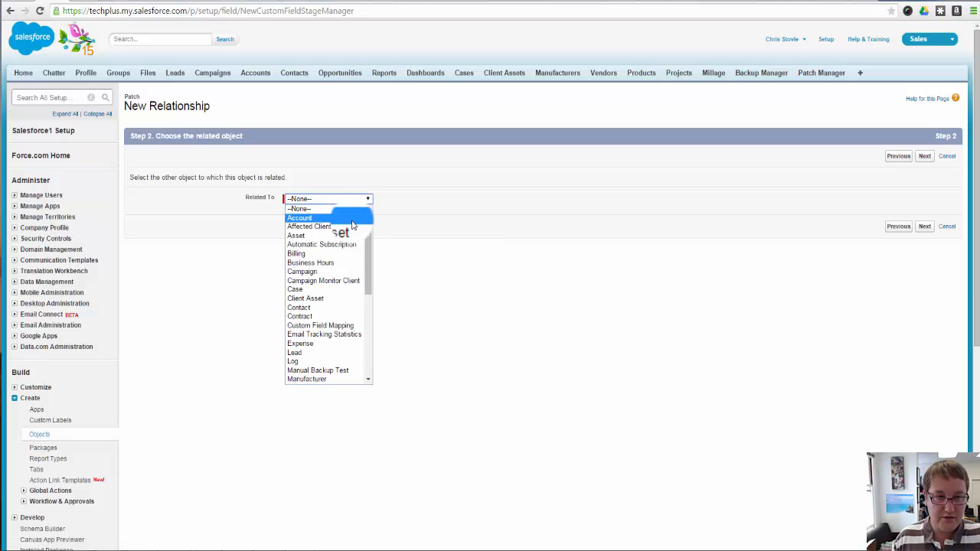
{"action": "left_click", "coordinate": [352, 221]}
{"action": "left_click", "coordinate": [350, 201]}
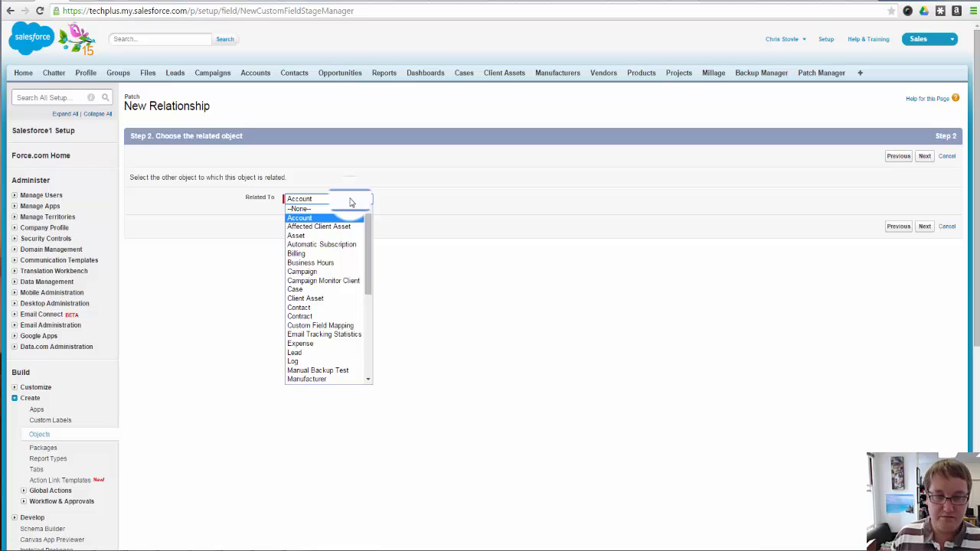
{"action": "left_click", "coordinate": [351, 202]}
{"action": "left_click", "coordinate": [924, 226]}
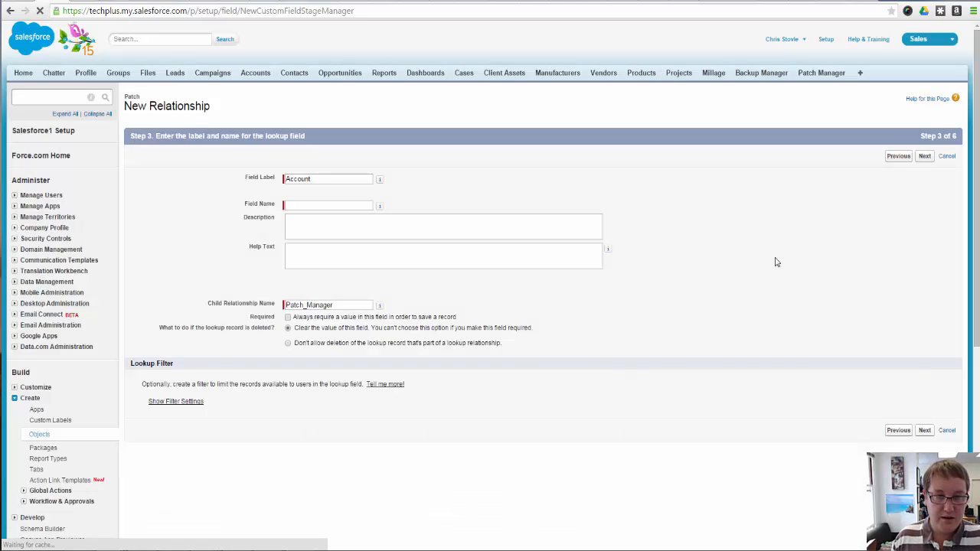
Give the lookup field the label and field name Account, leaving its description empty
{"action": "left_click", "coordinate": [319, 178]}
{"action": "type", "text": "Account"}
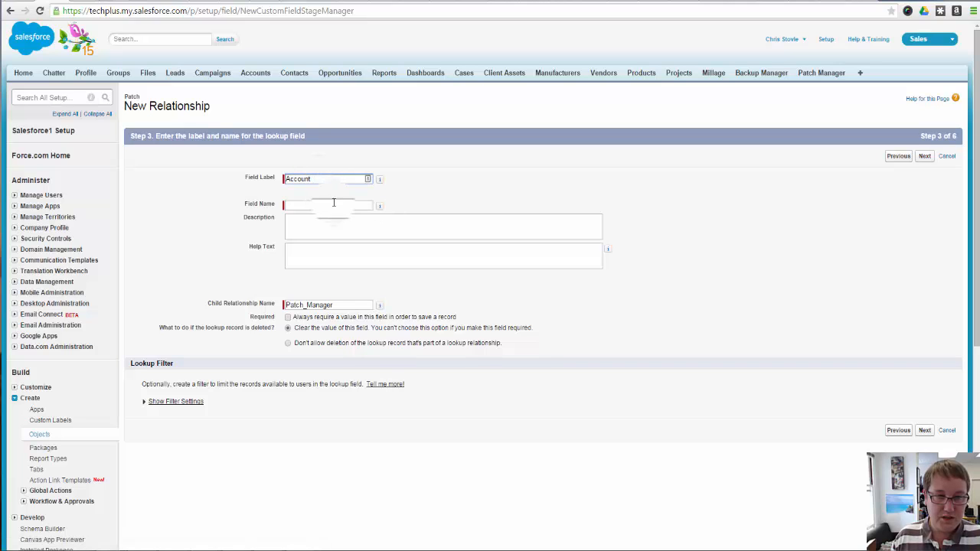
{"action": "left_click", "coordinate": [333, 204]}
{"action": "left_click", "coordinate": [346, 231]}
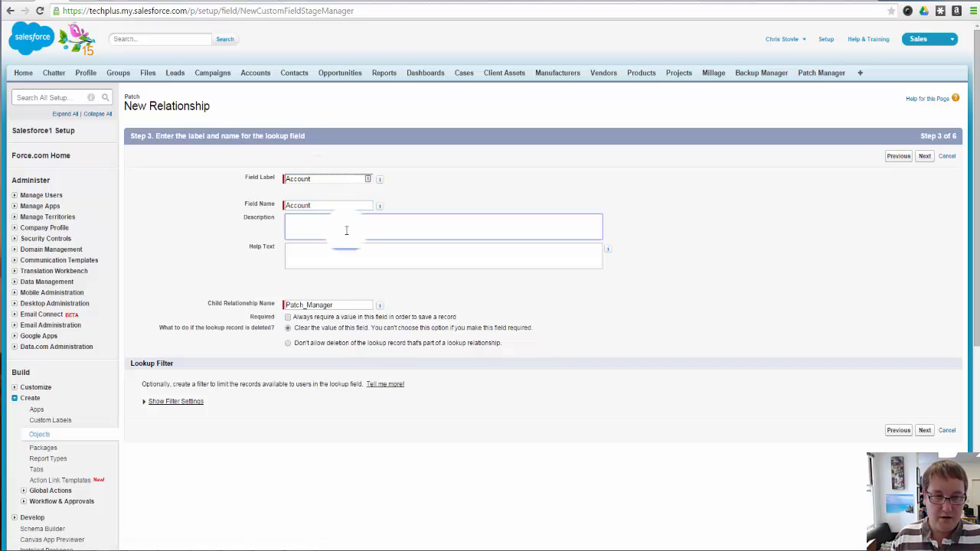
{"action": "left_click", "coordinate": [928, 428]}
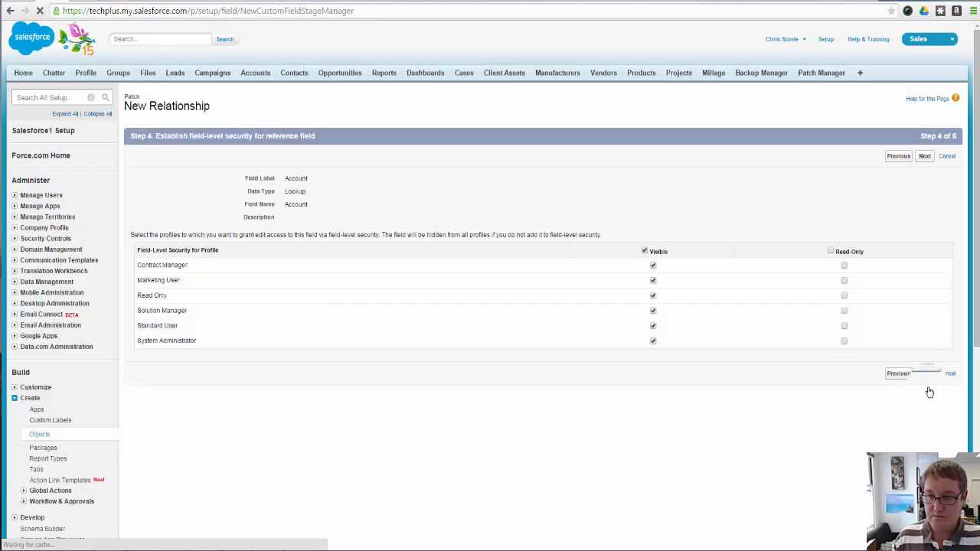
Accept the default field security, Patch Layout and Account related list, then save the lookup field and start another new field
{"action": "left_click", "coordinate": [924, 374]}
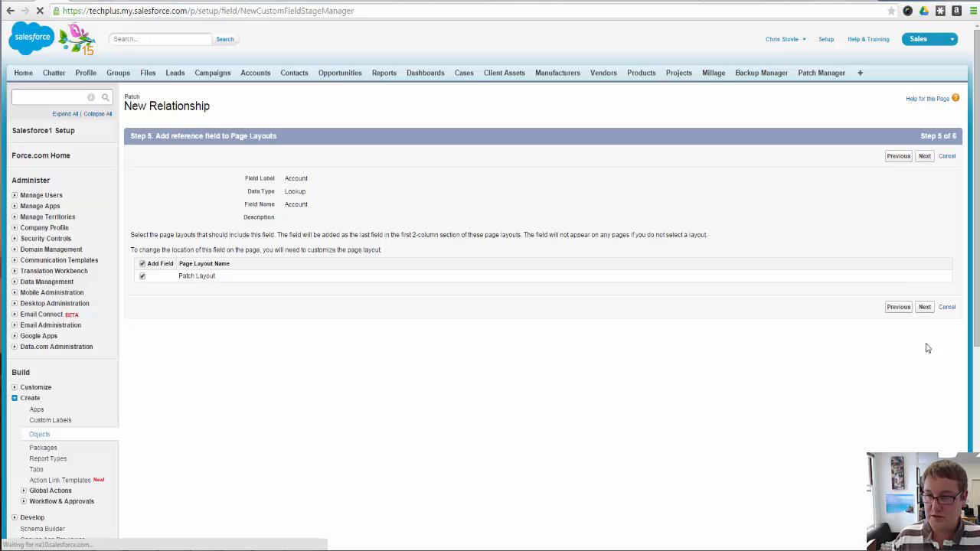
{"action": "left_click", "coordinate": [923, 307]}
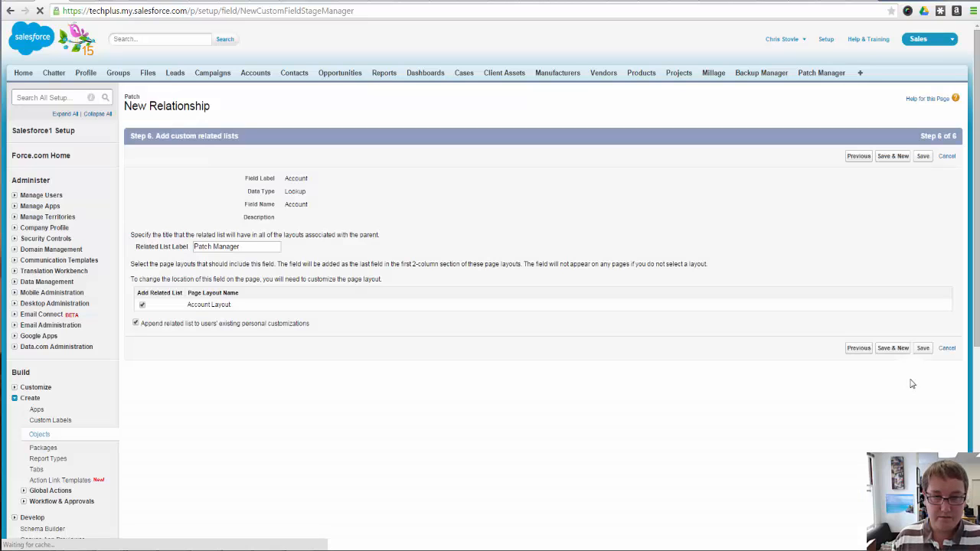
{"action": "left_click", "coordinate": [922, 348]}
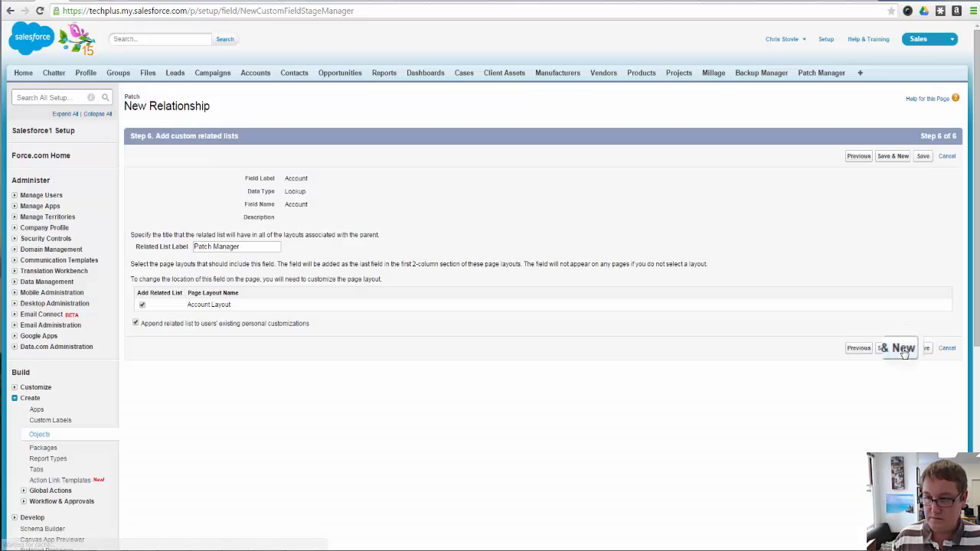
{"action": "left_click", "coordinate": [904, 352]}
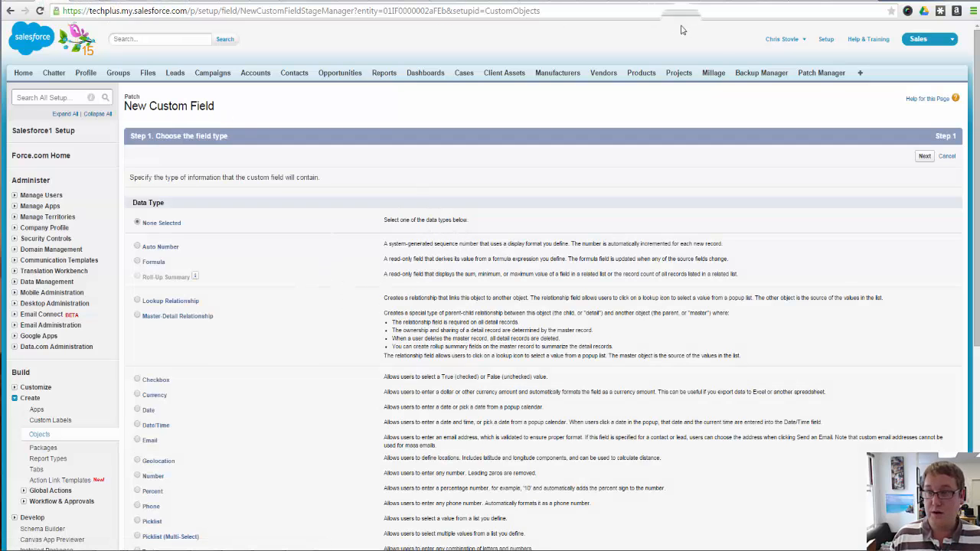
Open Patch Manager in a separate browser tab and save a new patch record for the account 365 Datacenters
{"action": "right_click", "coordinate": [816, 72]}
{"action": "left_click", "coordinate": [841, 78]}
{"action": "left_click", "coordinate": [76, 2]}
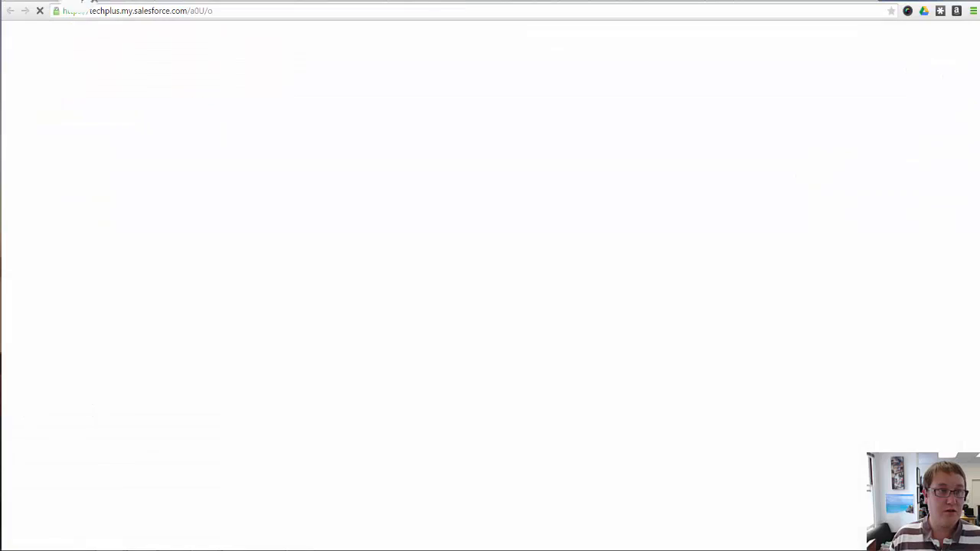
{"action": "left_click", "coordinate": [393, 156]}
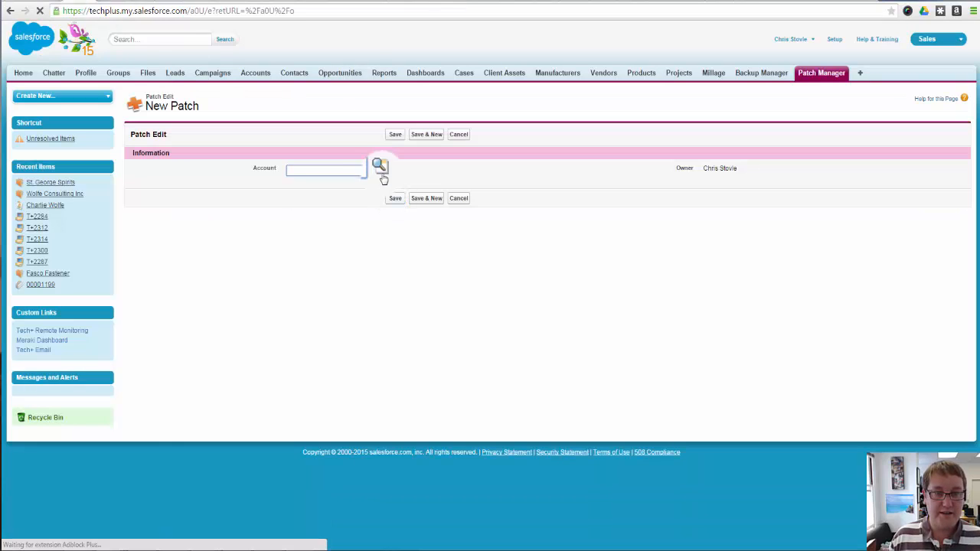
{"action": "left_click", "coordinate": [382, 170]}
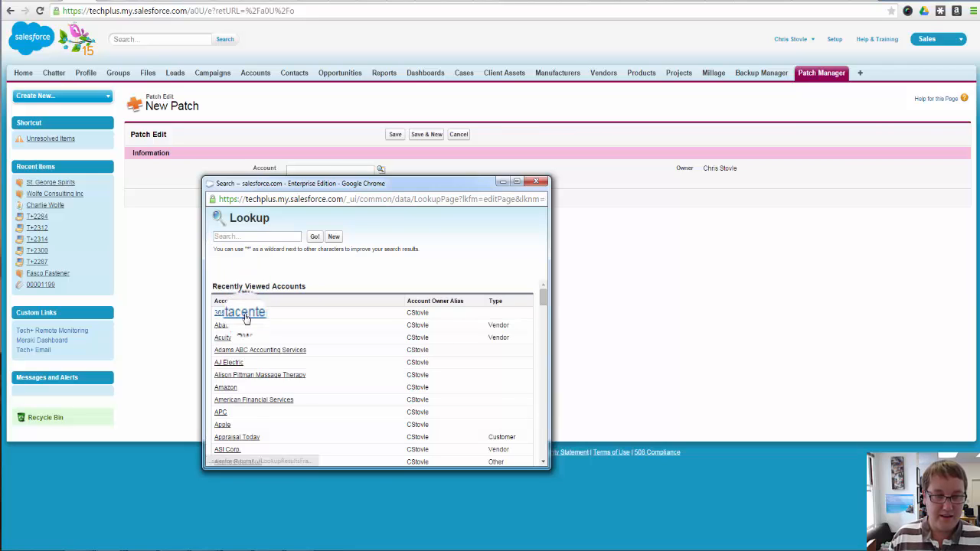
{"action": "left_click", "coordinate": [244, 313]}
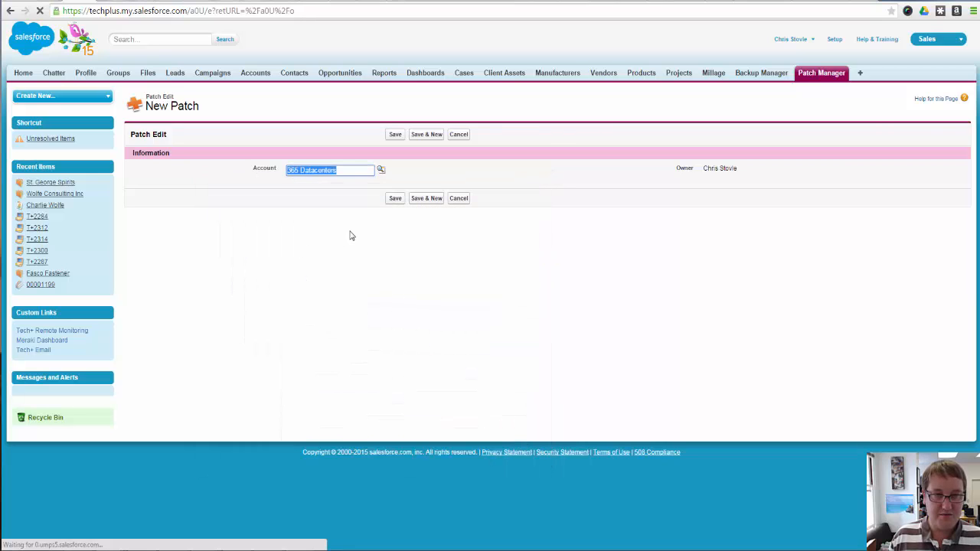
{"action": "left_click", "coordinate": [396, 199]}
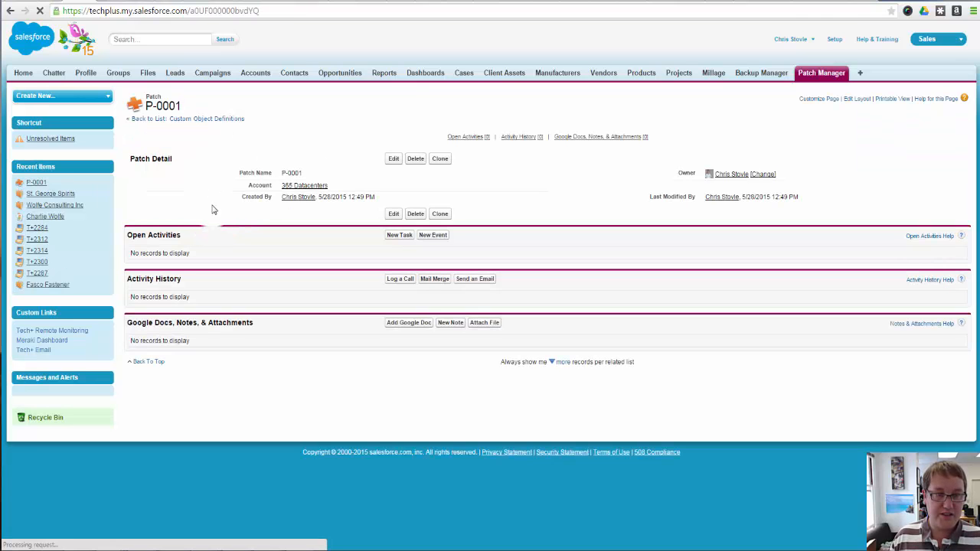
Check the saved patch record's name and open its linked 365 Datacenters account
{"action": "left_click_drag", "start_coordinate": [307, 174], "coordinate": [281, 174]}
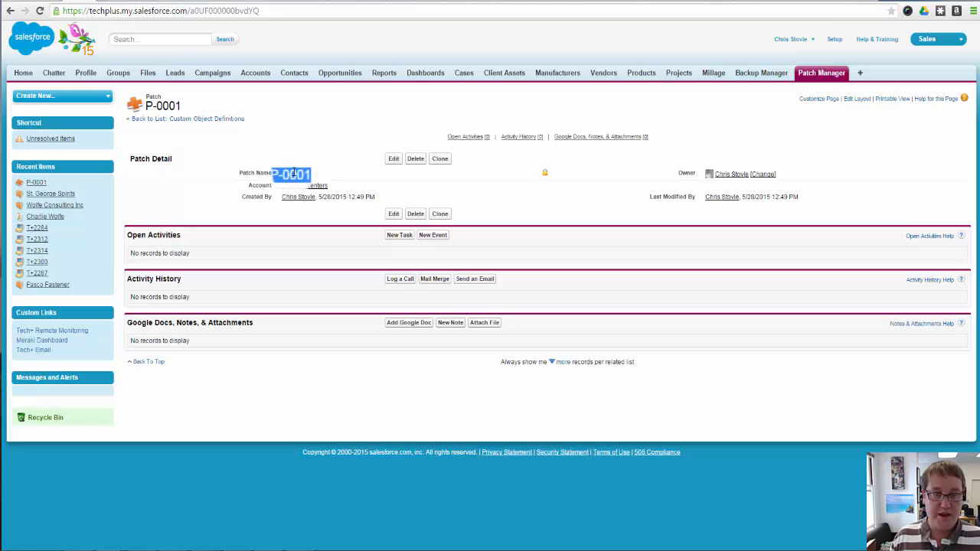
{"action": "left_click", "coordinate": [304, 187]}
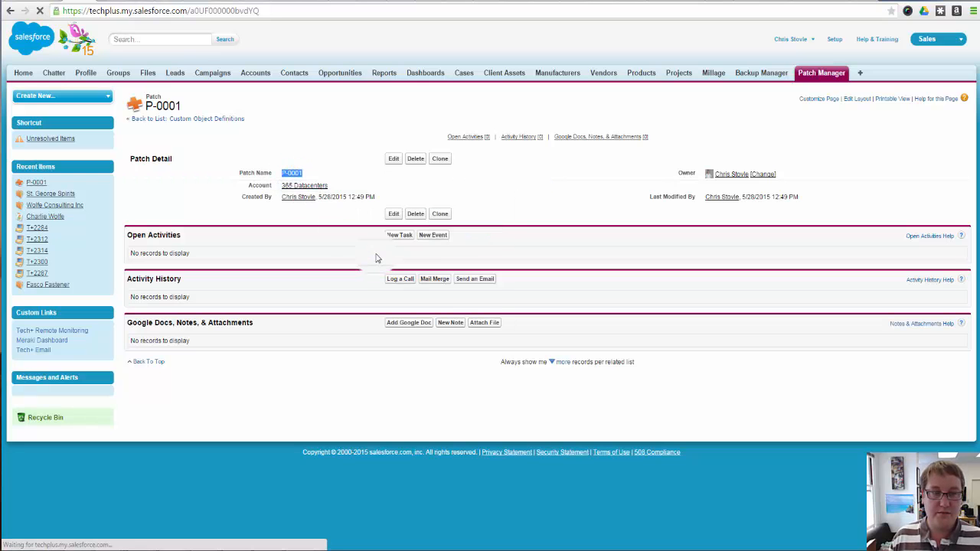
Open the patch record from the account's Patch Manager related list, then return to the new custom field setup
{"action": "scroll", "coordinate": [379, 268], "scroll_direction": "down", "scroll_amount": 20}
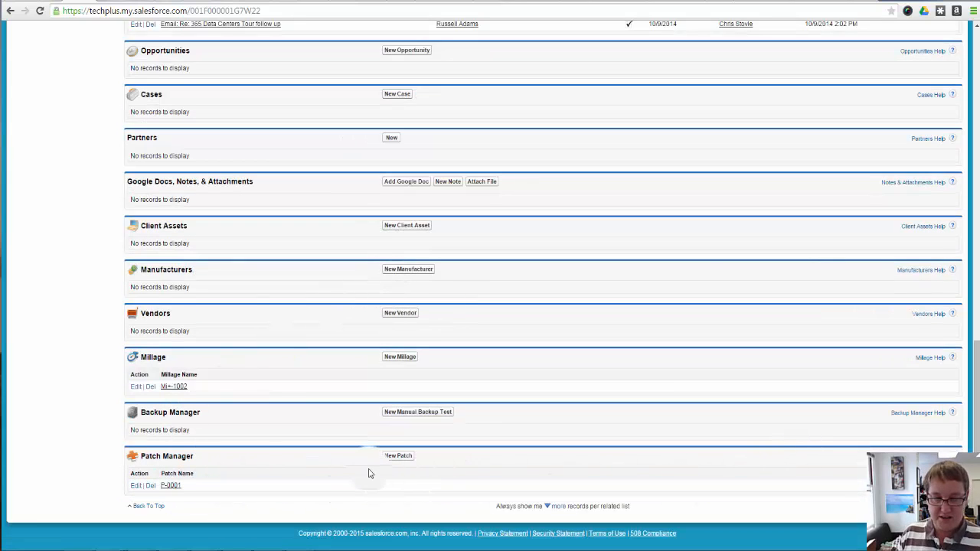
{"action": "left_click", "coordinate": [170, 487]}
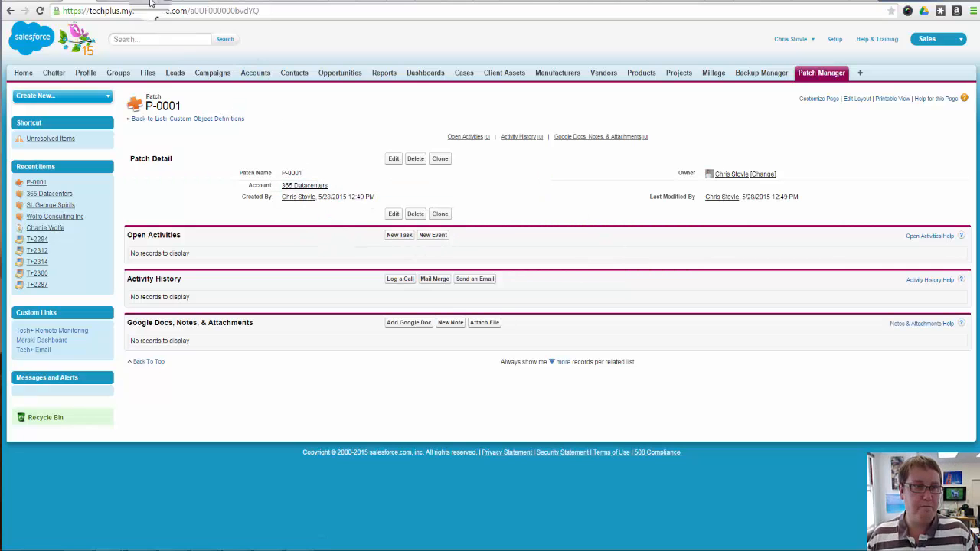
{"action": "left_click", "coordinate": [55, 1]}
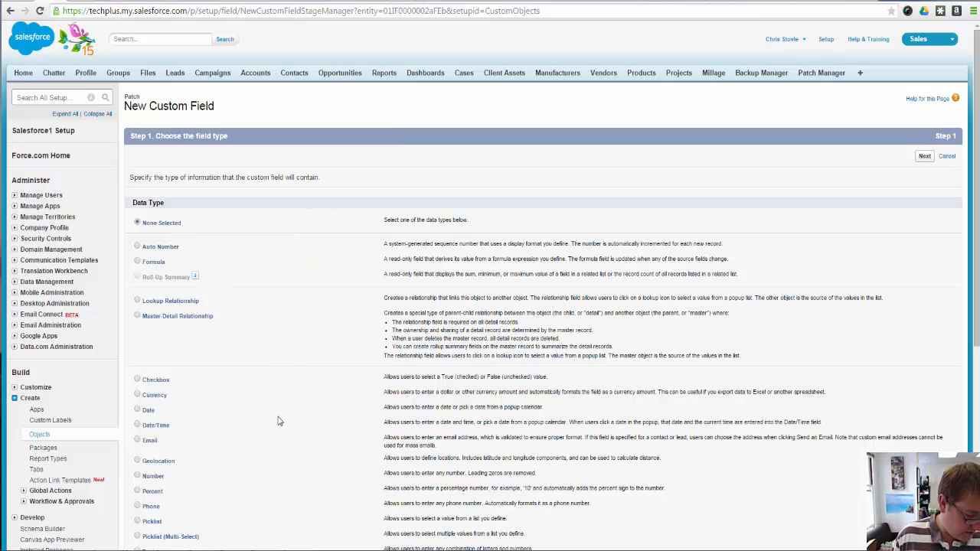
Choose Checkbox as the data type of the new custom field and continue to its details
{"action": "scroll", "coordinate": [278, 420], "scroll_direction": "down", "scroll_amount": 1}
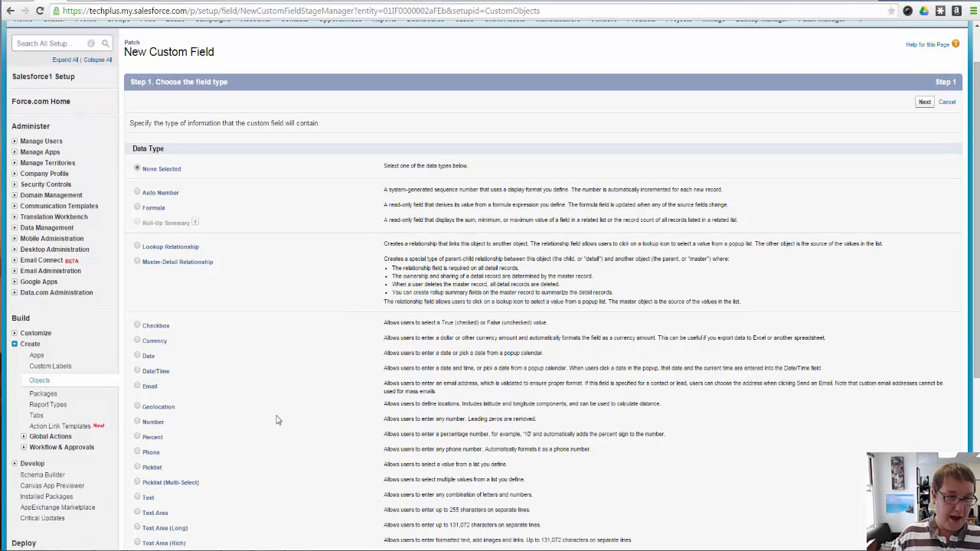
{"action": "left_click", "coordinate": [138, 325]}
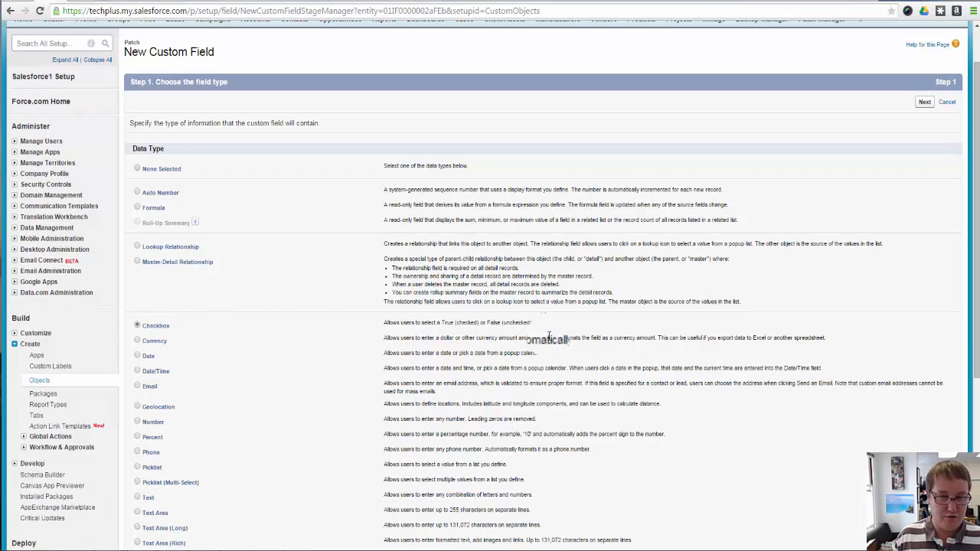
{"action": "left_click", "coordinate": [928, 104]}
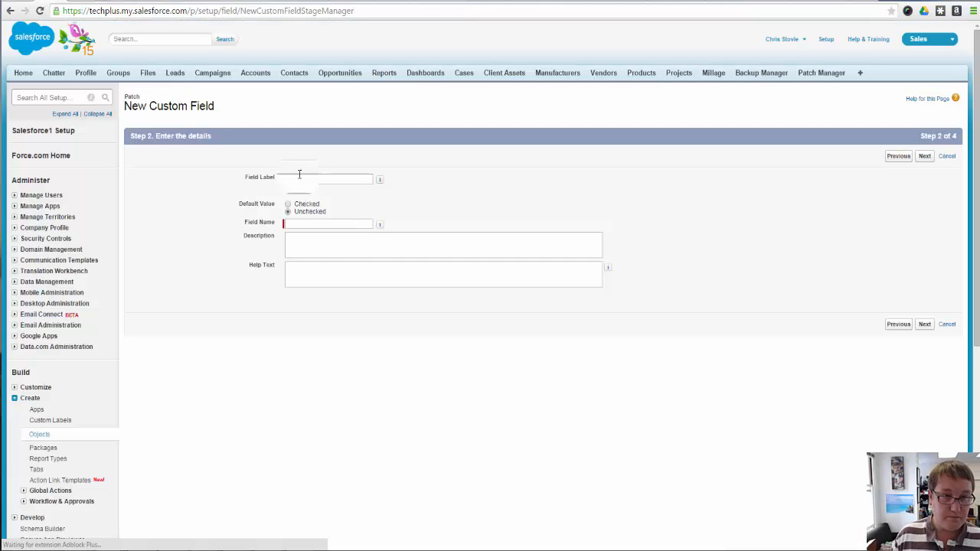
Label the checkbox field Patches Completed with the field name Patches_Completed, keeping it unchecked by default
{"action": "left_click", "coordinate": [309, 177]}
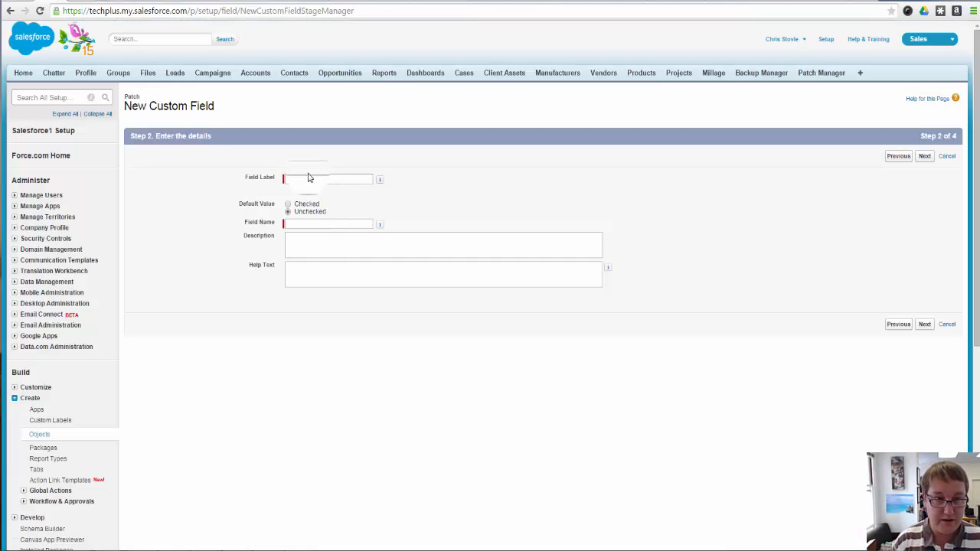
{"action": "left_click", "coordinate": [310, 179]}
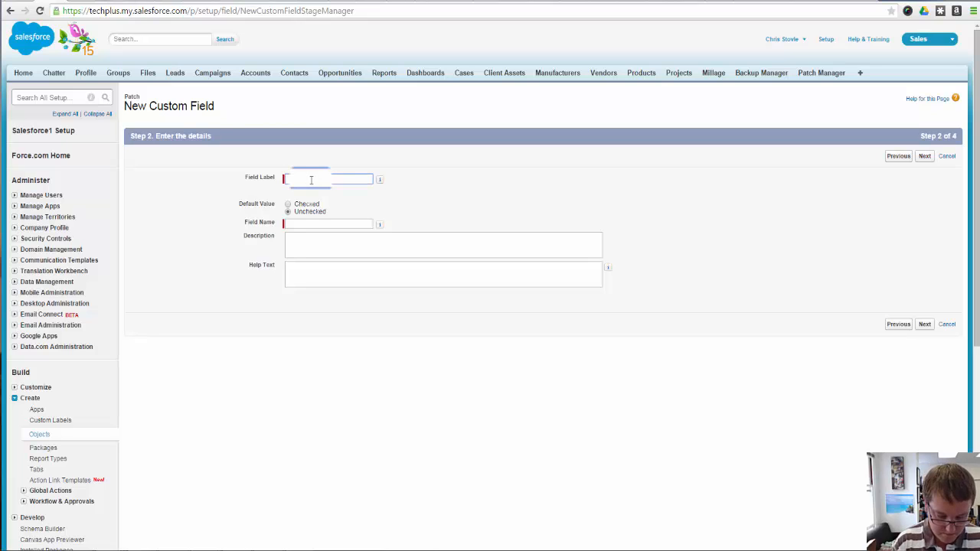
{"action": "type", "text": "The"}
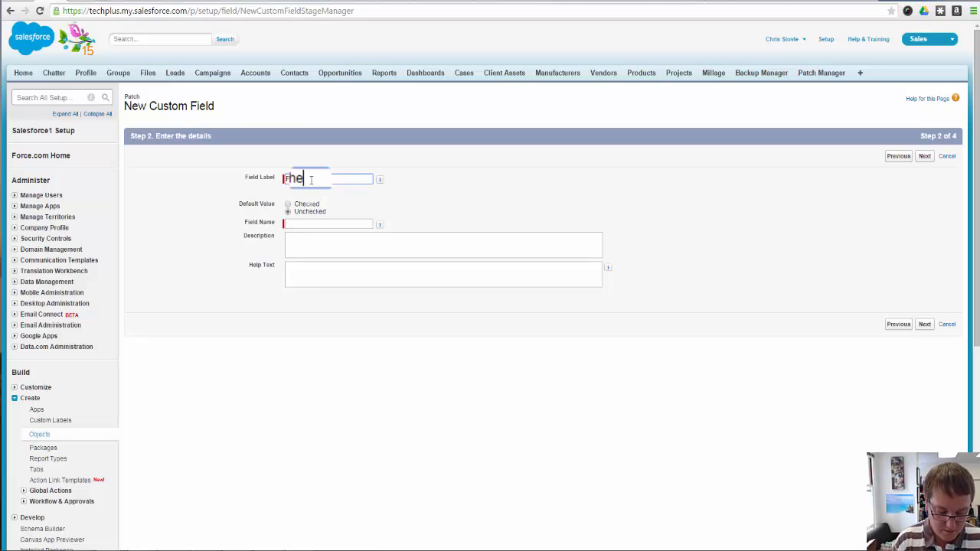
{"action": "type", "text": "s Completed"}
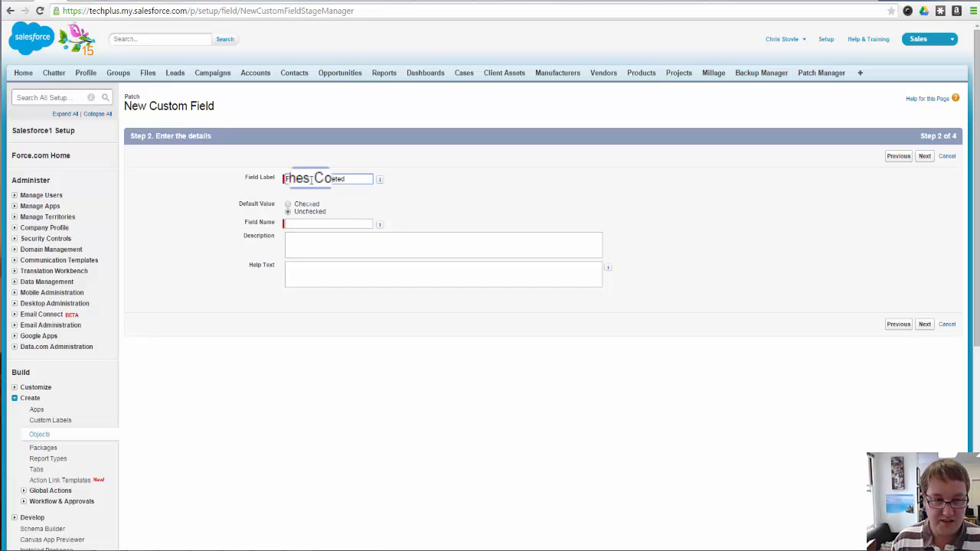
{"action": "left_click", "coordinate": [336, 223]}
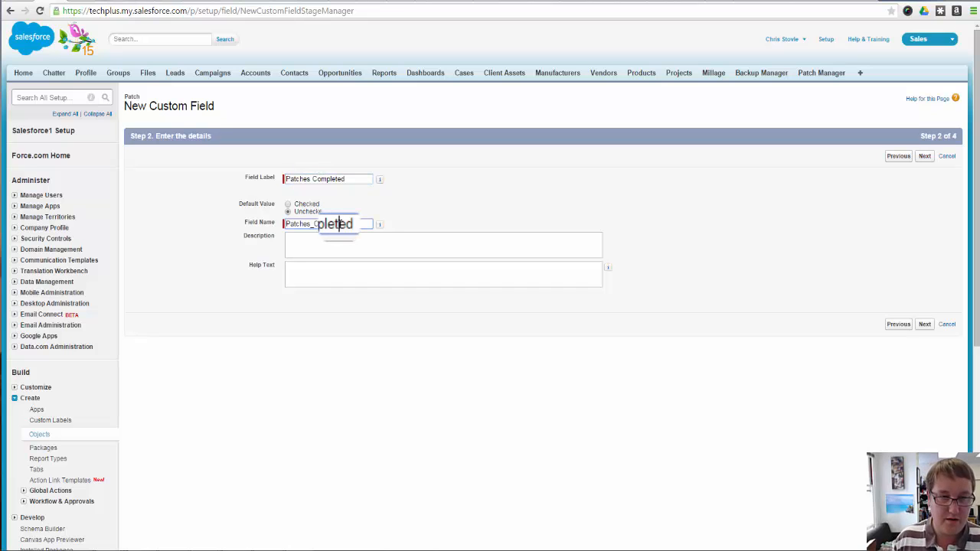
Enter "Check this if you have done the patches for this client" as the checkbox field's description and help text
{"action": "left_click", "coordinate": [342, 236]}
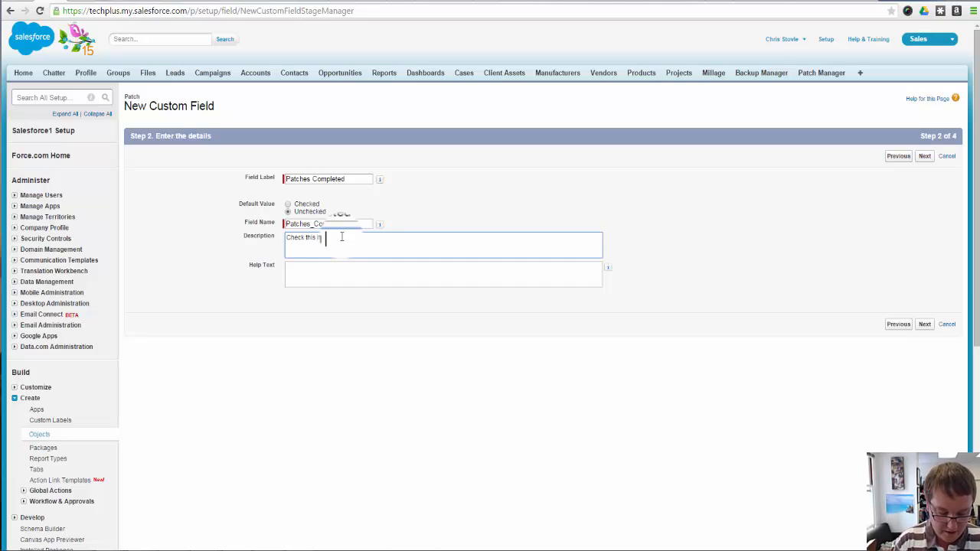
{"action": "type", "text": "e"}
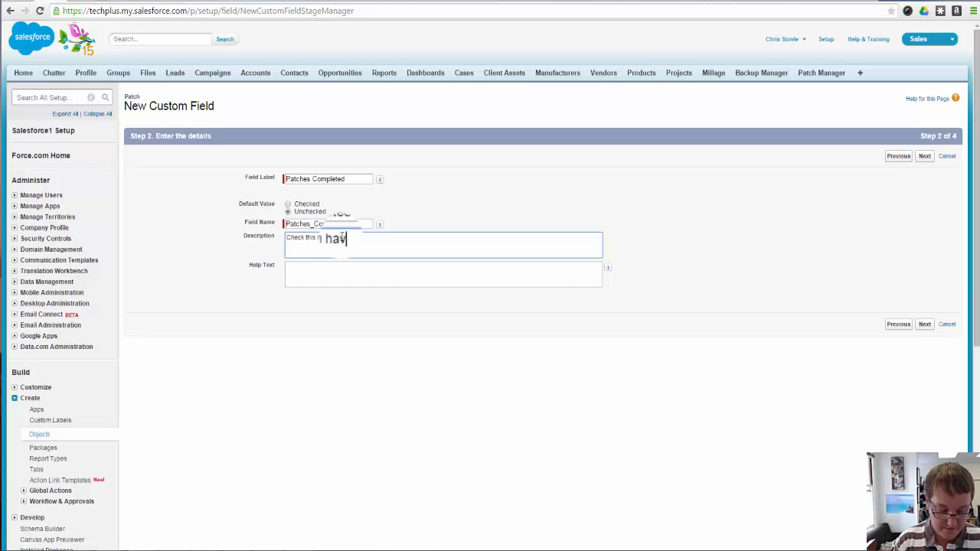
{"action": "type", "text": "e d the patches for this client"}
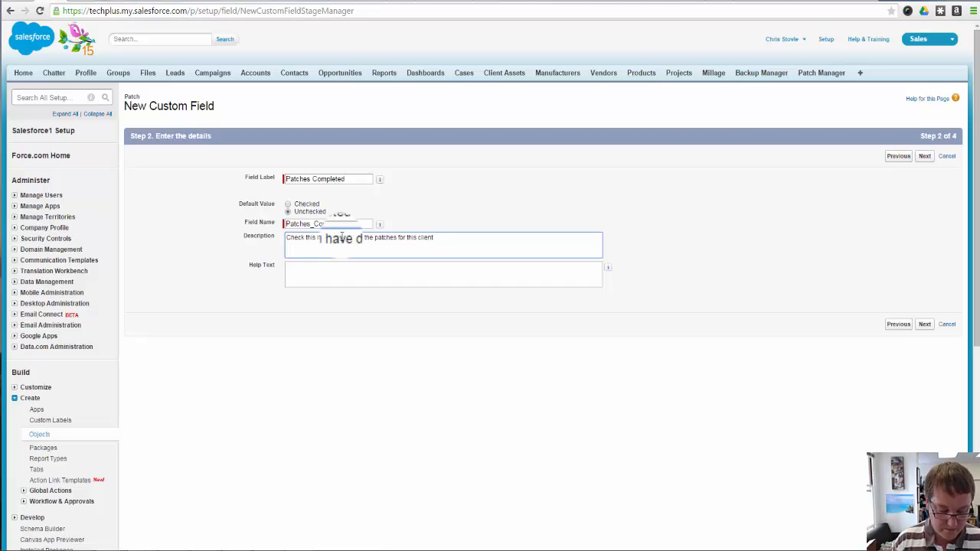
{"action": "key", "text": "ctrl+a"}
{"action": "key", "text": "Tab"}
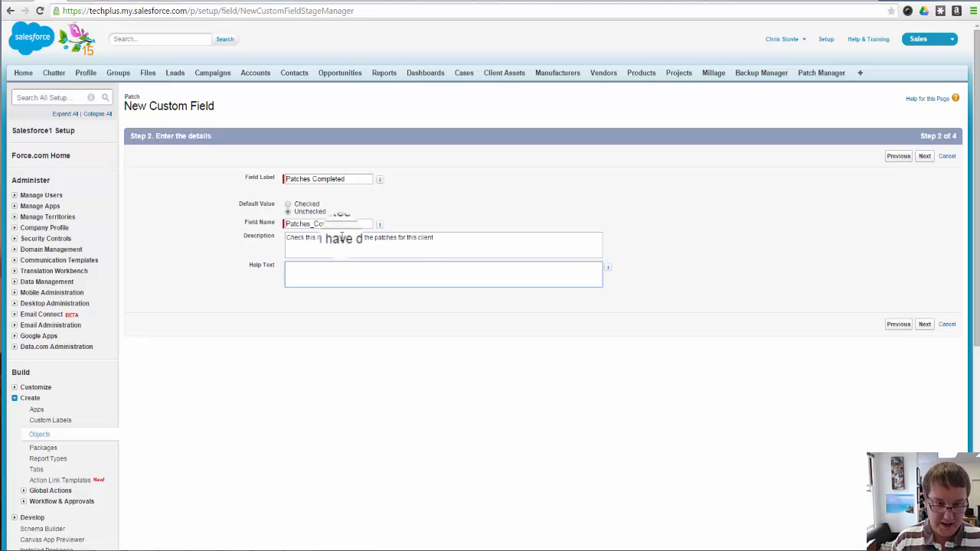
{"action": "type", "text": "Check this if you have done the patches for this client"}
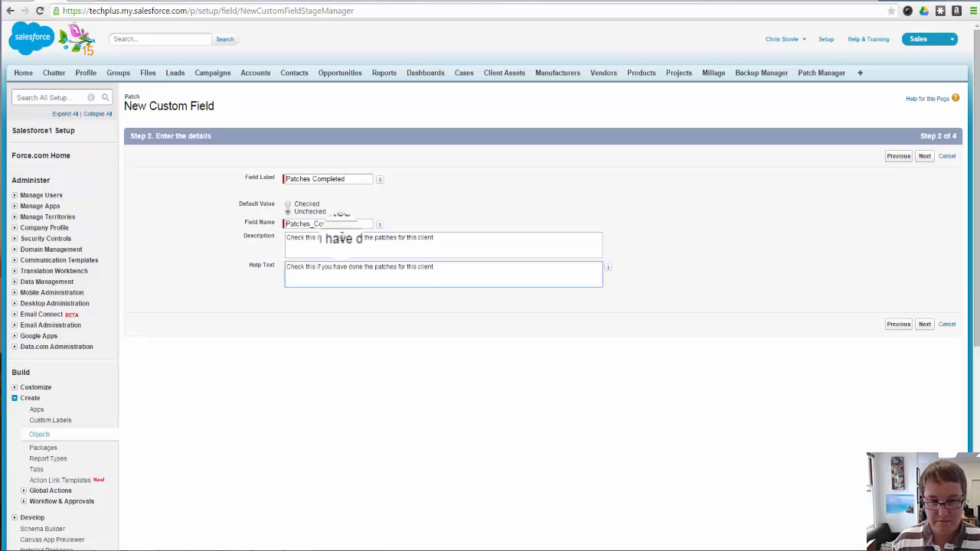
Accept the default field security and Patch Layout, then save the checkbox field and start another new field
{"action": "left_click", "coordinate": [924, 324]}
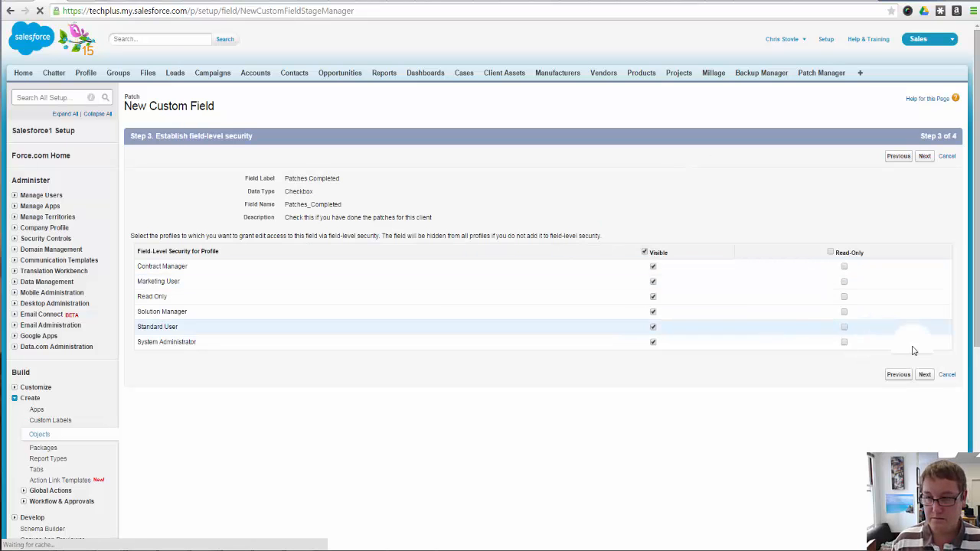
{"action": "left_click", "coordinate": [924, 374]}
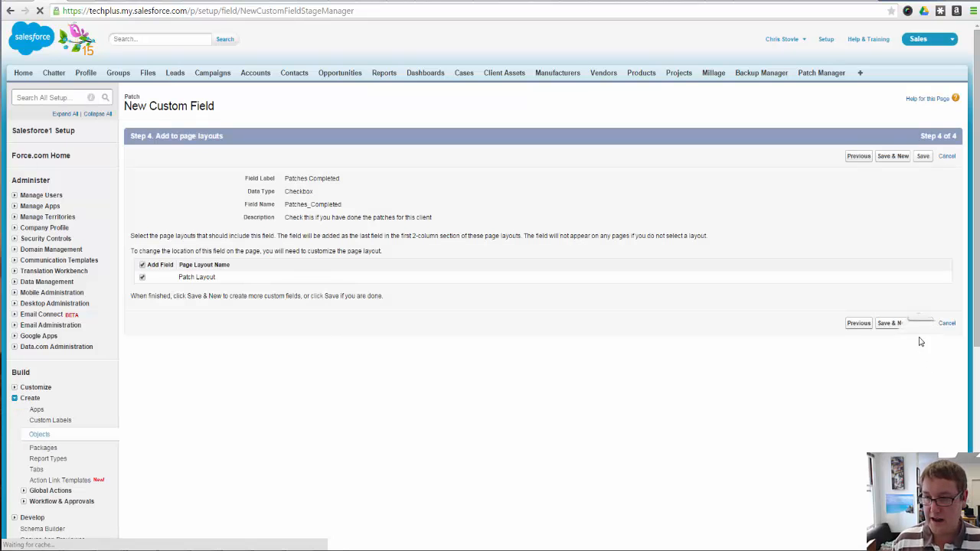
{"action": "left_click", "coordinate": [895, 324]}
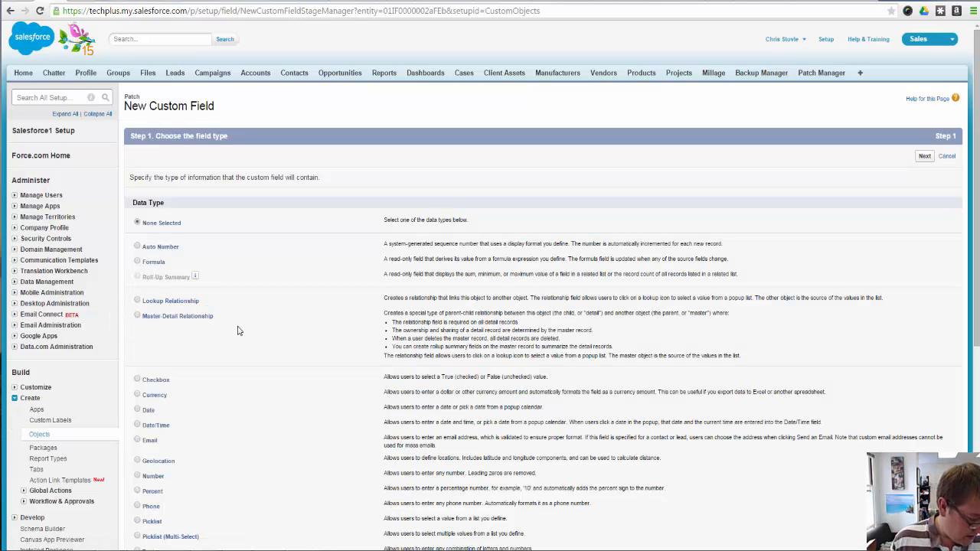
Choose Date/Time as the data type of the next custom field and continue to its details
{"action": "scroll", "coordinate": [207, 422], "scroll_direction": "down", "scroll_amount": 1}
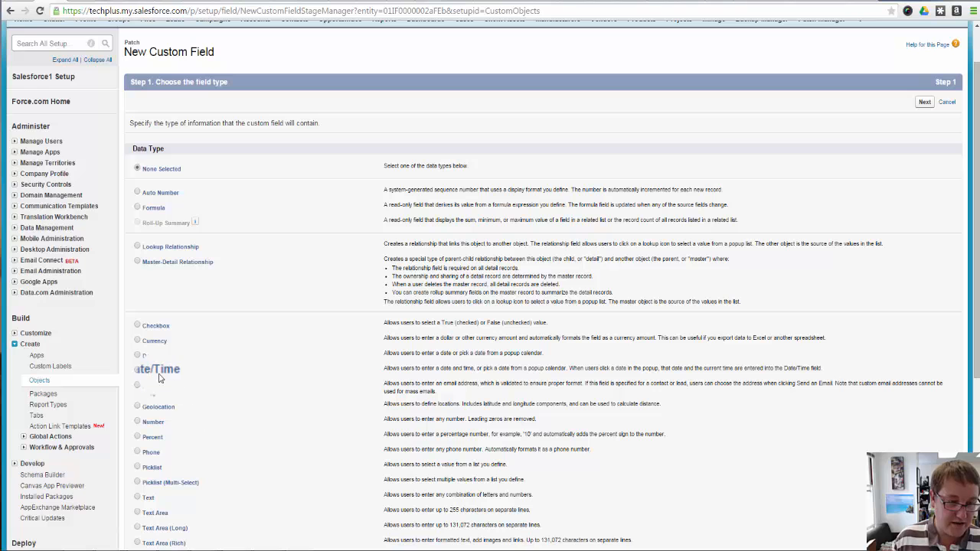
{"action": "left_click", "coordinate": [158, 373]}
{"action": "scroll", "coordinate": [335, 363], "scroll_direction": "down", "scroll_amount": 2}
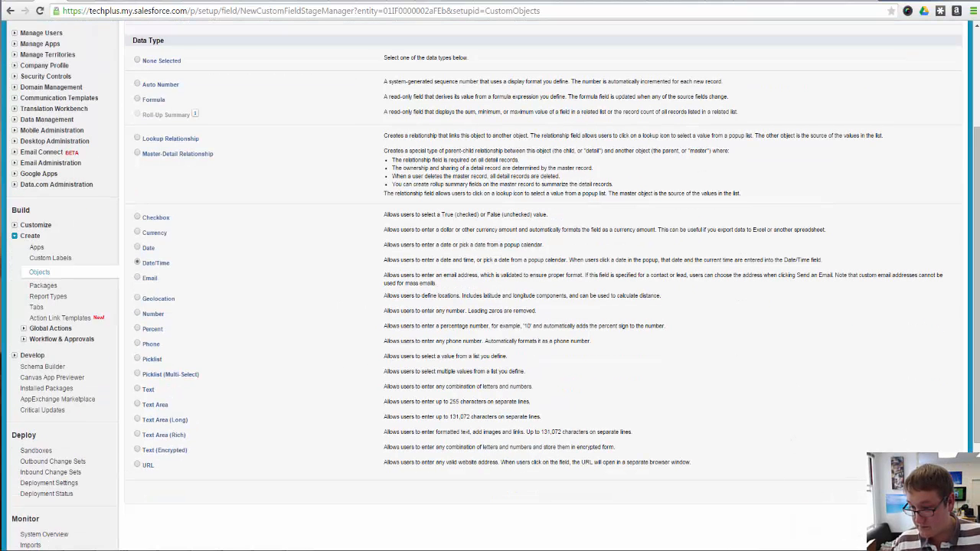
{"action": "left_click", "coordinate": [924, 492]}
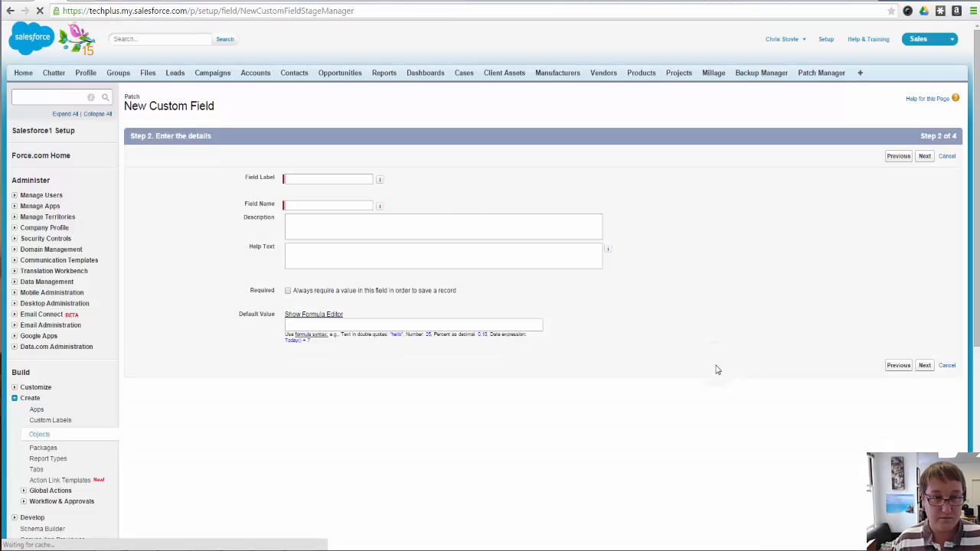
Enter the label Date/Time of Patchs for the new field, with the field name Date_Time_of_Patchs
{"action": "left_click", "coordinate": [337, 179]}
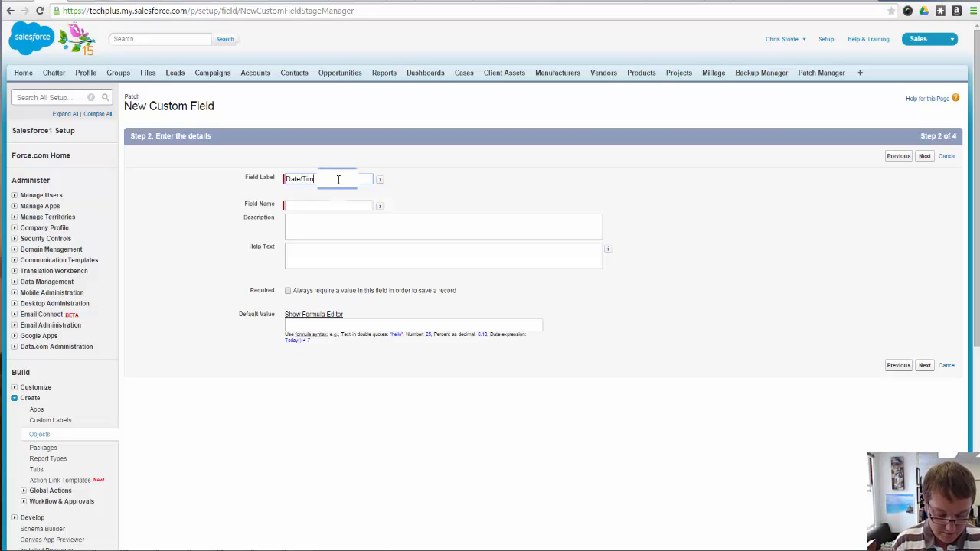
{"action": "type", "text": "Date/TimePatch"}
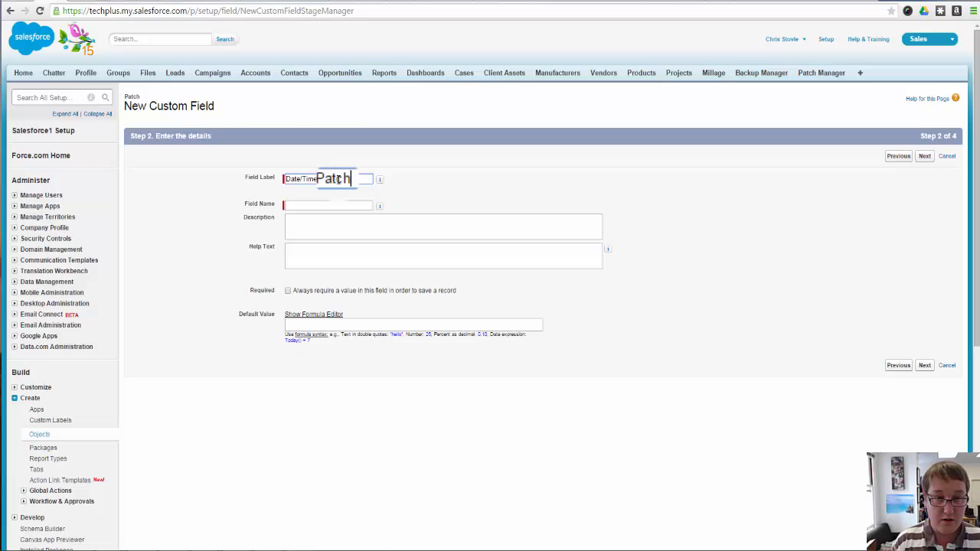
{"action": "type", "text": "s"}
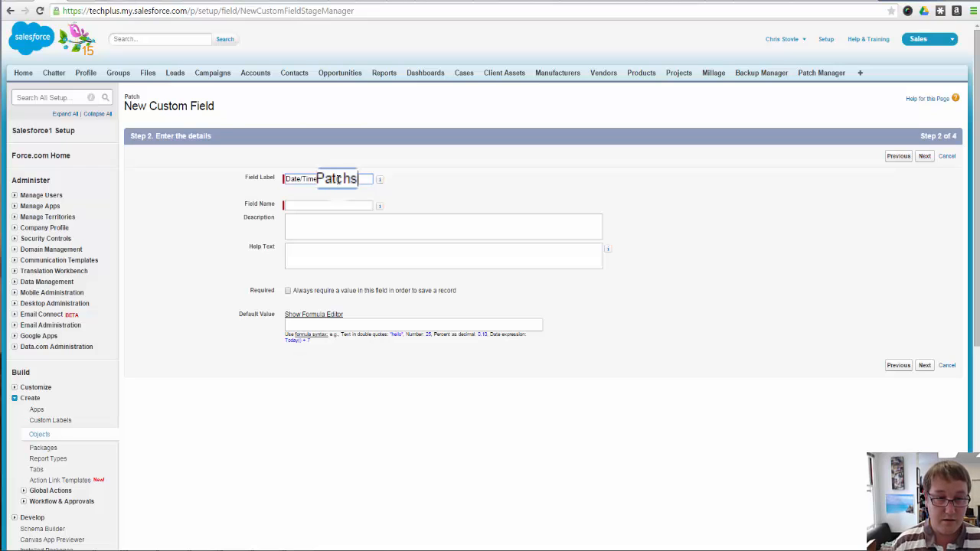
{"action": "left_click", "coordinate": [346, 198]}
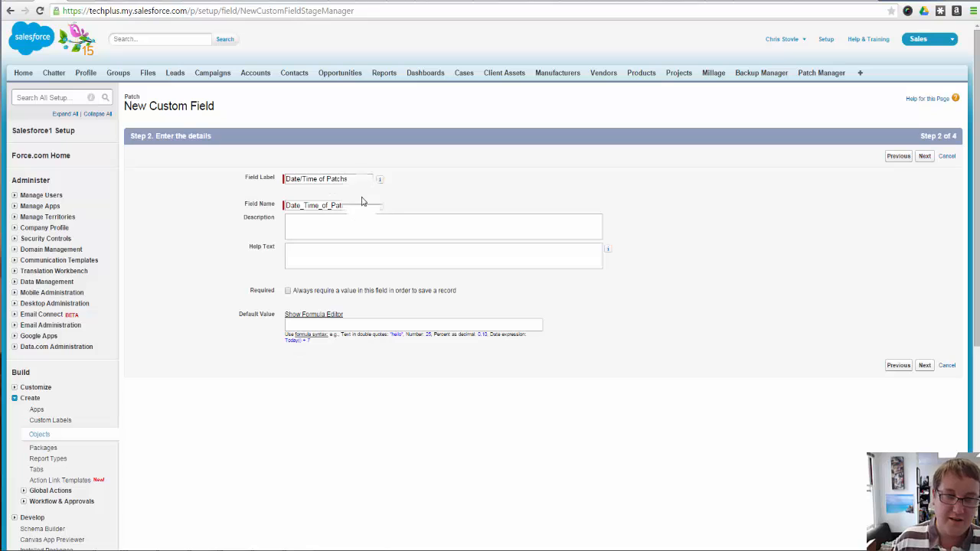
{"action": "left_click", "coordinate": [354, 176]}
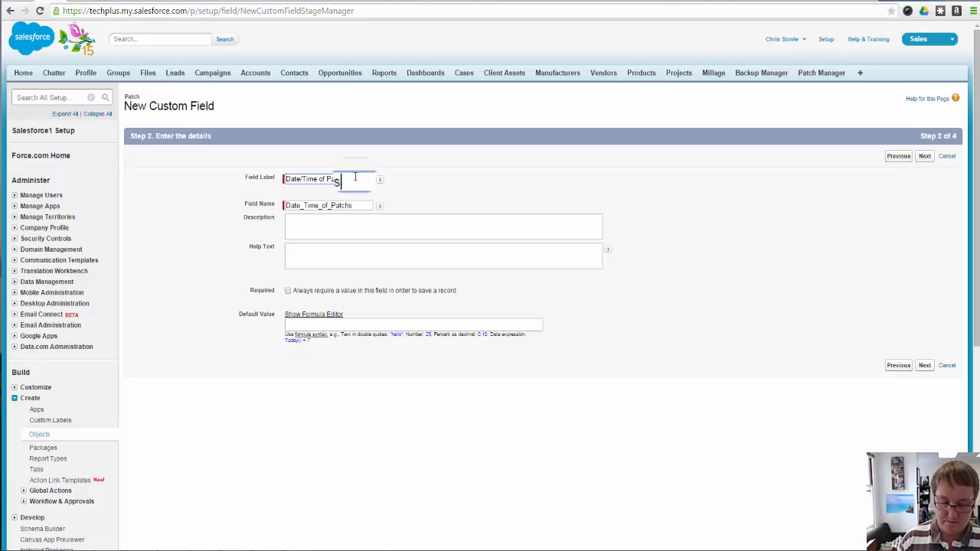
{"action": "type", "text": "es"}
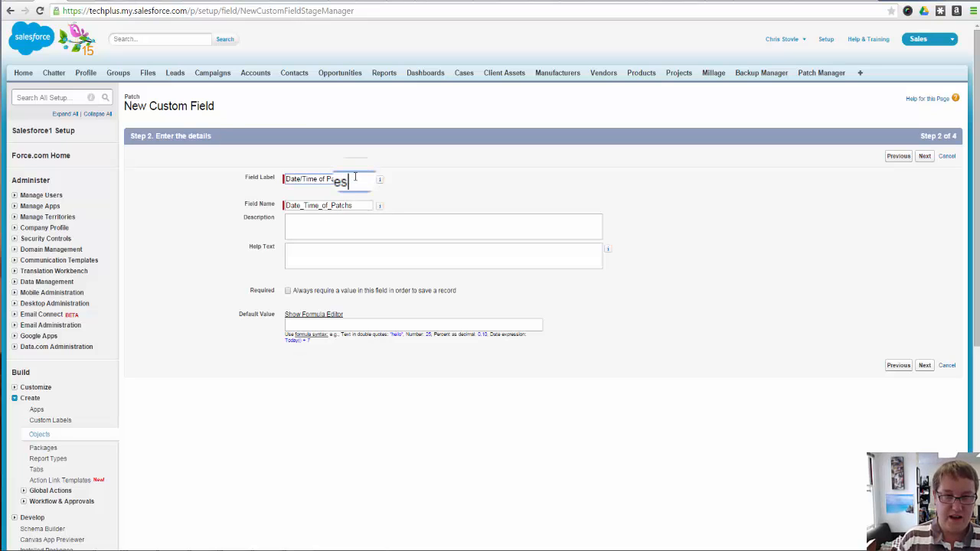
{"action": "type", "text": "es"}
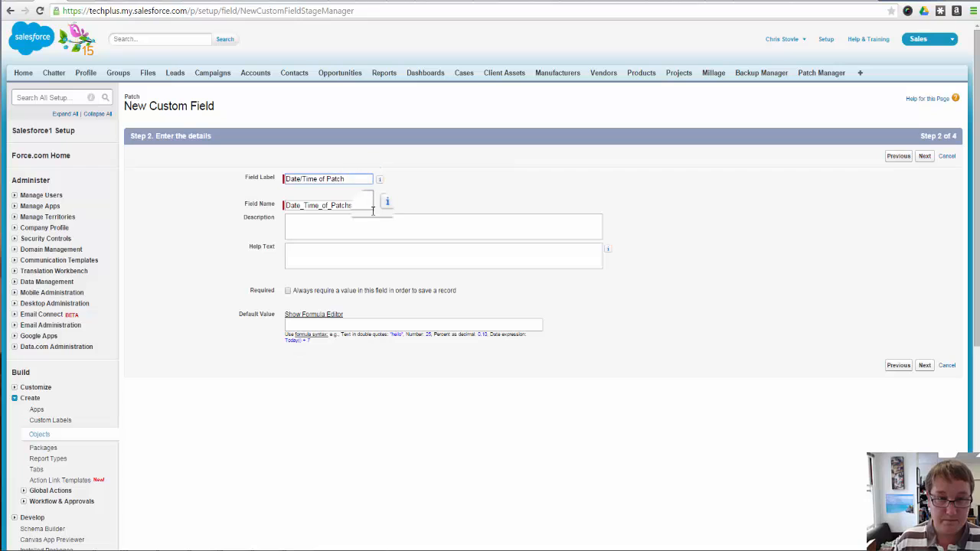
Describe the field as "Select when you ran the patches" and correct its label to Date/Time of Patches and name to Date_Time_of_Patches
{"action": "left_click", "coordinate": [359, 232]}
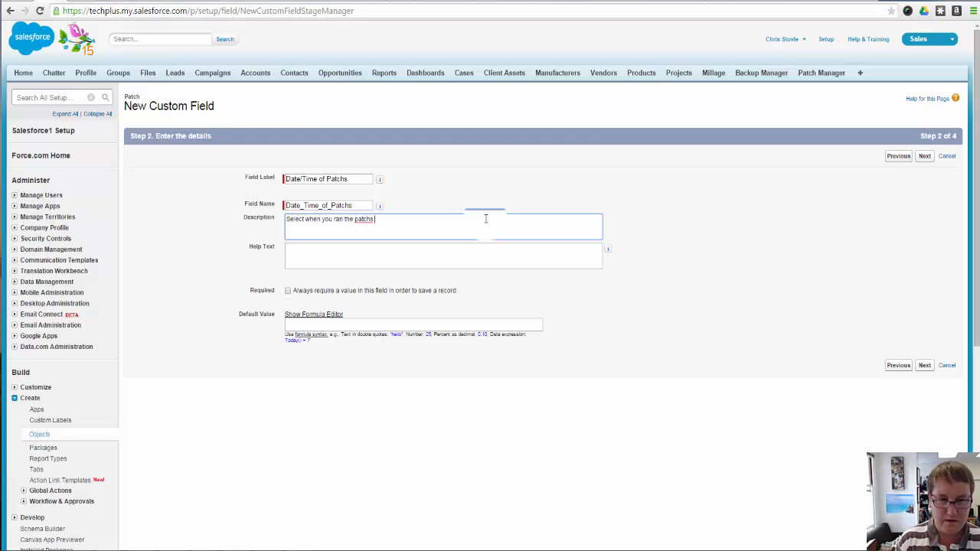
{"action": "left_click", "coordinate": [350, 205]}
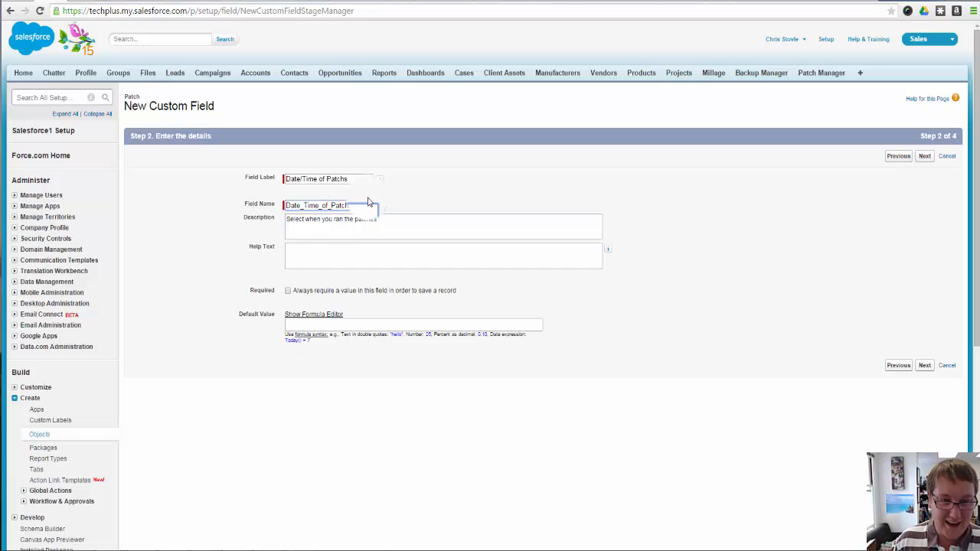
{"action": "left_click", "coordinate": [342, 179]}
{"action": "type", "text": "e"}
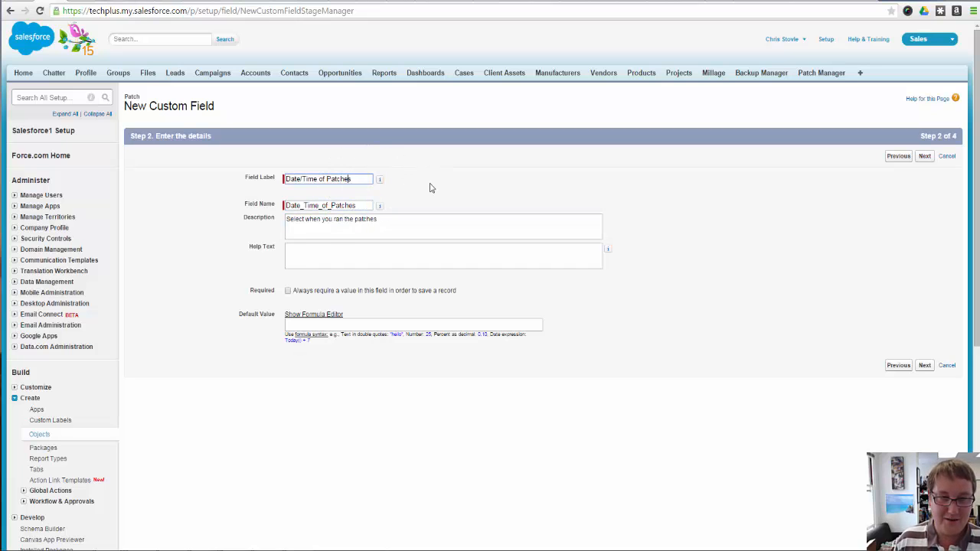
Copy the date/time field's description "Select when you ran the patches" into its help text
{"action": "left_click", "coordinate": [443, 218]}
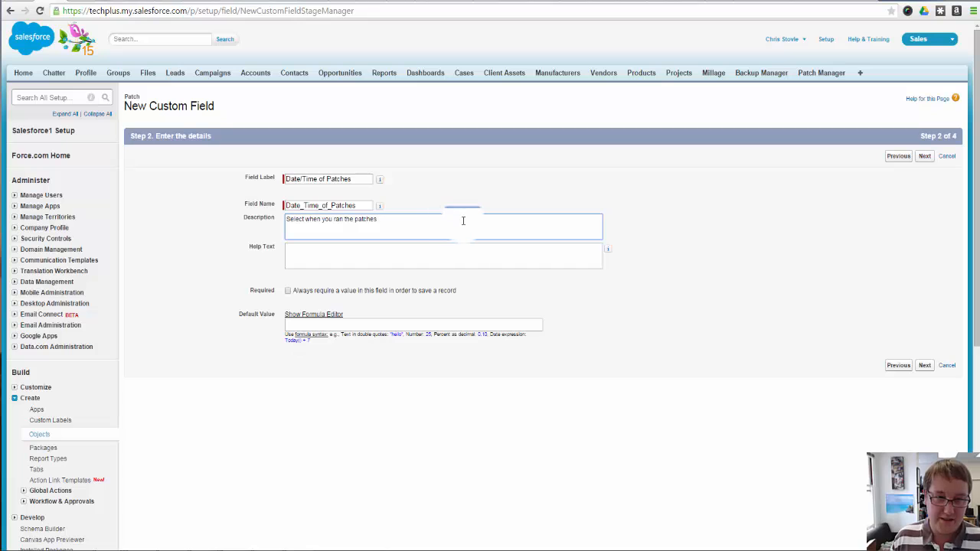
{"action": "key", "text": "ctrl+a"}
{"action": "key", "text": "ctrl+c"}
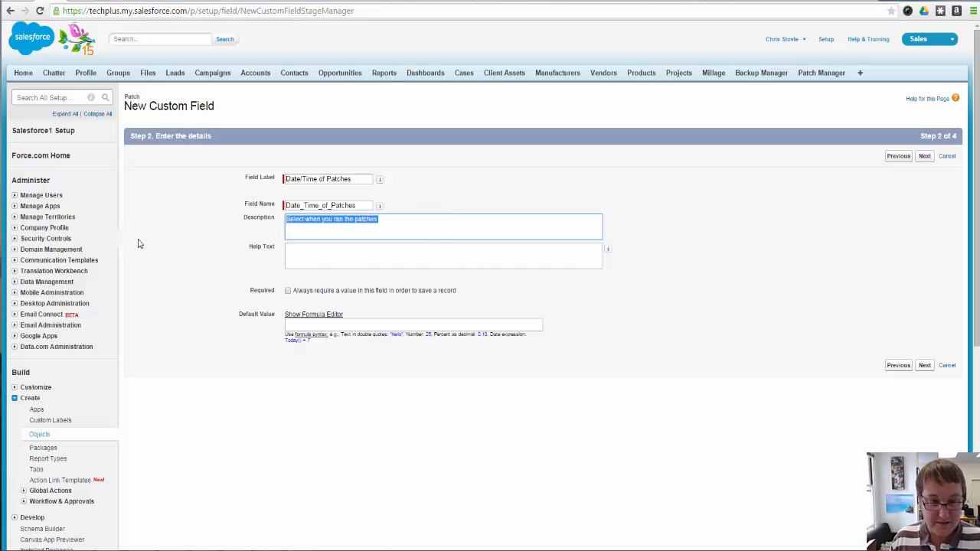
{"action": "left_click", "coordinate": [328, 256]}
{"action": "key", "text": "ctrl+v"}
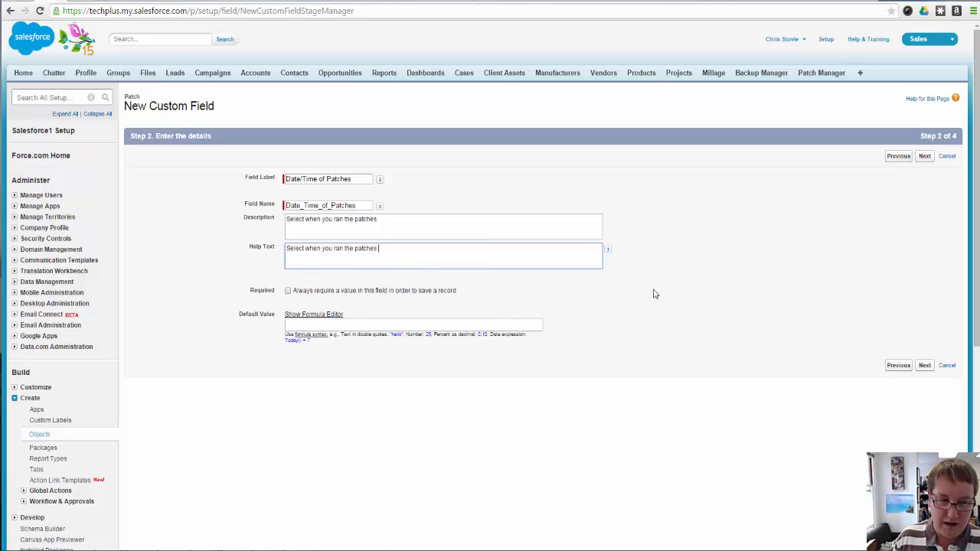
Set the date/time field's default value to NOW() and complete its creation with the default field-level security
{"action": "left_click", "coordinate": [370, 325]}
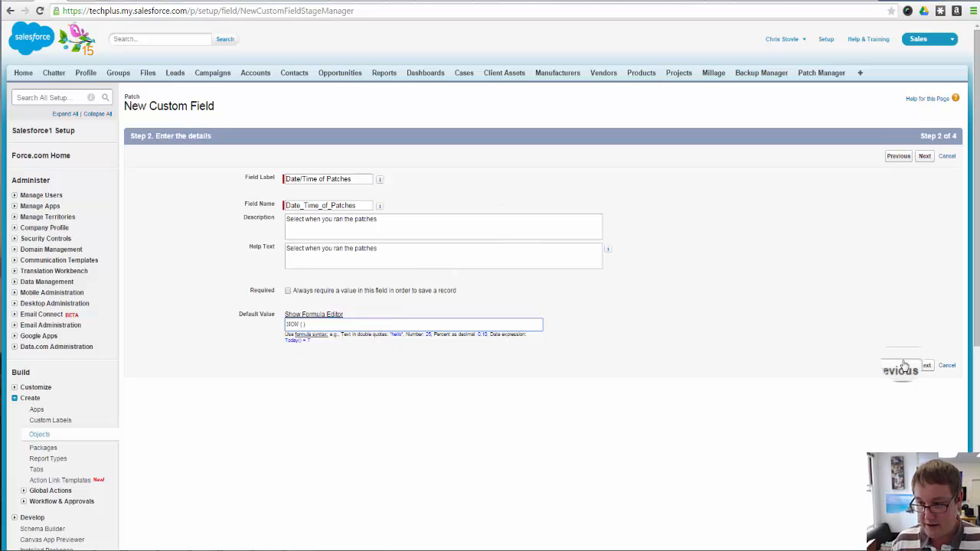
{"action": "left_click", "coordinate": [924, 366]}
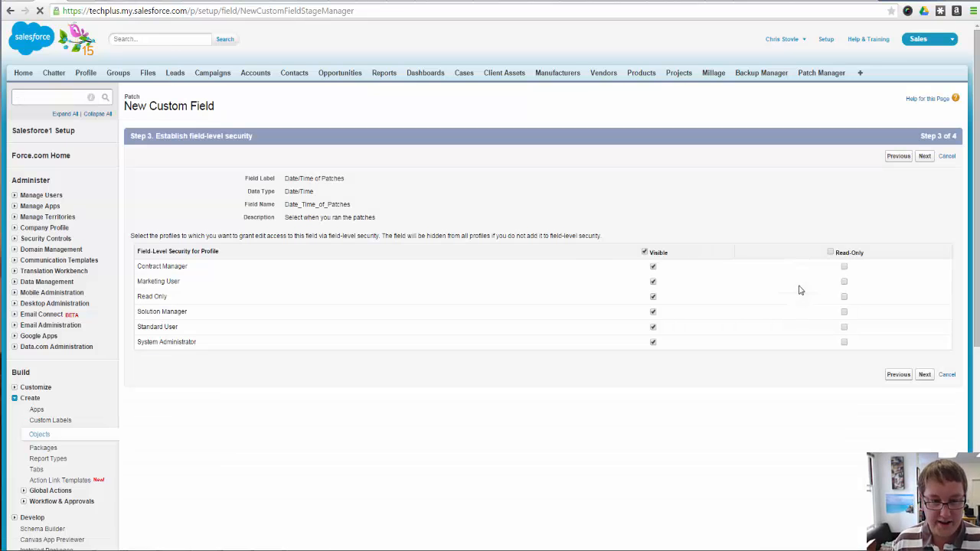
{"action": "left_click", "coordinate": [924, 376]}
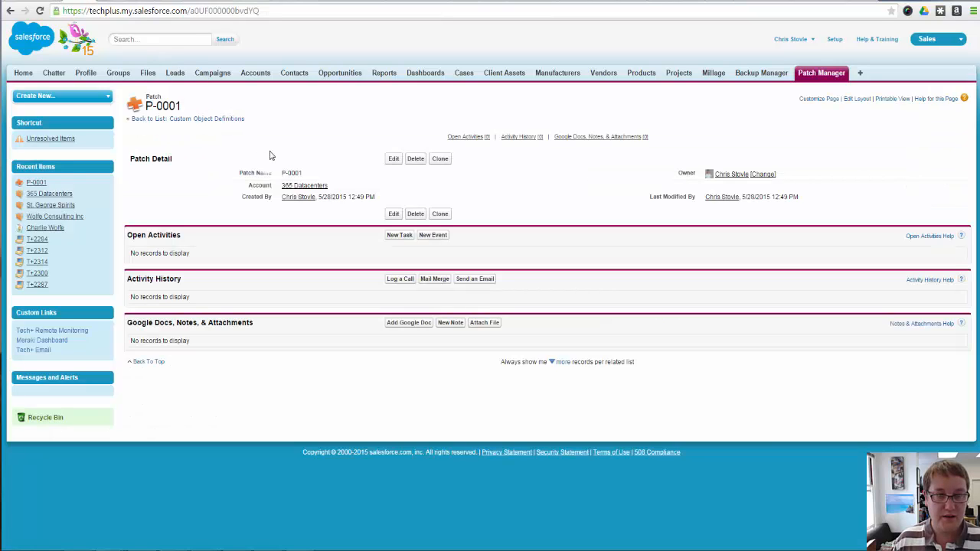
Edit patch record P-0001 to set Date/Time of Patches to 5/28/2015 12:51 PM and save it
{"action": "left_click", "coordinate": [393, 158]}
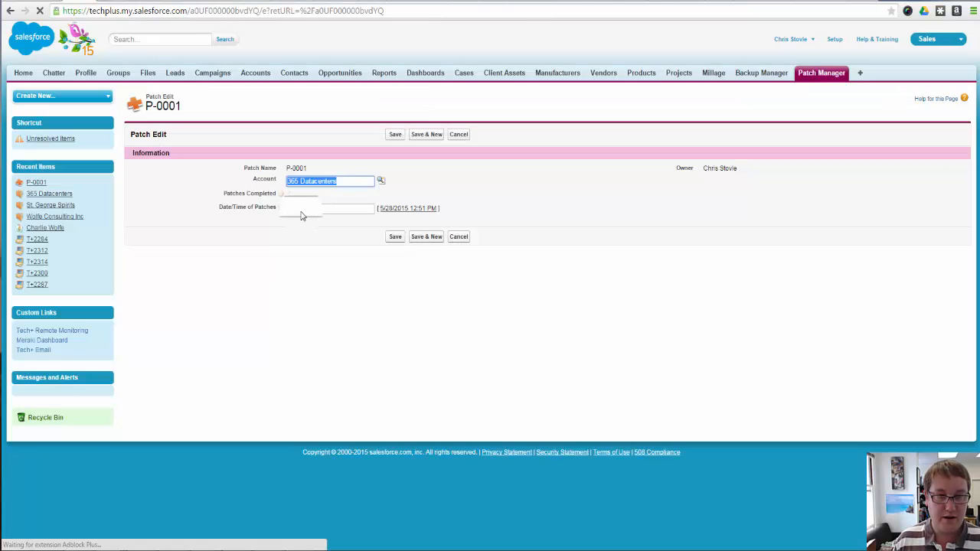
{"action": "left_click", "coordinate": [311, 207]}
{"action": "left_click", "coordinate": [352, 281]}
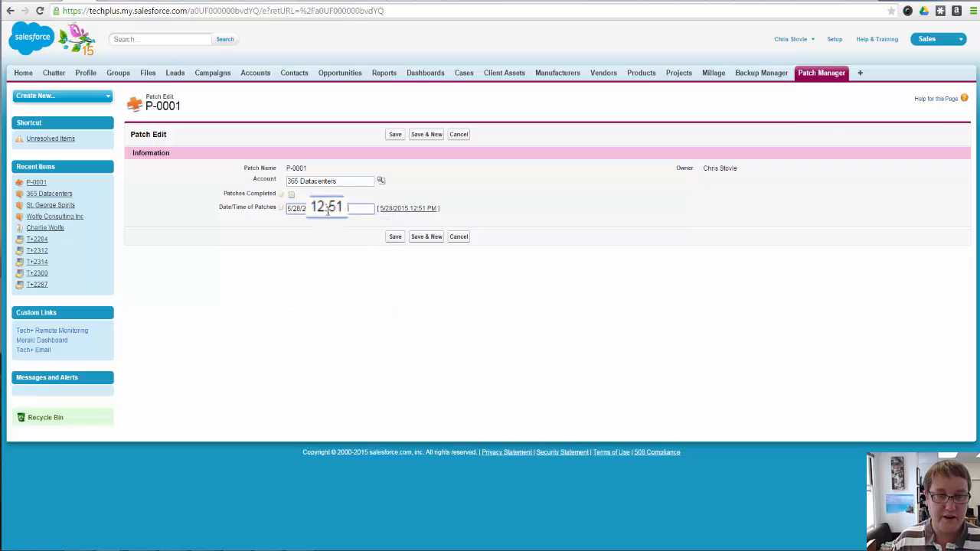
{"action": "left_click", "coordinate": [356, 212]}
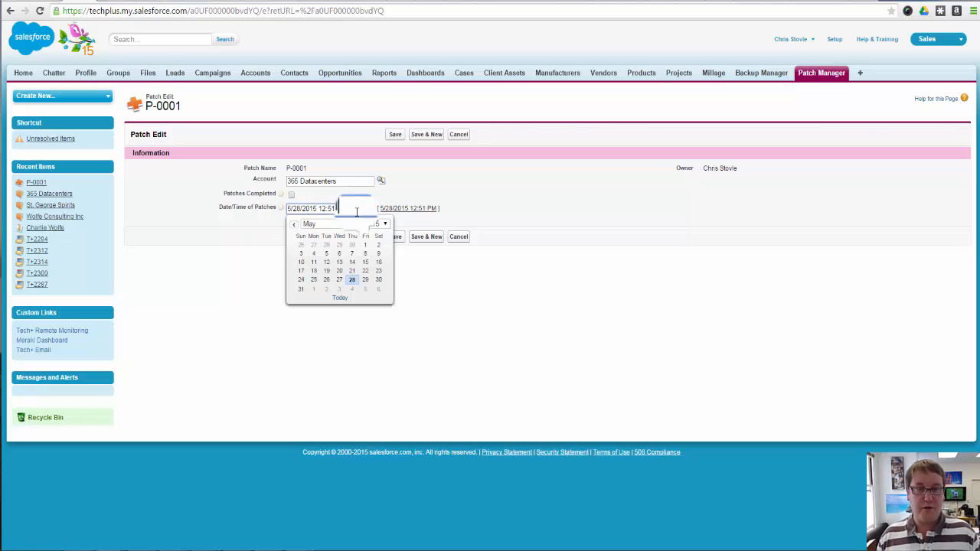
{"action": "left_click", "coordinate": [494, 196]}
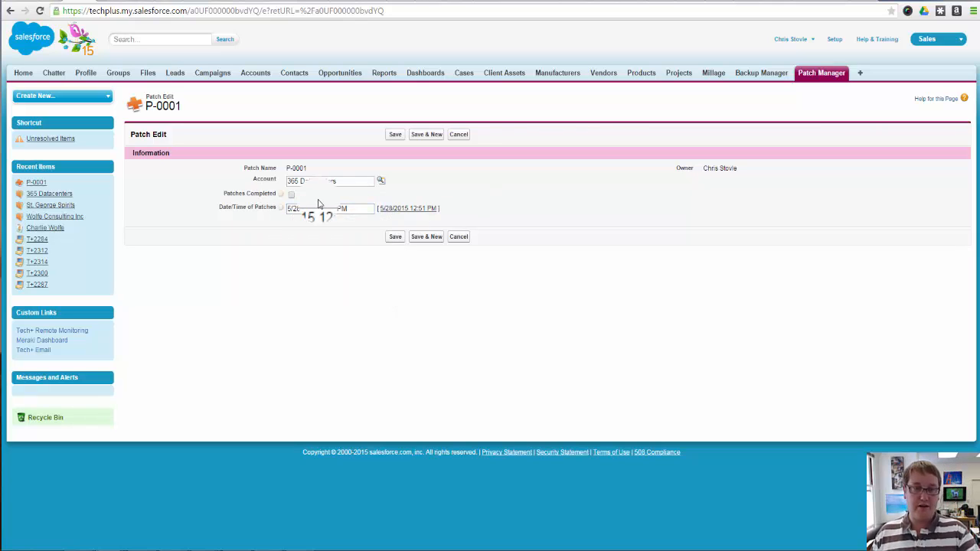
{"action": "left_click", "coordinate": [394, 237]}
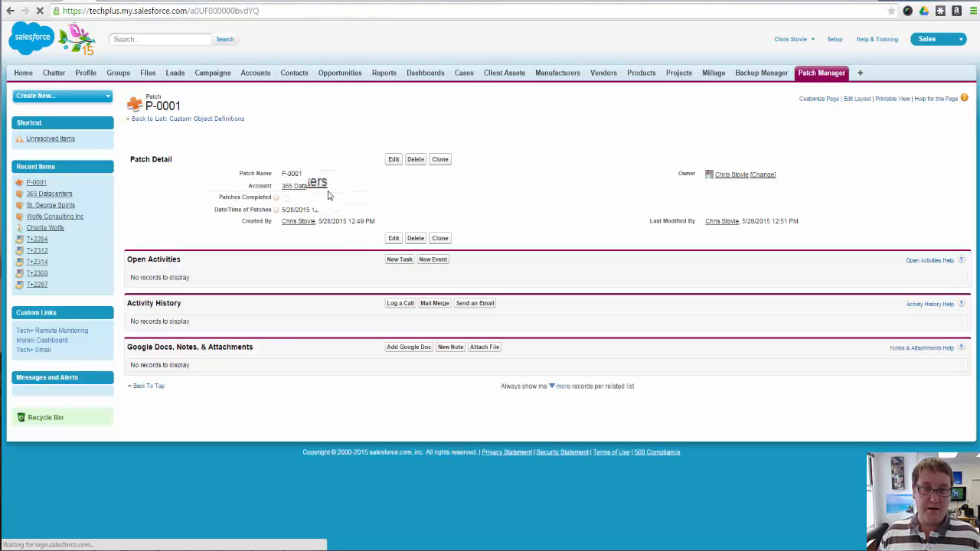
Mark Patches Completed on patch record P-0001 and save the change
{"action": "double_click", "coordinate": [285, 198]}
{"action": "left_click", "coordinate": [286, 198]}
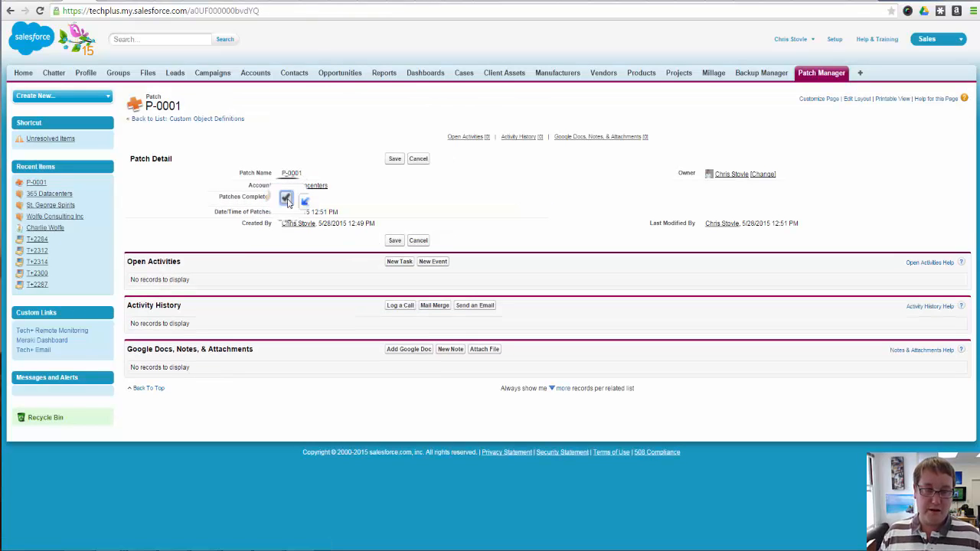
{"action": "left_click", "coordinate": [324, 137]}
{"action": "left_click", "coordinate": [397, 159]}
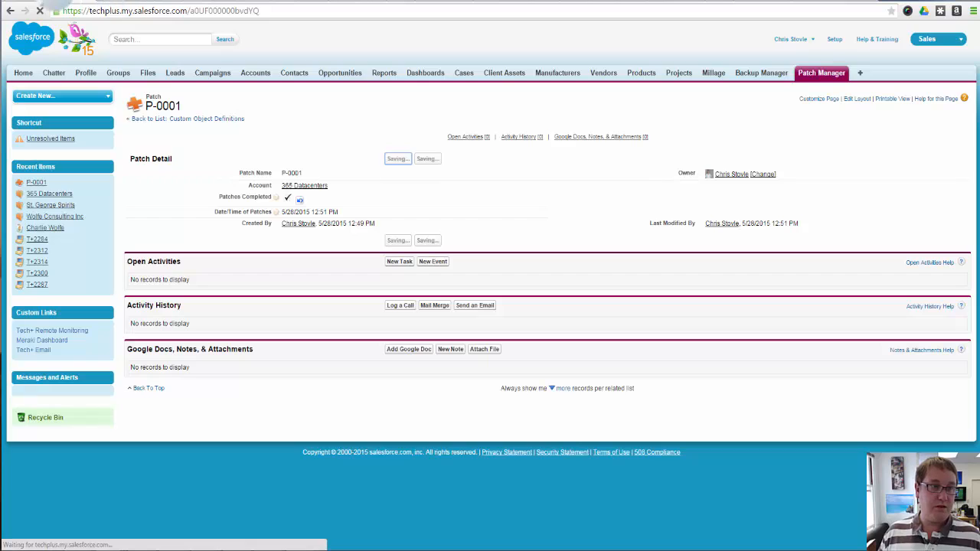
Return to the custom field setup, choose Picklist as the new field's data type and continue to its details
{"action": "left_click", "coordinate": [58, 1]}
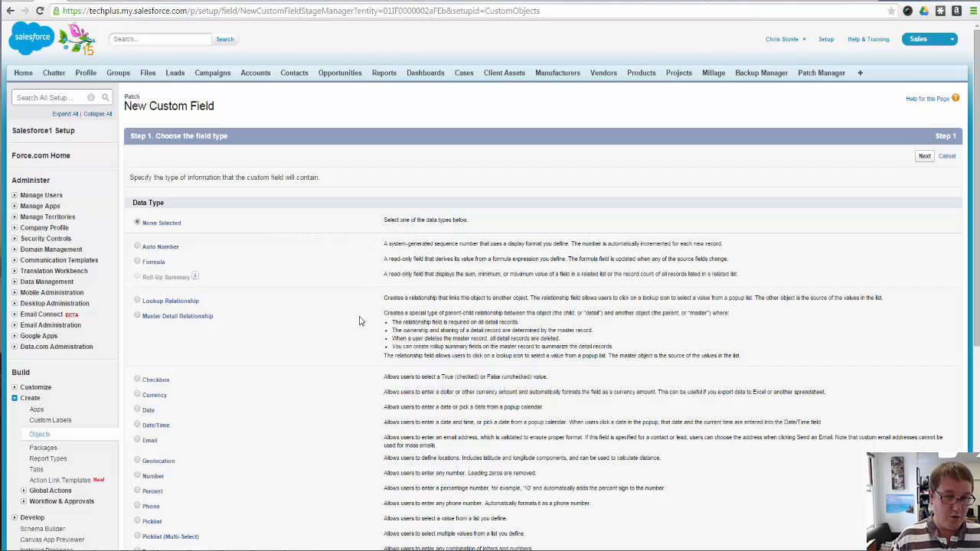
{"action": "scroll", "coordinate": [348, 320], "scroll_direction": "down", "scroll_amount": 2}
{"action": "scroll", "coordinate": [340, 324], "scroll_direction": "down", "scroll_amount": 2}
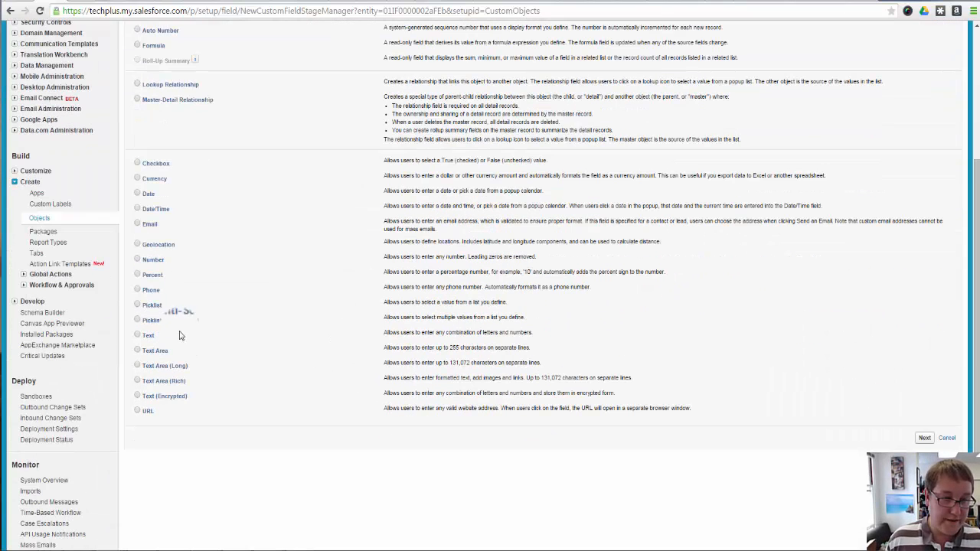
{"action": "left_click", "coordinate": [147, 305]}
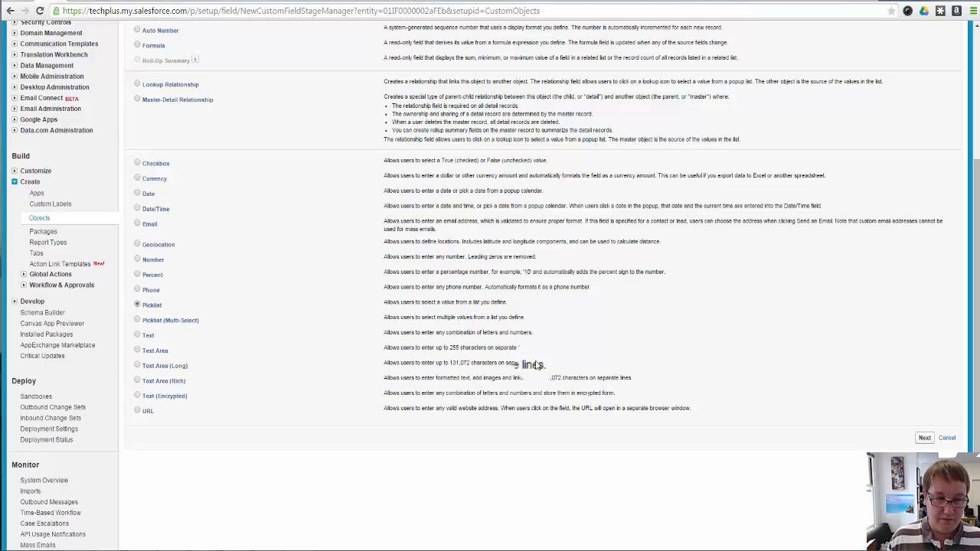
{"action": "left_click", "coordinate": [924, 440]}
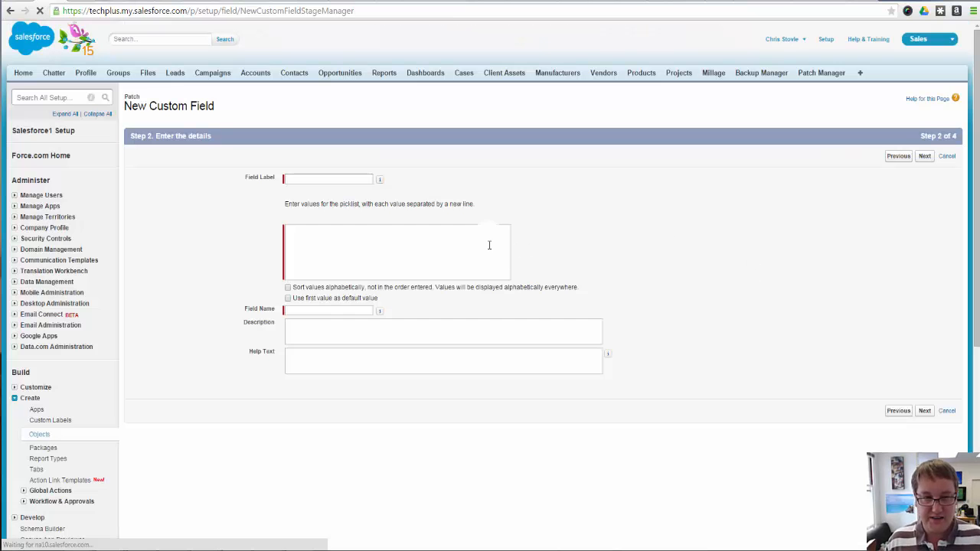
Enter the label Patch Status for the new picklist field
{"action": "left_click", "coordinate": [303, 179]}
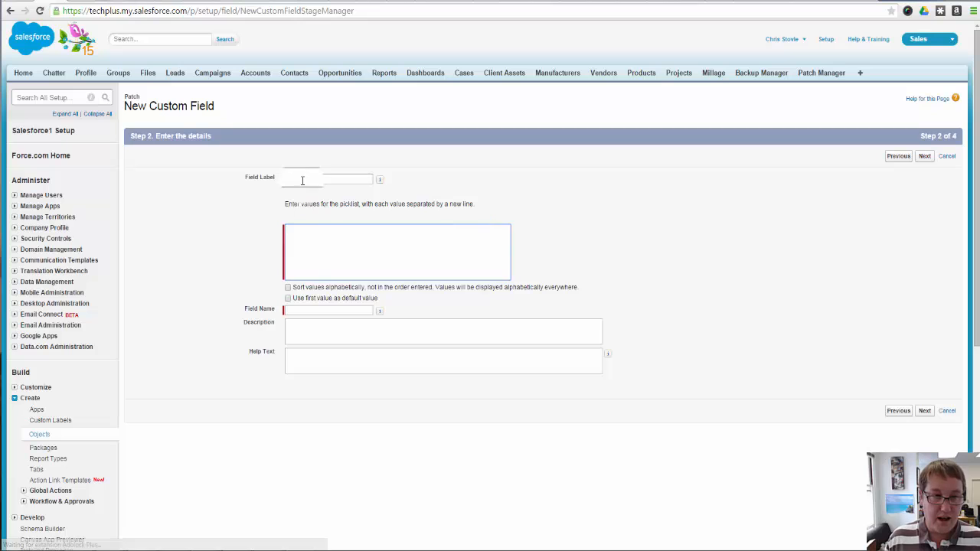
{"action": "type", "text": "Patch"}
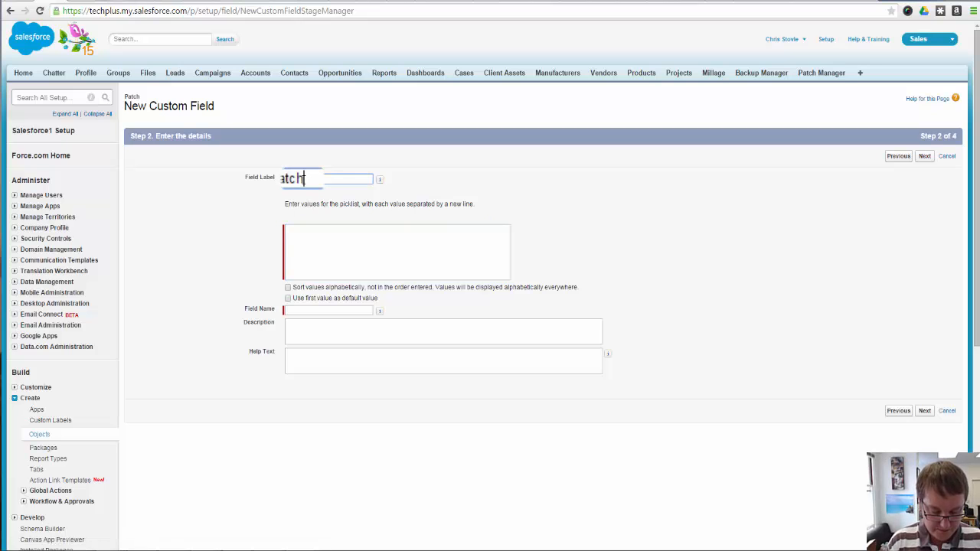
{"action": "type", "text": " Sta"}
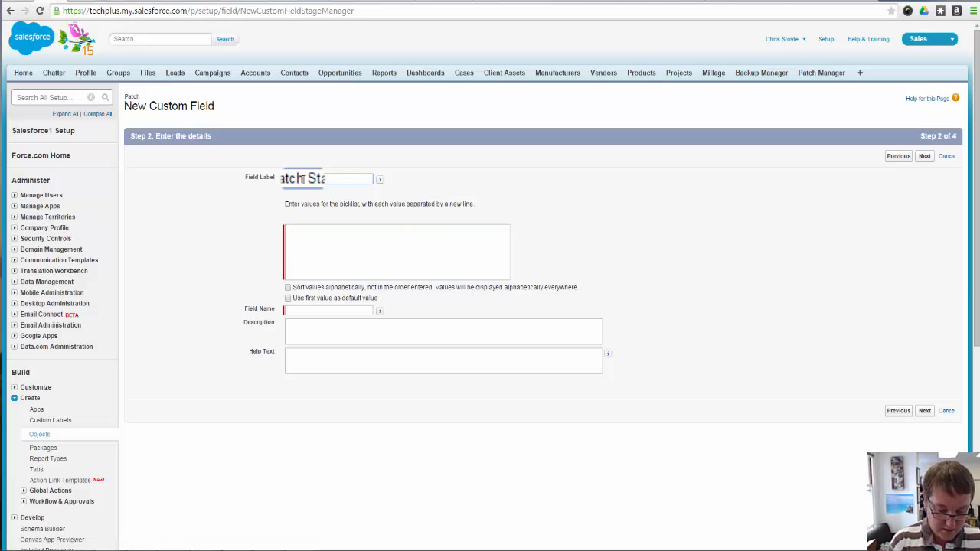
{"action": "type", "text": "tus"}
Add picklist values Not Yet Started, Scheduled, In-Progress, Complete (unverified) and Complete 100% Verified, using the first value as default
{"action": "left_click", "coordinate": [358, 253]}
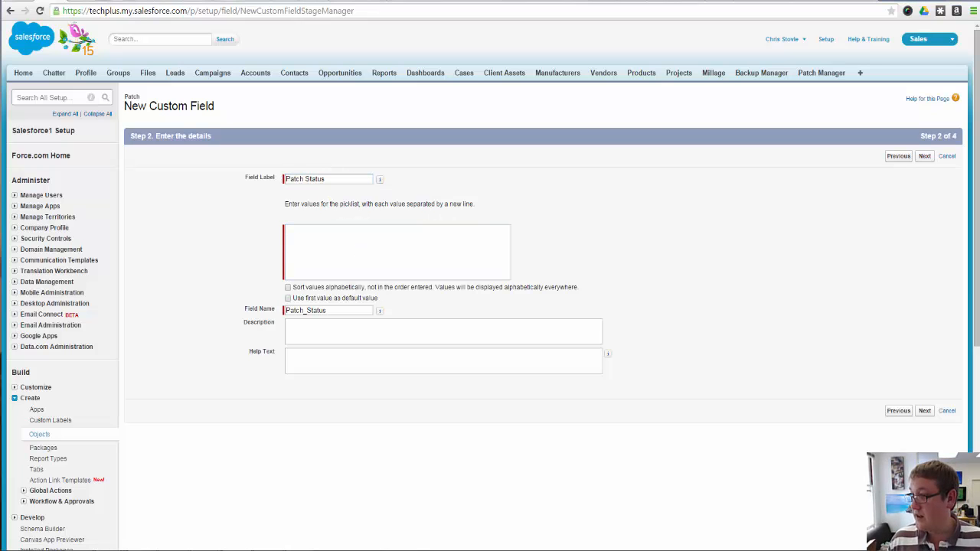
{"action": "left_click", "coordinate": [420, 263]}
{"action": "type", "text": "Not Started Scheduled In Progress Complete (unverified) Complete 100% Verified"}
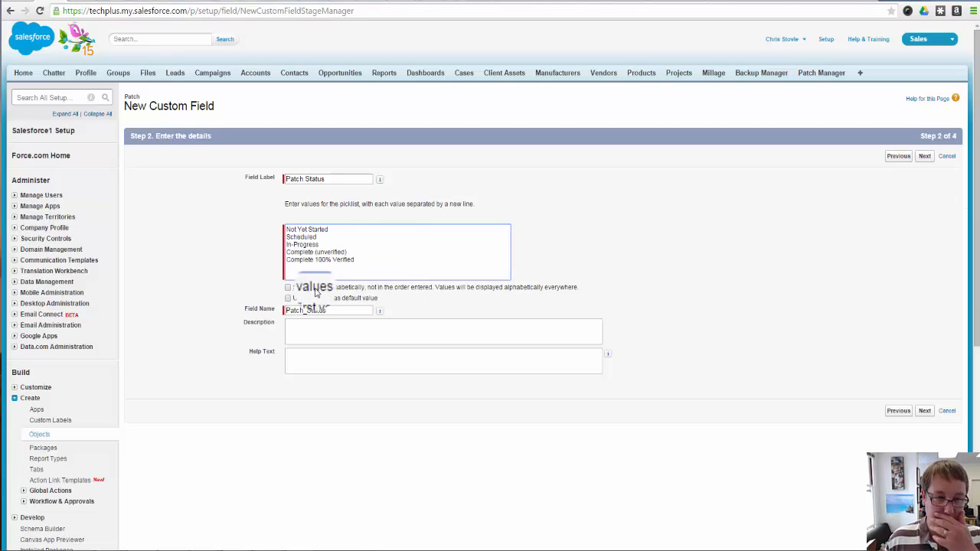
{"action": "left_click", "coordinate": [352, 231]}
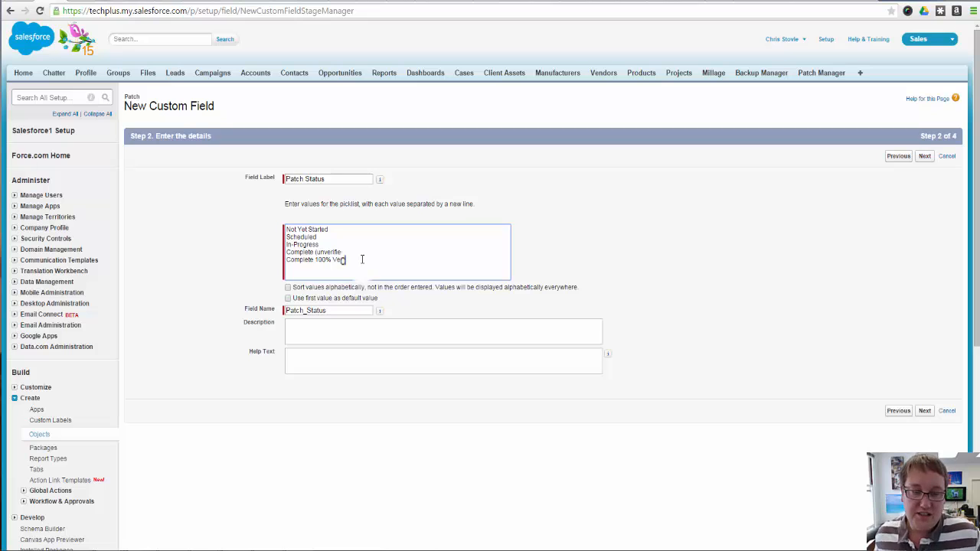
{"action": "type", "text": "rified"}
{"action": "left_click", "coordinate": [355, 335]}
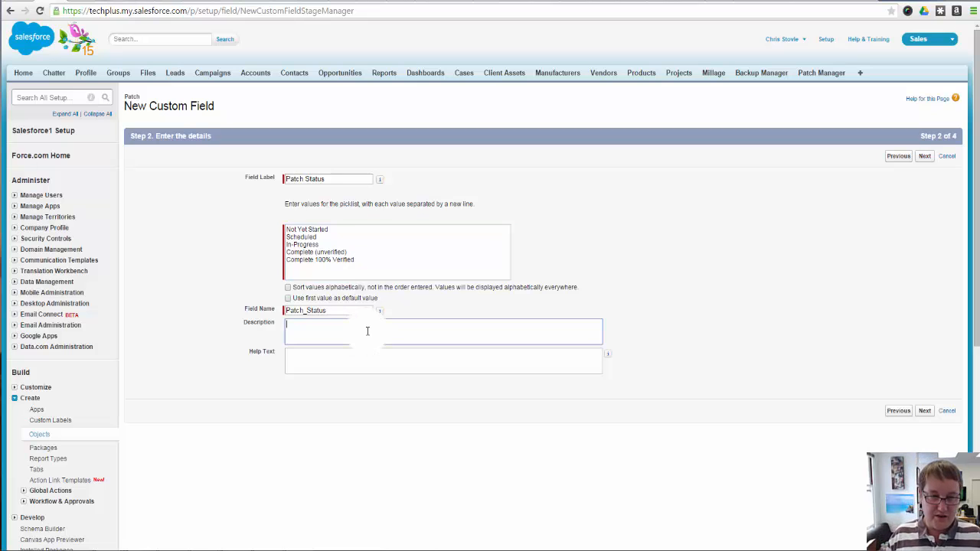
{"action": "left_click", "coordinate": [351, 299]}
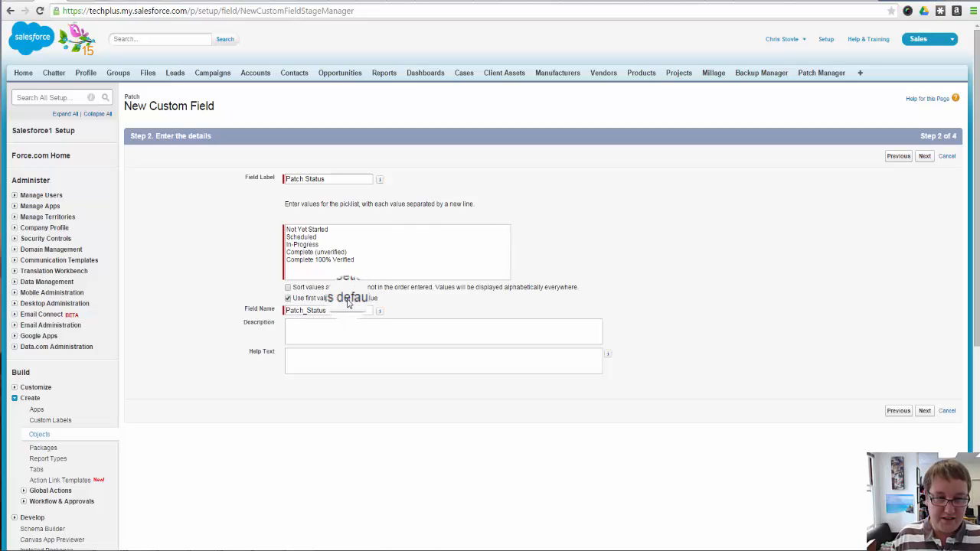
Describe the Patch Status field as "Let us know where you are in patching this clients machines"
{"action": "left_click", "coordinate": [356, 335]}
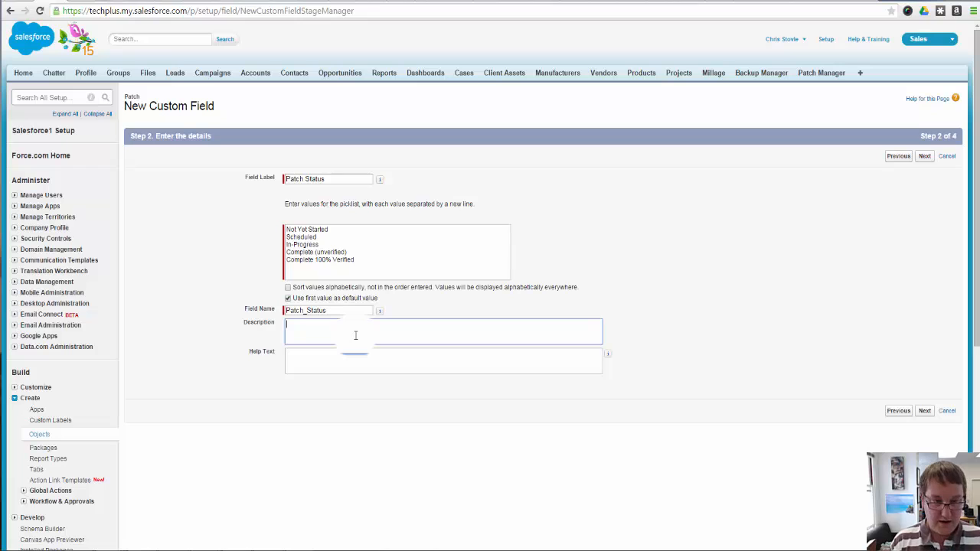
{"action": "type", "text": "Let"}
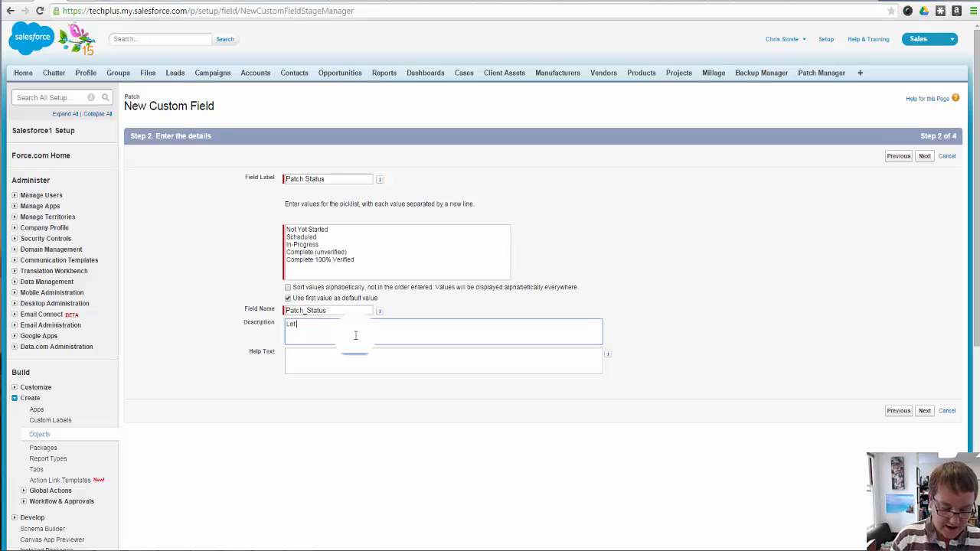
{"action": "type", "text": " us know wher"}
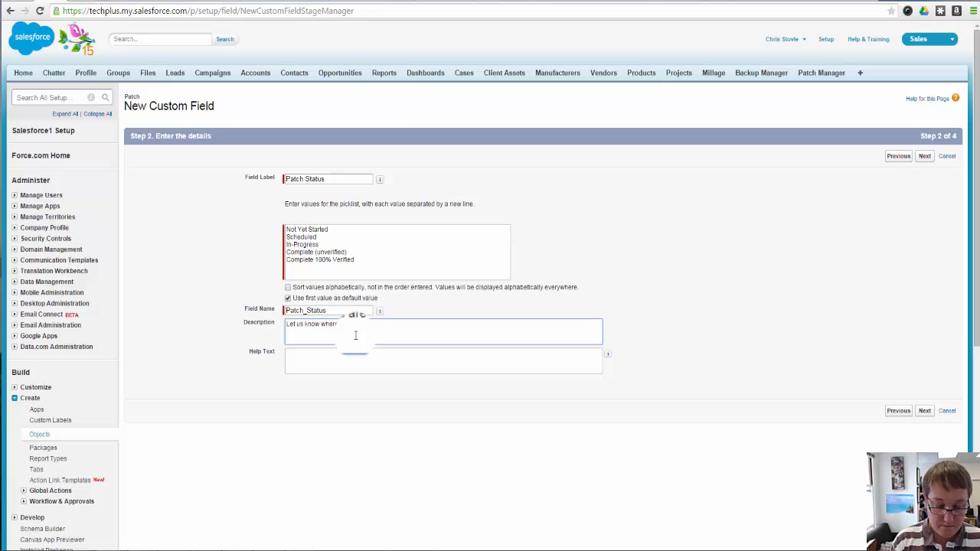
{"action": "type", "text": " atching this"}
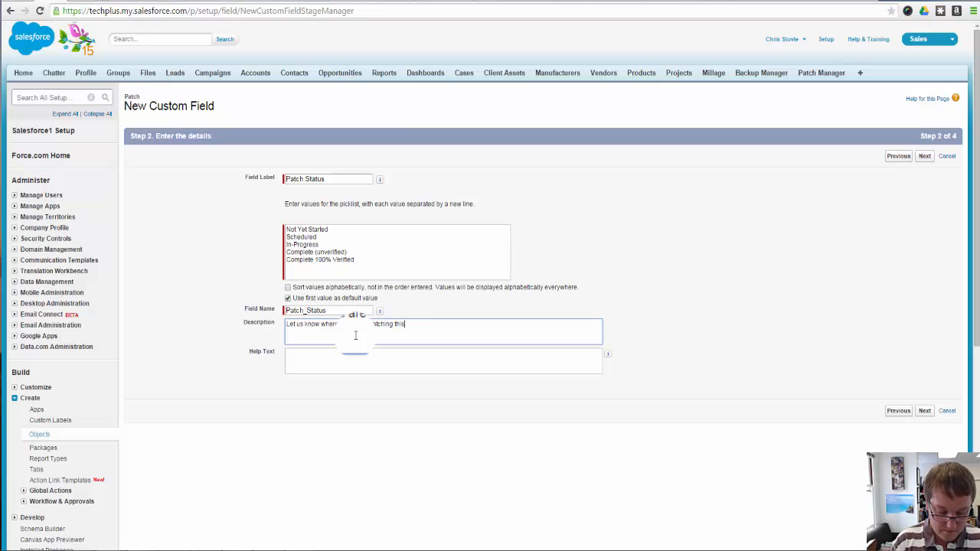
{"action": "type", "text": " clien"}
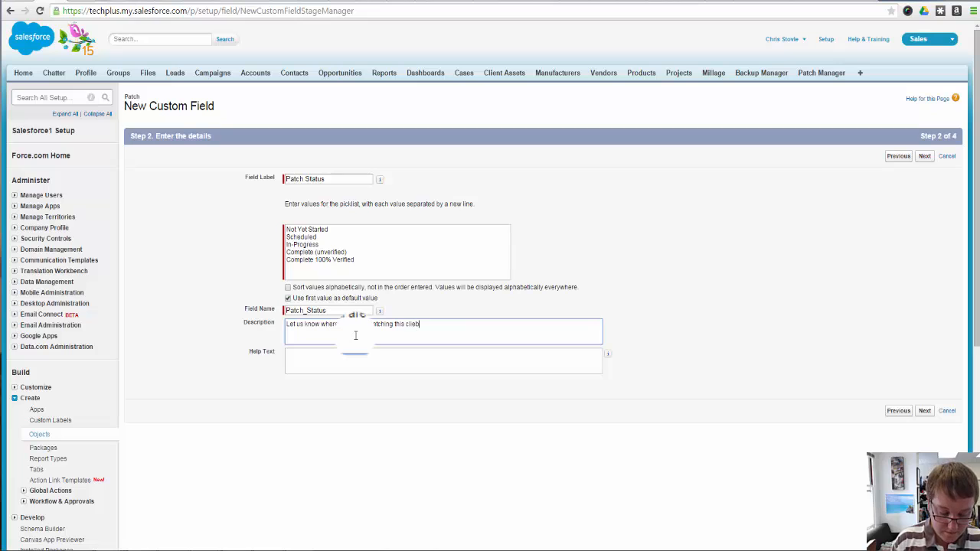
{"action": "key", "text": "BackSpace"}
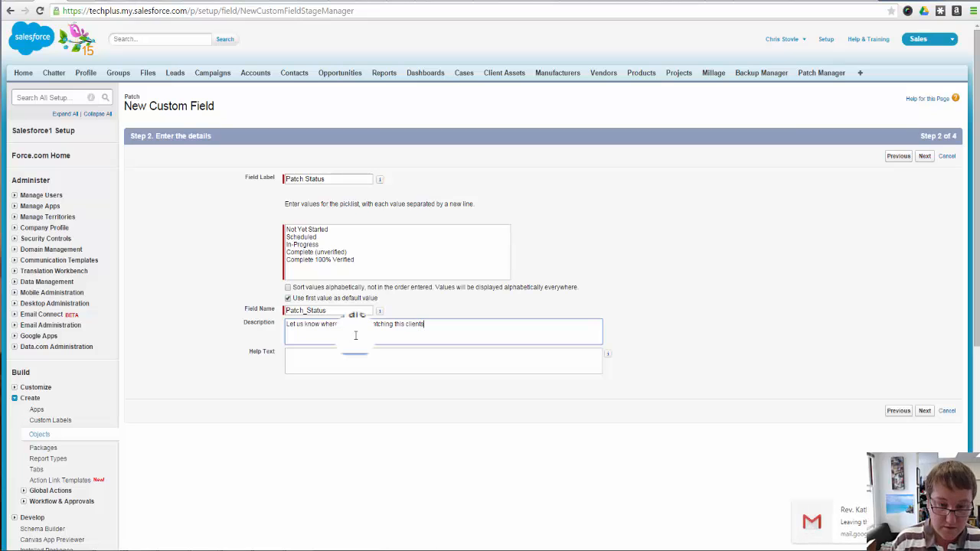
{"action": "type", "text": "nts machines"}
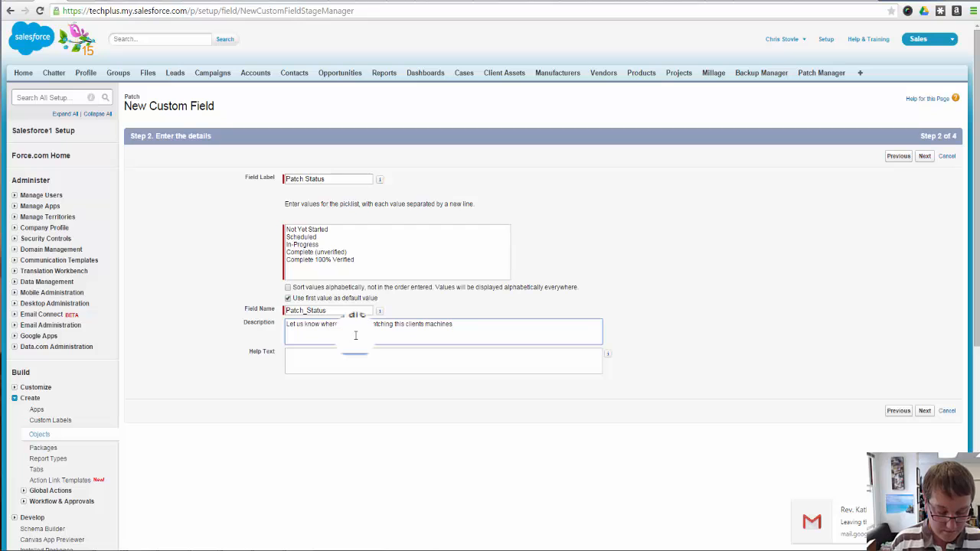
Copy the Patch Status description into the field's help text
{"action": "key", "text": "ctrl+a"}
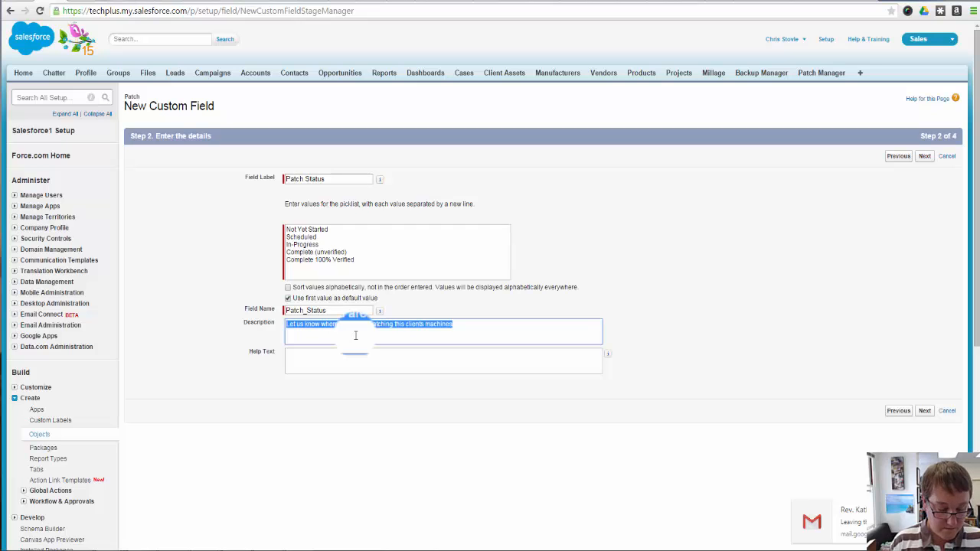
{"action": "key", "text": "Tab"}
{"action": "type", "text": "Let us know where you are patching this clients machines"}
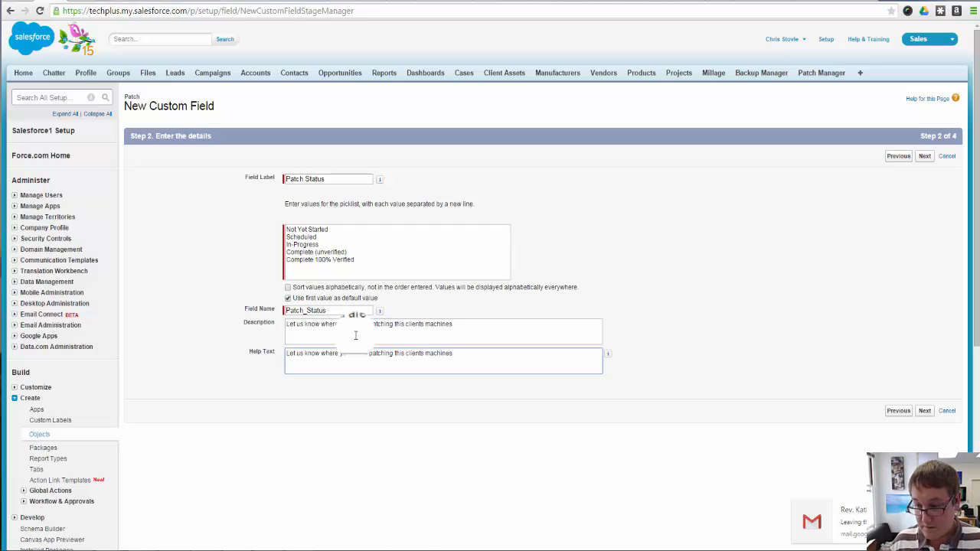
Save the Patch Status field with the default field-level security and page layout, and start another custom field
{"action": "left_click", "coordinate": [925, 411]}
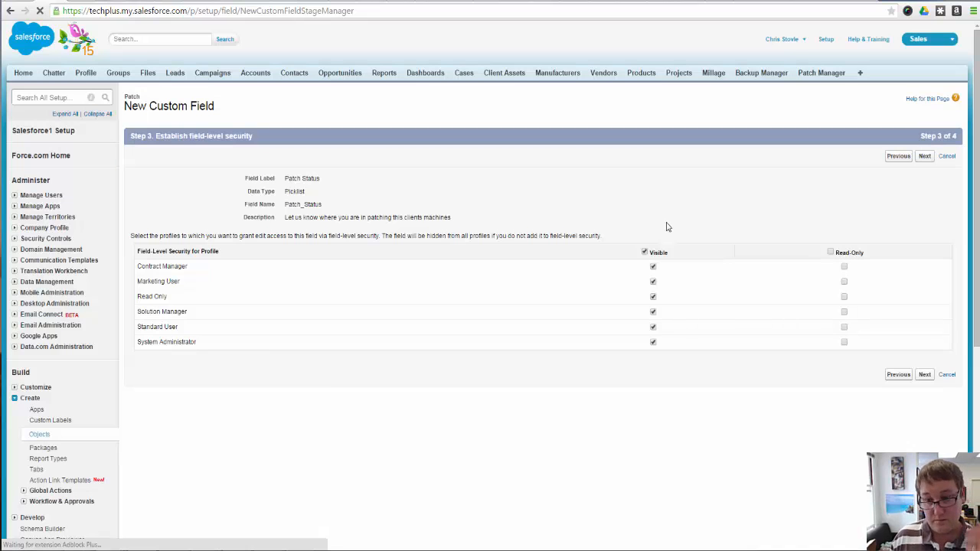
{"action": "left_click", "coordinate": [923, 374]}
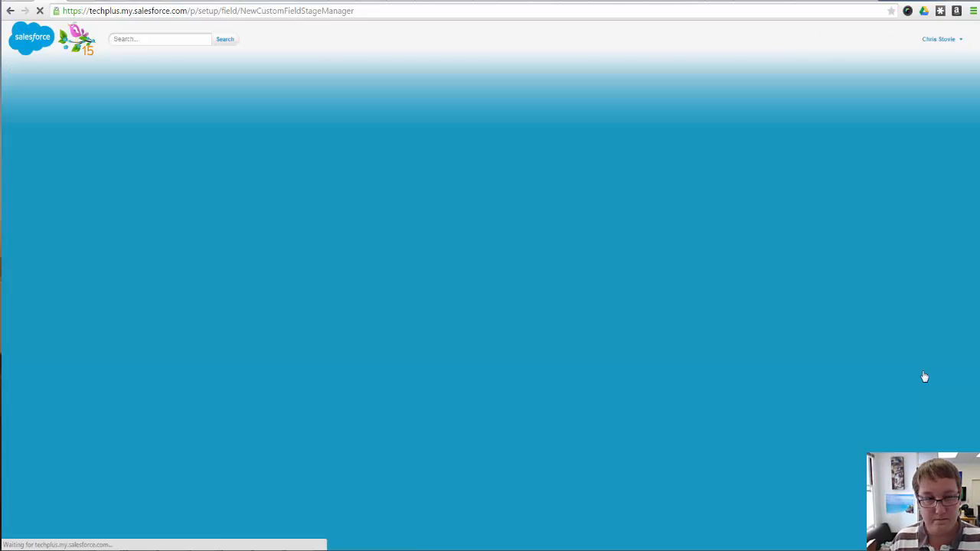
{"action": "left_click", "coordinate": [894, 328]}
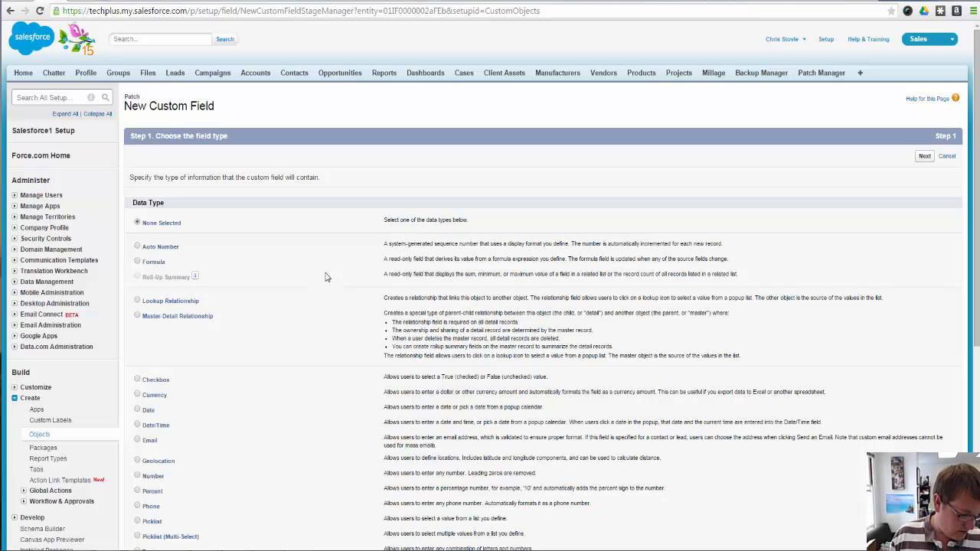
{"action": "scroll", "coordinate": [168, 346], "scroll_direction": "down", "scroll_amount": 2}
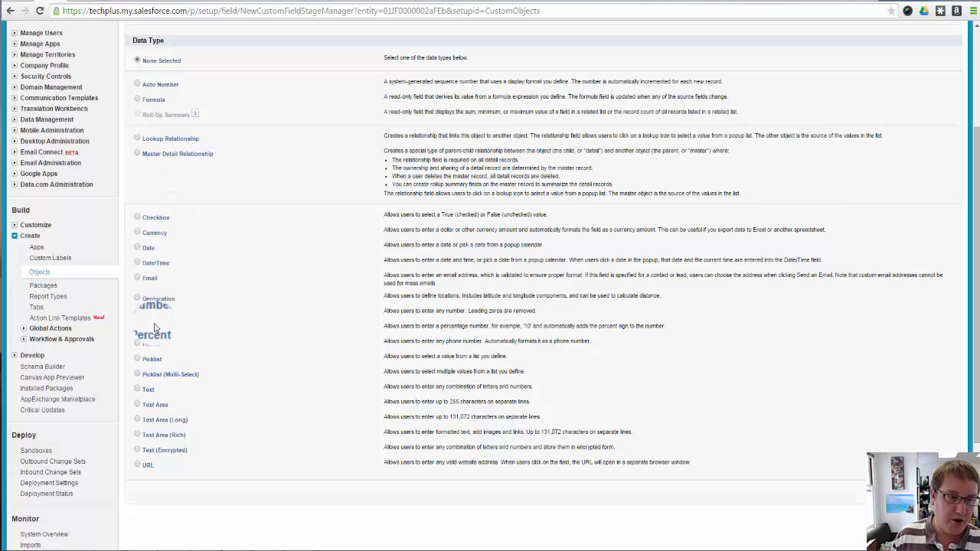
Choose the Checkbox data type and label the field "Did any Patches Fail?", with its field name filled in to match
{"action": "left_click", "coordinate": [157, 217]}
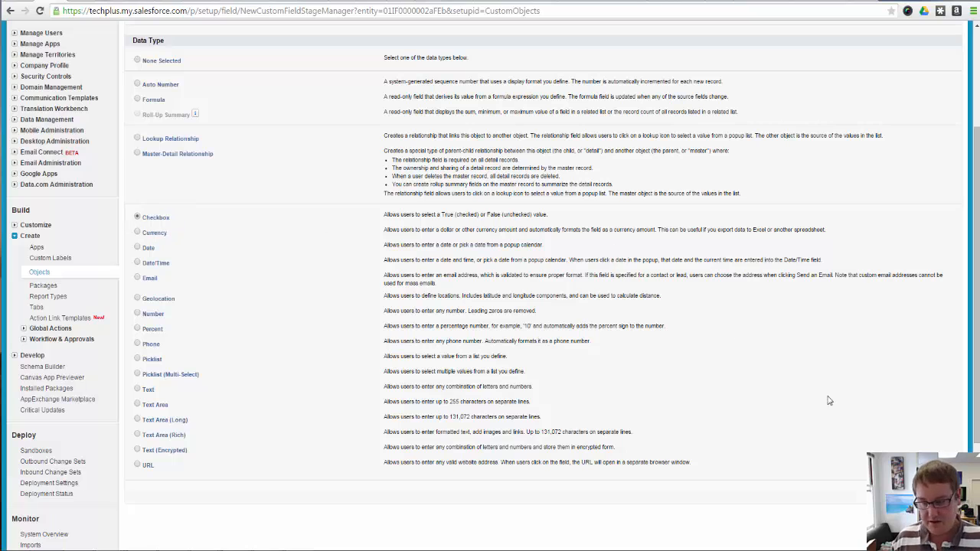
{"action": "left_click", "coordinate": [925, 493]}
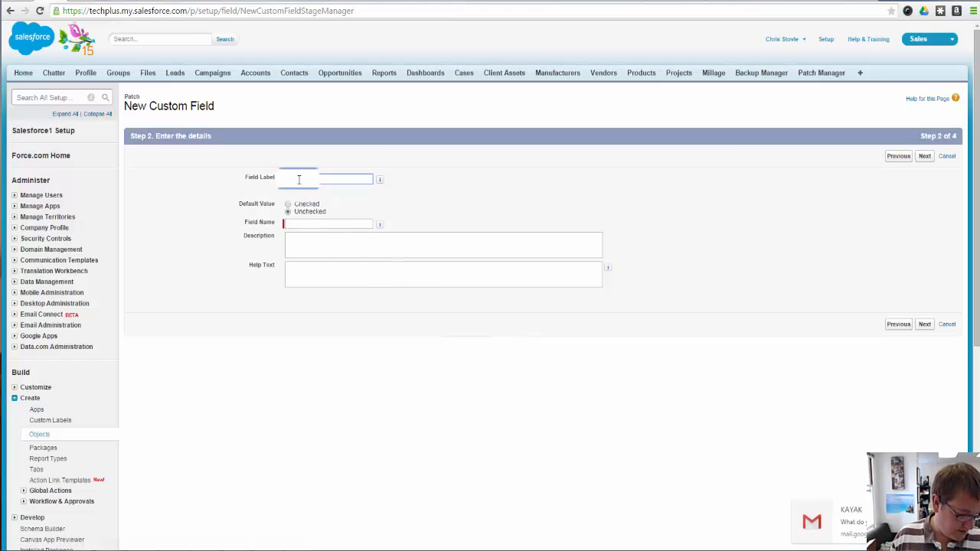
{"action": "type", "text": "Did any"}
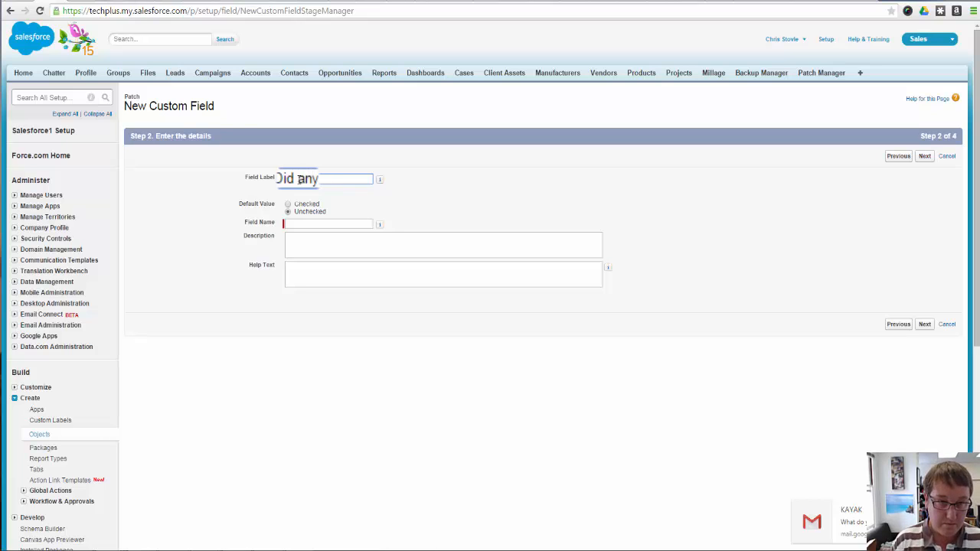
{"action": "type", "text": " che"}
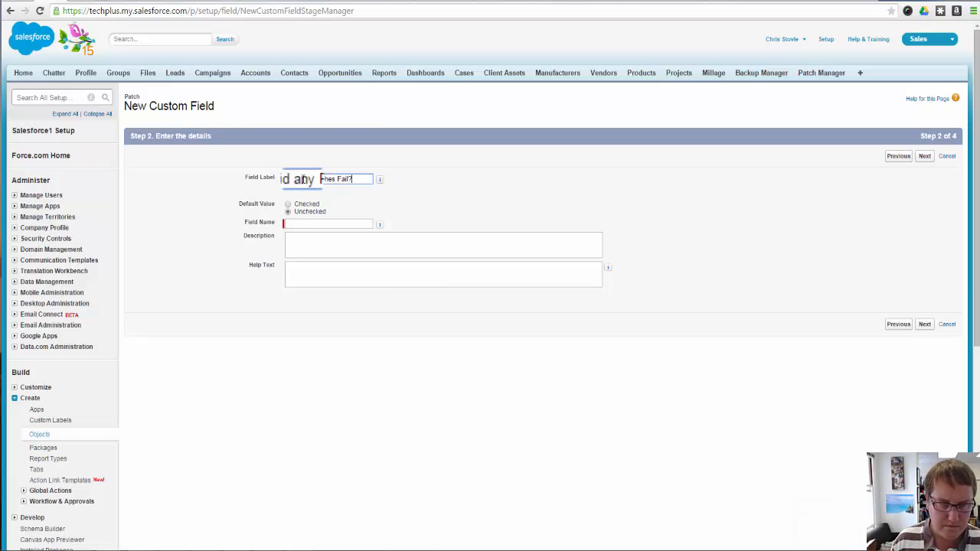
{"action": "left_click", "coordinate": [298, 179]}
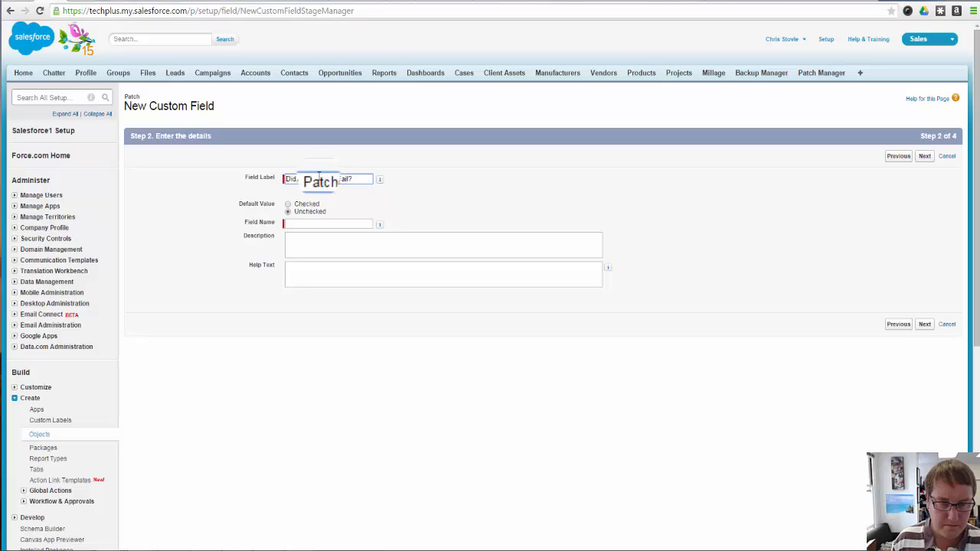
{"action": "left_click", "coordinate": [327, 220]}
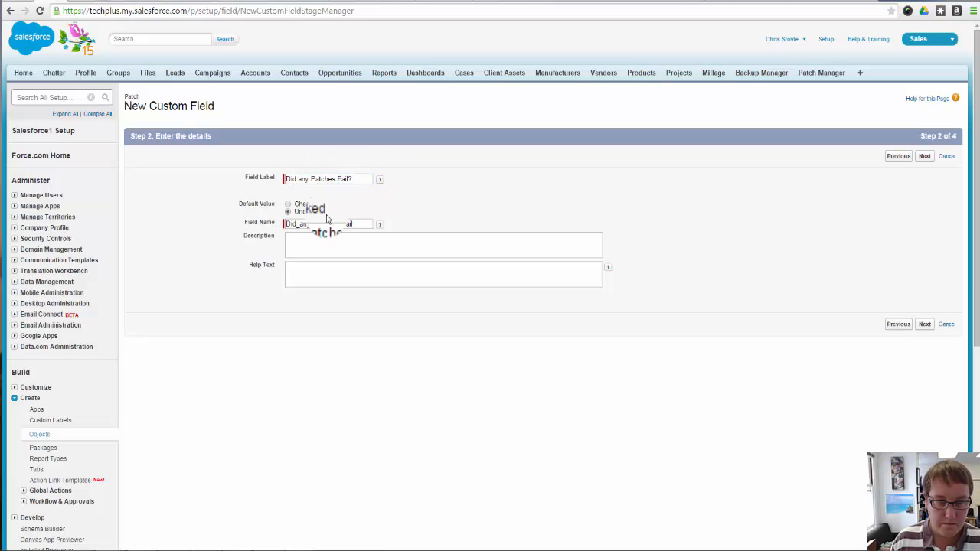
Save the failed-patches checkbox without description or help text, using default field-level security and page layout, and start another custom field
{"action": "left_click", "coordinate": [369, 238]}
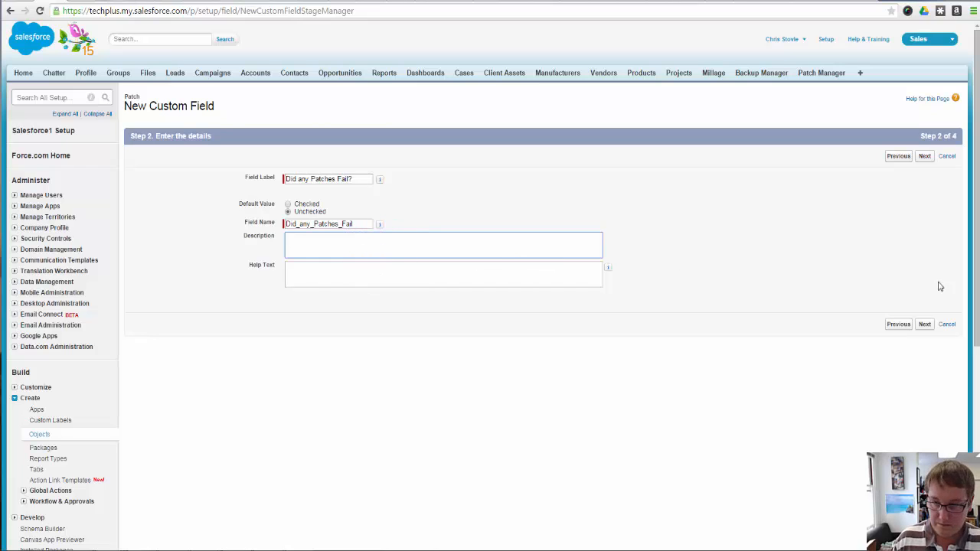
{"action": "left_click", "coordinate": [350, 269]}
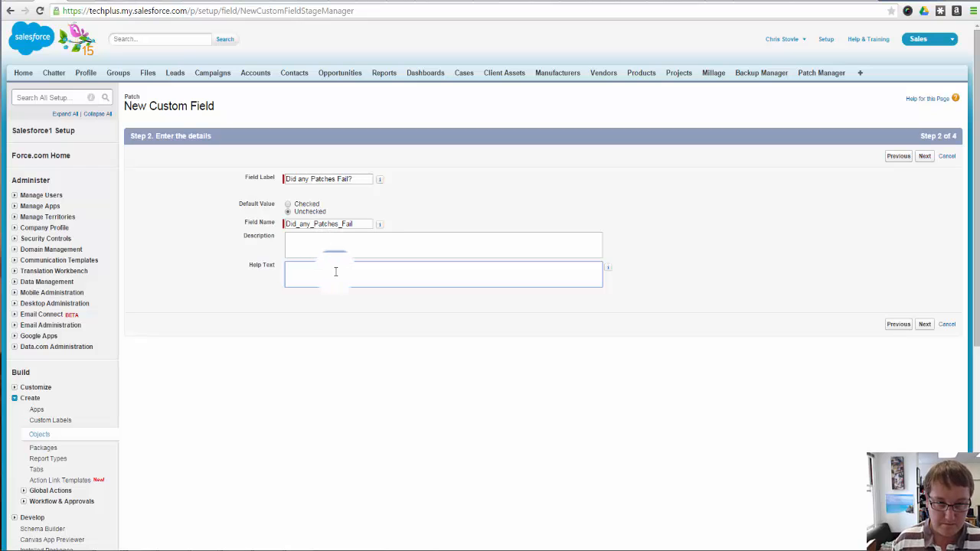
{"action": "left_click", "coordinate": [927, 333]}
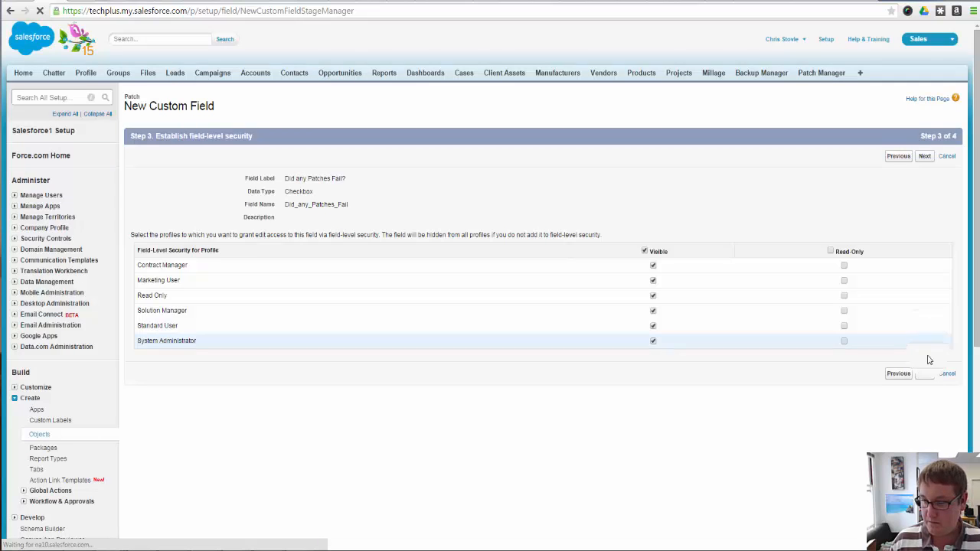
{"action": "left_click", "coordinate": [923, 155]}
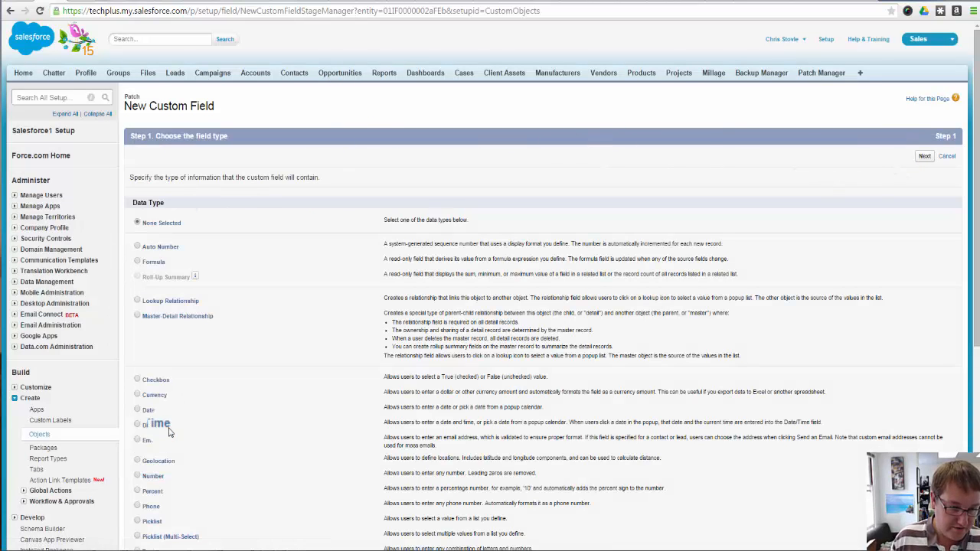
Choose the Checkbox data type for the new field and label it "Did You Verify the Patches?"
{"action": "left_click", "coordinate": [151, 380]}
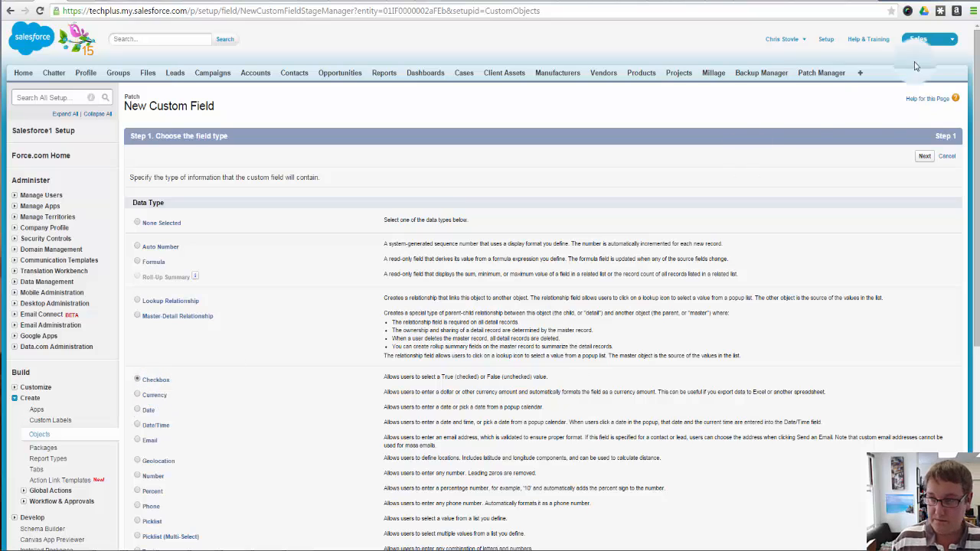
{"action": "left_click", "coordinate": [925, 156]}
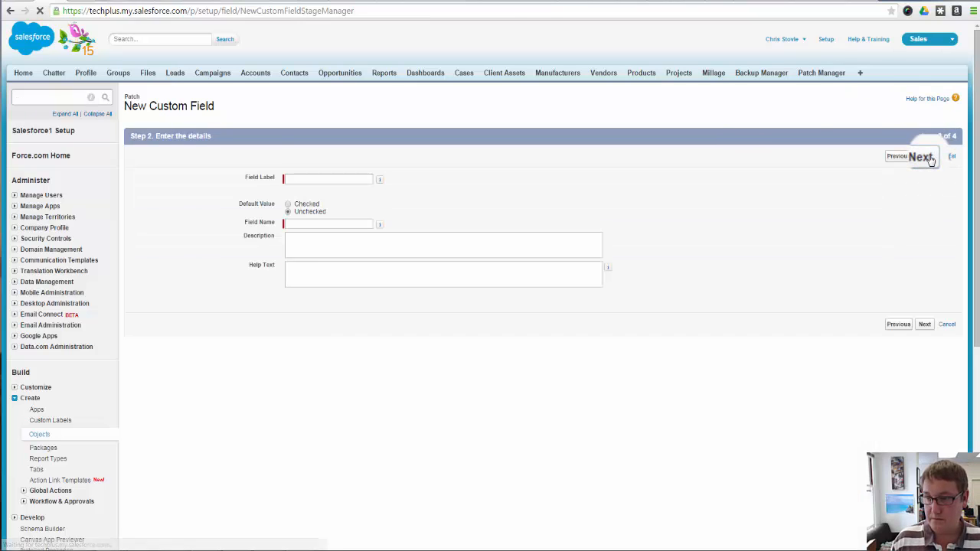
{"action": "left_click", "coordinate": [360, 176]}
{"action": "type", "text": "Did Yo"}
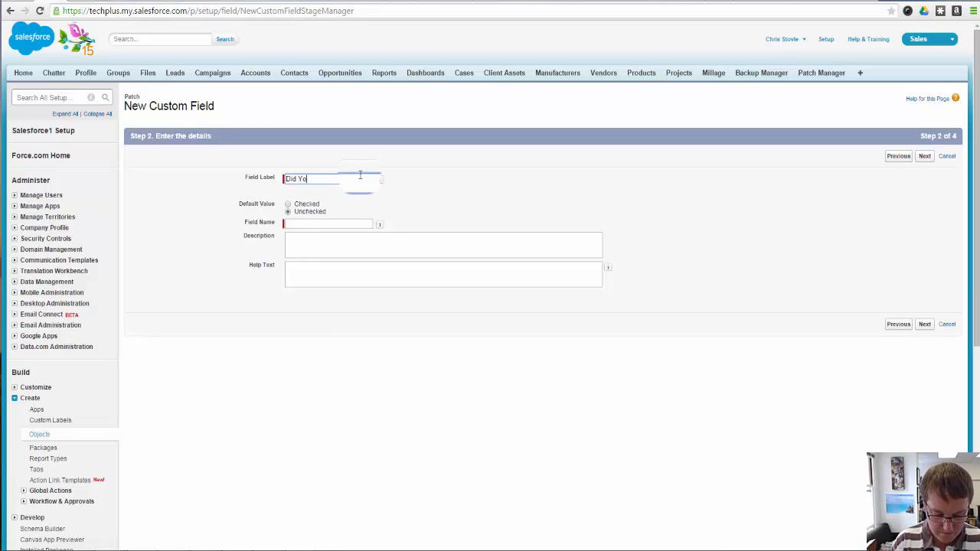
{"action": "type", "text": "u Verify"}
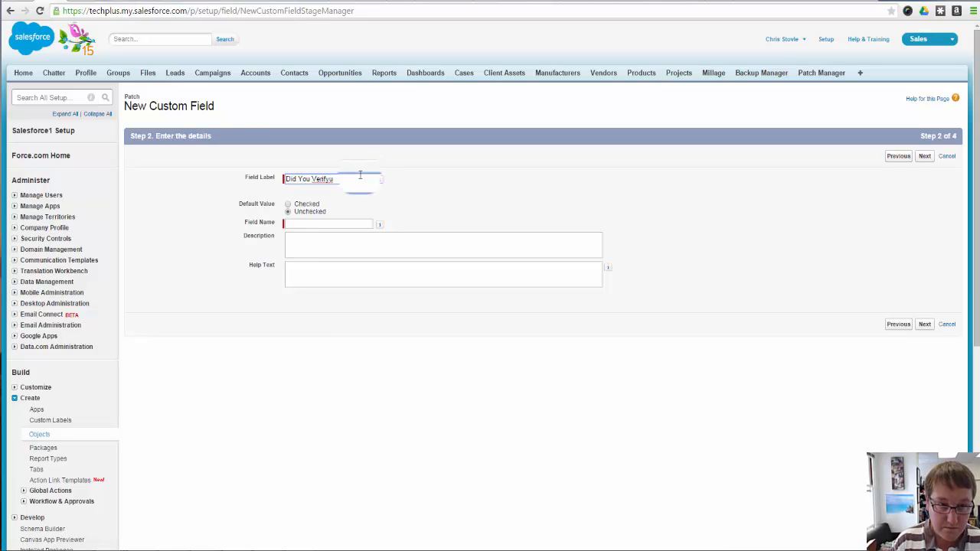
{"action": "key", "text": "BackSpace"}
{"action": "type", "text": "the"}
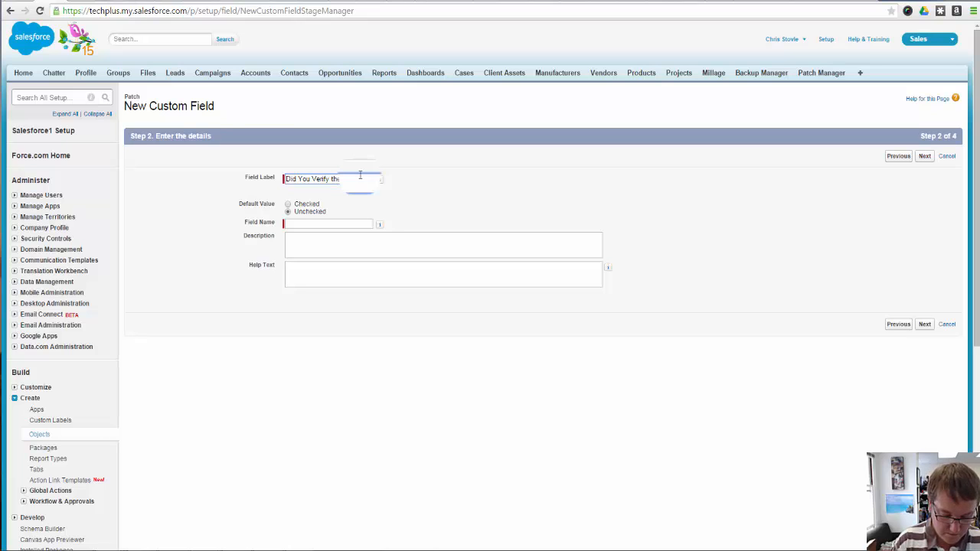
{"action": "type", "text": " Patches"}
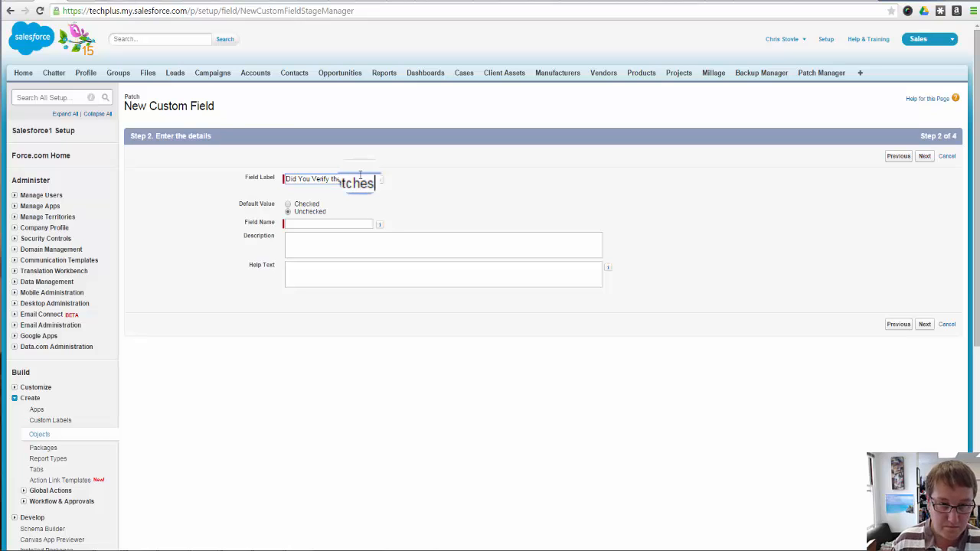
{"action": "type", "text": "?"}
{"action": "left_click", "coordinate": [437, 245]}
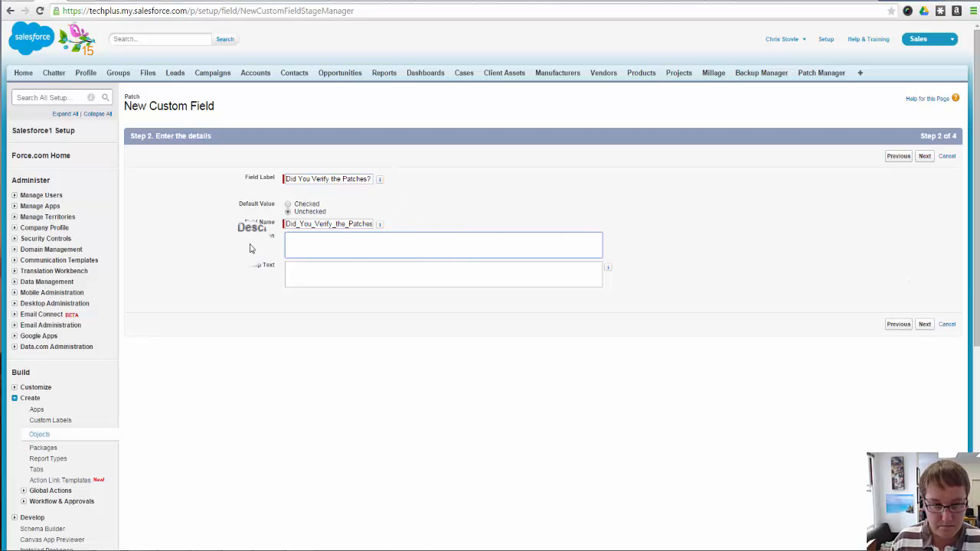
Enter the help text "Check this if you MANUALLY checked that they are all run and check the report, hint: this is generally the next day!"
{"action": "left_click", "coordinate": [337, 268]}
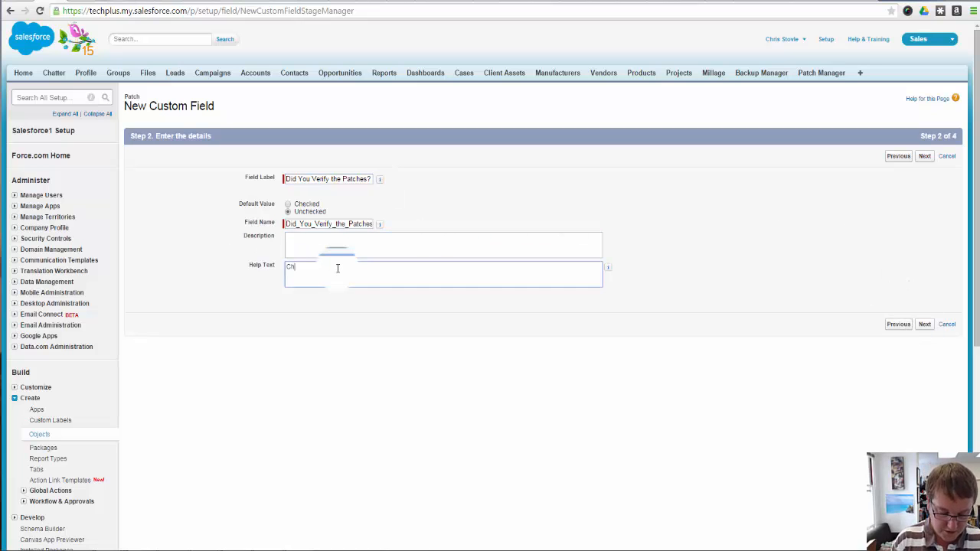
{"action": "type", "text": "Check tyhi"}
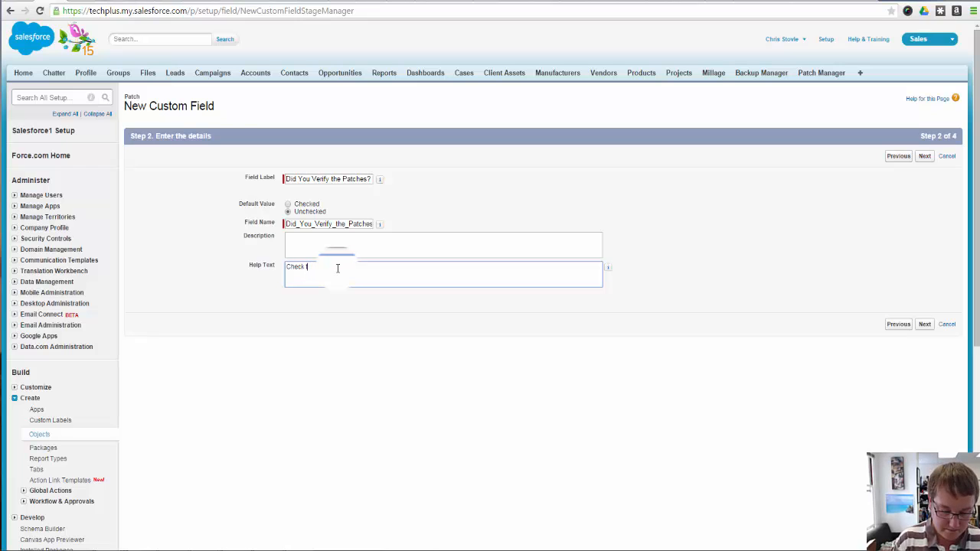
{"action": "type", "text": "s if you MAS"}
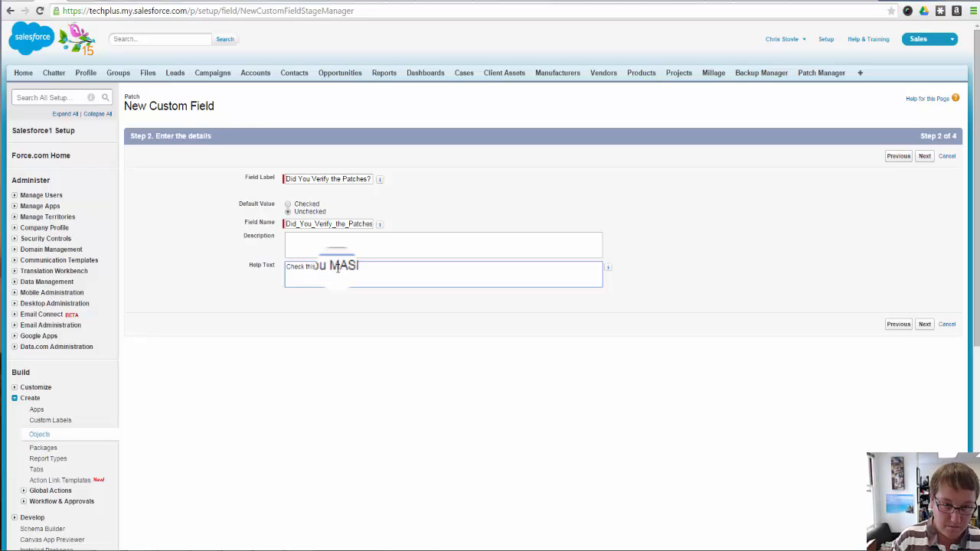
{"action": "key", "text": "BackSpace"}
{"action": "type", "text": "N"}
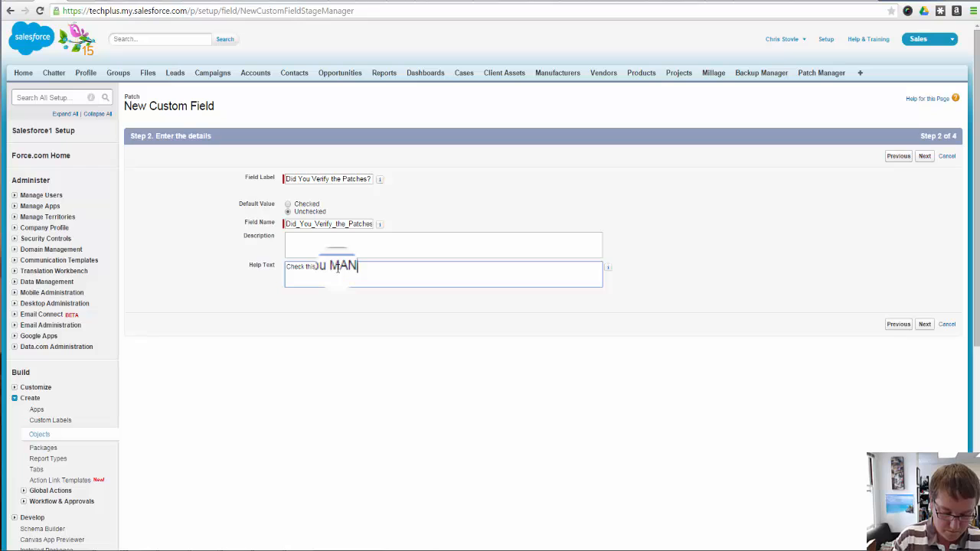
{"action": "type", "text": "UALLY"}
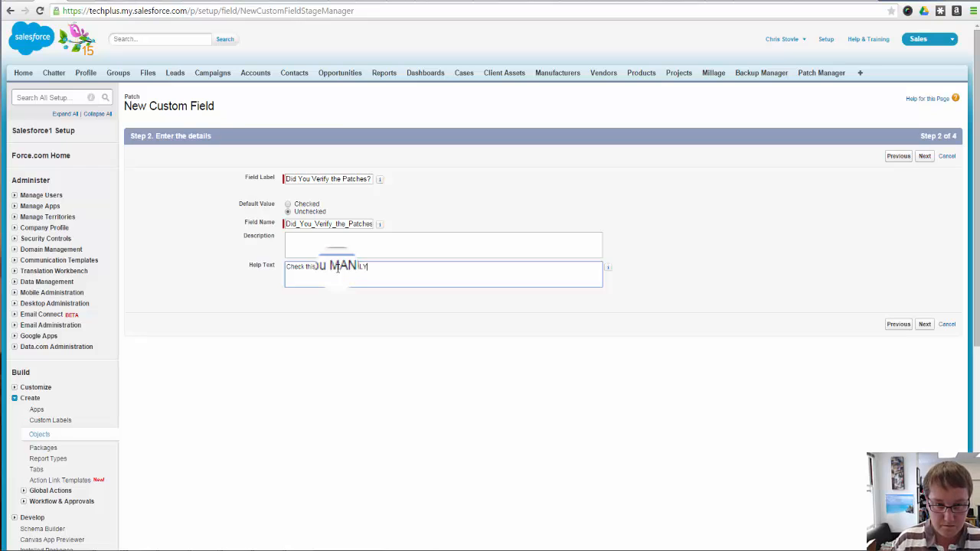
{"action": "type", "text": " checked th"}
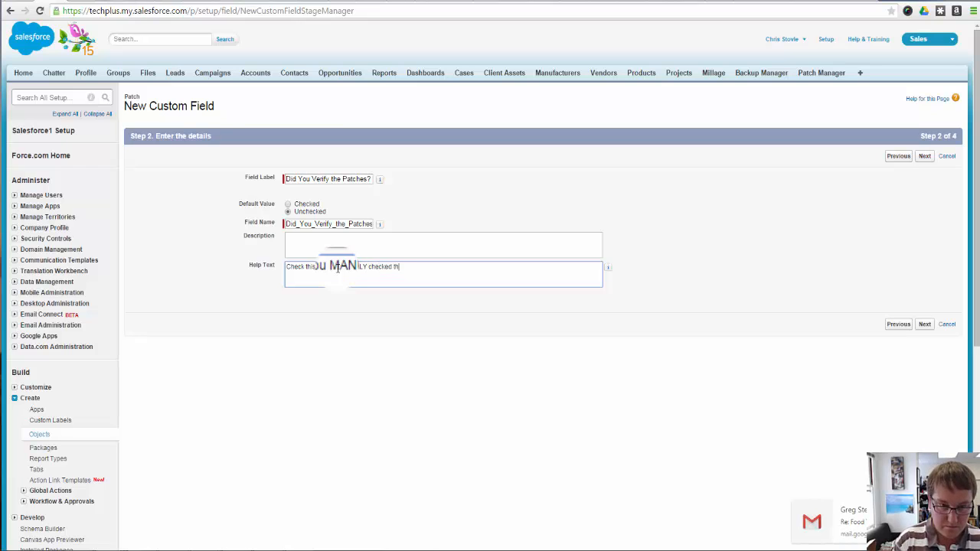
{"action": "type", "text": "at they are a"}
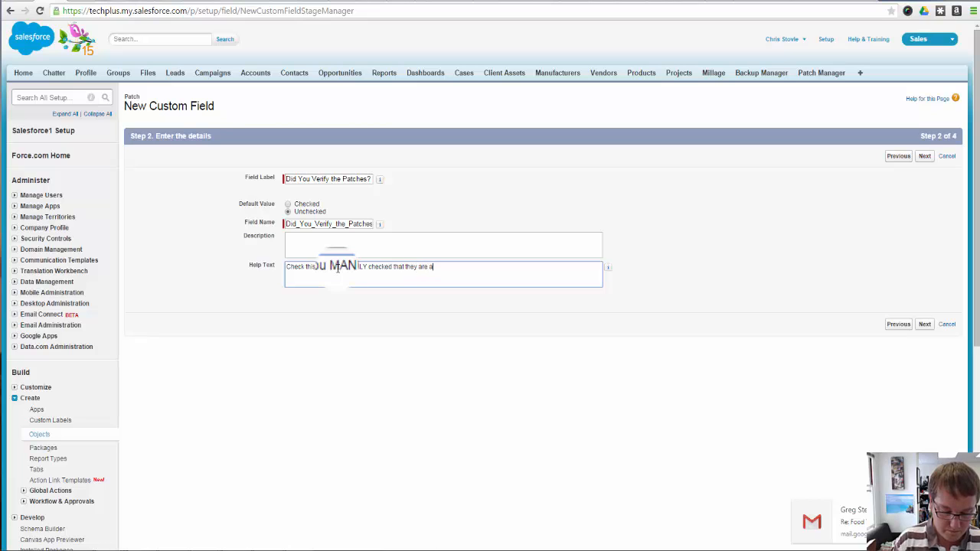
{"action": "type", "text": "ll run and"}
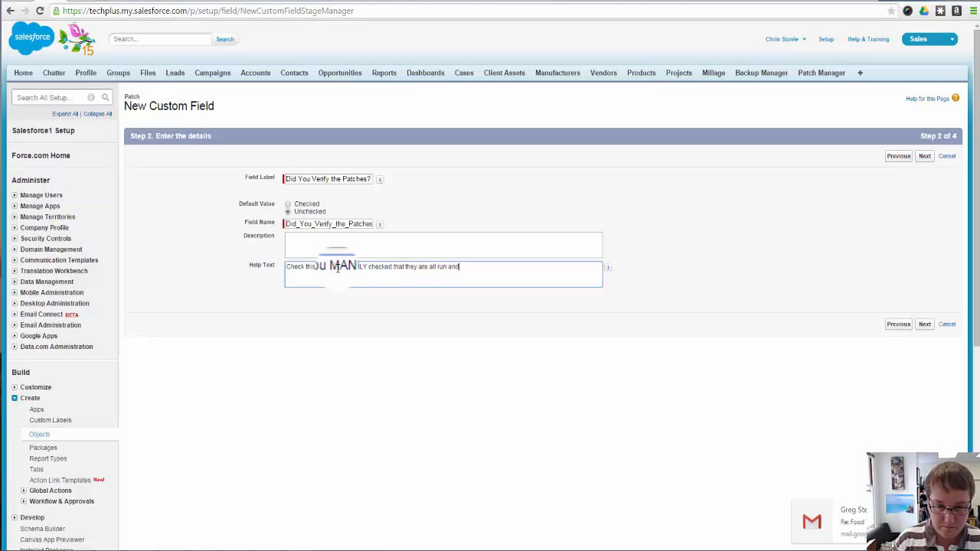
{"action": "type", "text": "the report"}
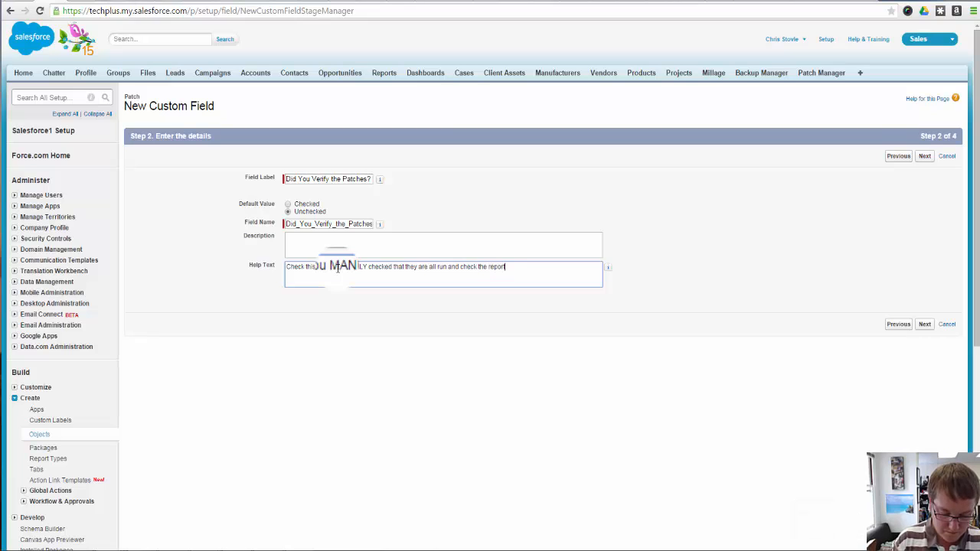
{"action": "type", "text": ", hint: this "}
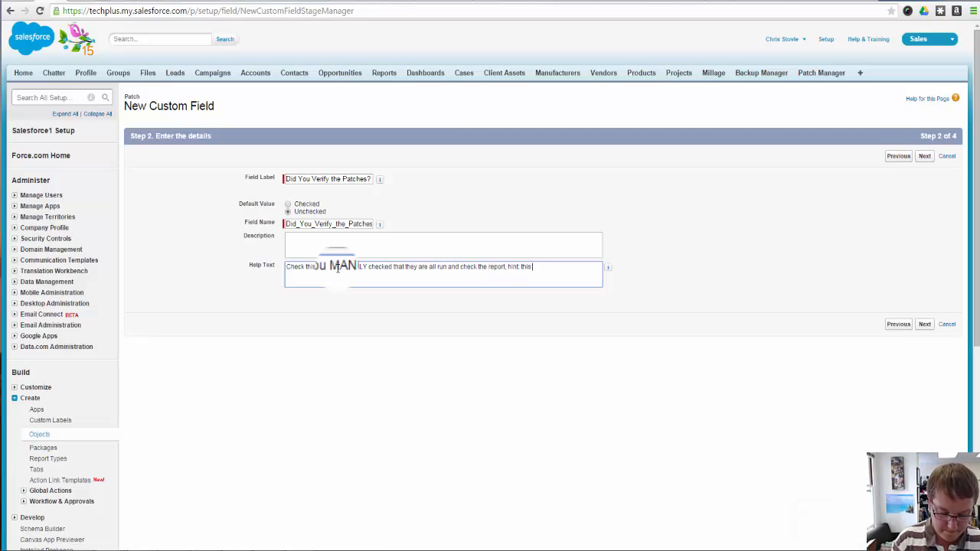
{"action": "type", "text": "is generally th"}
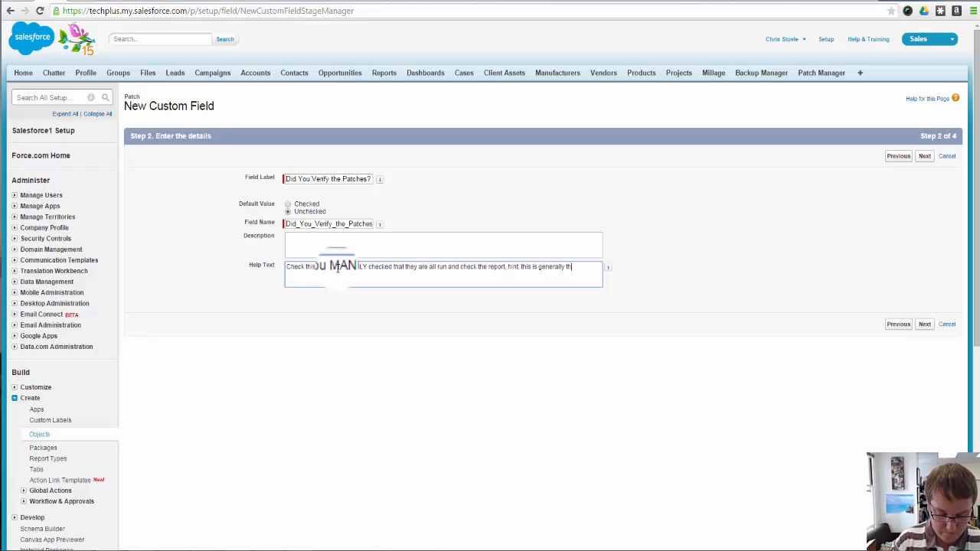
{"action": "type", "text": "e next day!"}
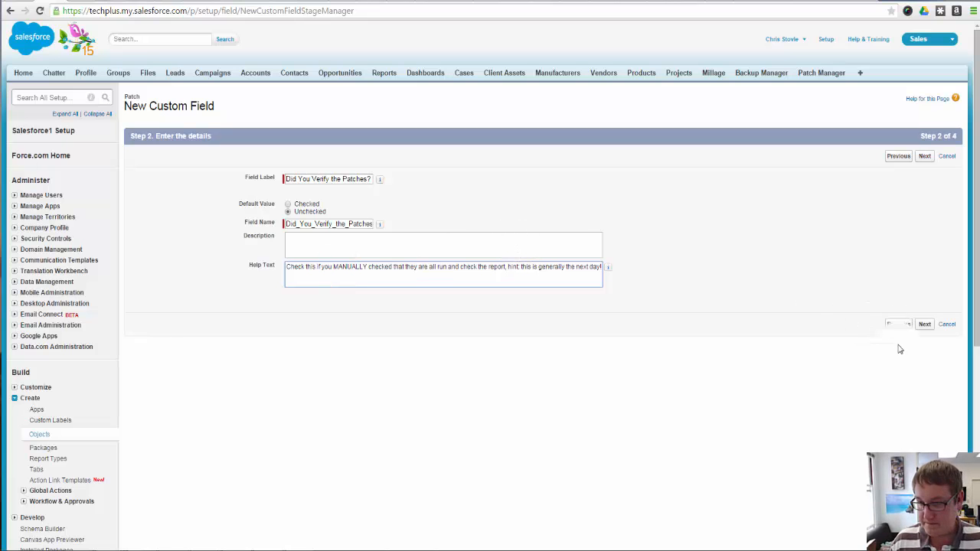
Save the patch verification checkbox with the default field-level security and Patch Layout, and start another custom field
{"action": "left_click", "coordinate": [925, 326]}
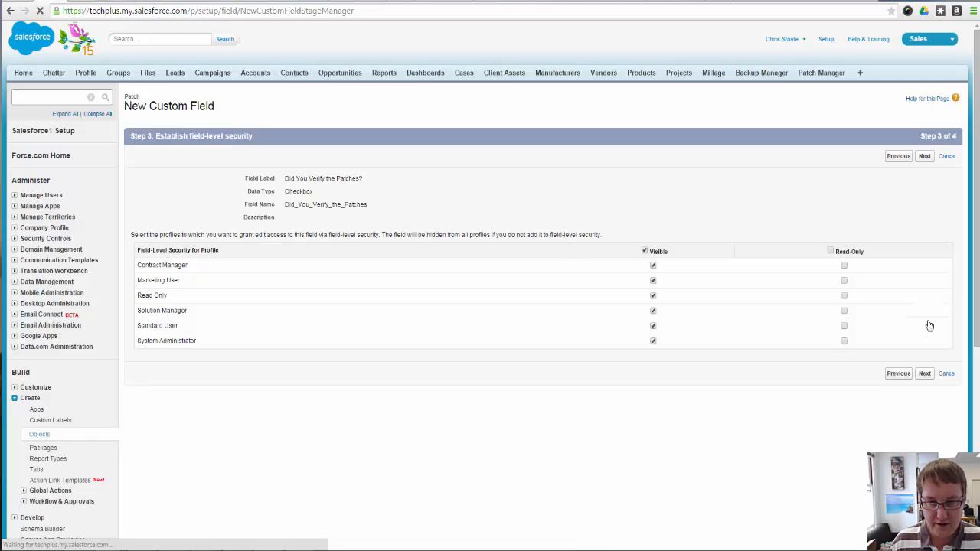
{"action": "left_click", "coordinate": [924, 156]}
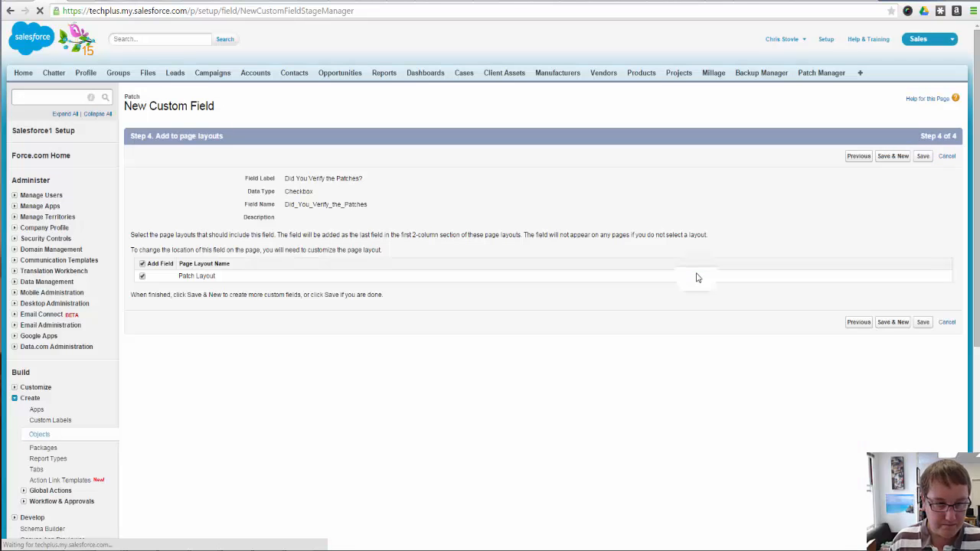
{"action": "left_click", "coordinate": [896, 156]}
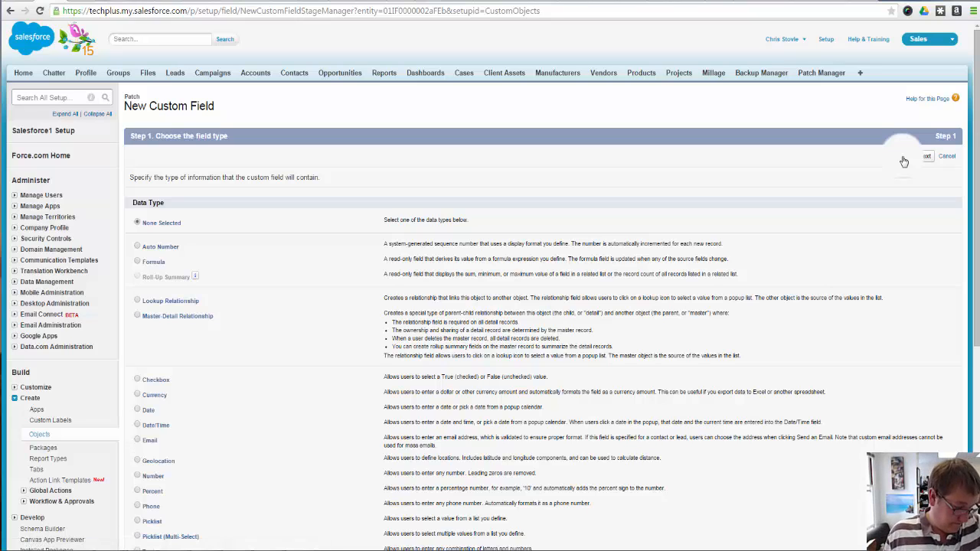
Choose the Checkbox data type for the new field and label it "Patching Complete"
{"action": "left_click", "coordinate": [156, 382]}
{"action": "scroll", "coordinate": [497, 375], "scroll_direction": "down", "scroll_amount": 1}
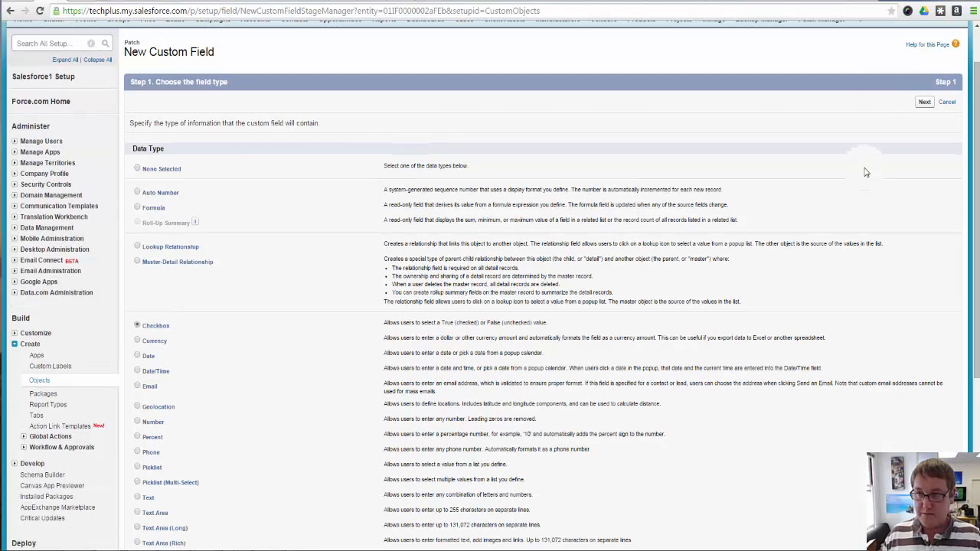
{"action": "left_click", "coordinate": [924, 102]}
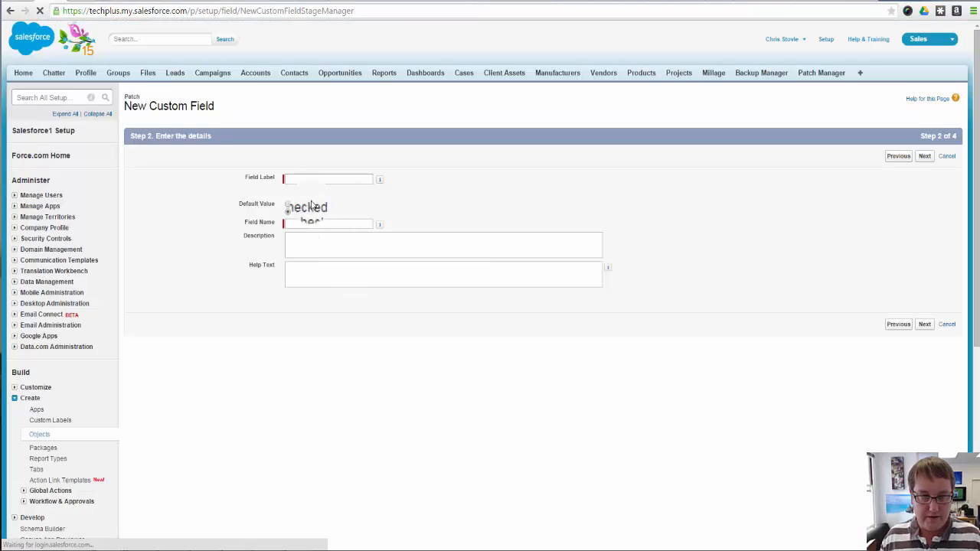
{"action": "left_click", "coordinate": [326, 179]}
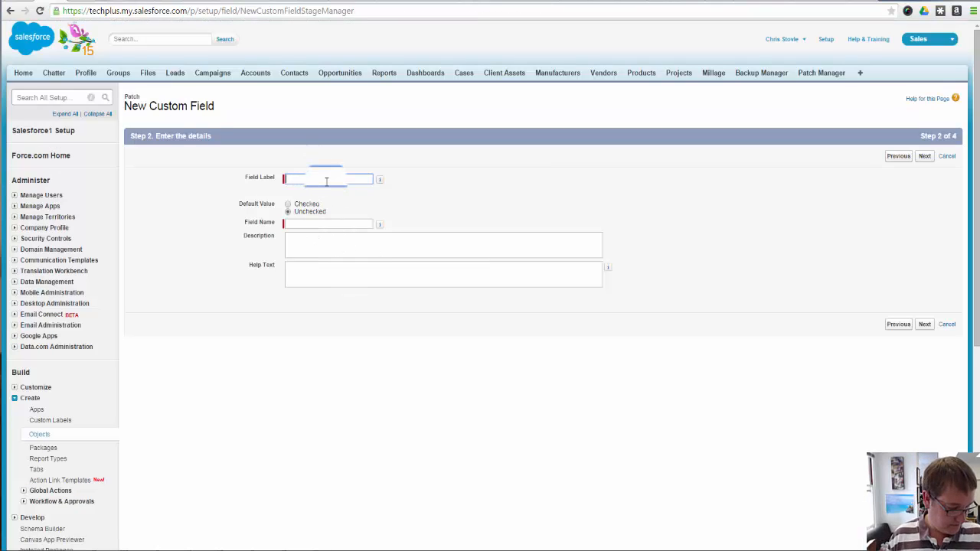
{"action": "type", "text": "Pat"}
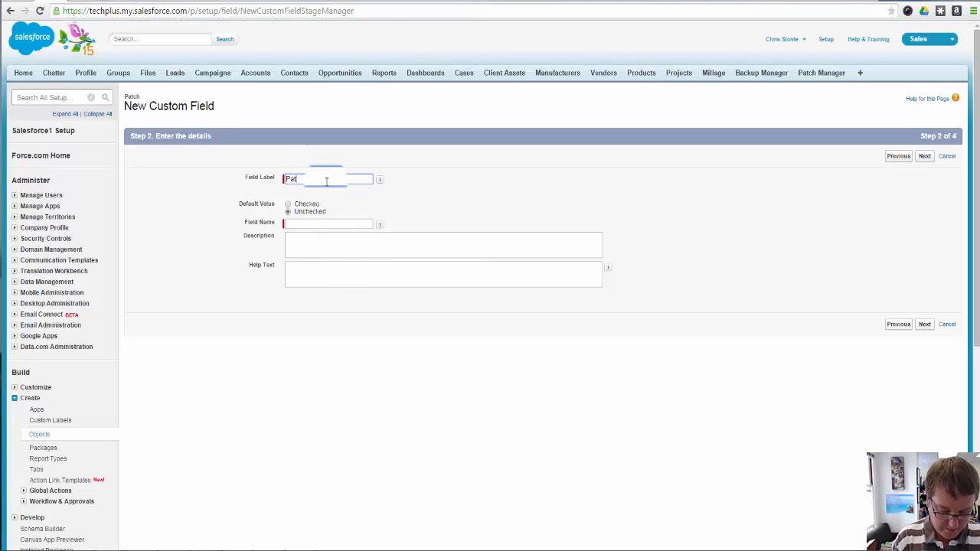
{"action": "type", "text": "ching"}
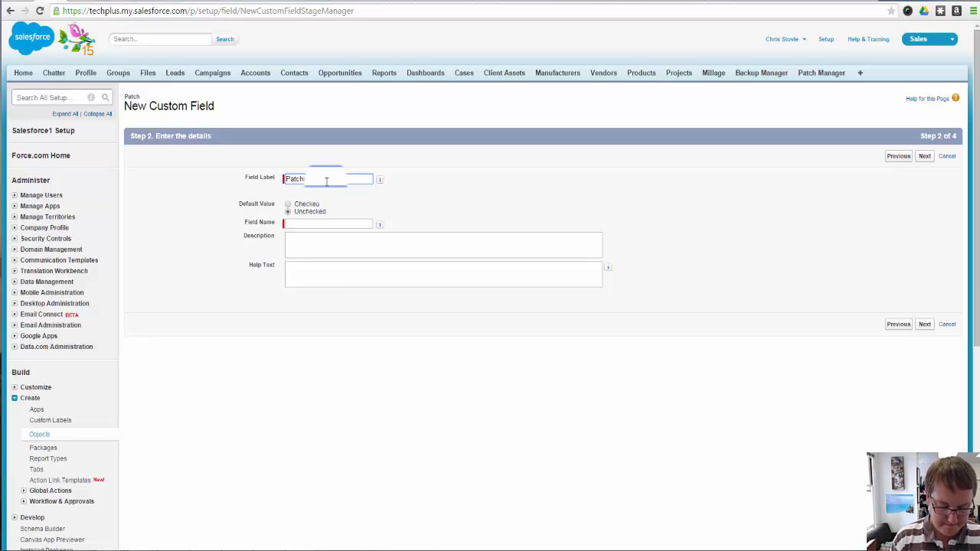
{"action": "type", "text": " Comple"}
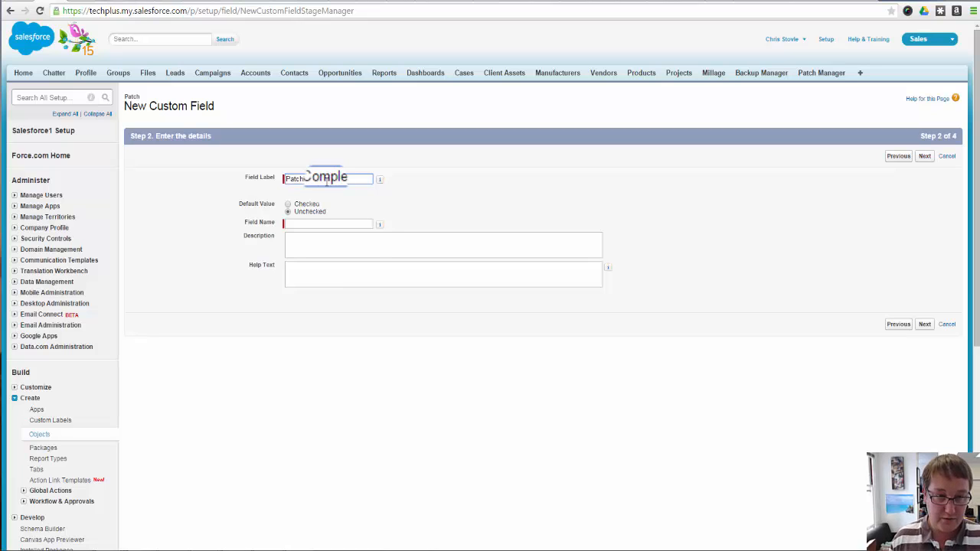
{"action": "type", "text": "te"}
Enter the description "Have the majority of the patches completed successfully" and copy the same sentence into the help text
{"action": "left_click", "coordinate": [360, 246]}
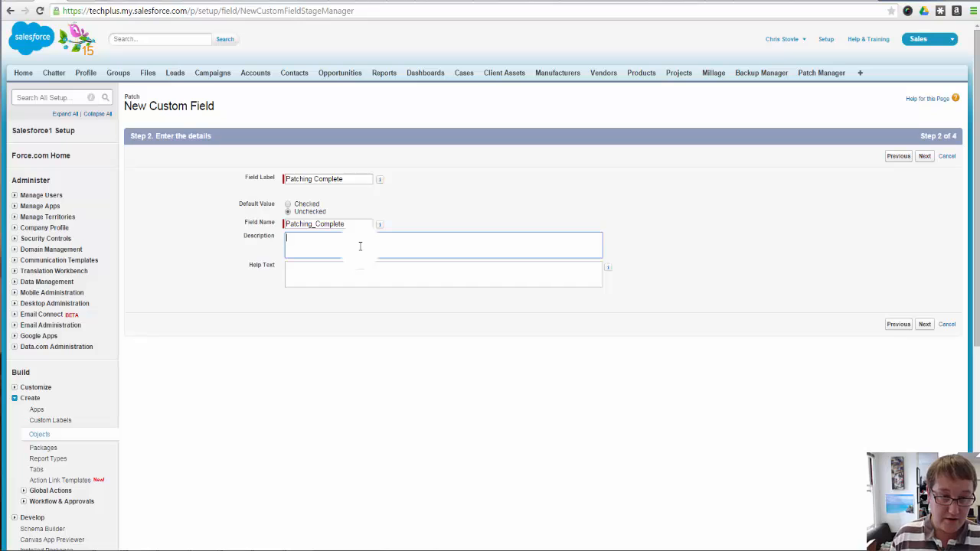
{"action": "type", "text": "Have "}
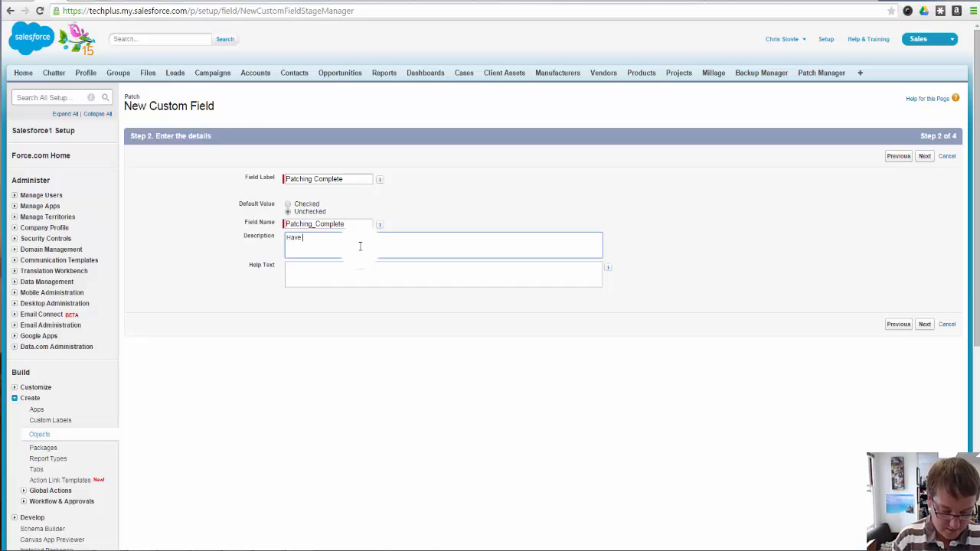
{"action": "type", "text": "the majority"}
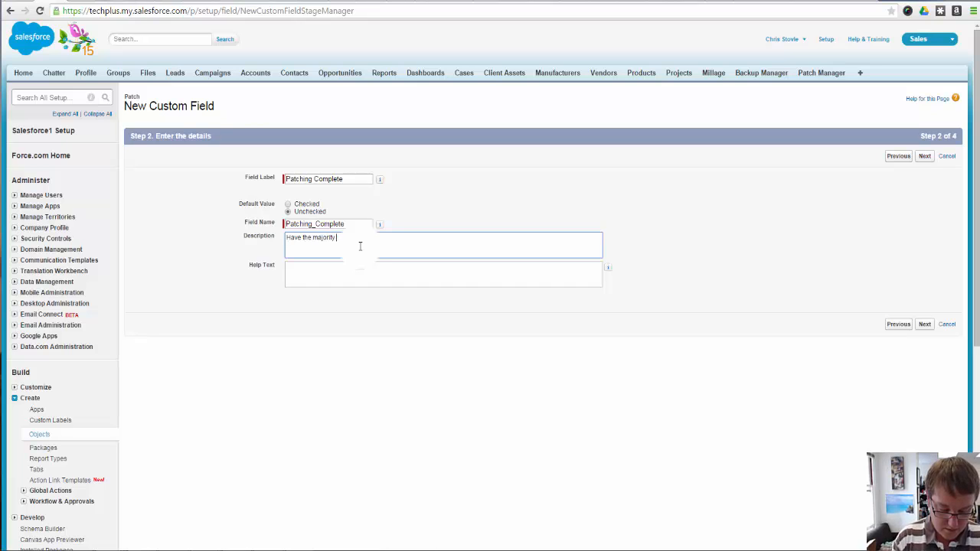
{"action": "type", "text": " of the patches c"}
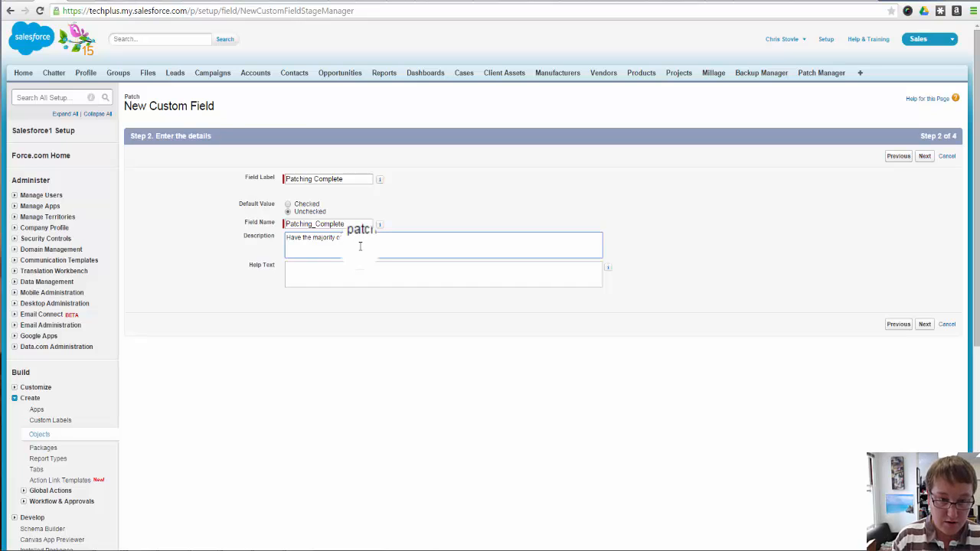
{"action": "type", "text": "omplete"}
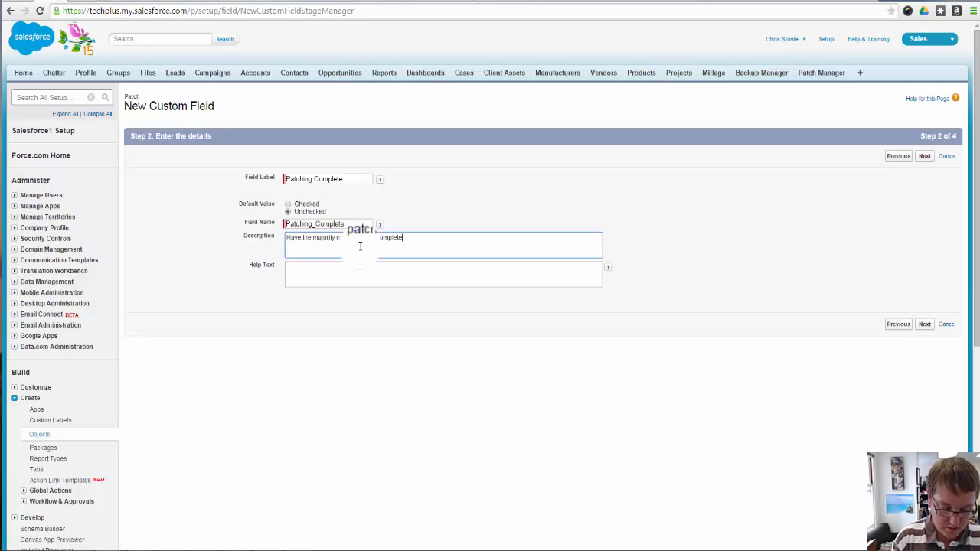
{"action": "type", "text": "d successfully"}
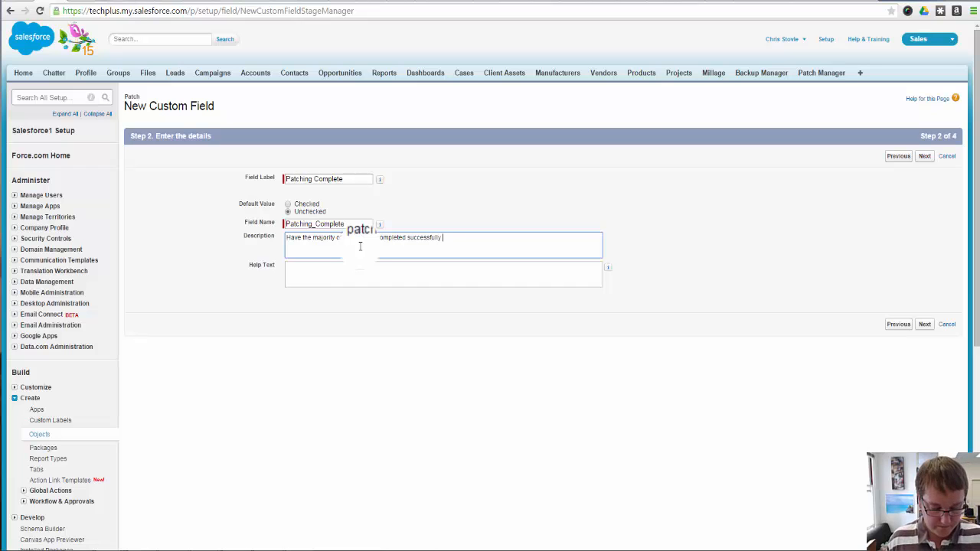
{"action": "key", "text": "ctrl+a"}
{"action": "key", "text": "ctrl+c"}
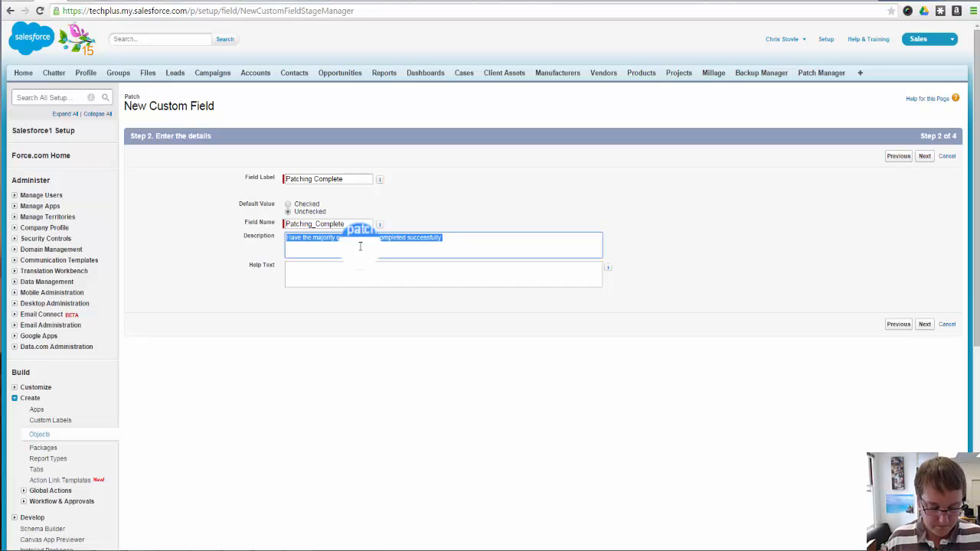
{"action": "left_click", "coordinate": [387, 273]}
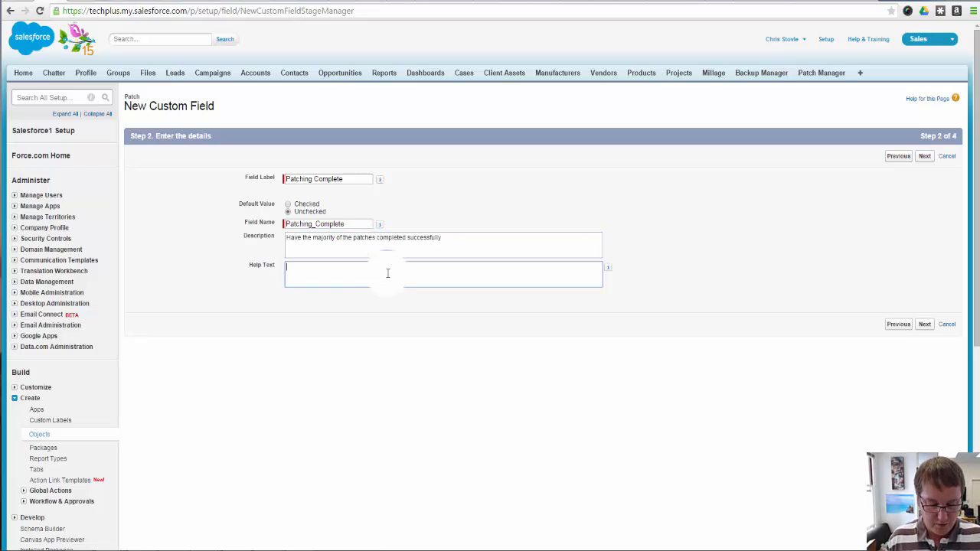
{"action": "key", "text": "ctrl+v"}
Save the Patching Complete checkbox with the default field-level security and Patch Layout, and start another custom field
{"action": "left_click", "coordinate": [924, 325]}
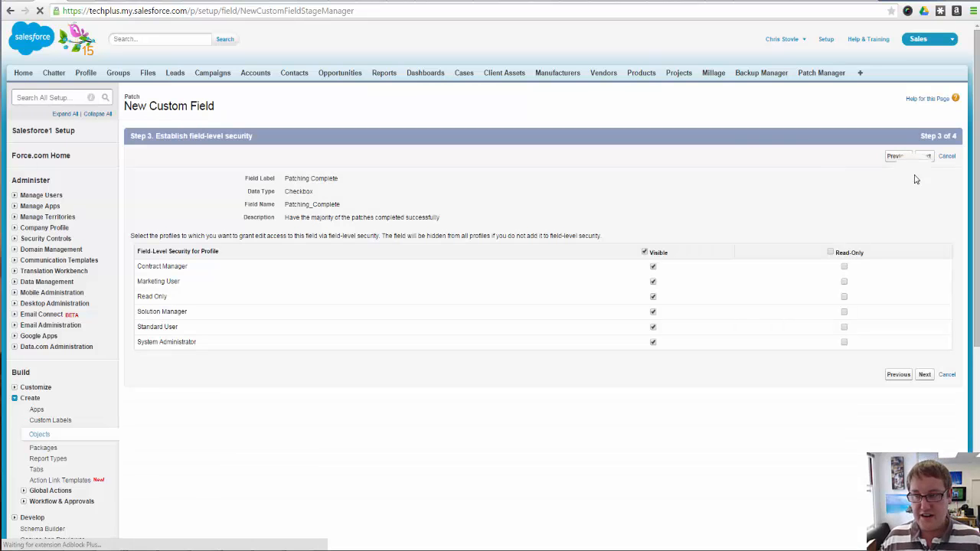
{"action": "left_click", "coordinate": [923, 156]}
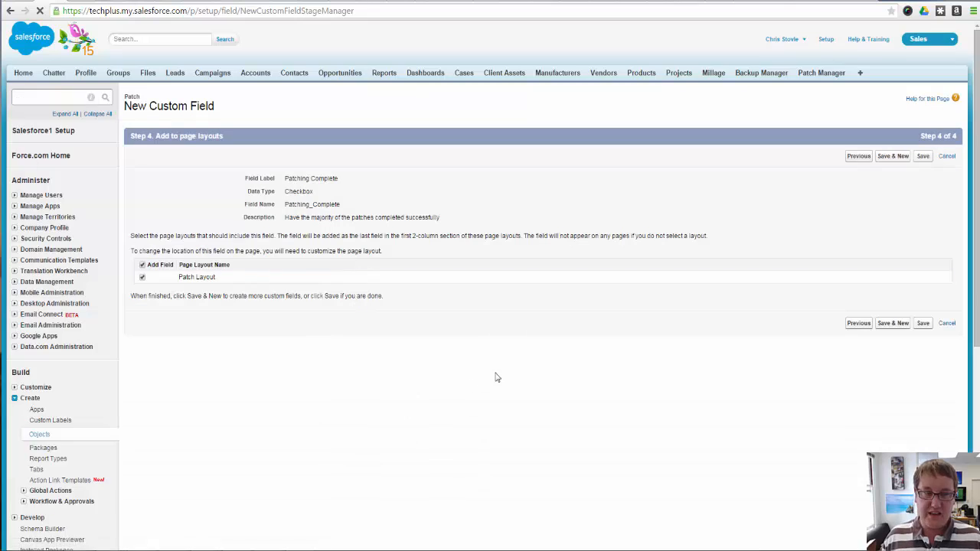
{"action": "left_click", "coordinate": [895, 157]}
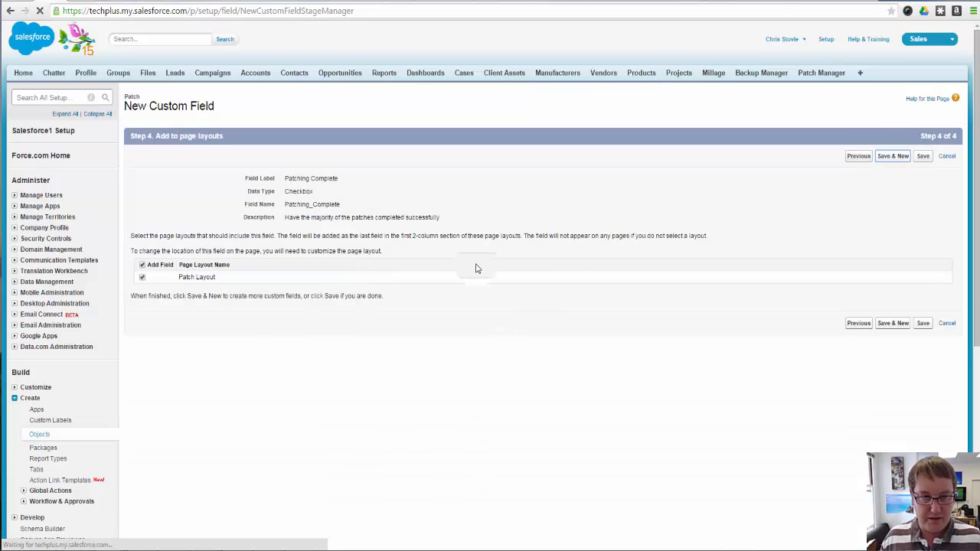
Choose Checkbox as the data type of the new field and continue to its details
{"action": "scroll", "coordinate": [164, 261], "scroll_direction": "down", "scroll_amount": 3}
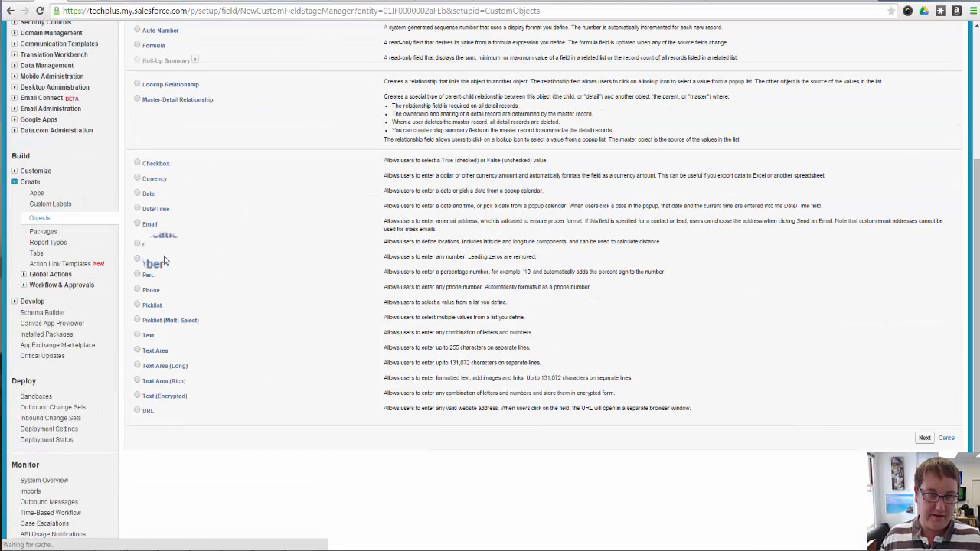
{"action": "left_click", "coordinate": [162, 170]}
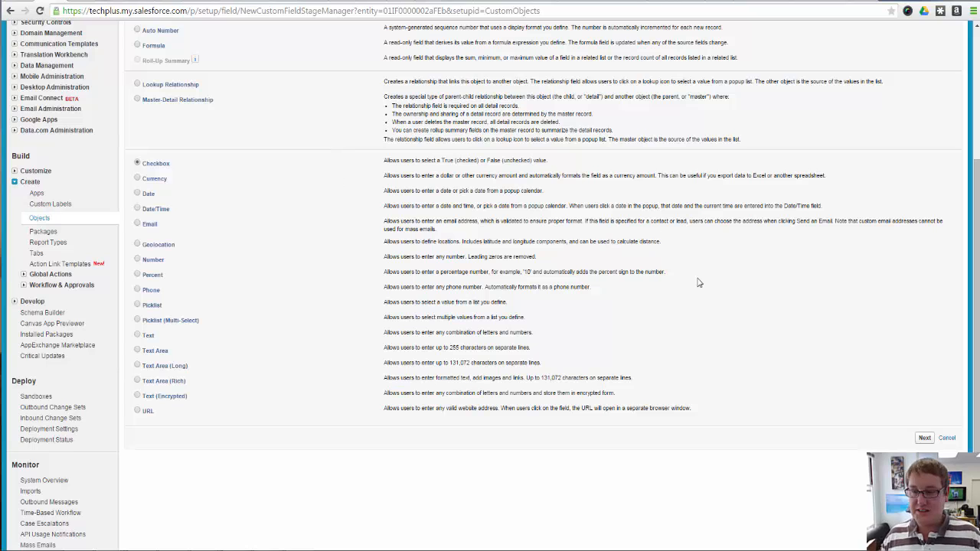
{"action": "left_click", "coordinate": [923, 437]}
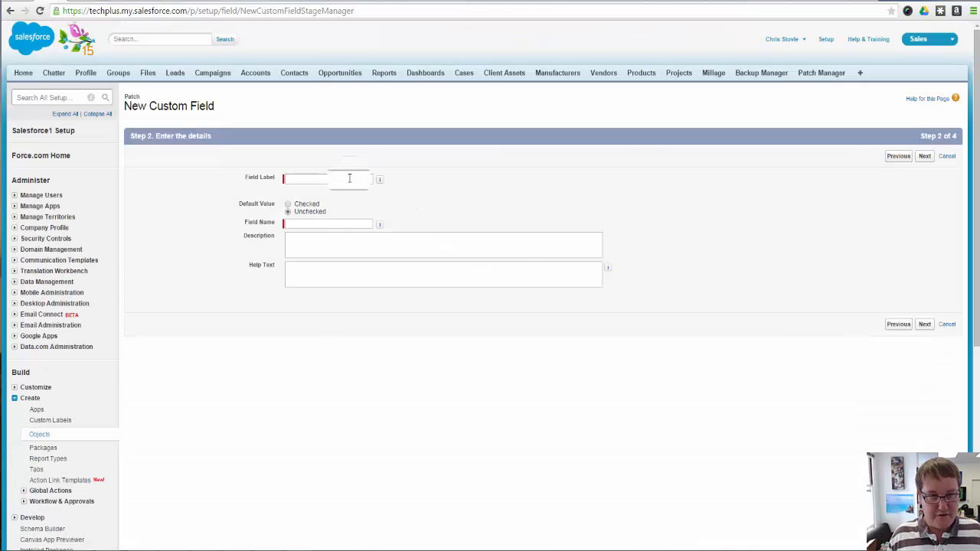
Enter a field label beginning "Patching Oath Are You 100% Sure" and check its wording
{"action": "left_click", "coordinate": [349, 178]}
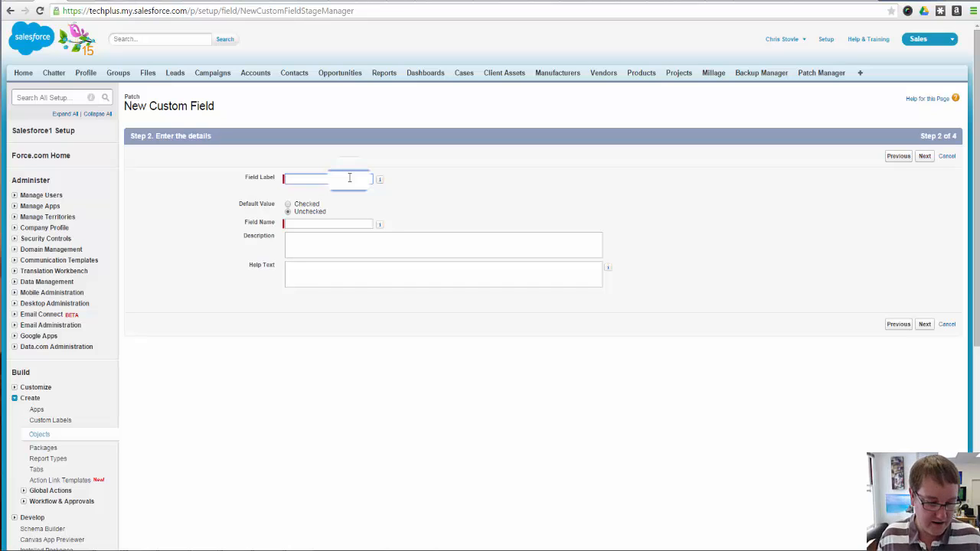
{"action": "type", "text": "Pat"}
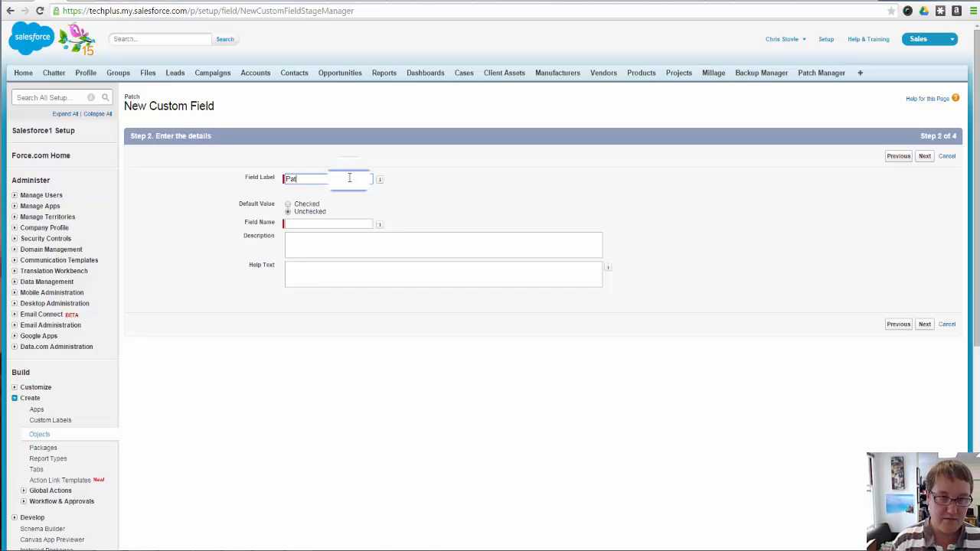
{"action": "type", "text": "ch"}
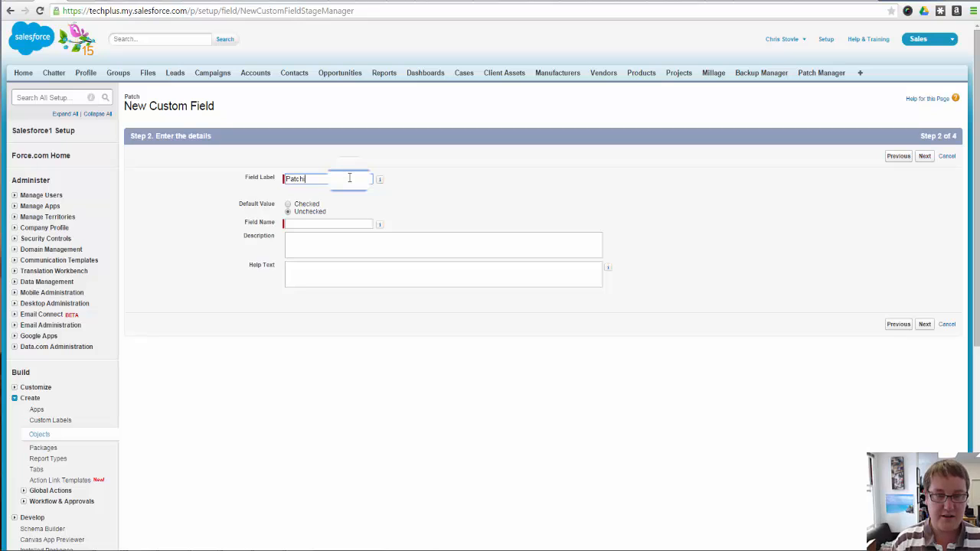
{"action": "type", "text": "ing "}
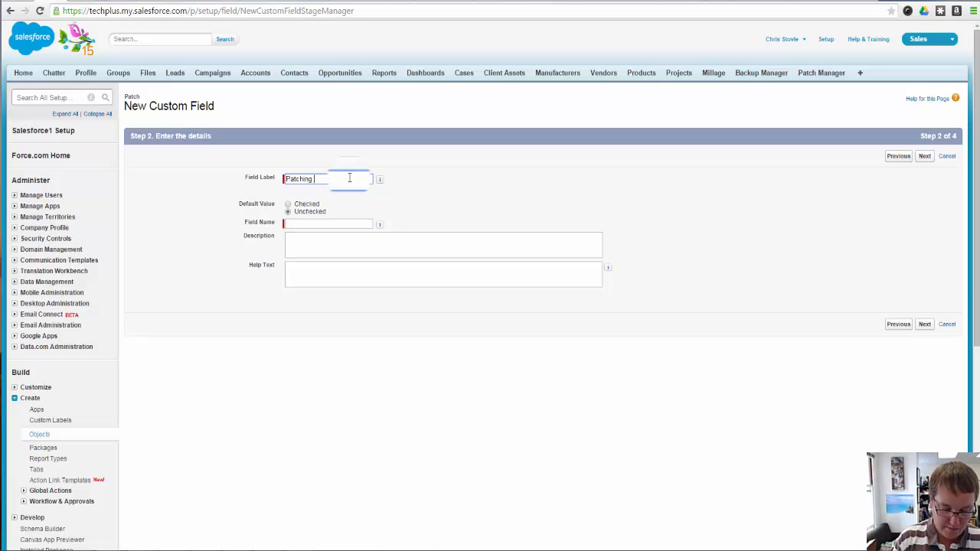
{"action": "type", "text": "Dath"}
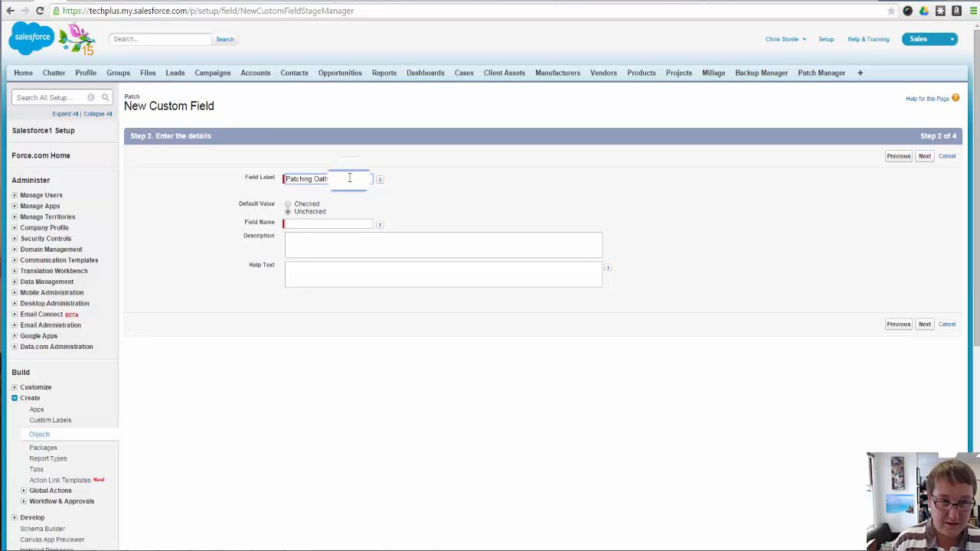
{"action": "type", "text": "e yo"}
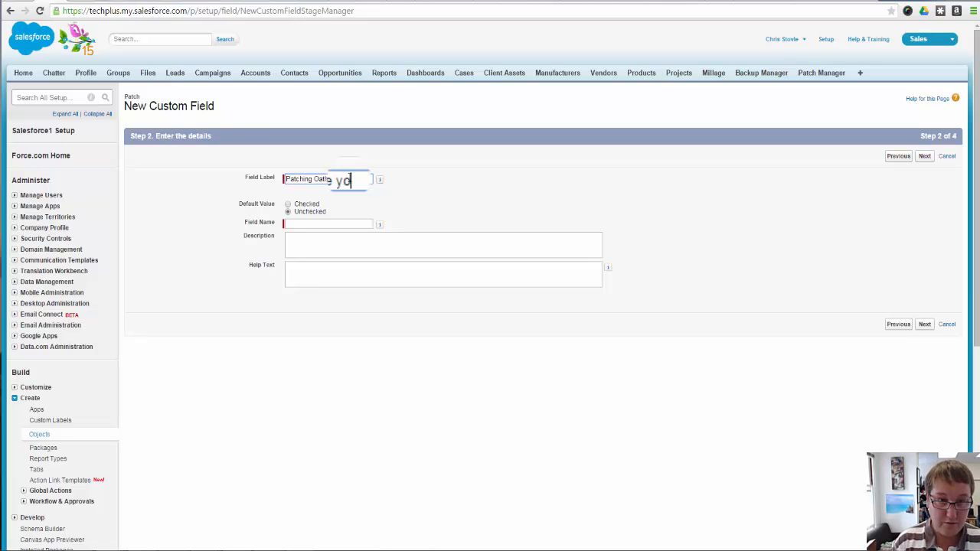
{"action": "key", "text": "BackSpace"}
{"action": "key", "text": "BackSpace"}
{"action": "type", "text": "You "}
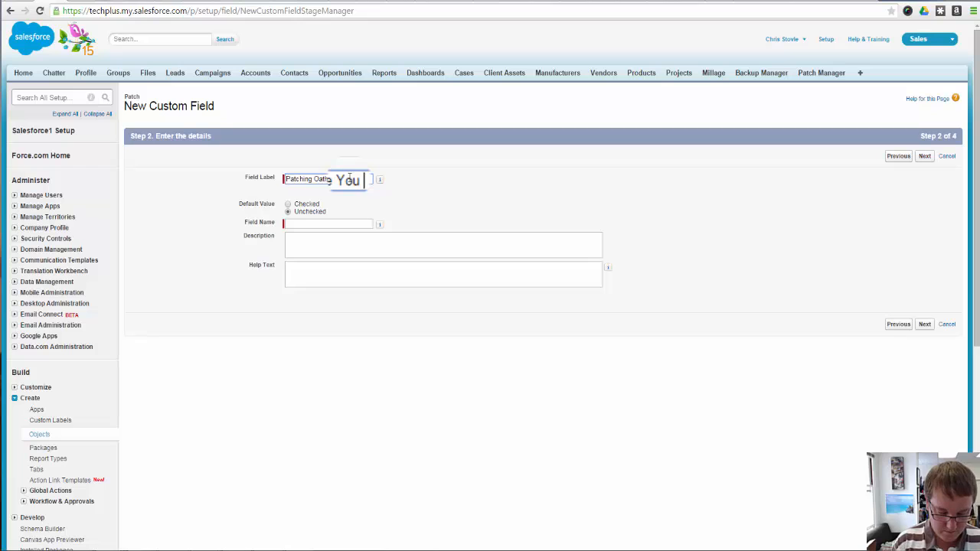
{"action": "type", "text": "100% S"}
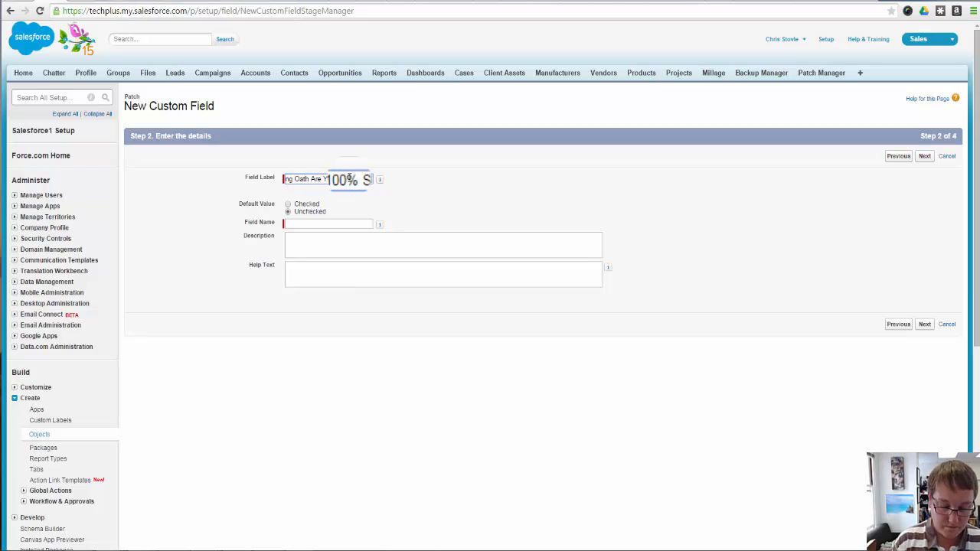
{"action": "type", "text": "ure Patc"}
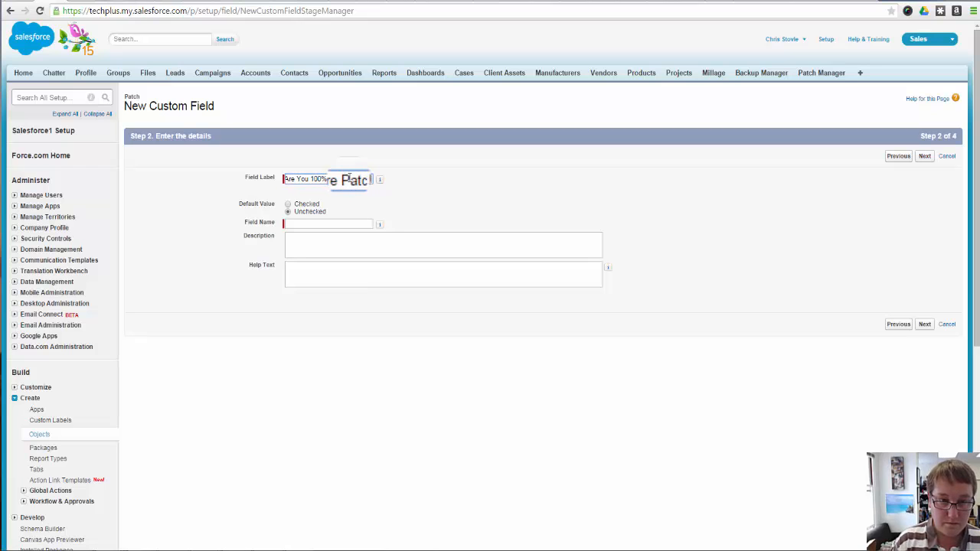
{"action": "key", "text": "Left"}
{"action": "key", "text": "Left"}
{"action": "key", "text": "Left"}
{"action": "key", "text": "Left"}
{"action": "key", "text": "Left"}
{"action": "key", "text": "Left"}
{"action": "key", "text": "Left"}
{"action": "key", "text": "Left"}
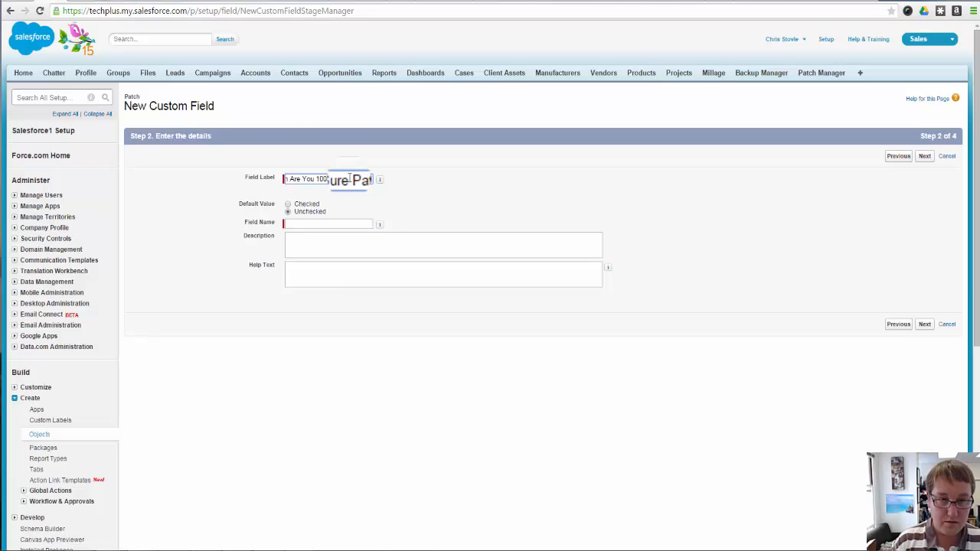
{"action": "key", "text": "Right"}
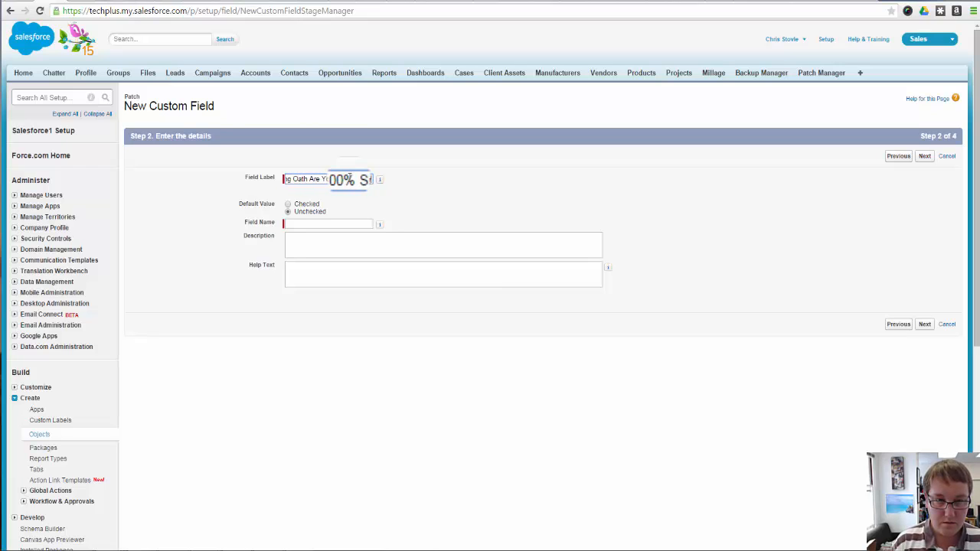
Begin the checkbox field's description with "Are you 100% sure that all of the patches ran 100% so much that you"
{"action": "left_click", "coordinate": [383, 256]}
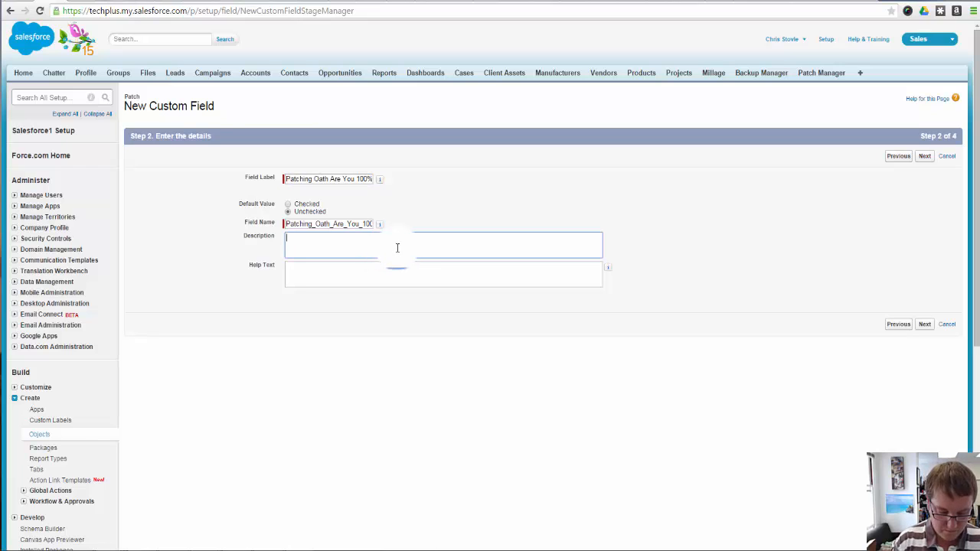
{"action": "type", "text": "Are y"}
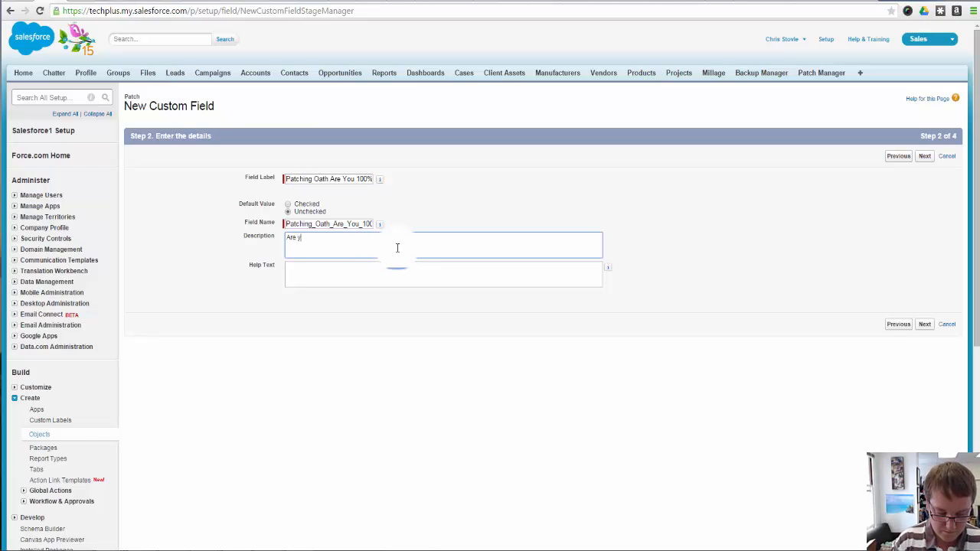
{"action": "type", "text": "ou 100% sutre"}
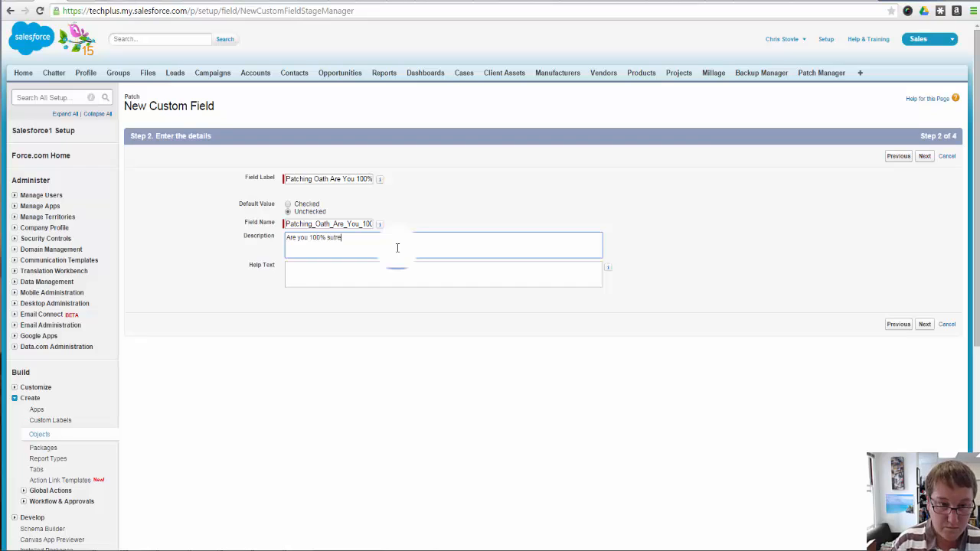
{"action": "key", "text": "BackSpace"}
{"action": "key", "text": "BackSpace"}
{"action": "key", "text": "BackSpace"}
{"action": "type", "text": "re th"}
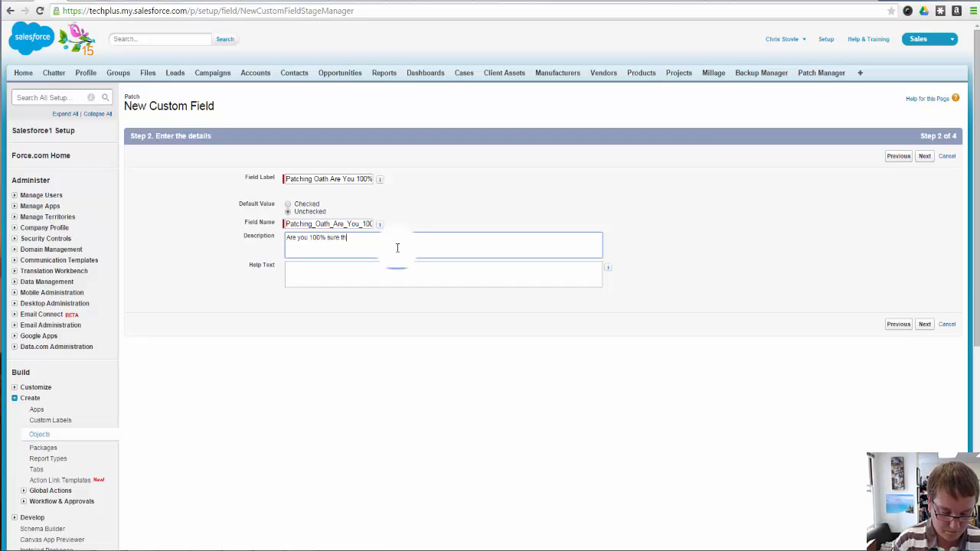
{"action": "type", "text": "at all of the"}
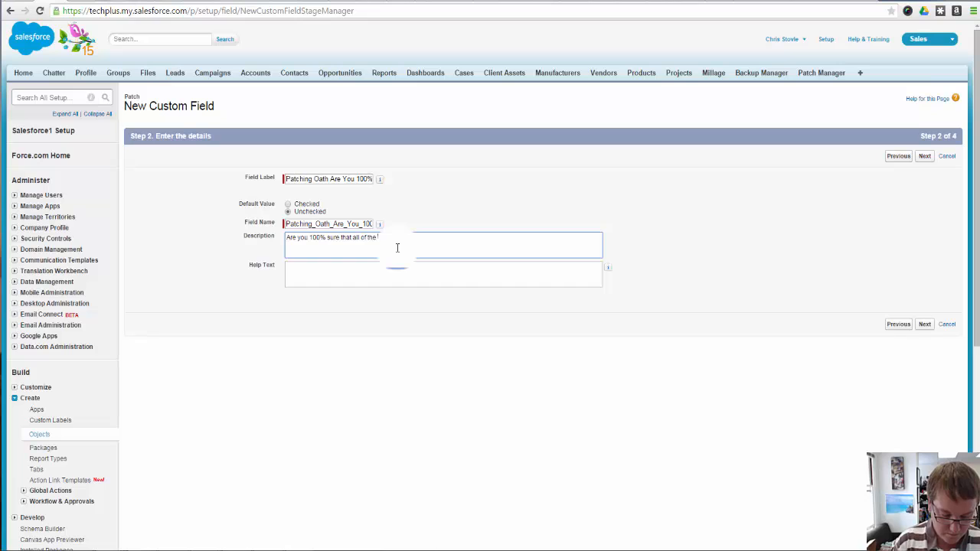
{"action": "type", "text": " patches h"}
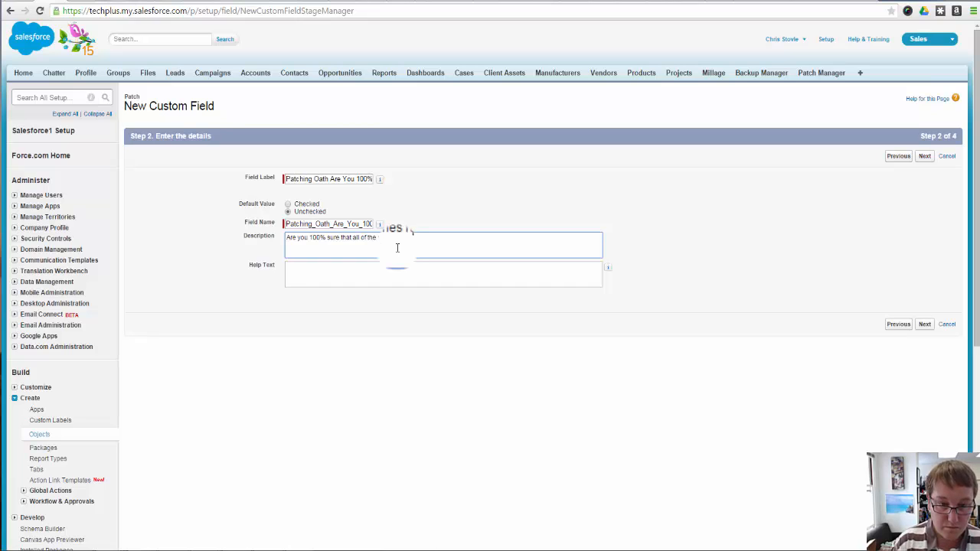
{"action": "type", "text": "00"}
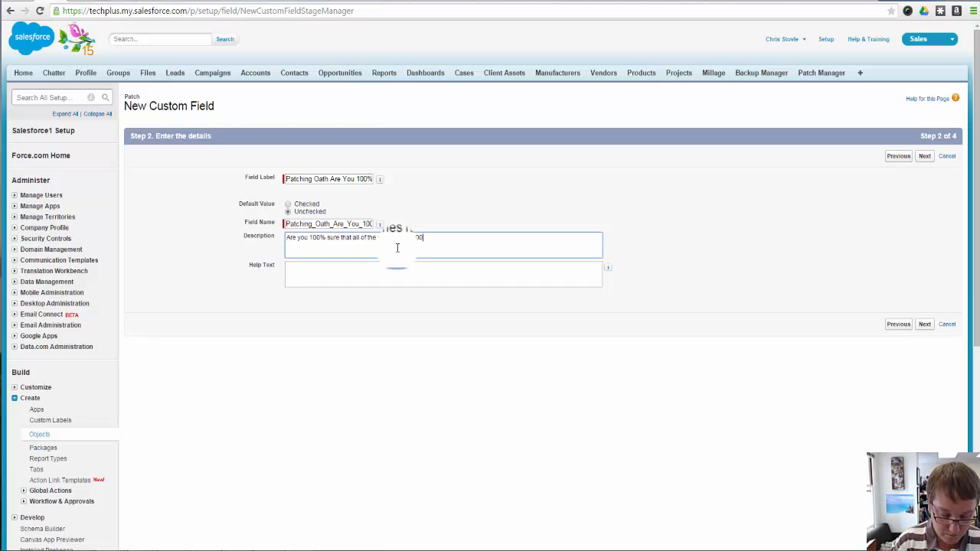
{"action": "type", "text": "% so much tha"}
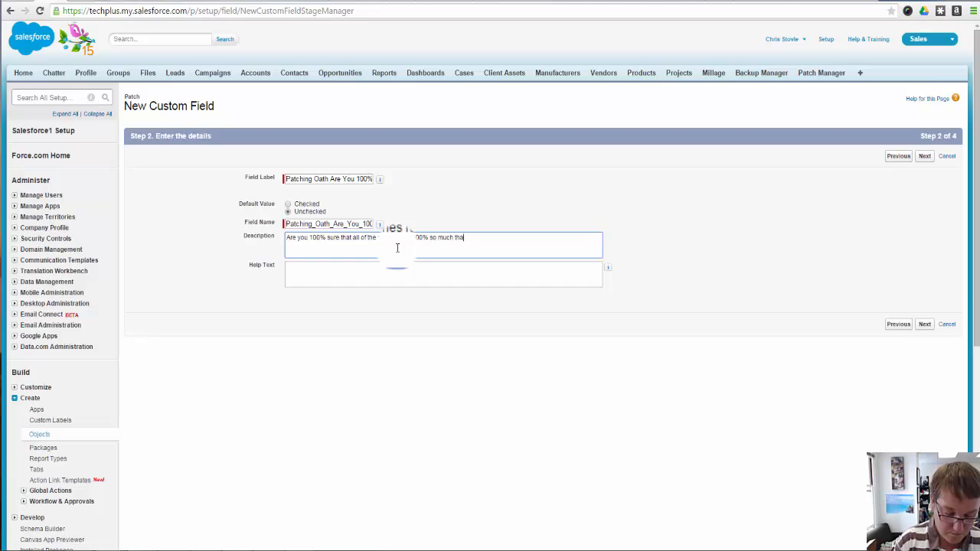
{"action": "type", "text": "t you "}
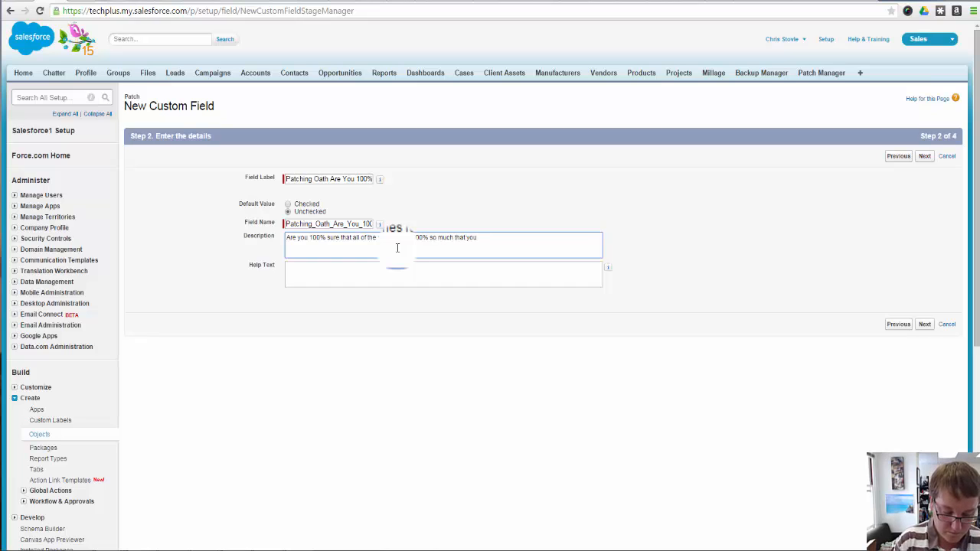
{"action": "type", "text": "would say be wi"}
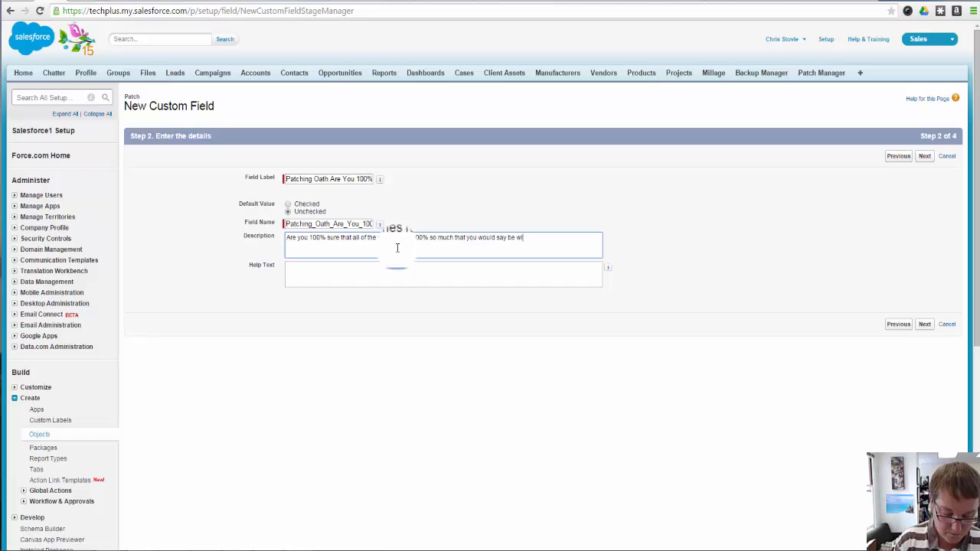
{"action": "type", "text": "lling to w"}
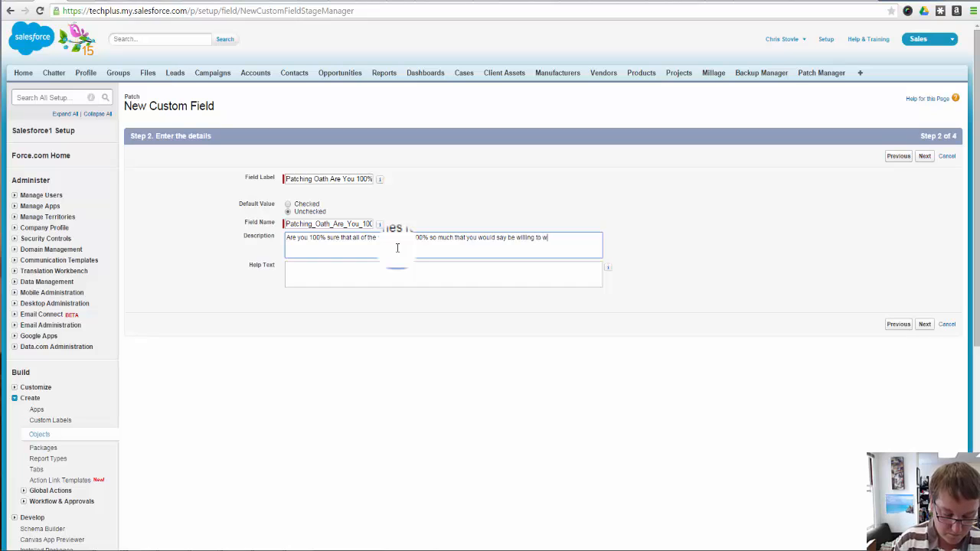
{"action": "type", "text": "ager"}
Continue the description with "would say be willing to wager 6 months salary on that"
{"action": "key", "text": "BackSpace"}
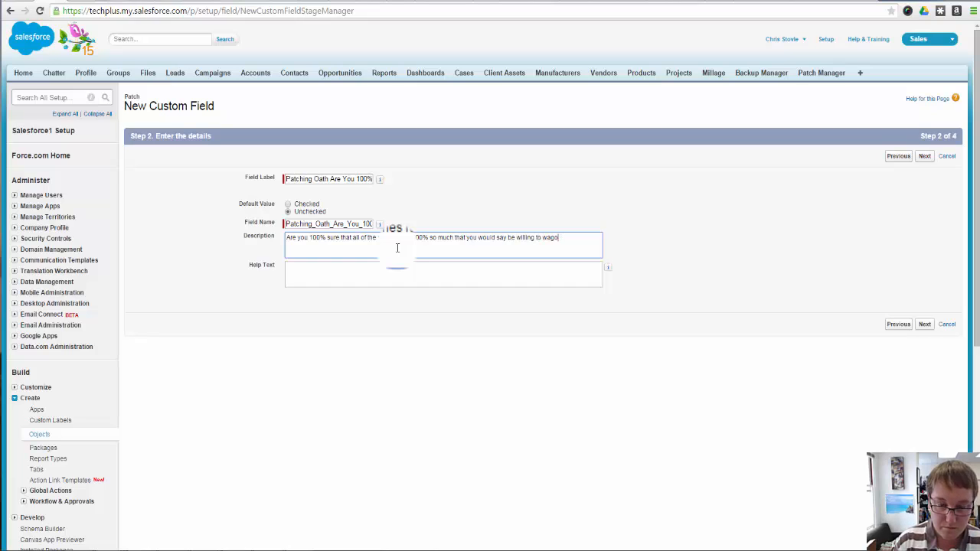
{"action": "type", "text": "er"}
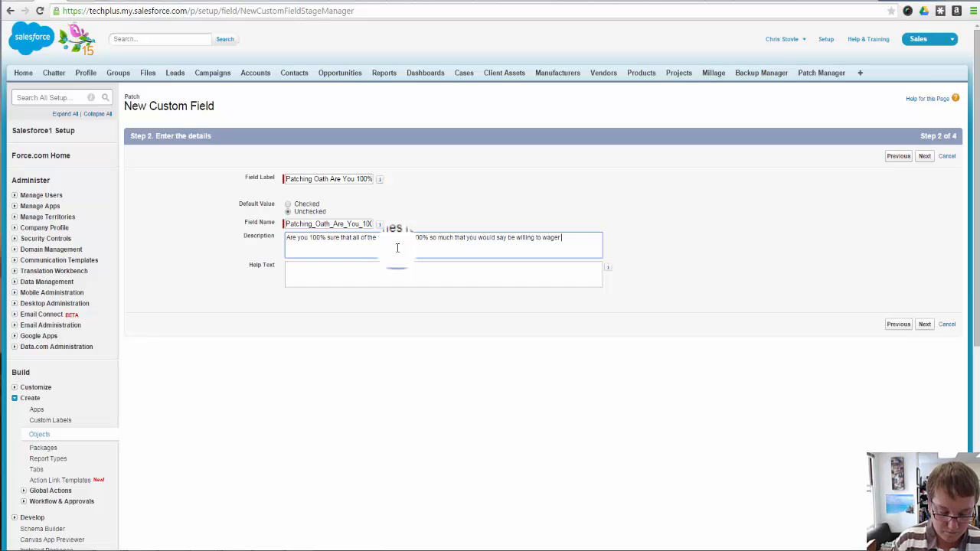
{"action": "type", "text": " 6 months sala"}
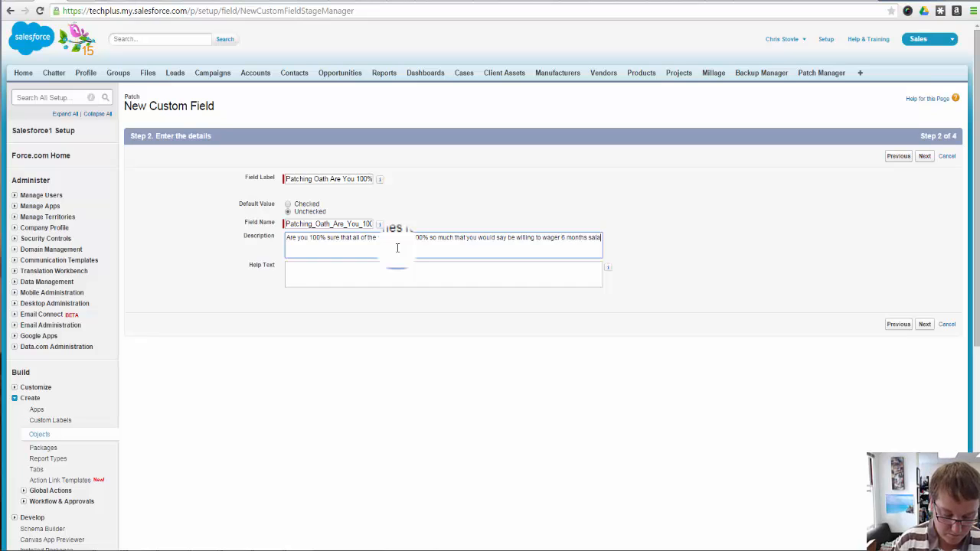
{"action": "type", "text": "ry on that fac"}
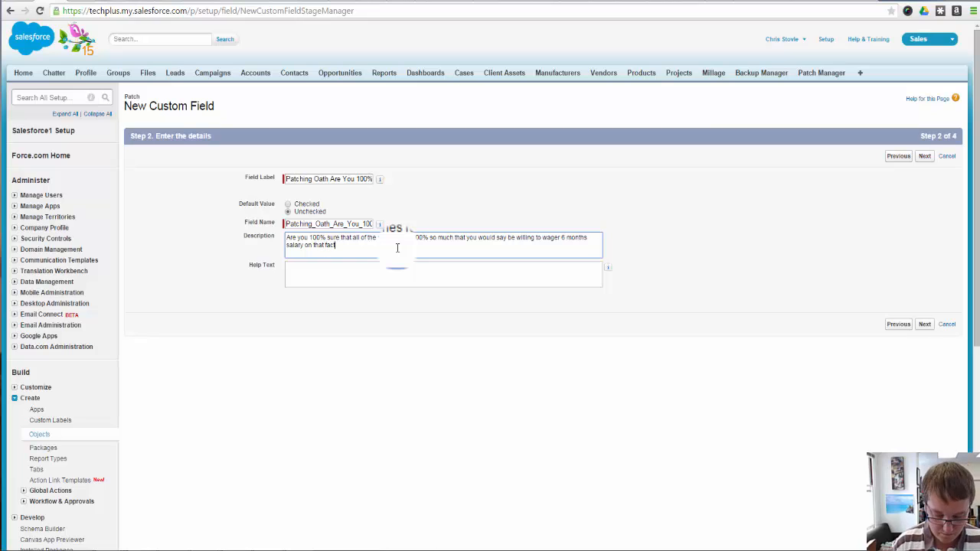
{"action": "type", "text": "t. Do ne"}
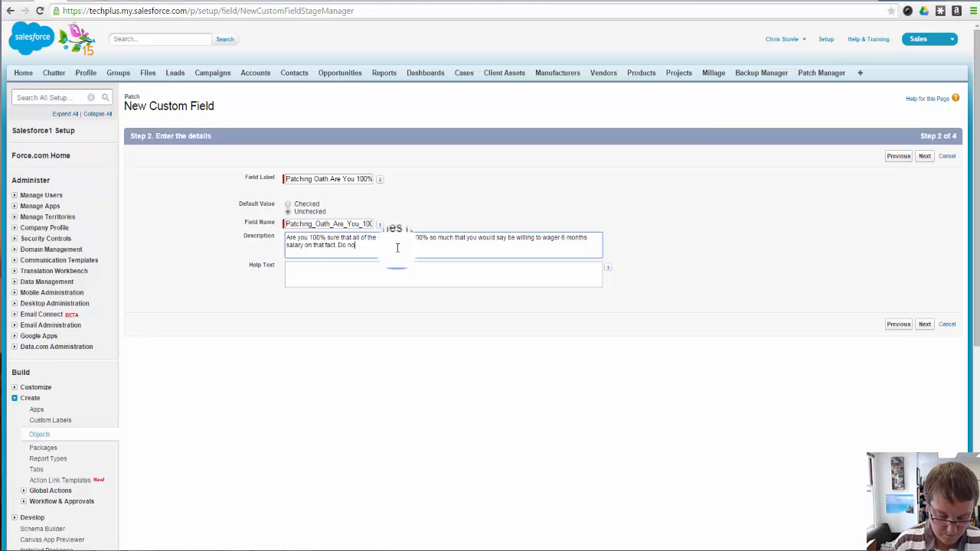
{"action": "type", "text": "t check box ligh"}
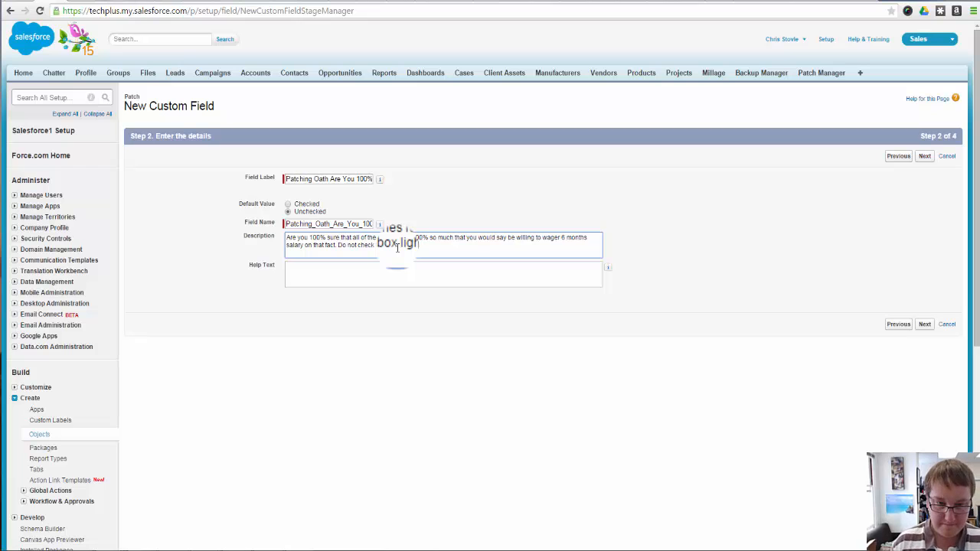
Finish the description with "fact. Do not check this box lightly!" and copy the whole text into the help text
{"action": "type", "text": "tly!"}
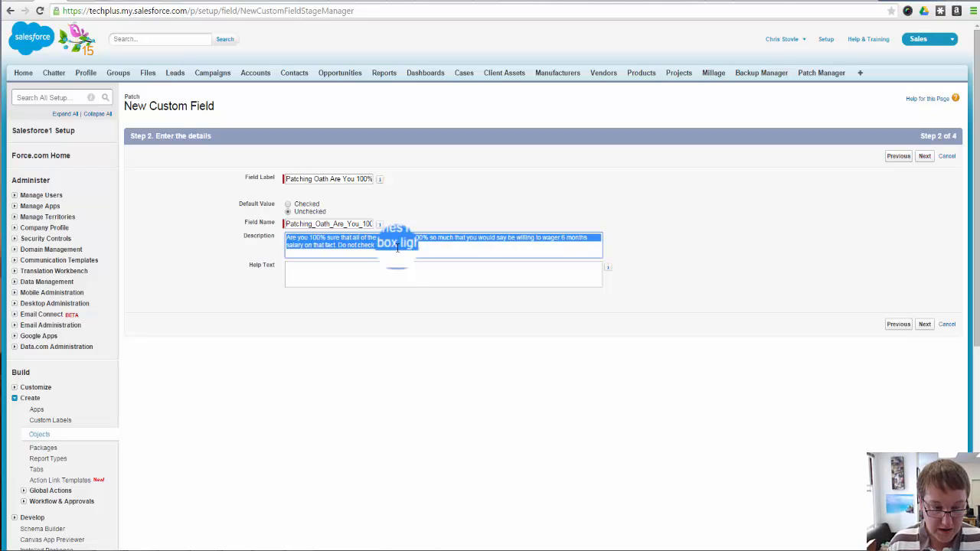
{"action": "left_click", "coordinate": [407, 270]}
{"action": "type", "text": "Are you 100% sure that all of the patches ran 100% so much that you would say be willing to wager 6 months salary on that fact. Do not check this box lightly!"}
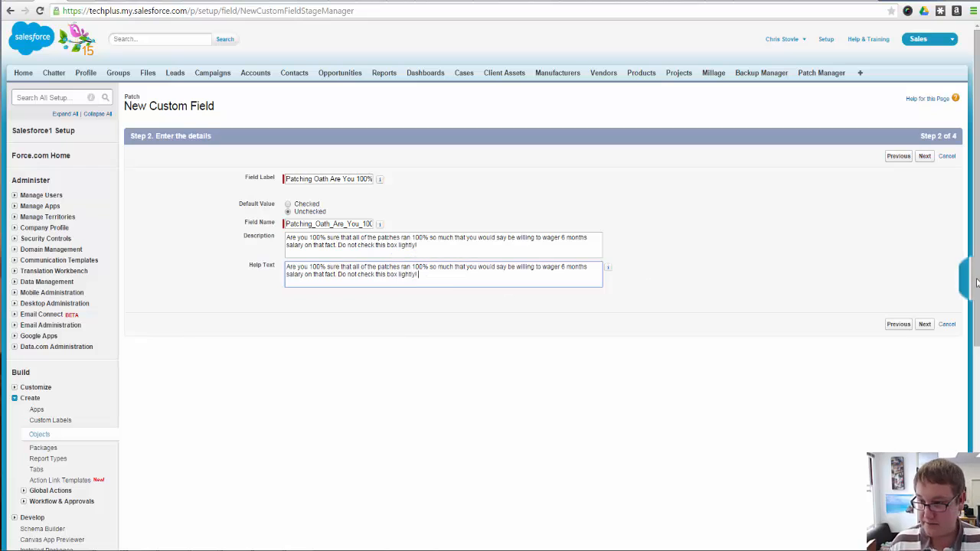
Save the Patching Oath checkbox with the default field-level security and Patch Layout, and start another custom field
{"action": "left_click", "coordinate": [925, 323]}
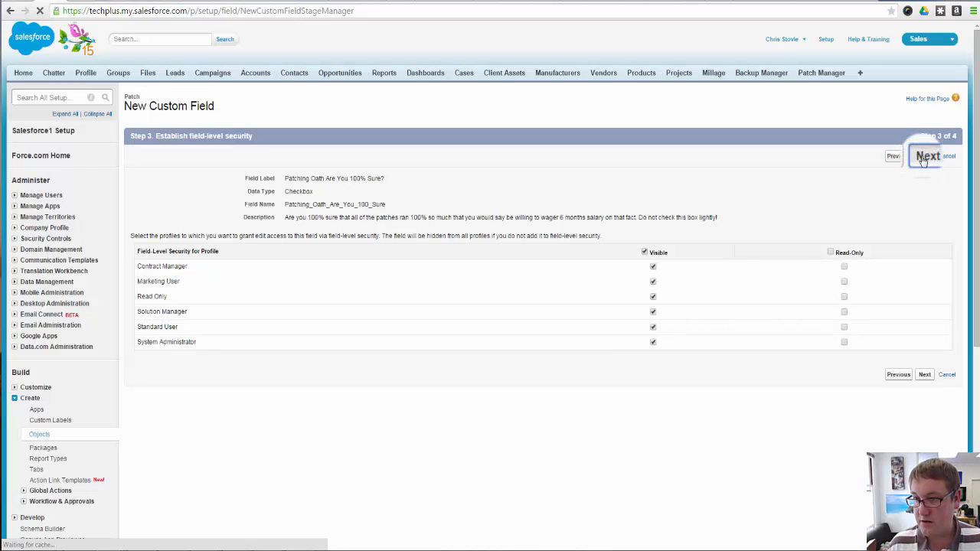
{"action": "left_click", "coordinate": [925, 156]}
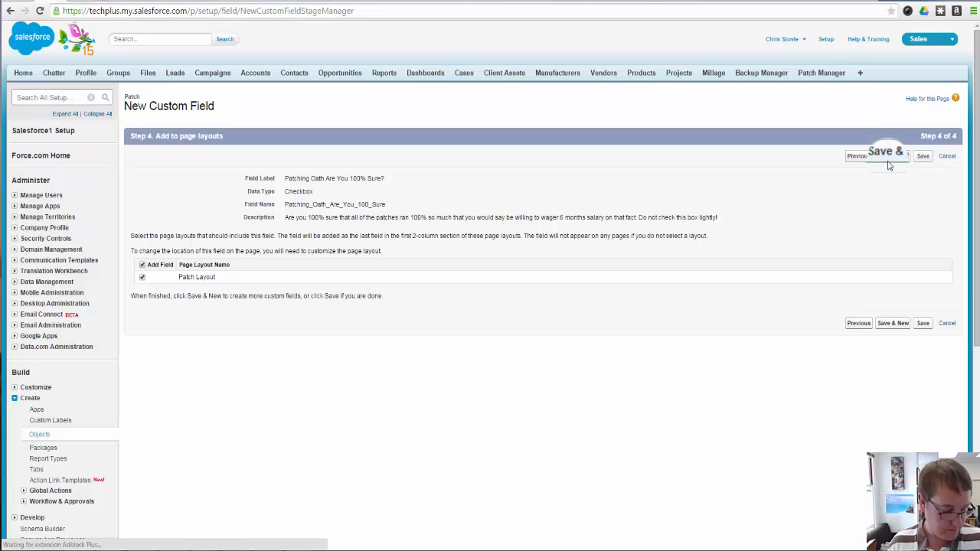
{"action": "left_click", "coordinate": [890, 157]}
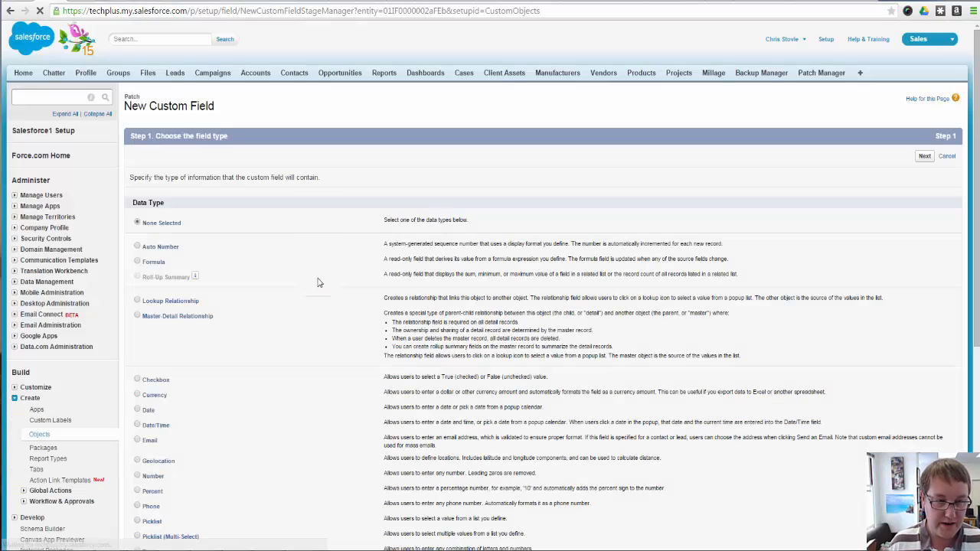
Choose Text Area (Long) as the data type of the new field and continue to its details
{"action": "scroll", "coordinate": [316, 356], "scroll_direction": "down", "scroll_amount": 3}
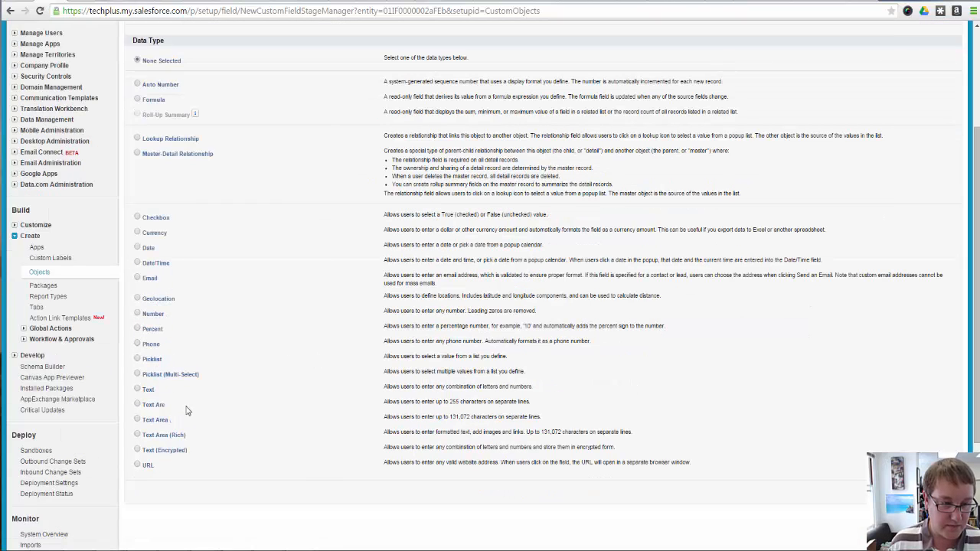
{"action": "left_click", "coordinate": [160, 406]}
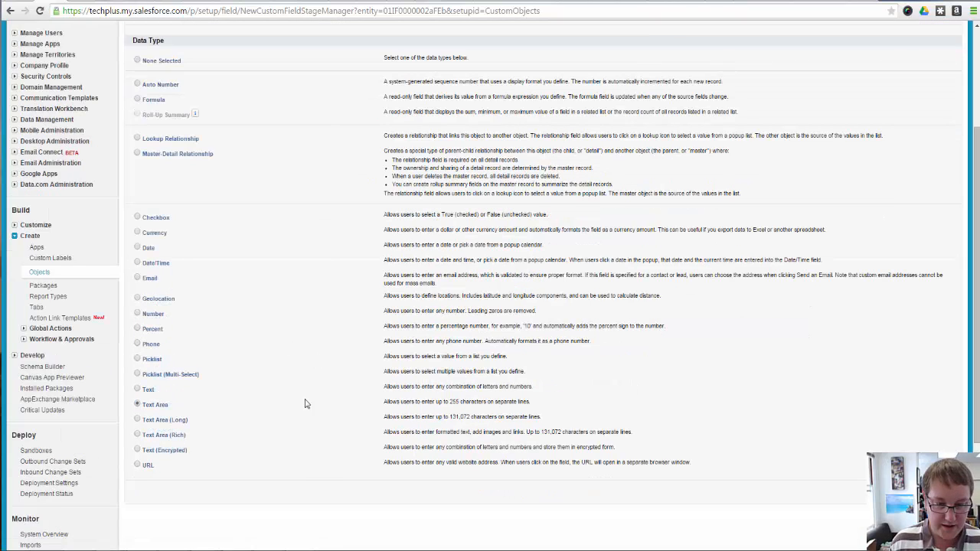
{"action": "scroll", "coordinate": [216, 420], "scroll_direction": "down", "scroll_amount": 1}
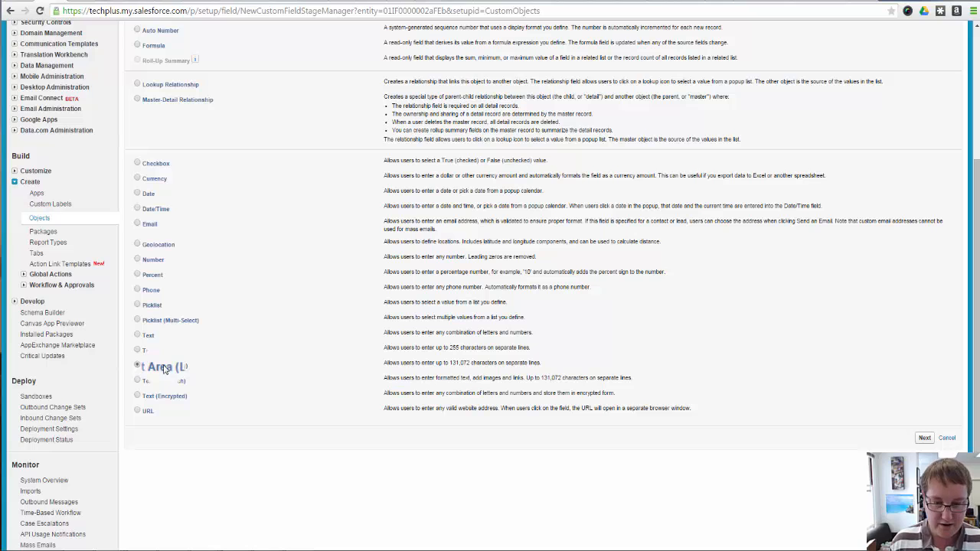
{"action": "left_click", "coordinate": [924, 437]}
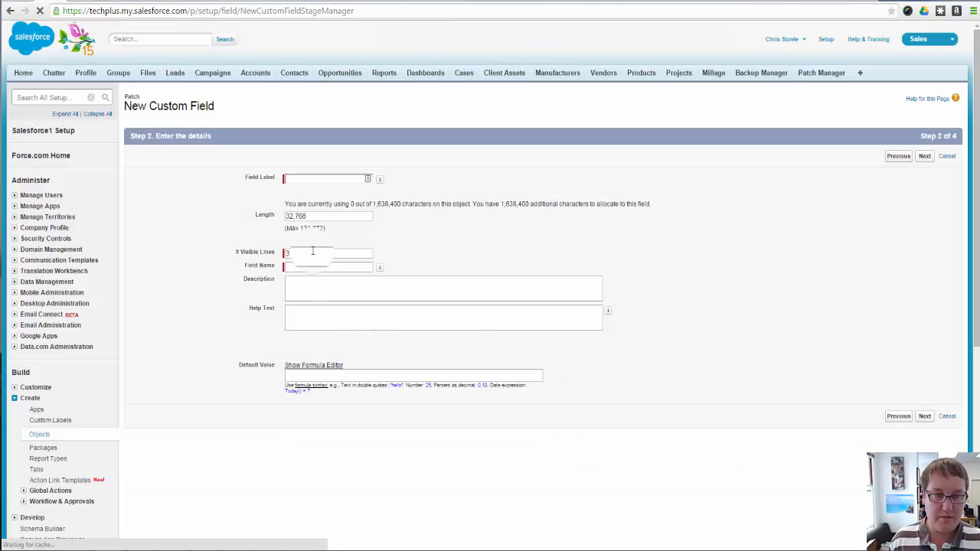
Set the long text area to 6 visible lines and enter the field label "Patch Notes"
{"action": "double_click", "coordinate": [312, 252]}
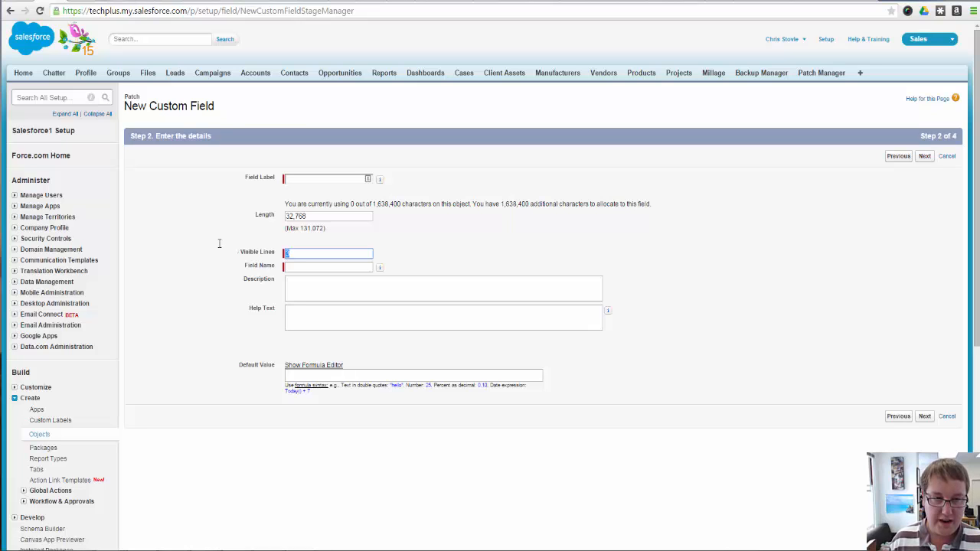
{"action": "type", "text": "6"}
{"action": "left_click", "coordinate": [301, 179]}
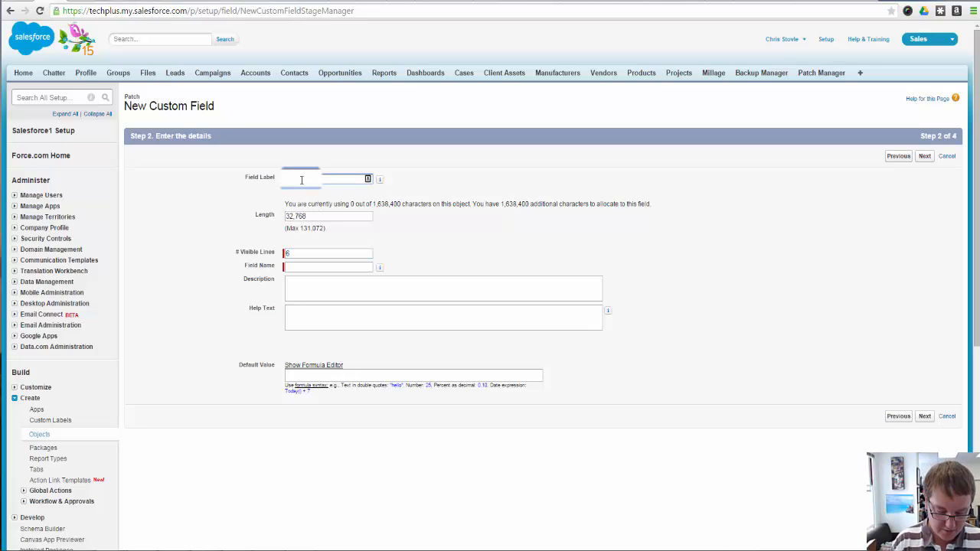
{"action": "type", "text": "Patch No"}
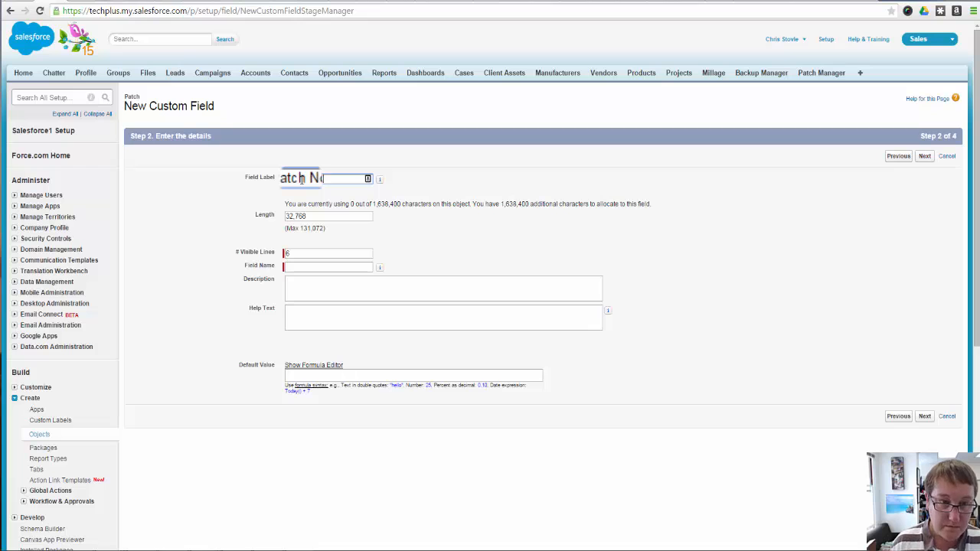
{"action": "type", "text": "tes"}
Enter the description "Places your notes relating to the patches you just did here" for the Patch Notes field
{"action": "left_click", "coordinate": [487, 297]}
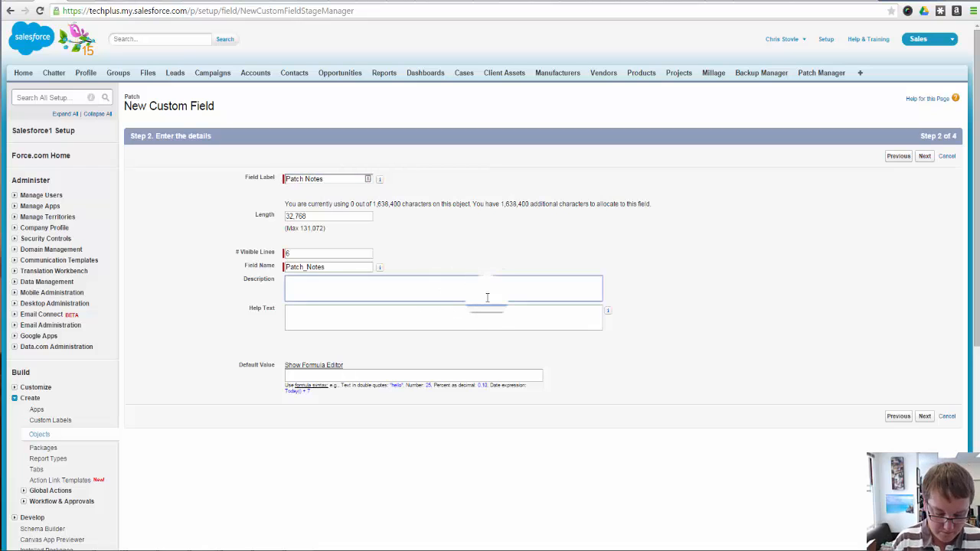
{"action": "type", "text": "Ple"}
{"action": "type", "text": "ces"}
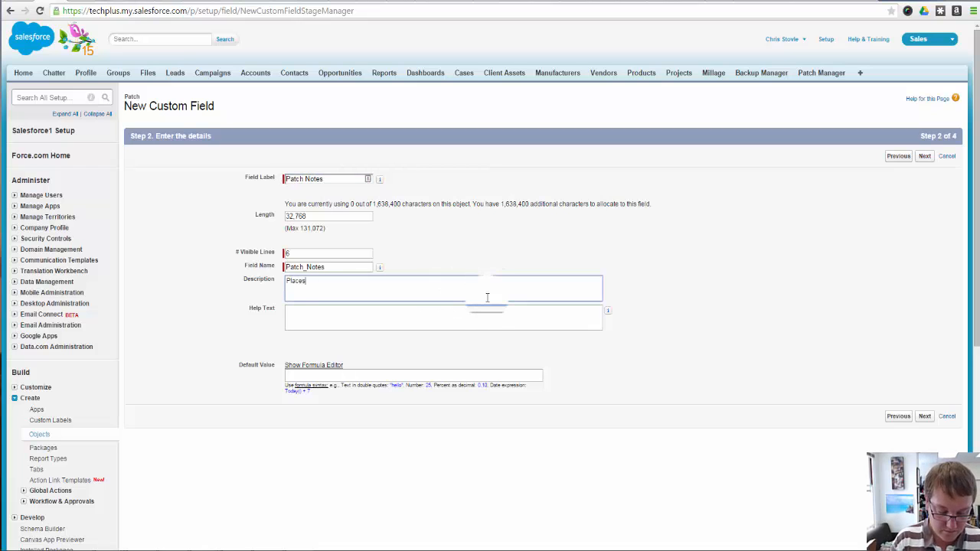
{"action": "type", "text": " your note"}
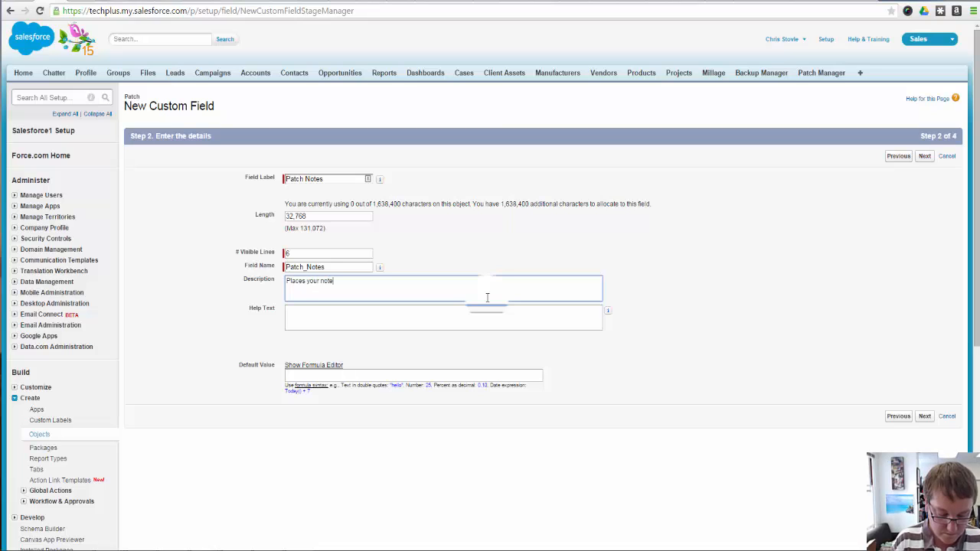
{"action": "type", "text": "s relating to the patches"}
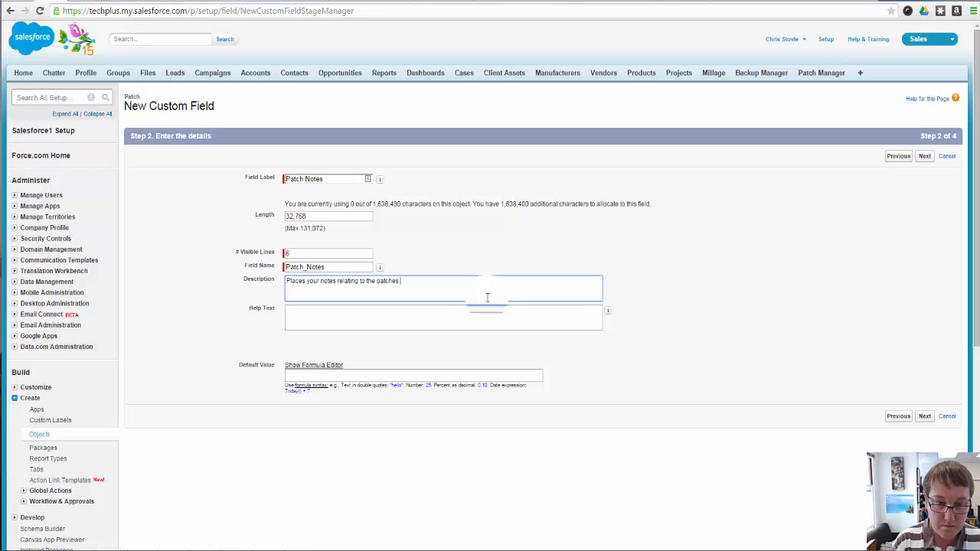
{"action": "type", "text": " you just"}
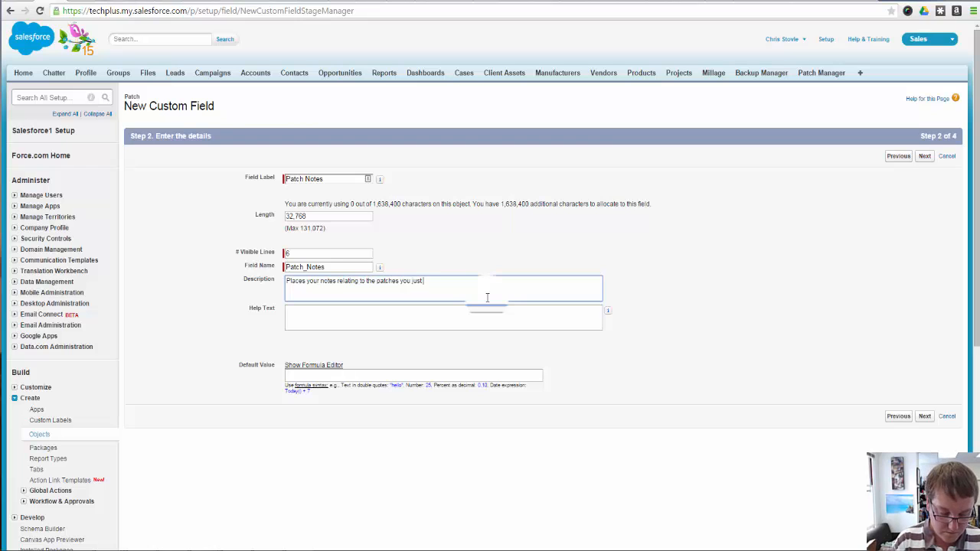
{"action": "type", "text": " did here"}
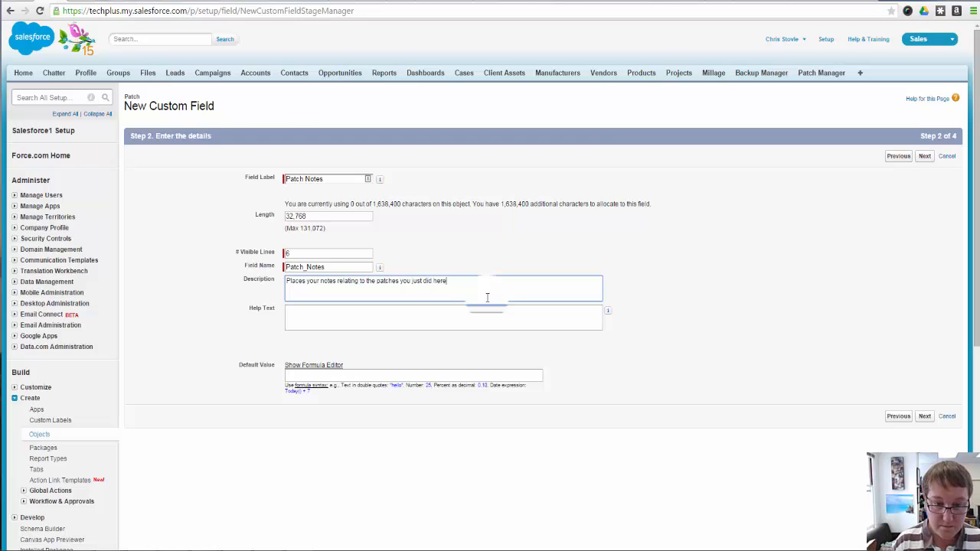
Paste the copied text into the Patch Notes help text, and save the field with default security and layout to start another custom field
{"action": "triple_click", "coordinate": [487, 297]}
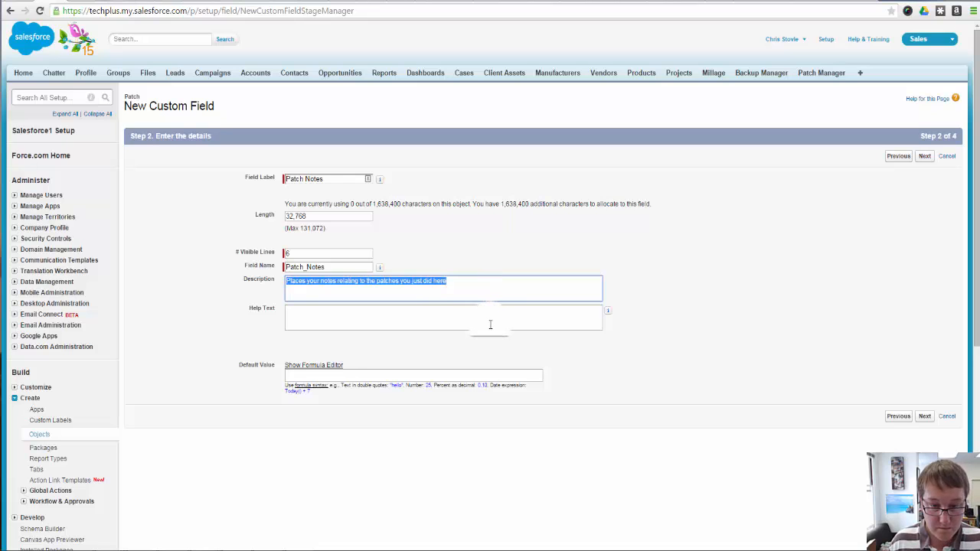
{"action": "left_click", "coordinate": [490, 324]}
{"action": "type", "text": "Are you 100% sure that all of the patches ran 100% so much that you would be willing to wager 6 months salary on that fact. Do not check this box lightly!"}
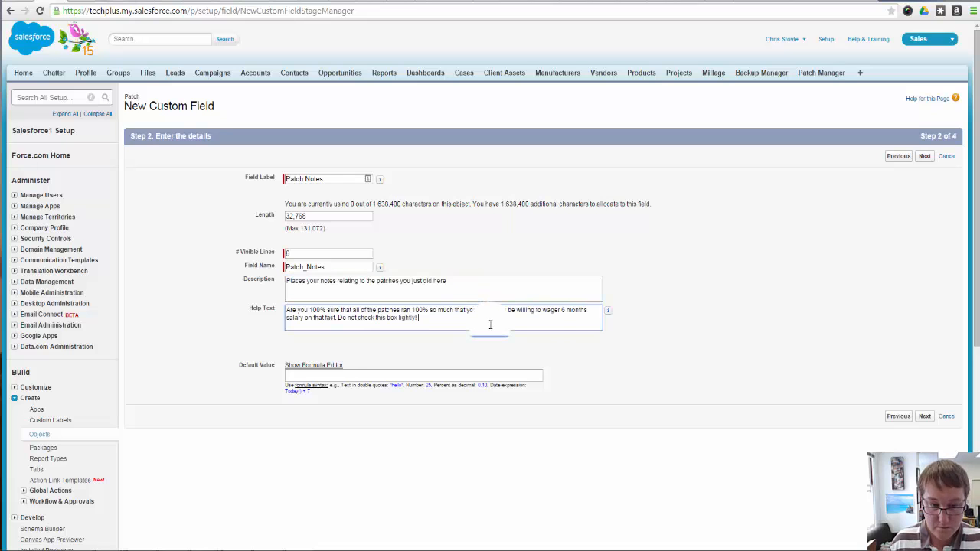
{"action": "left_click", "coordinate": [924, 416]}
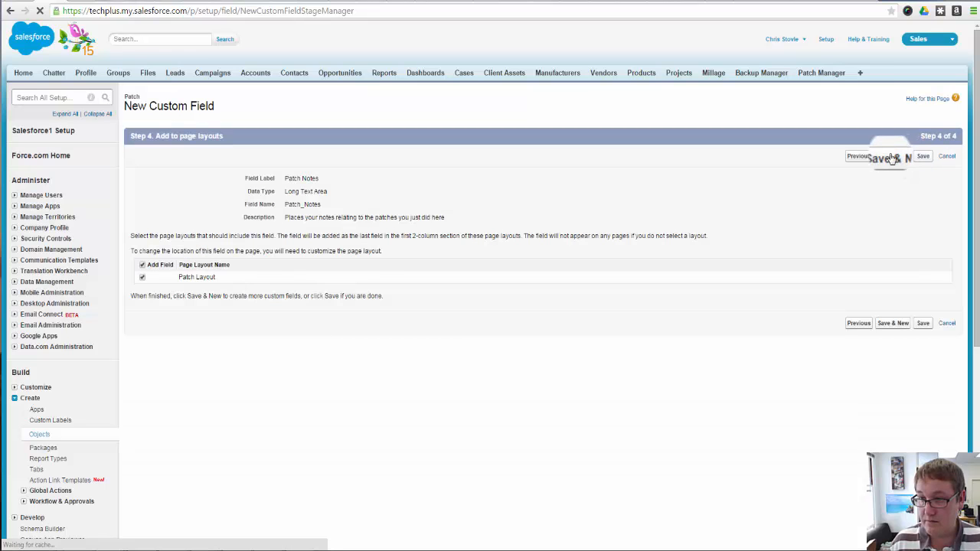
{"action": "left_click", "coordinate": [892, 157]}
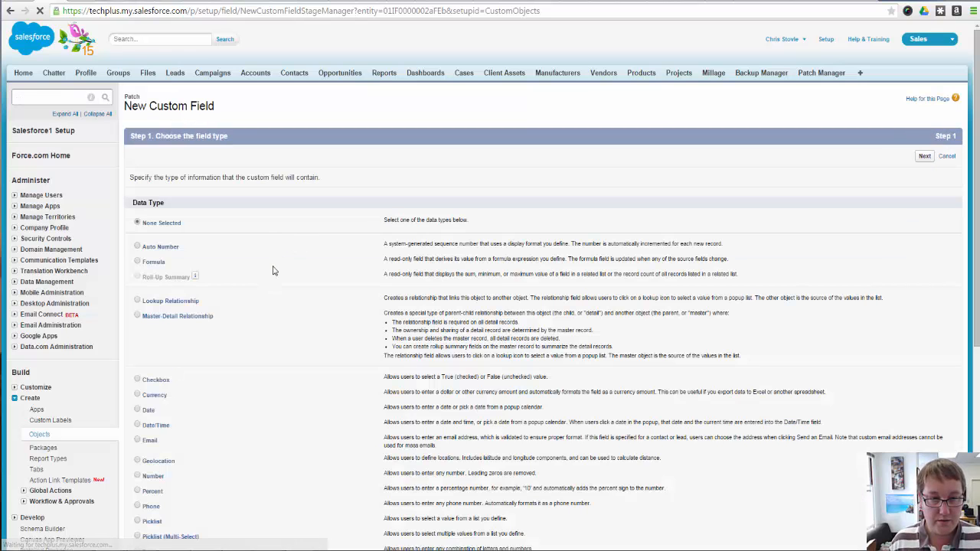
Choose Text Area (Long) as the data type for the second notes field and continue to its details
{"action": "scroll", "coordinate": [260, 441], "scroll_direction": "down", "scroll_amount": 3}
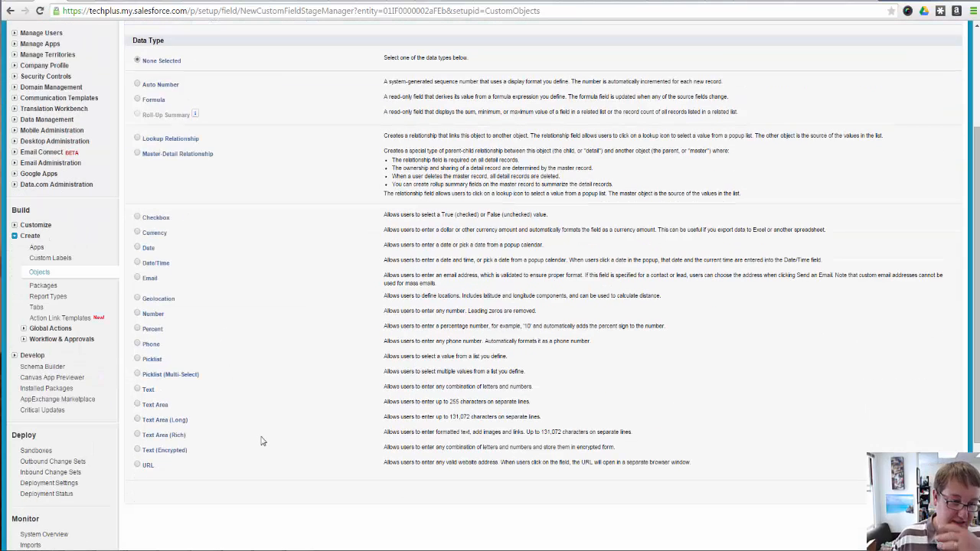
{"action": "left_click", "coordinate": [167, 419]}
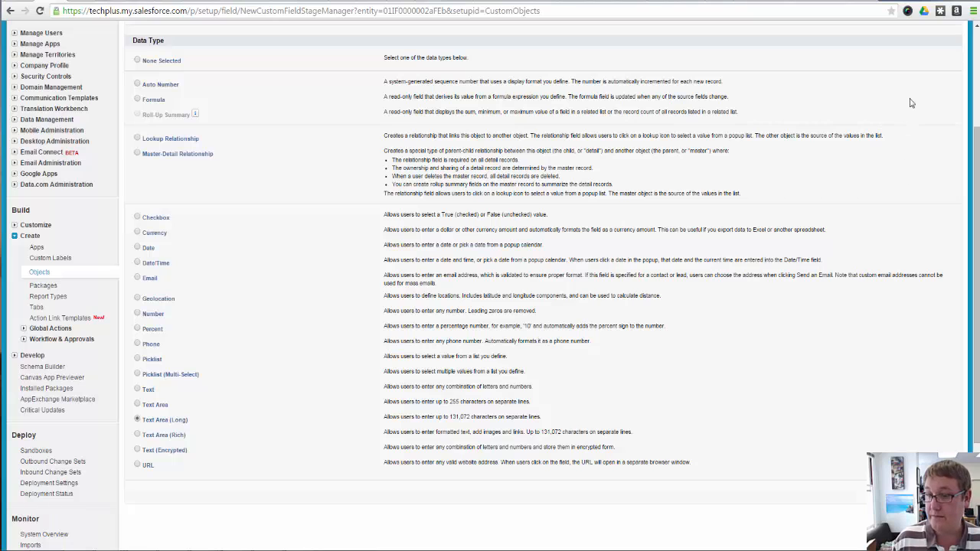
{"action": "scroll", "coordinate": [886, 371], "scroll_direction": "up", "scroll_amount": 2}
{"action": "scroll", "coordinate": [895, 398], "scroll_direction": "down", "scroll_amount": 3}
{"action": "left_click", "coordinate": [926, 438]}
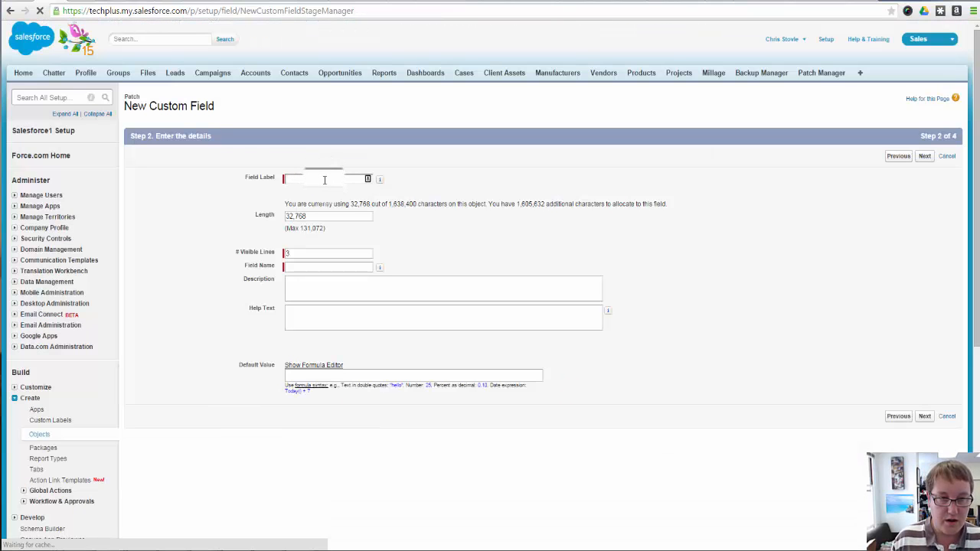
Enter the field label "Patch Failure Notes" and set the long text area to 5 visible lines
{"action": "type", "text": "Patch"}
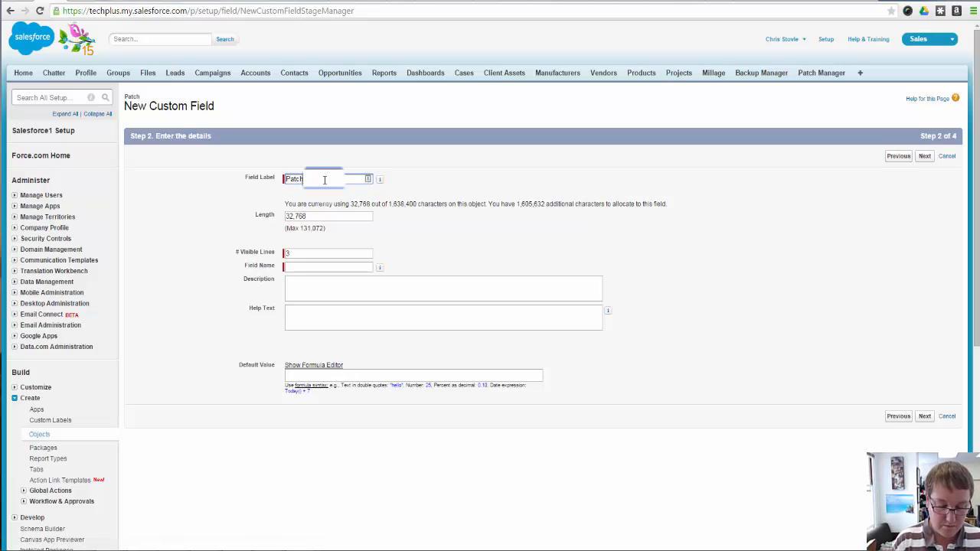
{"action": "type", "text": " Failure No"}
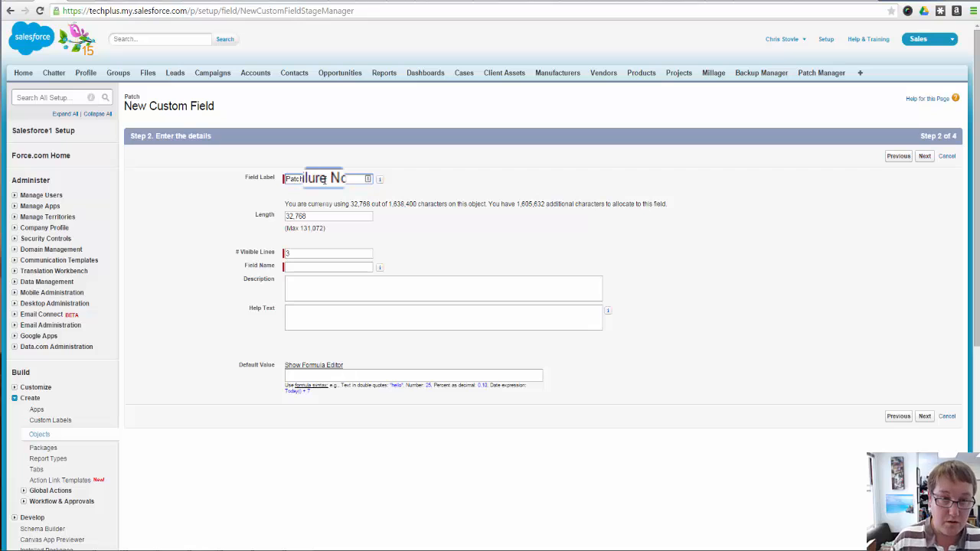
{"action": "type", "text": "tes"}
{"action": "key", "text": "Tab"}
{"action": "key", "text": "Tab"}
{"action": "key", "text": "Tab"}
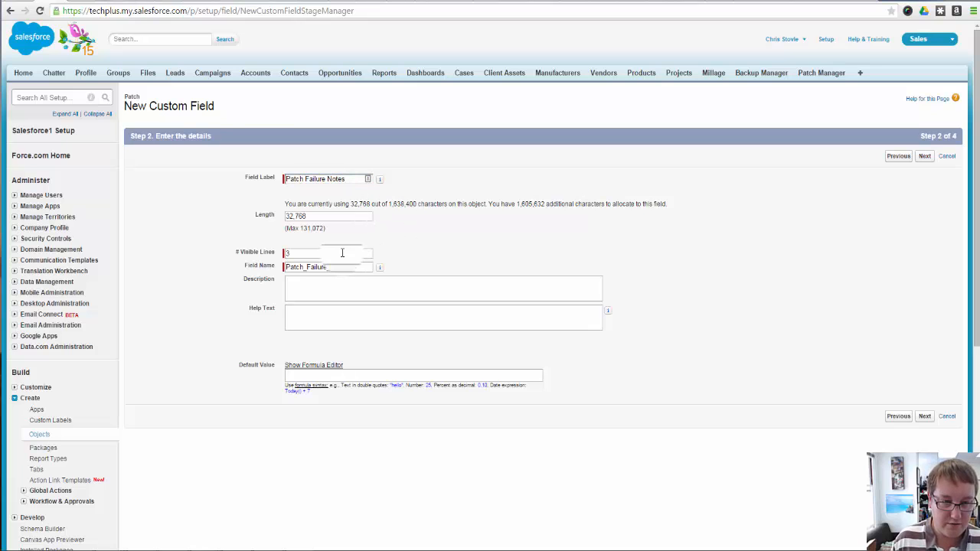
{"action": "type", "text": "5"}
Enter "If any patches did not work correctly, note the detail here..." as both the description and the help text of Patch Failure Notes
{"action": "left_click", "coordinate": [337, 291]}
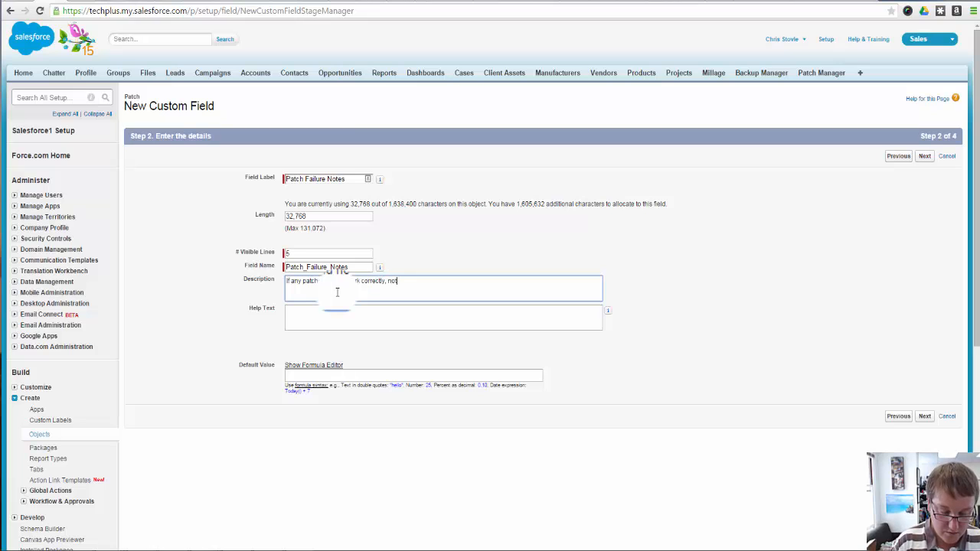
{"action": "type", "text": "the detail here..."}
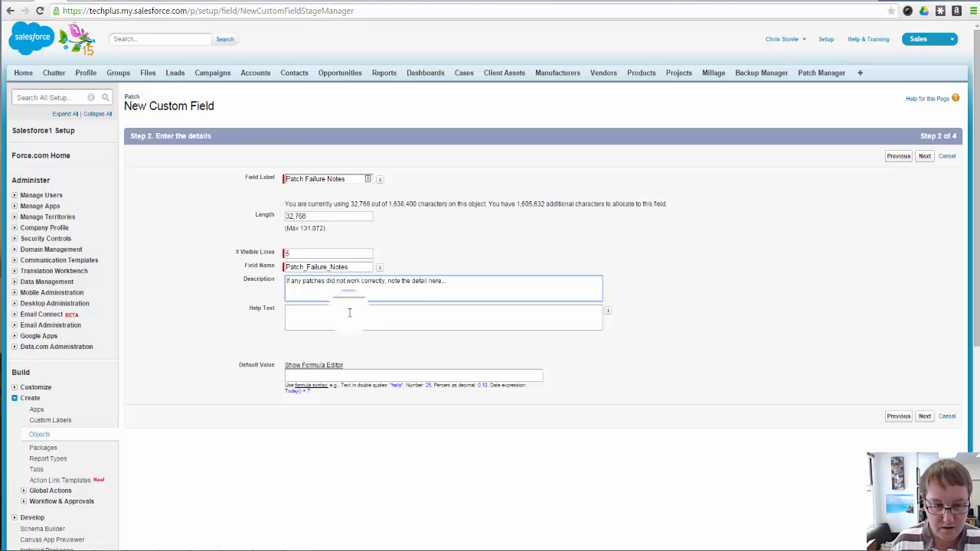
{"action": "left_click", "coordinate": [350, 315]}
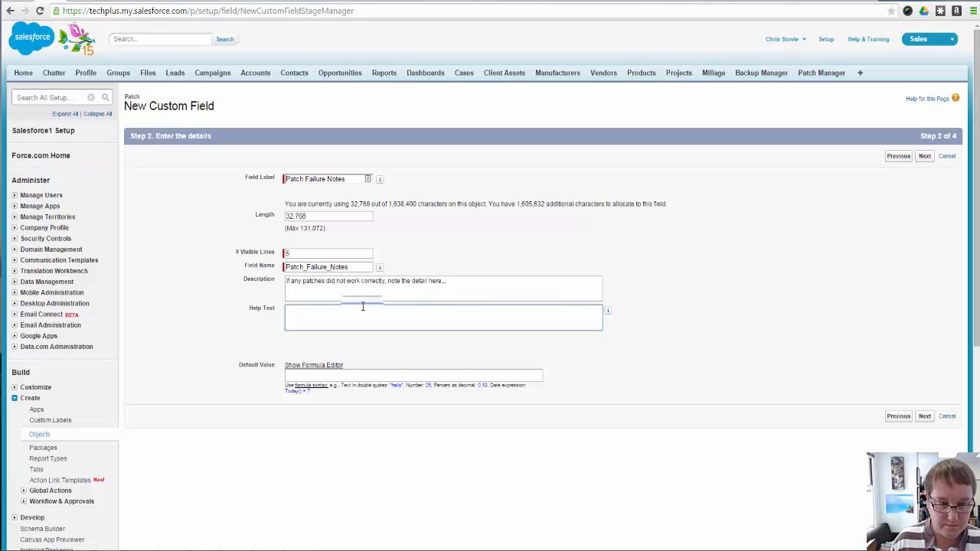
{"action": "left_click_drag", "start_coordinate": [482, 284], "coordinate": [193, 269]}
{"action": "key", "text": "ctrl+c"}
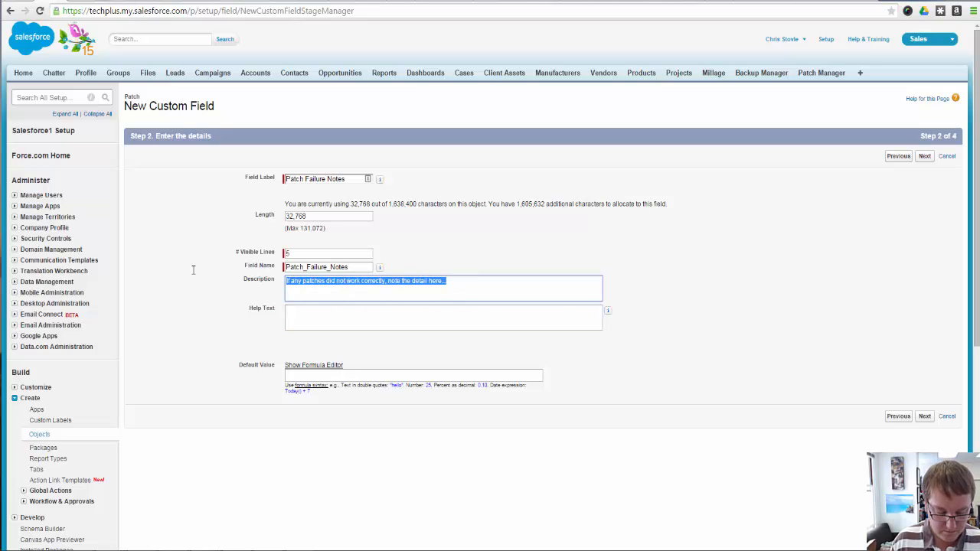
{"action": "left_click", "coordinate": [351, 318]}
{"action": "key", "text": "ctrl+v"}
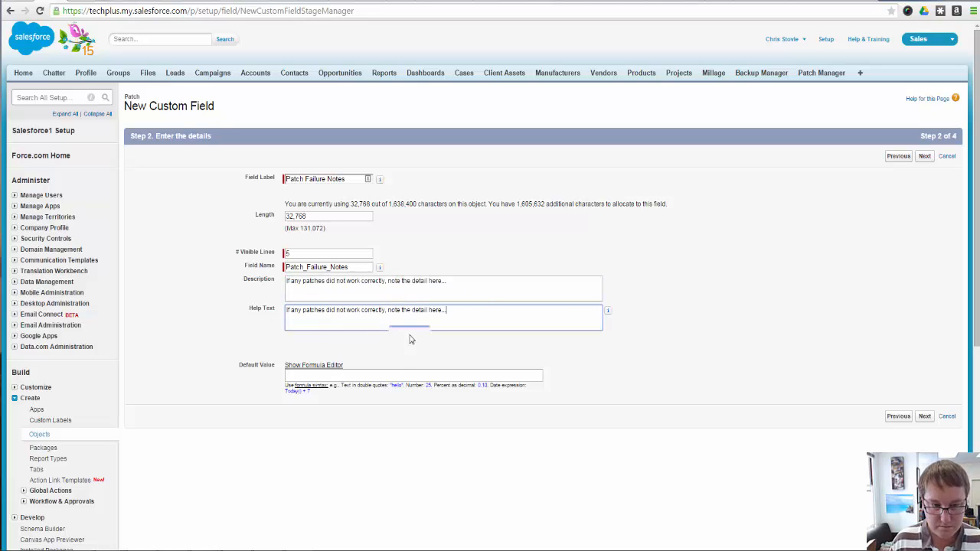
Save the Patch Failure Notes field with the default field-level security and Patch Layout, and start another custom field
{"action": "left_click", "coordinate": [924, 415]}
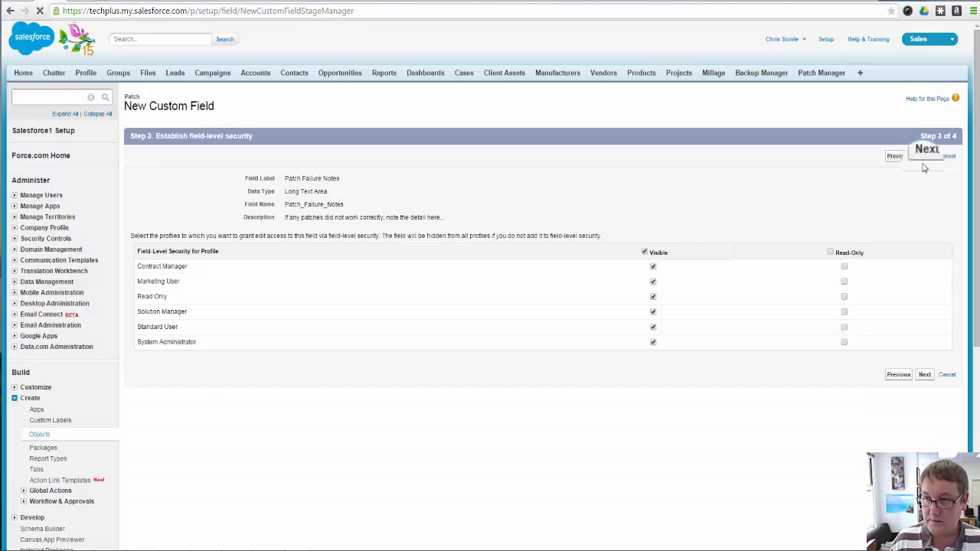
{"action": "left_click", "coordinate": [923, 156]}
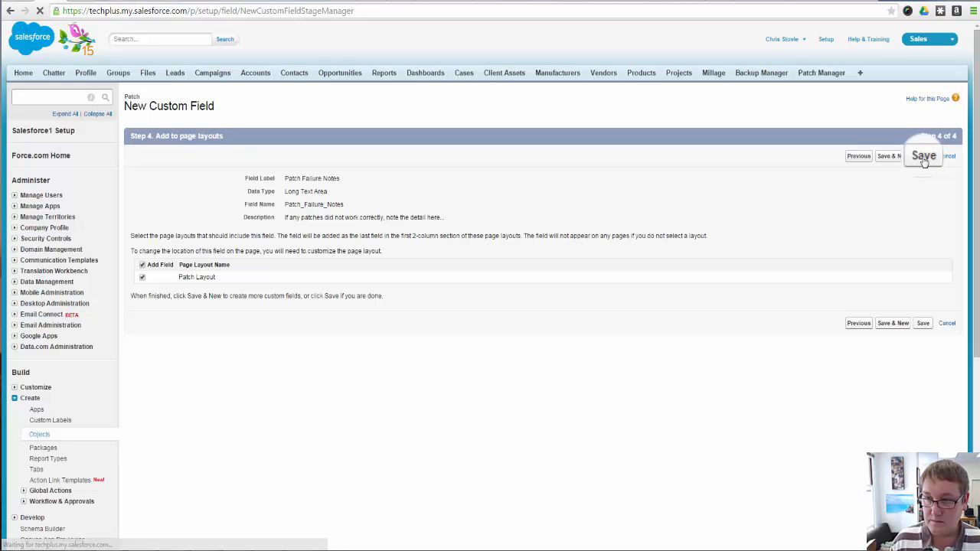
{"action": "left_click", "coordinate": [892, 157]}
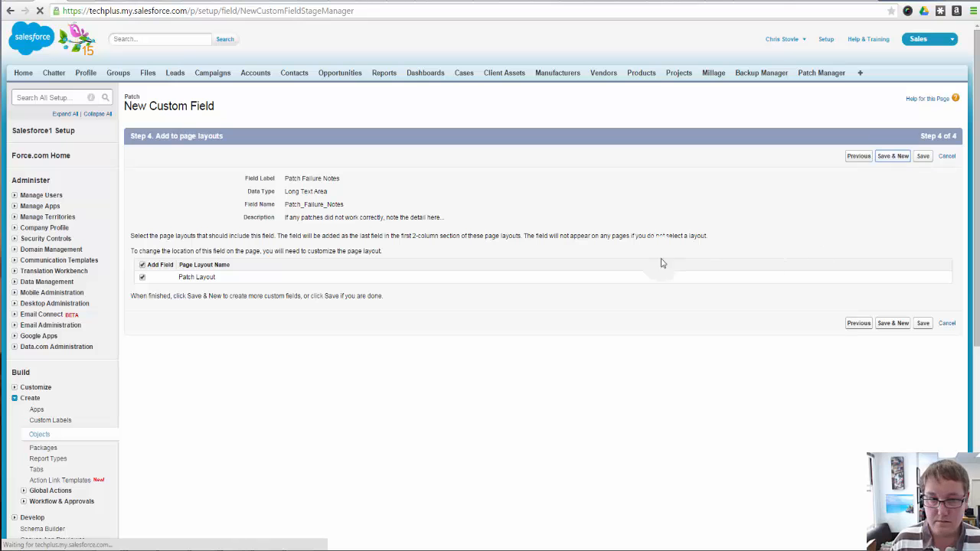
Choose Date/Time as the data type of the new custom field and continue to its details
{"action": "scroll", "coordinate": [419, 447], "scroll_direction": "down", "scroll_amount": 3}
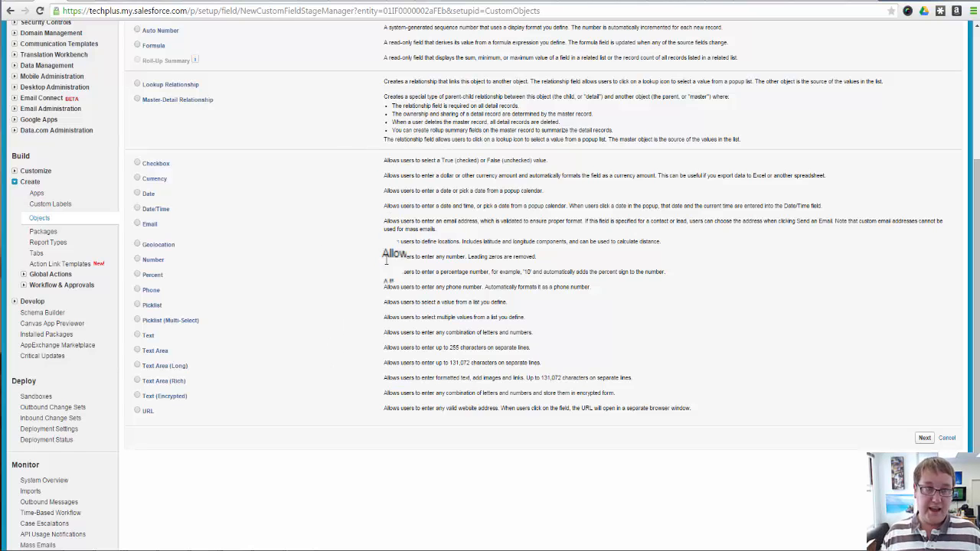
{"action": "scroll", "coordinate": [721, 416], "scroll_direction": "up", "scroll_amount": 2}
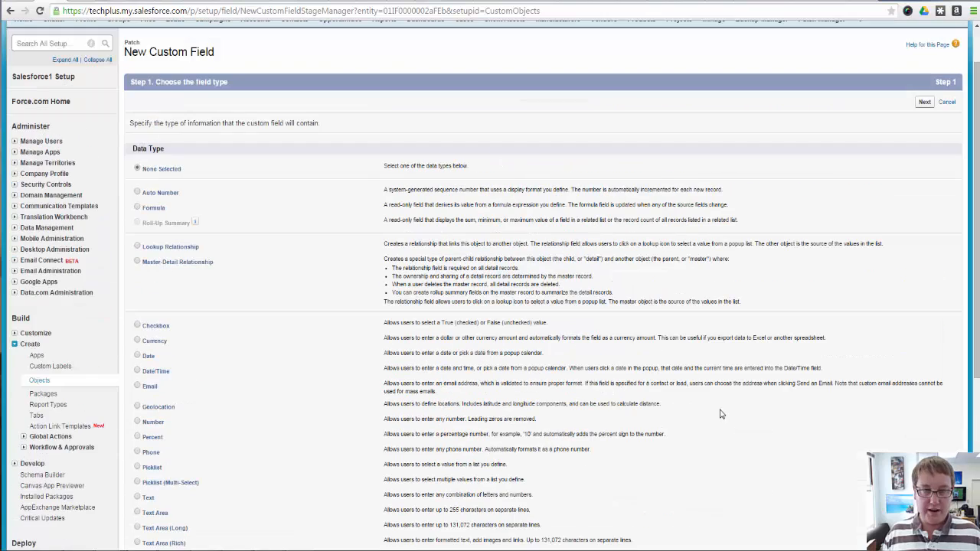
{"action": "scroll", "coordinate": [719, 414], "scroll_direction": "up", "scroll_amount": 1}
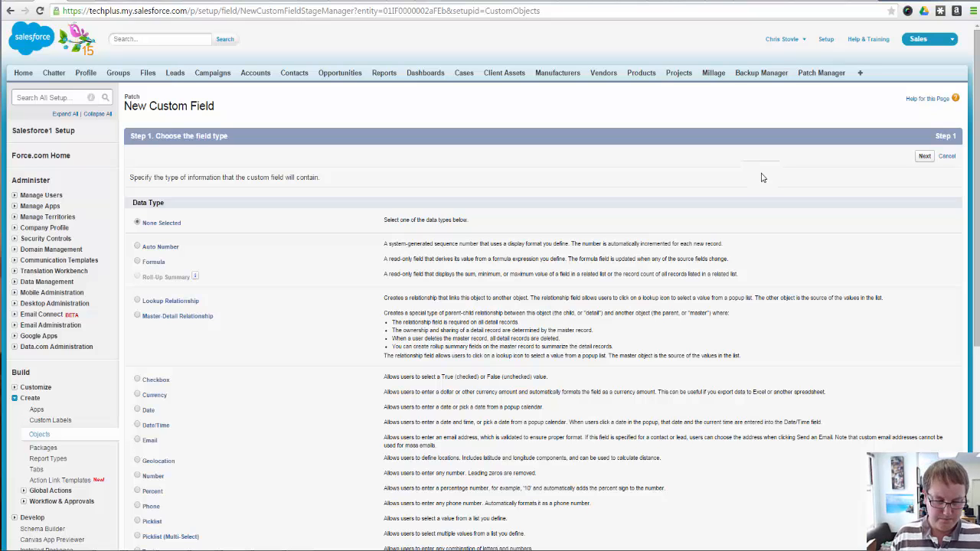
{"action": "scroll", "coordinate": [704, 276], "scroll_direction": "down", "scroll_amount": 5}
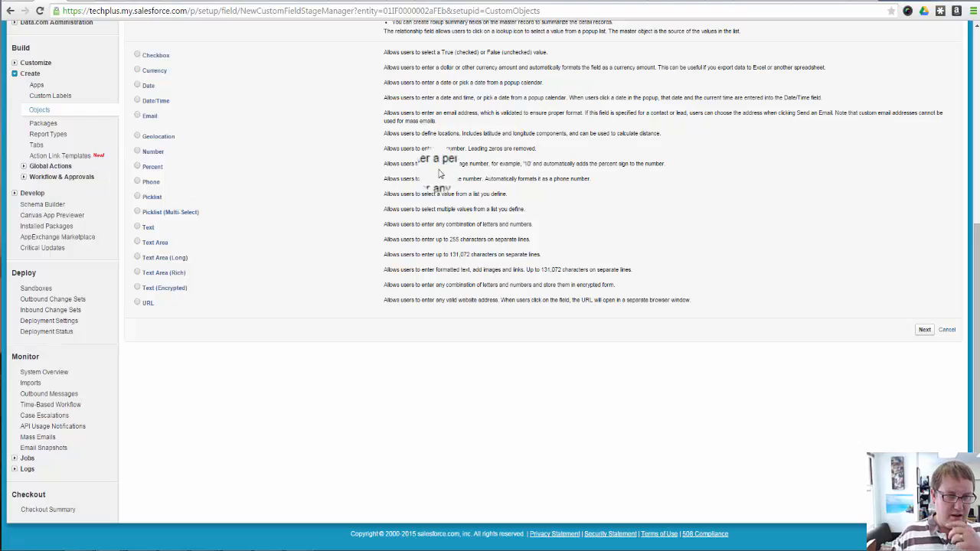
{"action": "scroll", "coordinate": [417, 176], "scroll_direction": "up", "scroll_amount": 3}
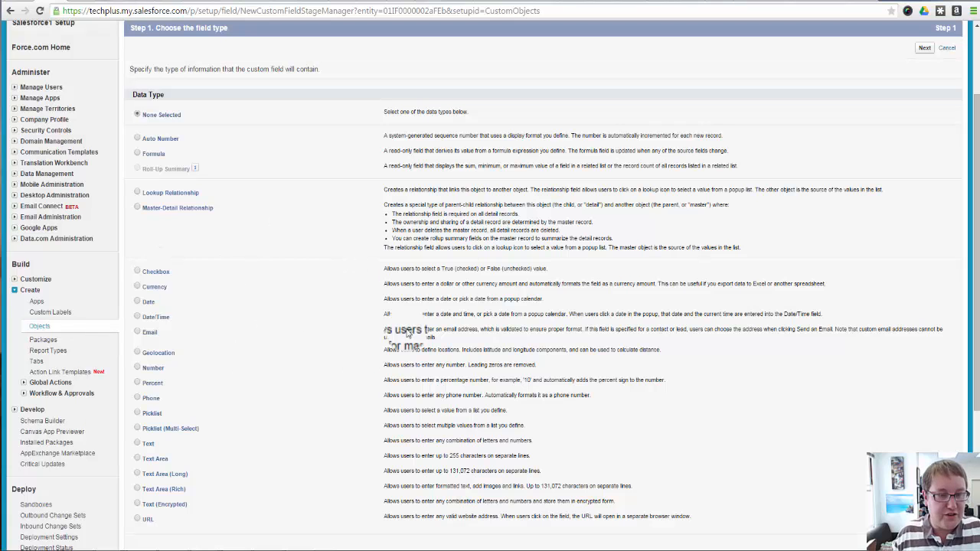
{"action": "scroll", "coordinate": [433, 299], "scroll_direction": "down", "scroll_amount": 2}
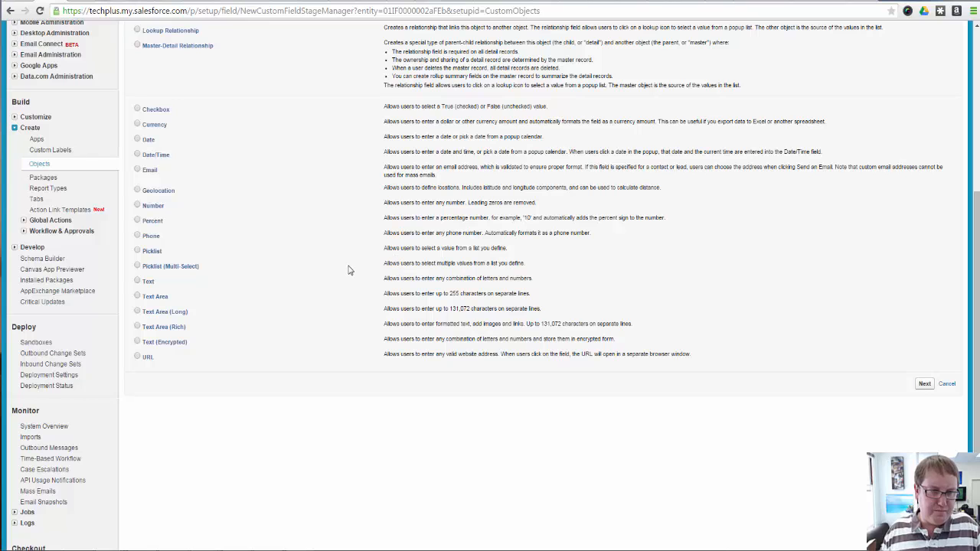
{"action": "scroll", "coordinate": [333, 269], "scroll_direction": "up", "scroll_amount": 3}
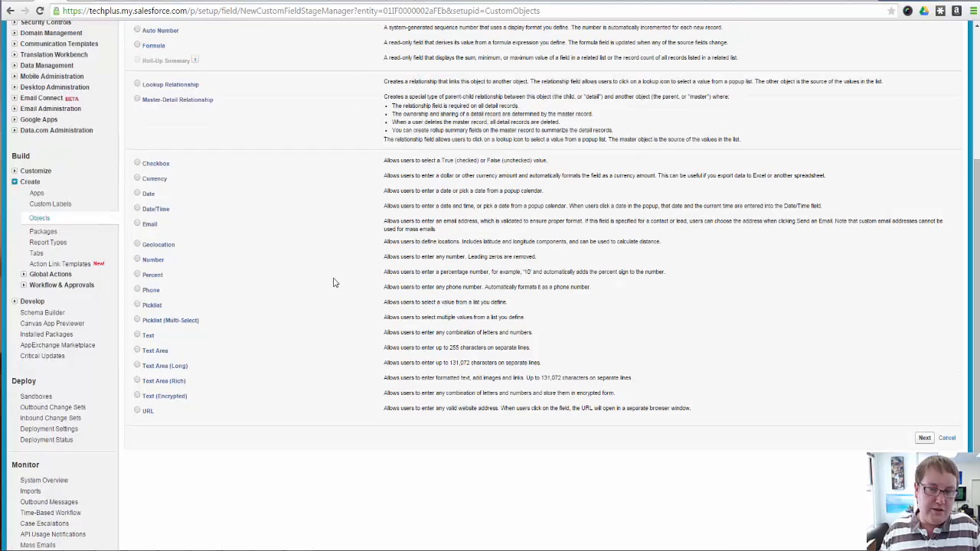
{"action": "scroll", "coordinate": [245, 291], "scroll_direction": "down", "scroll_amount": 2}
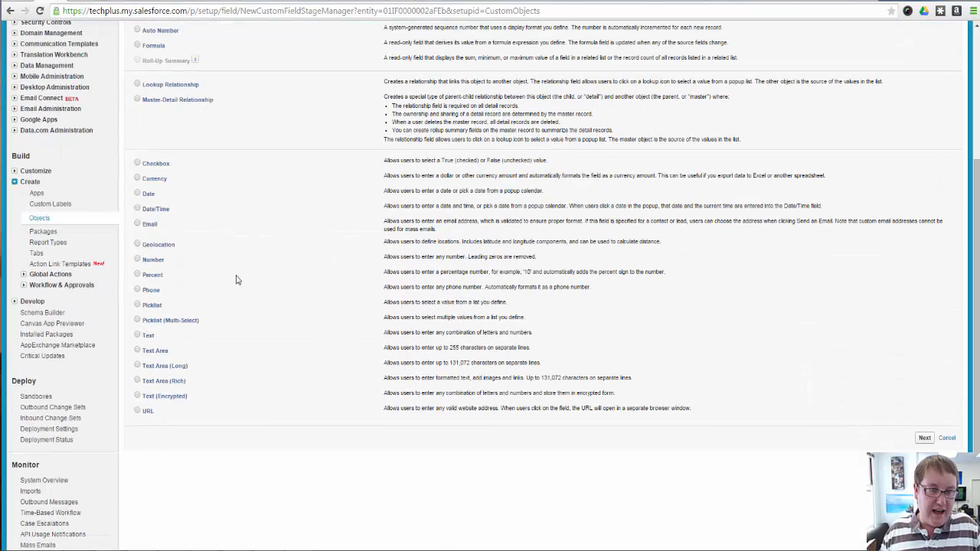
{"action": "left_click", "coordinate": [158, 212]}
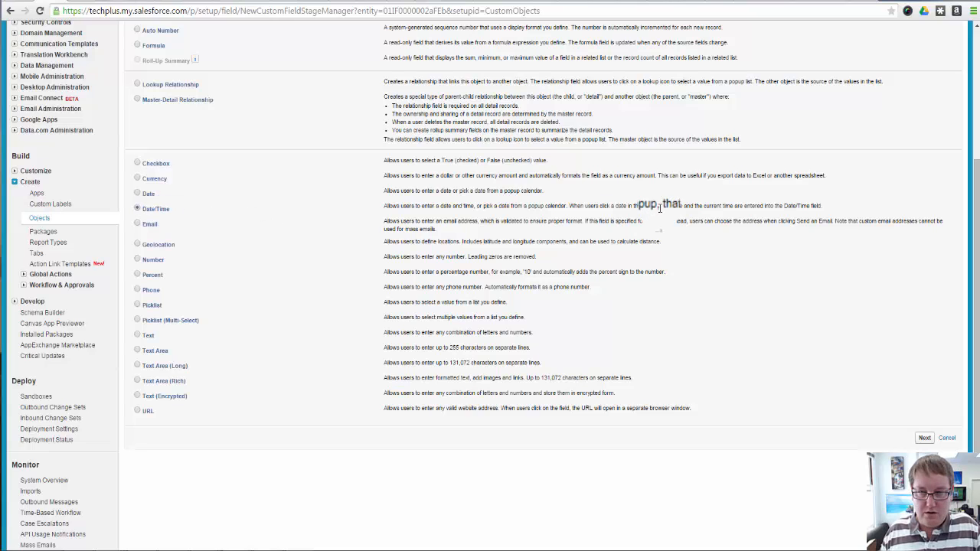
{"action": "left_click", "coordinate": [929, 441]}
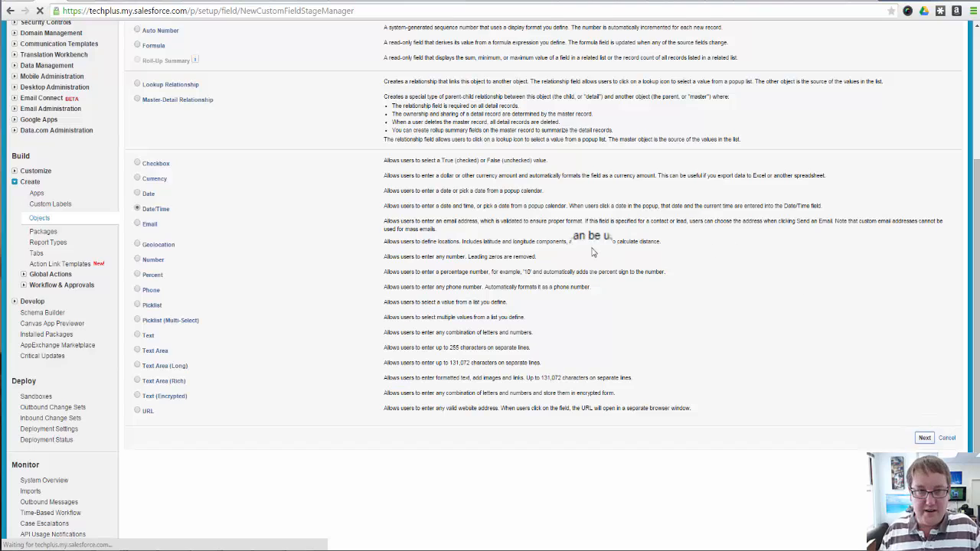
Enter the field label "Date Patches Verified" with its matching field name, and move on to the description
{"action": "left_click", "coordinate": [304, 178]}
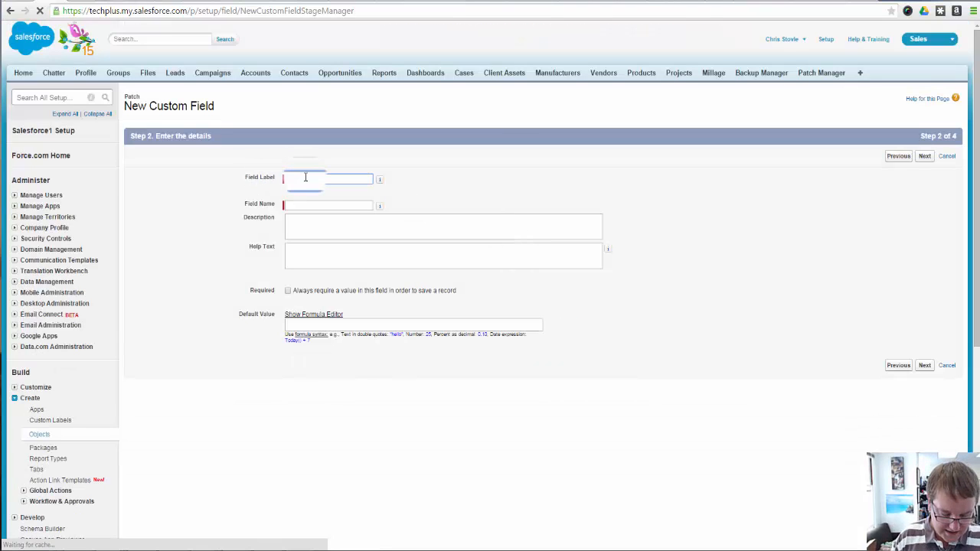
{"action": "type", "text": "Date "}
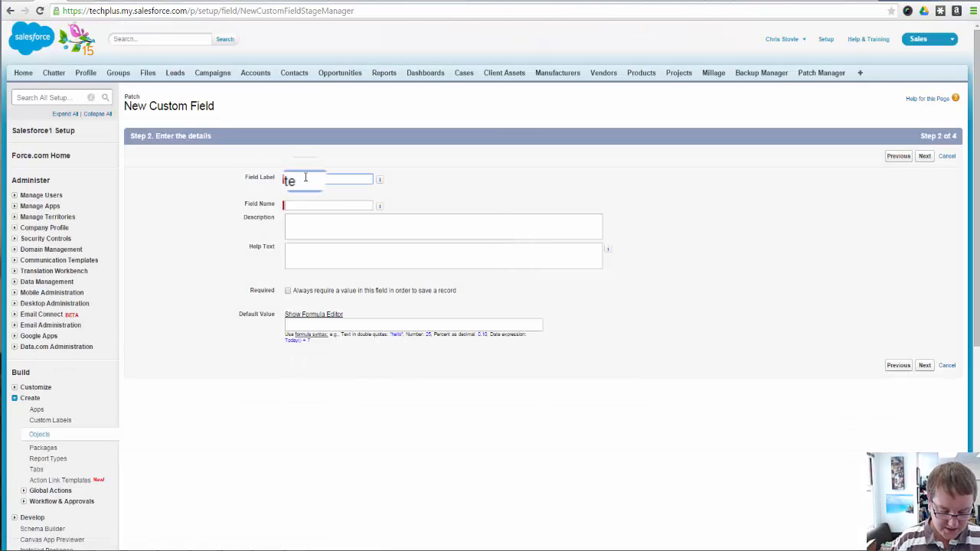
{"action": "type", "text": "Patc"}
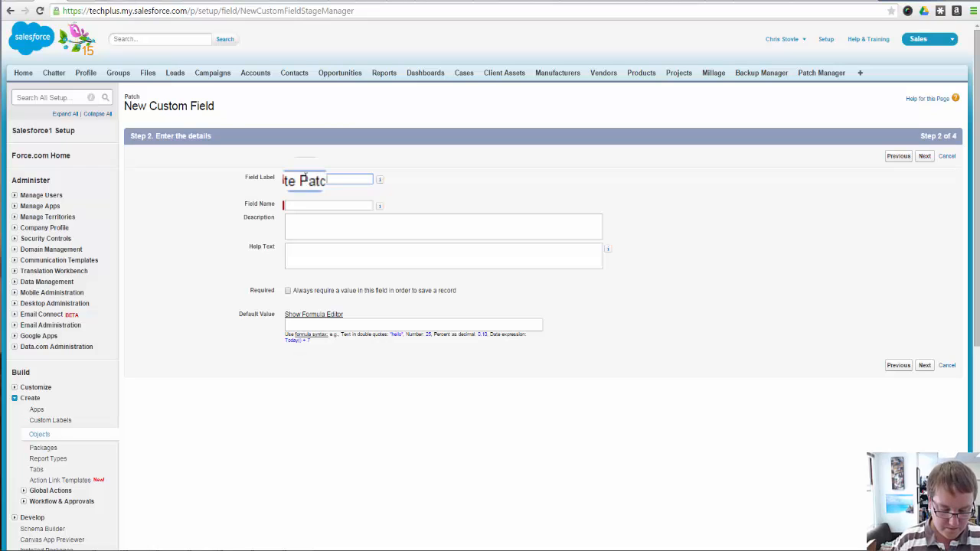
{"action": "type", "text": "h Verrified"}
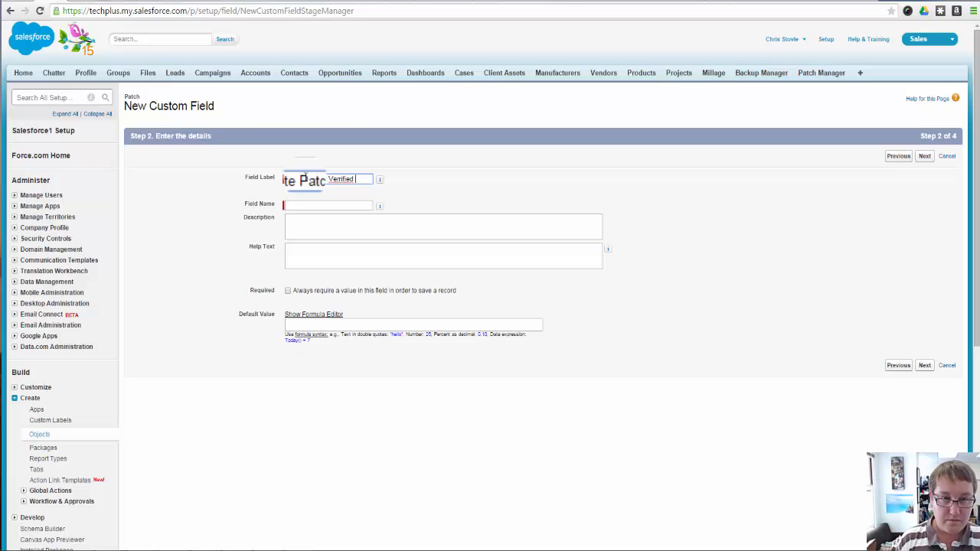
{"action": "key", "text": "BackSpace"}
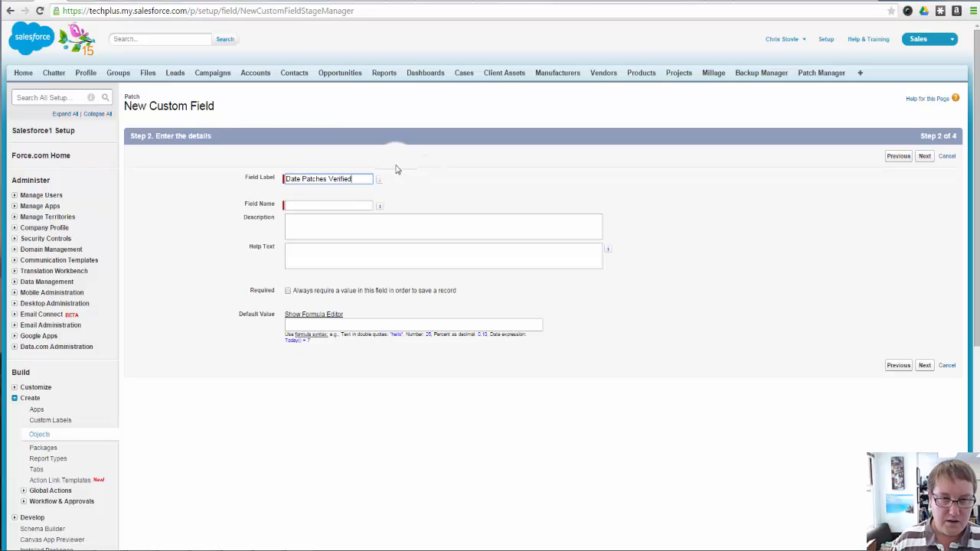
{"action": "left_click", "coordinate": [339, 205]}
{"action": "left_click", "coordinate": [379, 228]}
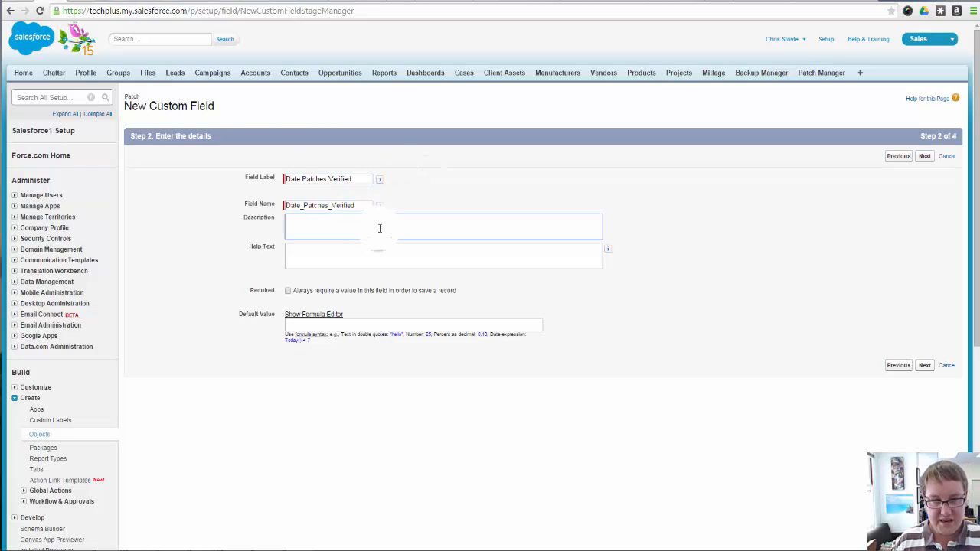
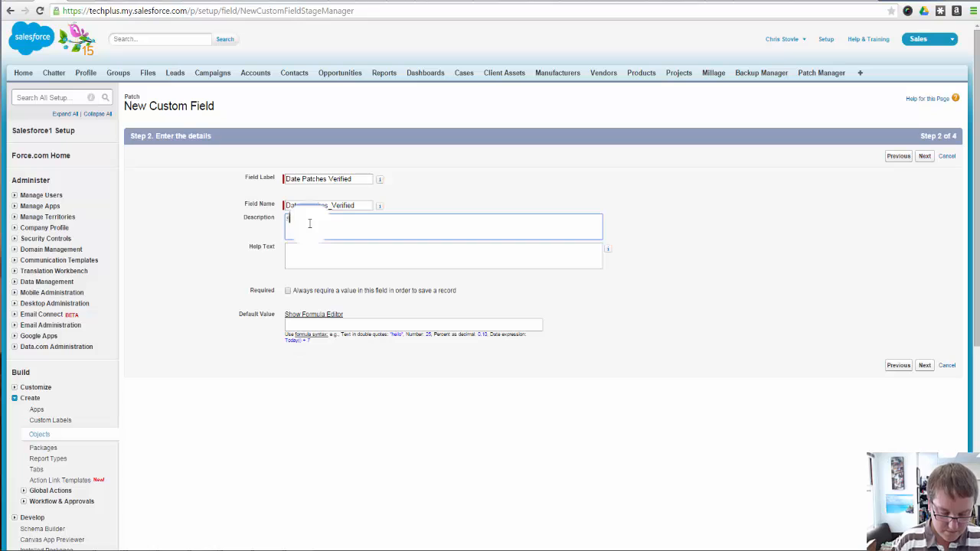
Enter "Select the date and time you went in and manually verified that all the patches ran complete" as both description and help text
{"action": "type", "text": "ct the date and time y"}
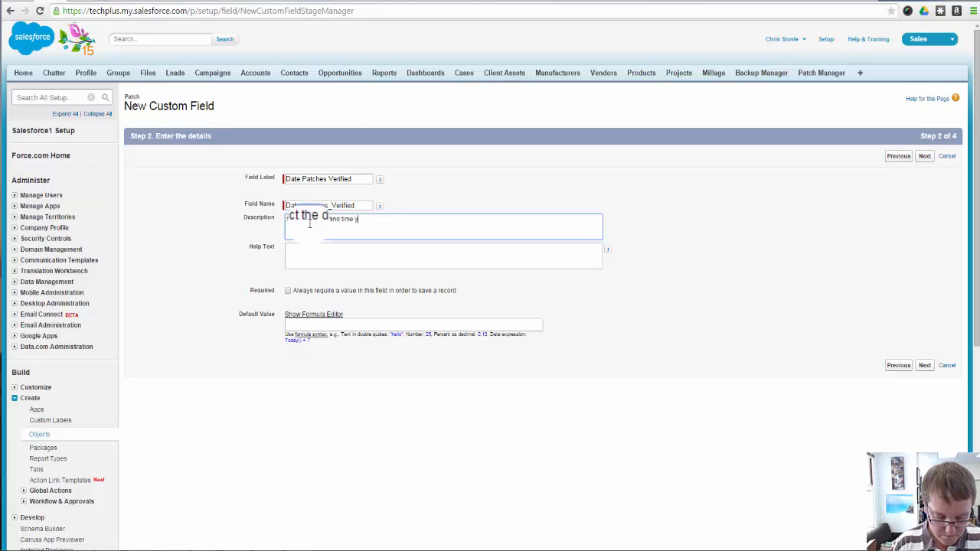
{"action": "type", "text": "ou were"}
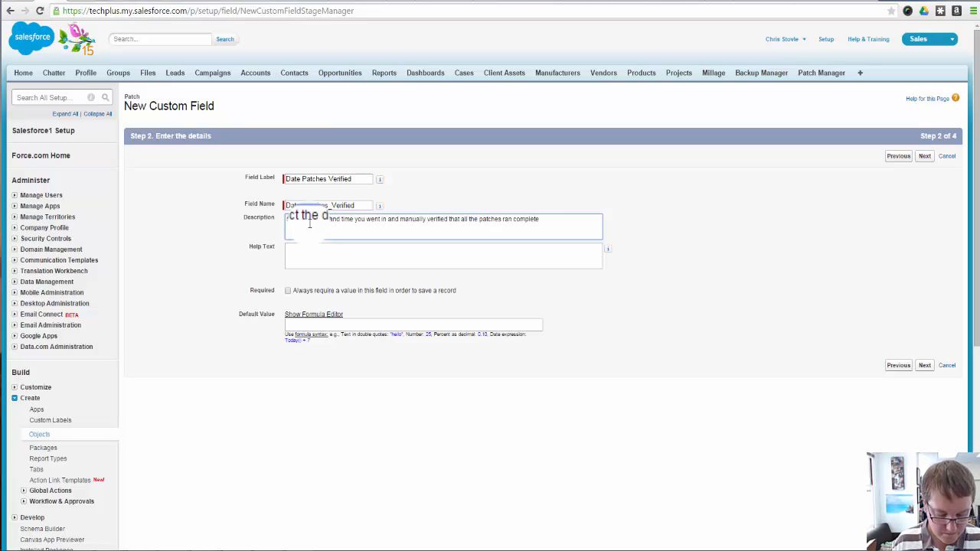
{"action": "left_click", "coordinate": [335, 249]}
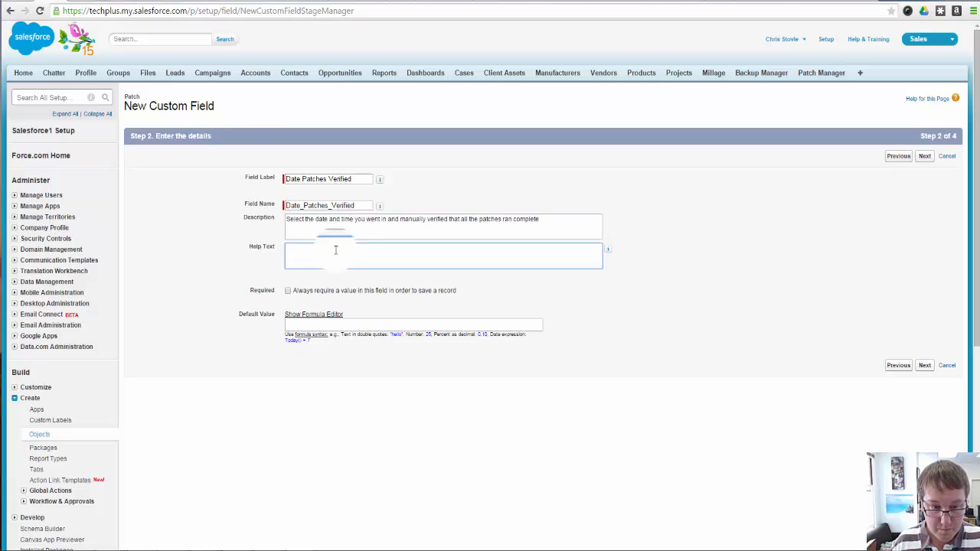
{"action": "type", "text": "Select the date and time you went in and manually verified that all the patches ran complete"}
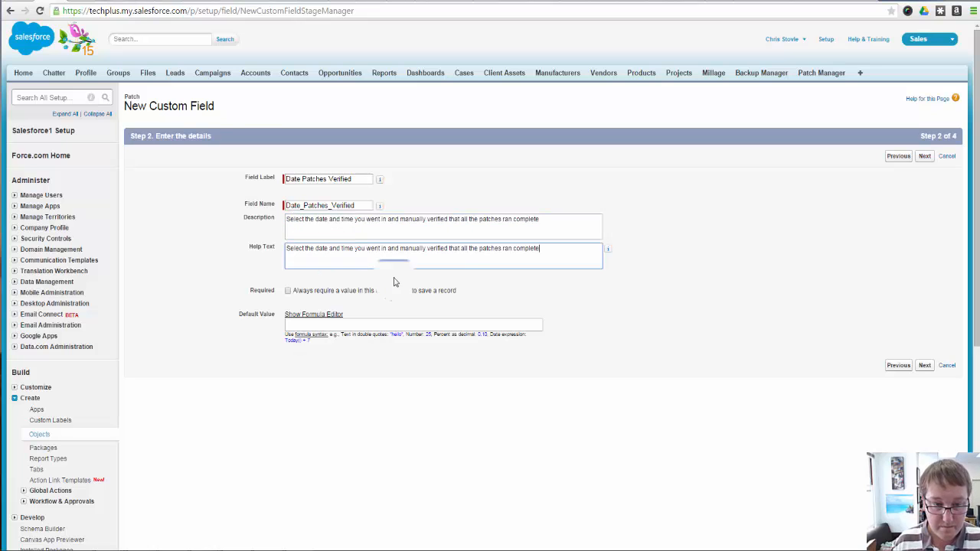
{"action": "left_click", "coordinate": [426, 328]}
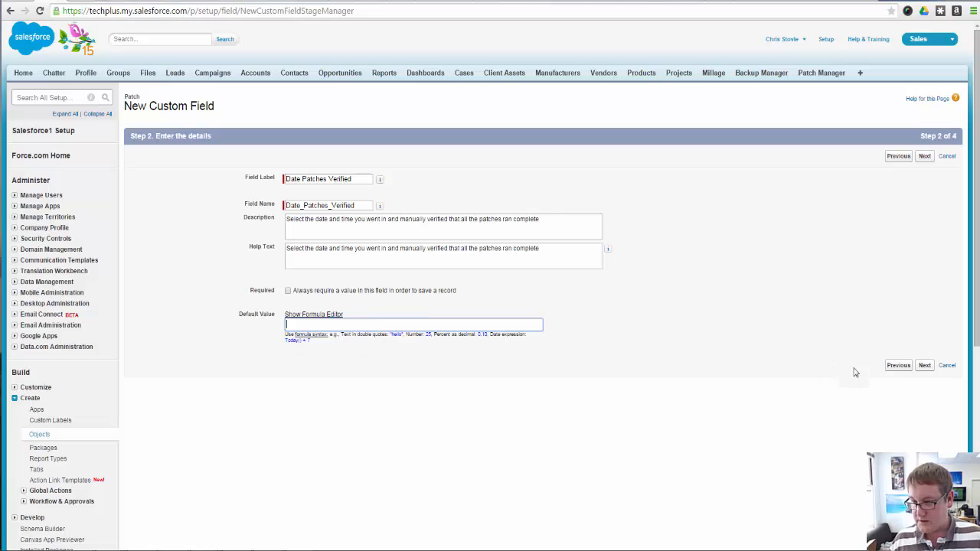
Save the Date Patches Verified field with the default field-level security and the Patch Layout
{"action": "left_click", "coordinate": [925, 365]}
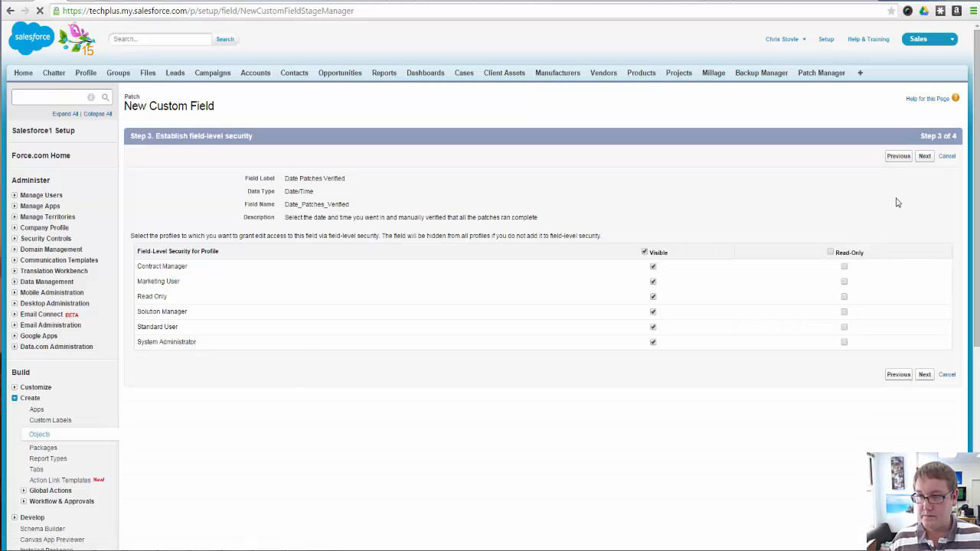
{"action": "left_click", "coordinate": [925, 156]}
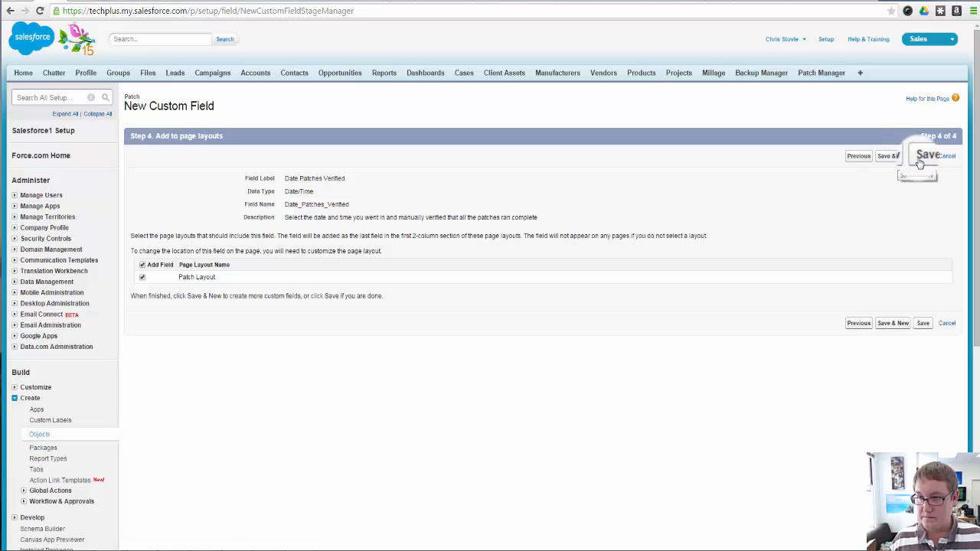
{"action": "left_click", "coordinate": [921, 156]}
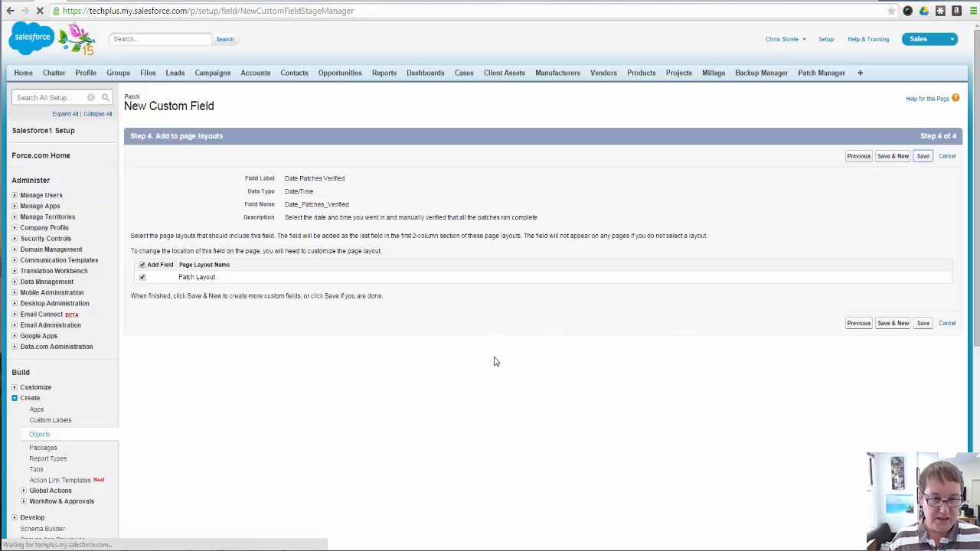
Create a Patch field dependency with Patches Completed as controlling field and Patch Status as dependent field, and continue to its values
{"action": "scroll", "coordinate": [400, 343], "scroll_direction": "down", "scroll_amount": 2}
{"action": "scroll", "coordinate": [380, 372], "scroll_direction": "down", "scroll_amount": 4}
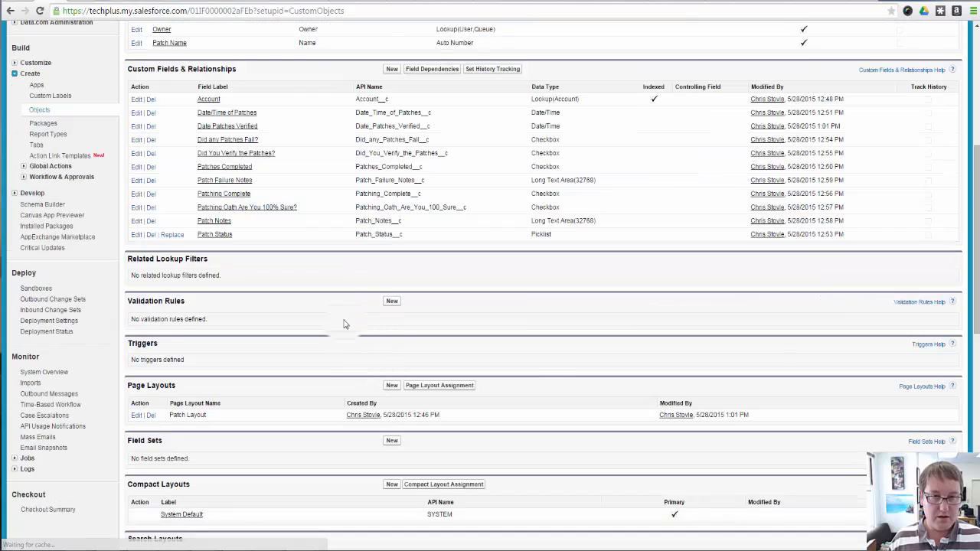
{"action": "scroll", "coordinate": [344, 324], "scroll_direction": "up", "scroll_amount": 3}
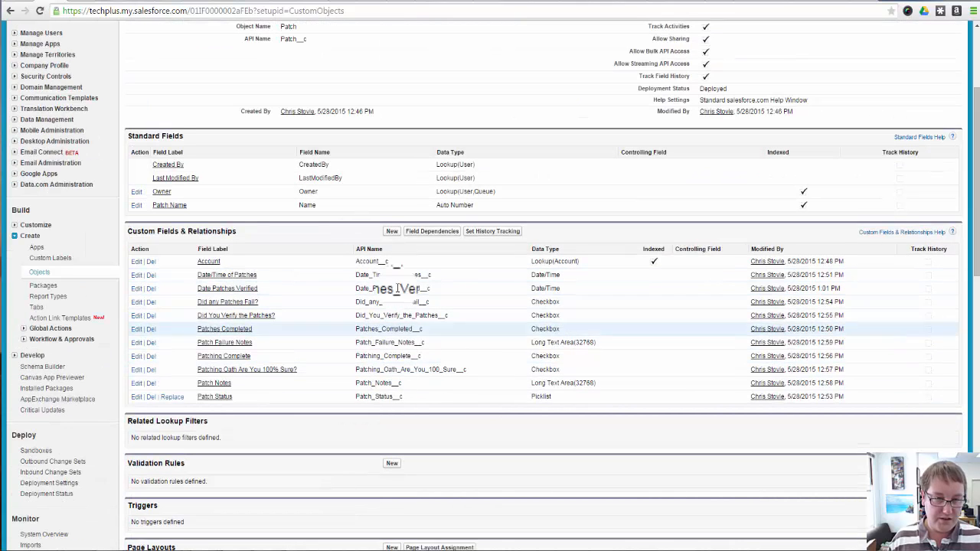
{"action": "scroll", "coordinate": [339, 420], "scroll_direction": "down", "scroll_amount": 1}
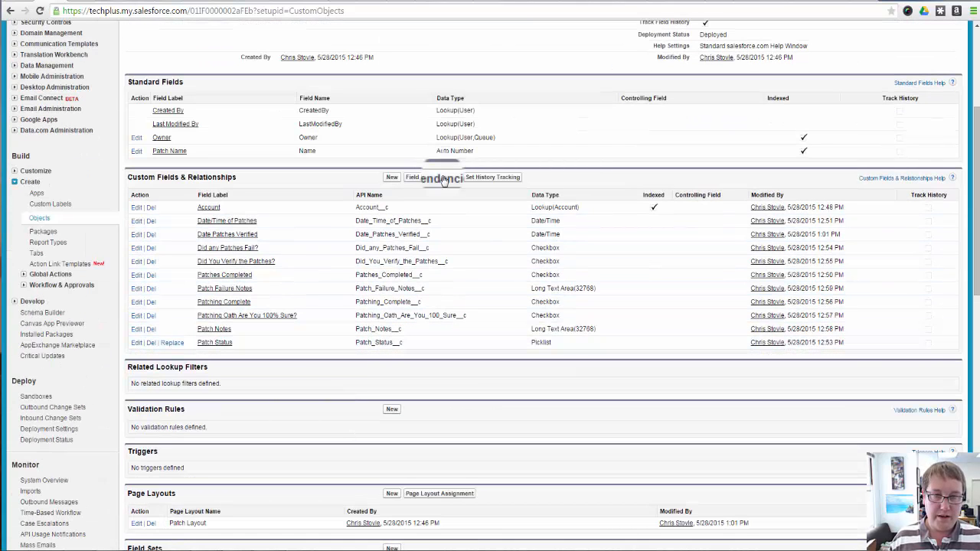
{"action": "left_click", "coordinate": [430, 178]}
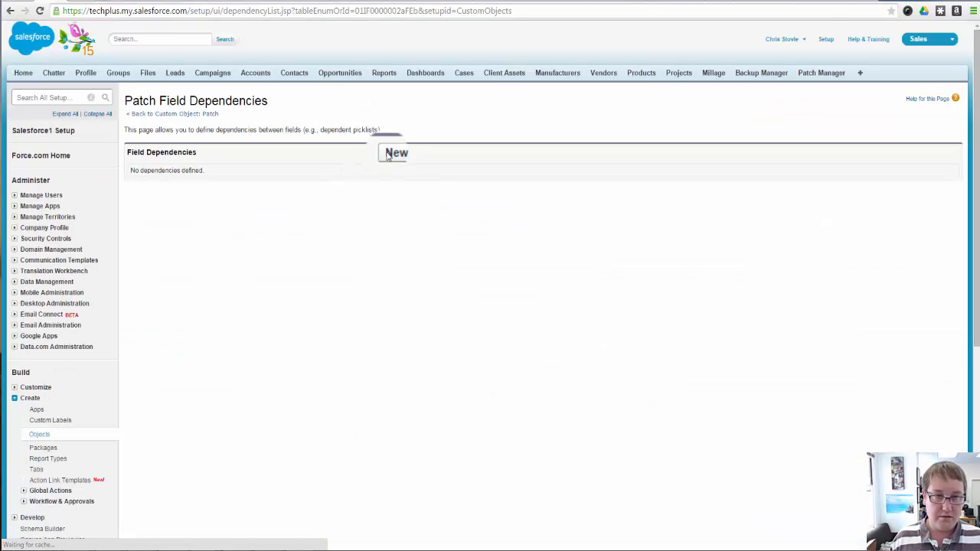
{"action": "left_click", "coordinate": [394, 151]}
{"action": "left_click", "coordinate": [309, 216]}
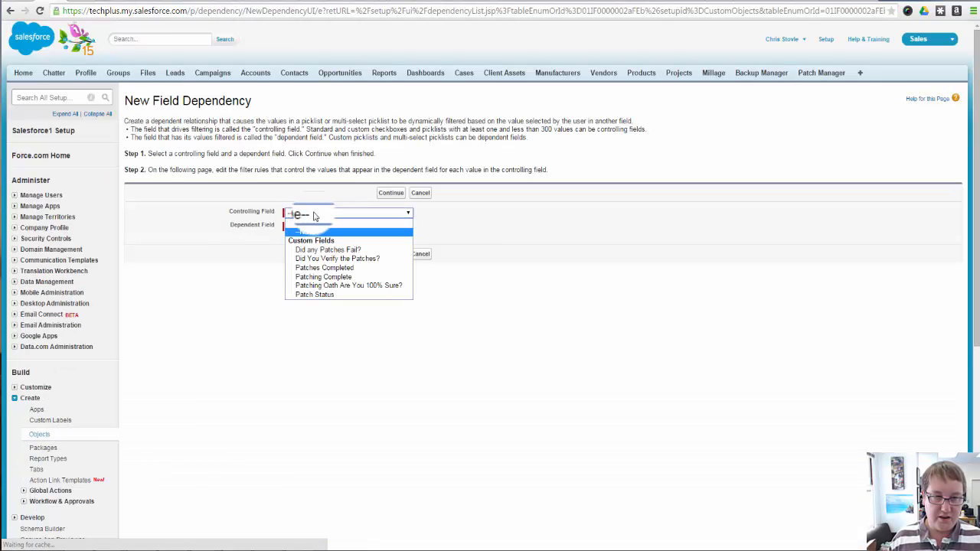
{"action": "left_click", "coordinate": [313, 217]}
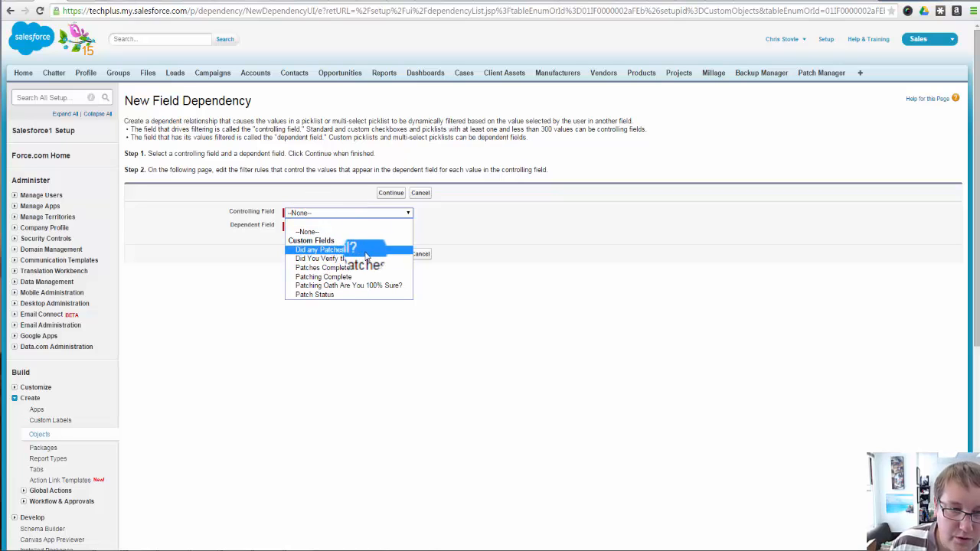
{"action": "left_click", "coordinate": [352, 267]}
{"action": "left_click", "coordinate": [314, 226]}
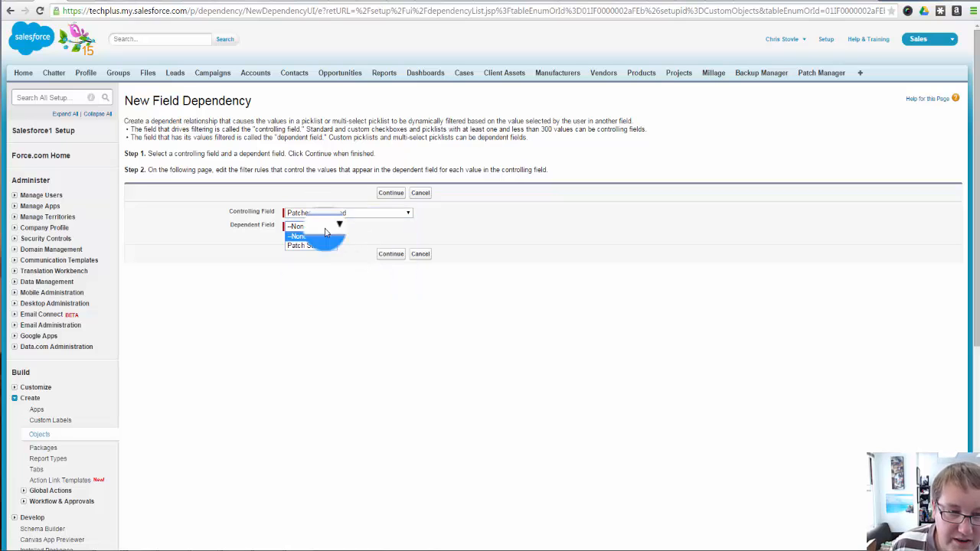
{"action": "left_click", "coordinate": [316, 236]}
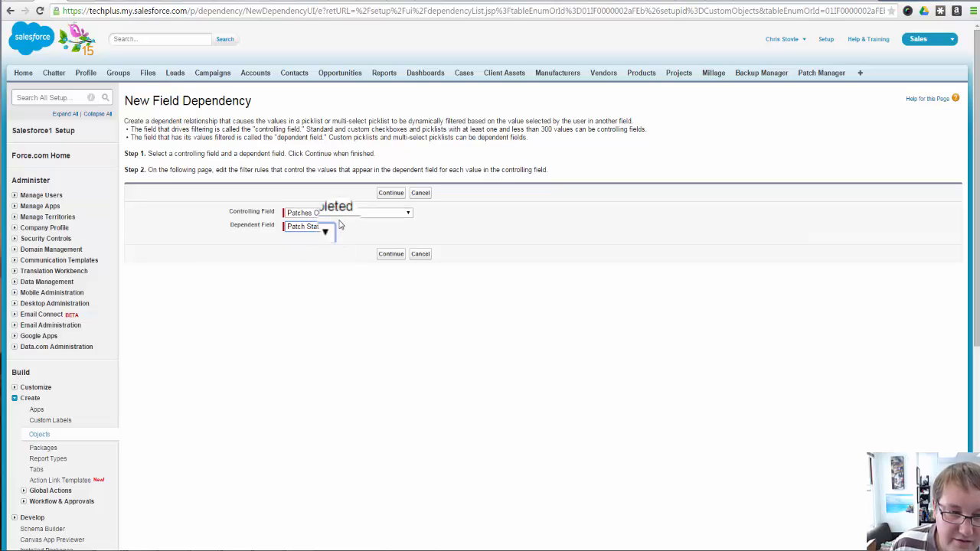
{"action": "left_click", "coordinate": [391, 254]}
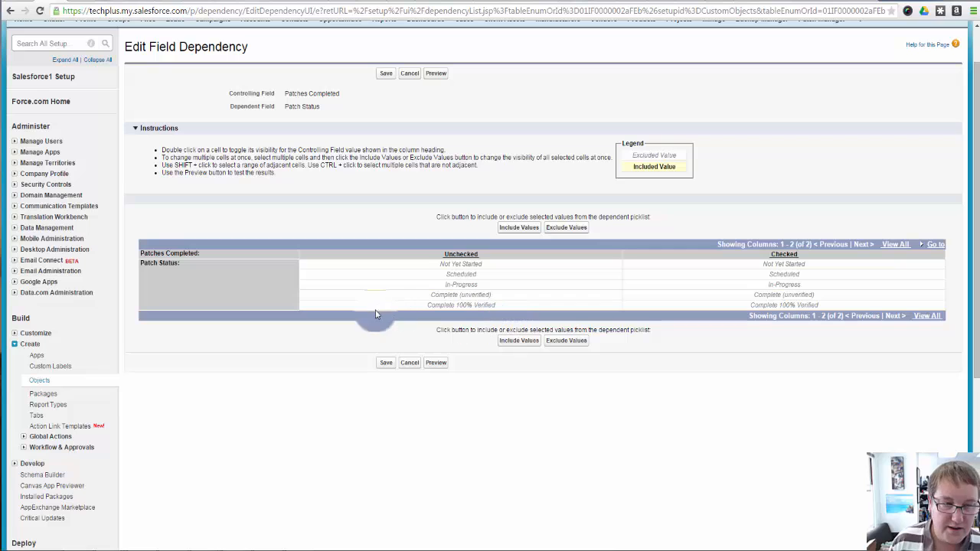
Include the Not Yet Started, Scheduled and In-Progress statuses for when Patches Completed is unchecked
{"action": "left_click", "coordinate": [475, 266]}
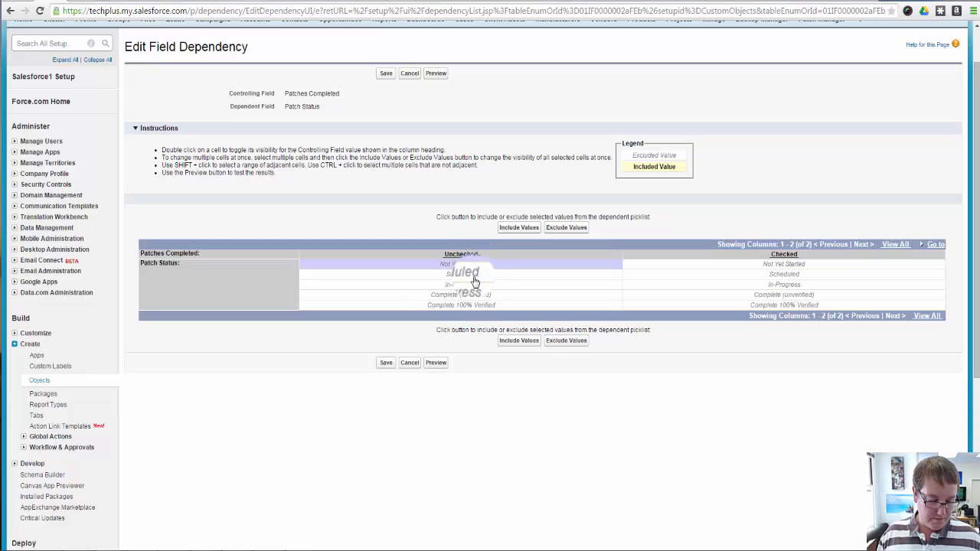
{"action": "left_click", "coordinate": [474, 277], "text": "ctrl"}
{"action": "left_click", "coordinate": [474, 285], "text": "ctrl"}
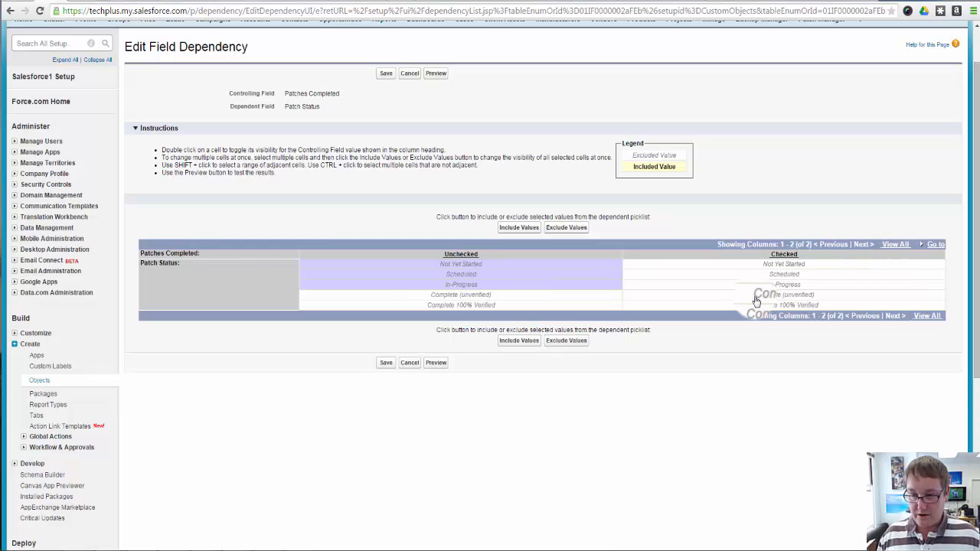
{"action": "left_click", "coordinate": [525, 342]}
Include only the Complete (unverified) status for when Patches Completed is checked
{"action": "left_click", "coordinate": [773, 295]}
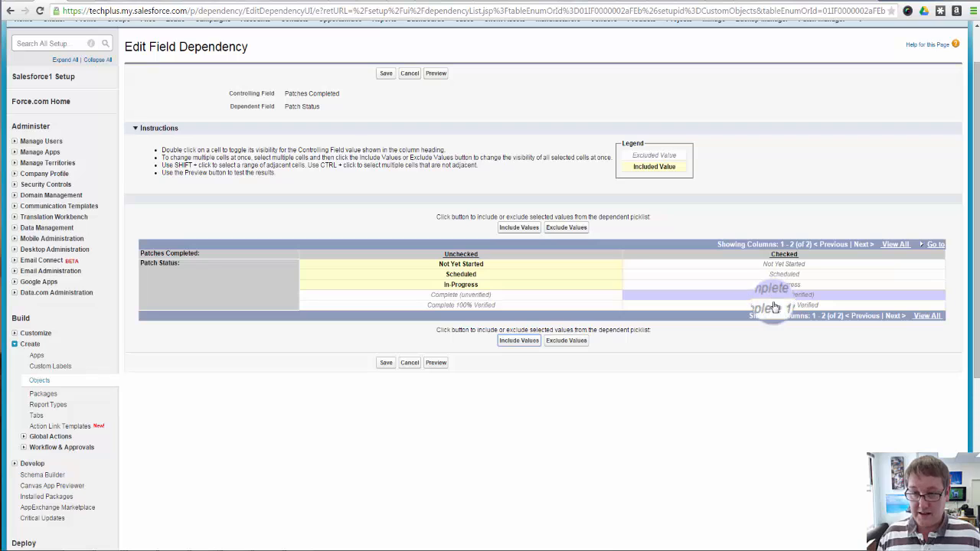
{"action": "left_click", "coordinate": [771, 306], "text": "shift"}
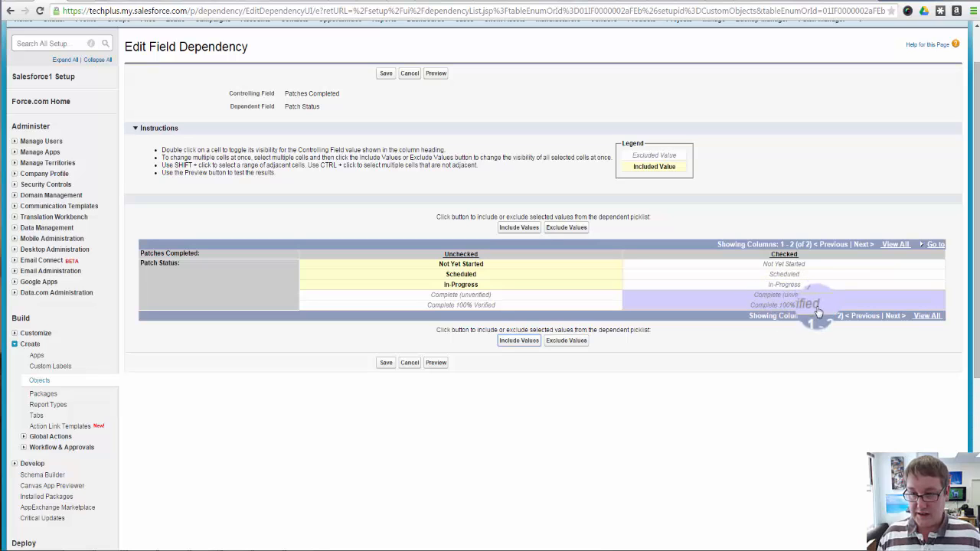
{"action": "left_click", "coordinate": [808, 307]}
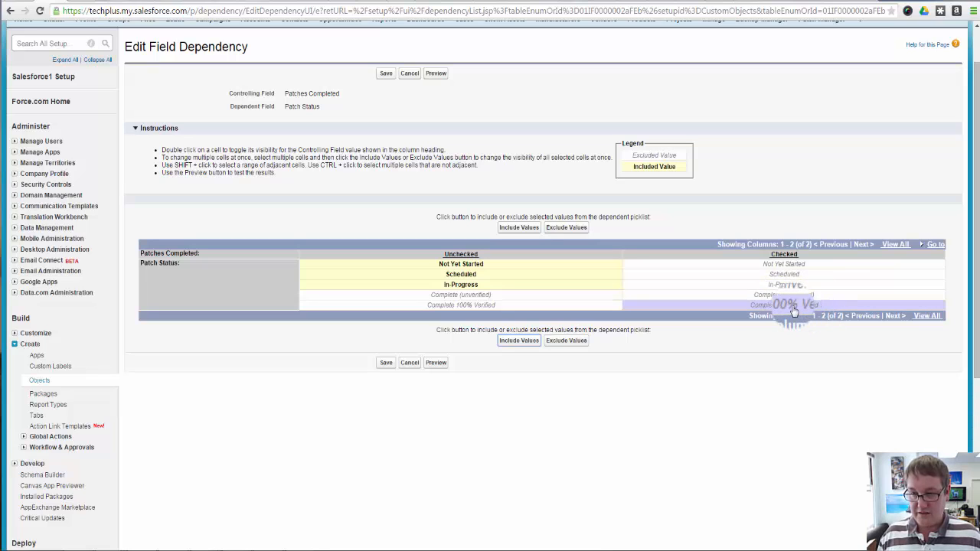
{"action": "left_click", "coordinate": [804, 296]}
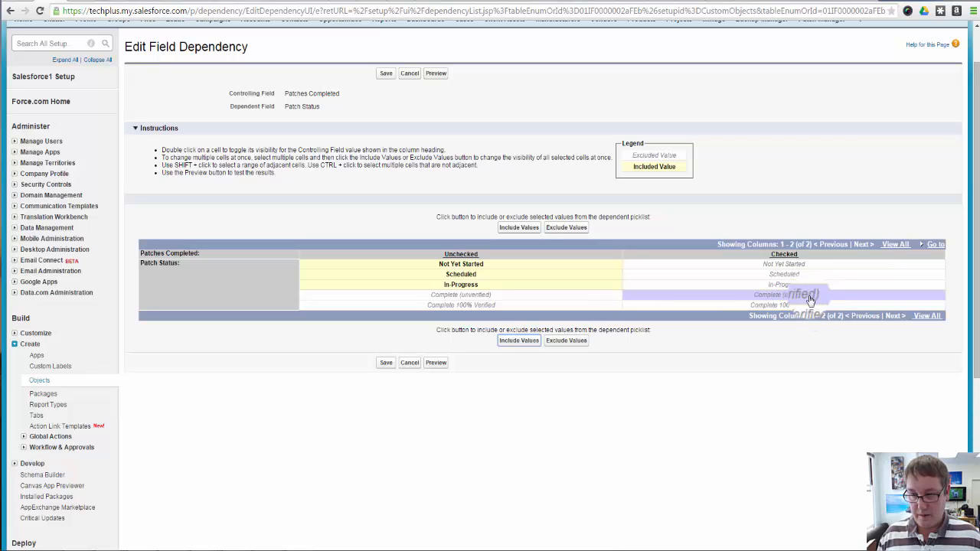
{"action": "left_click", "coordinate": [519, 339]}
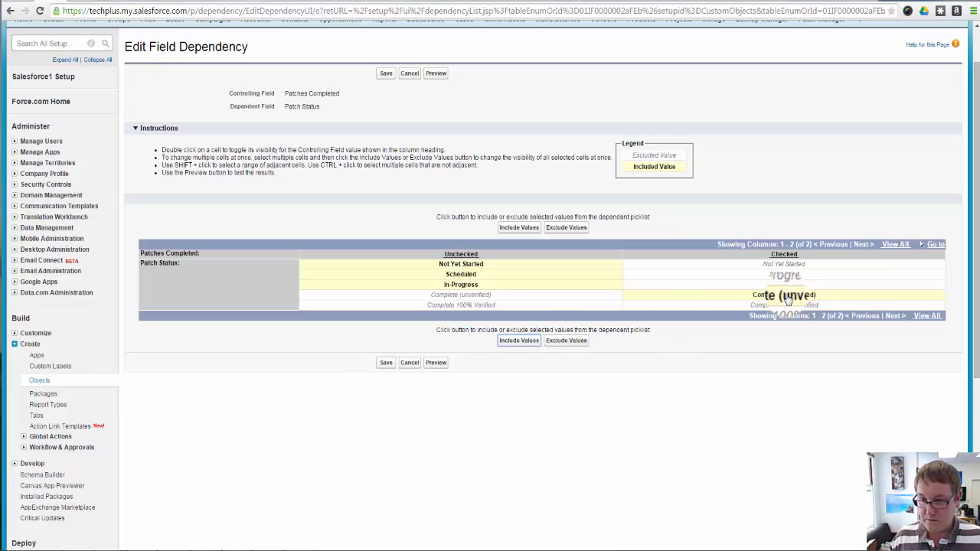
Preview the dependent picklist, trying Not Yet Started with Patches Completed unchecked and Complete (unverified) with it checked, and close the preview
{"action": "left_click", "coordinate": [432, 365]}
{"action": "left_click_drag", "start_coordinate": [351, 373], "coordinate": [400, 198]}
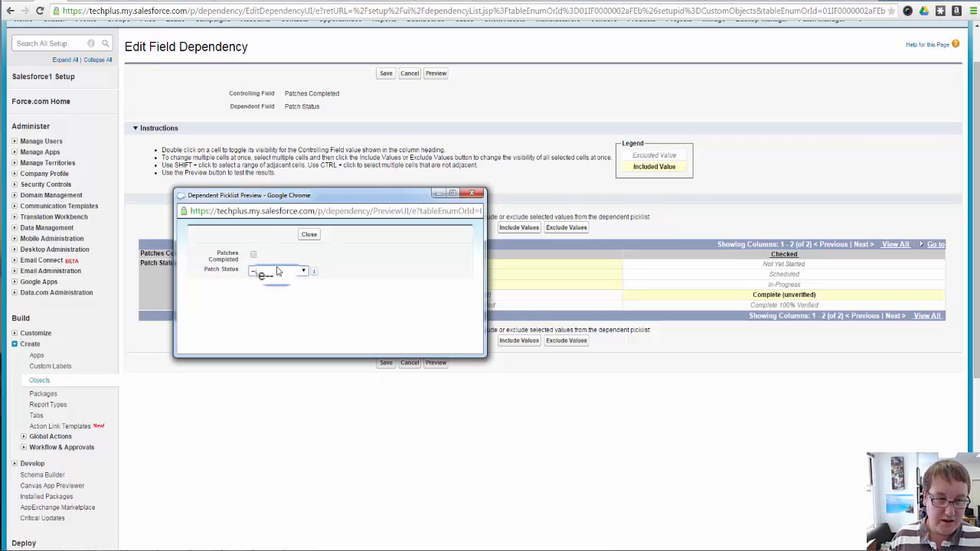
{"action": "left_click", "coordinate": [278, 271]}
{"action": "left_click", "coordinate": [277, 289]}
{"action": "left_click", "coordinate": [290, 272]}
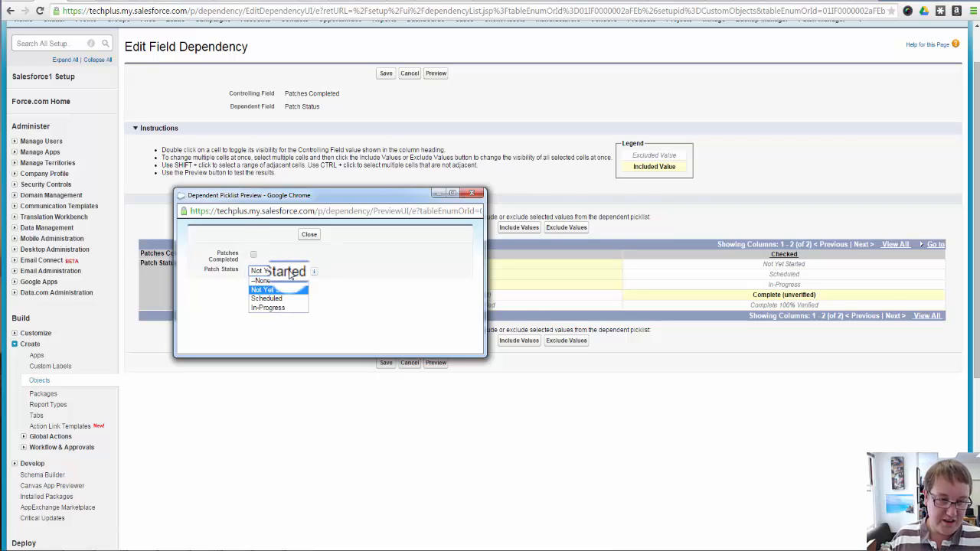
{"action": "left_click", "coordinate": [281, 291]}
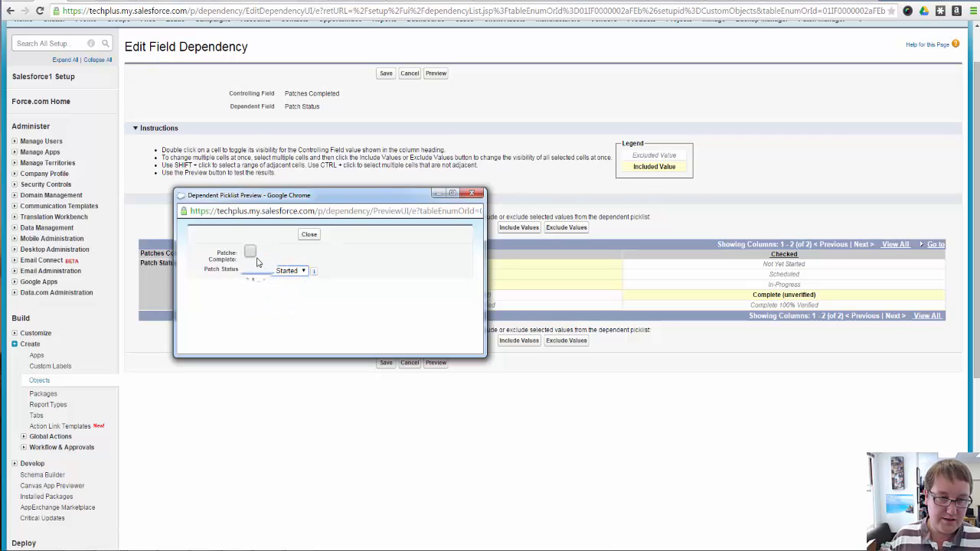
{"action": "left_click", "coordinate": [282, 272]}
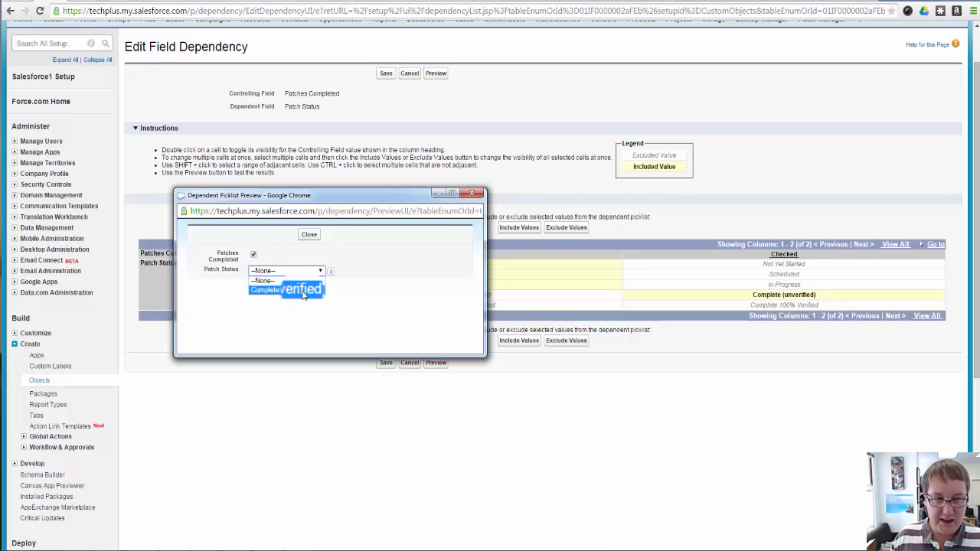
{"action": "left_click", "coordinate": [302, 293]}
{"action": "left_click", "coordinate": [308, 235]}
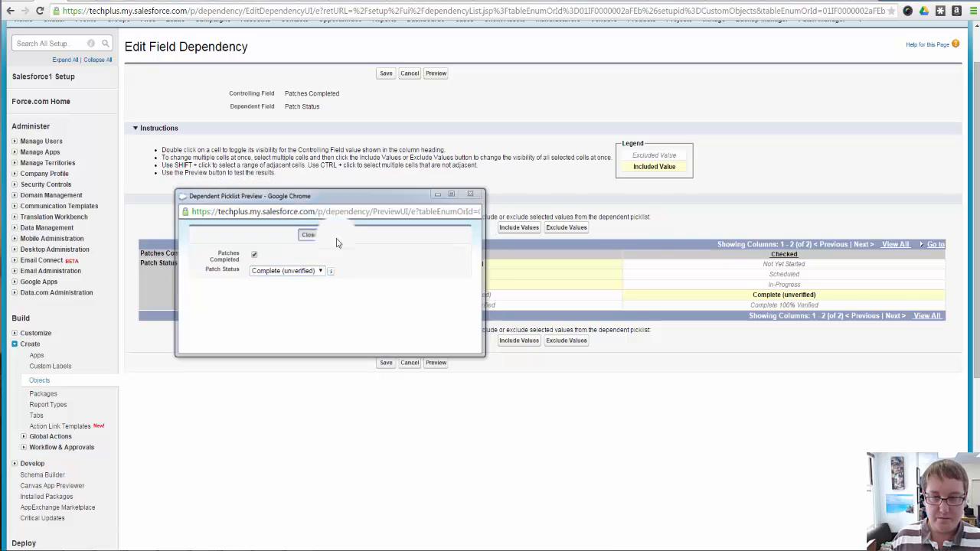
Save the field dependency between Patches Completed and Patch Status
{"action": "left_click", "coordinate": [386, 362]}
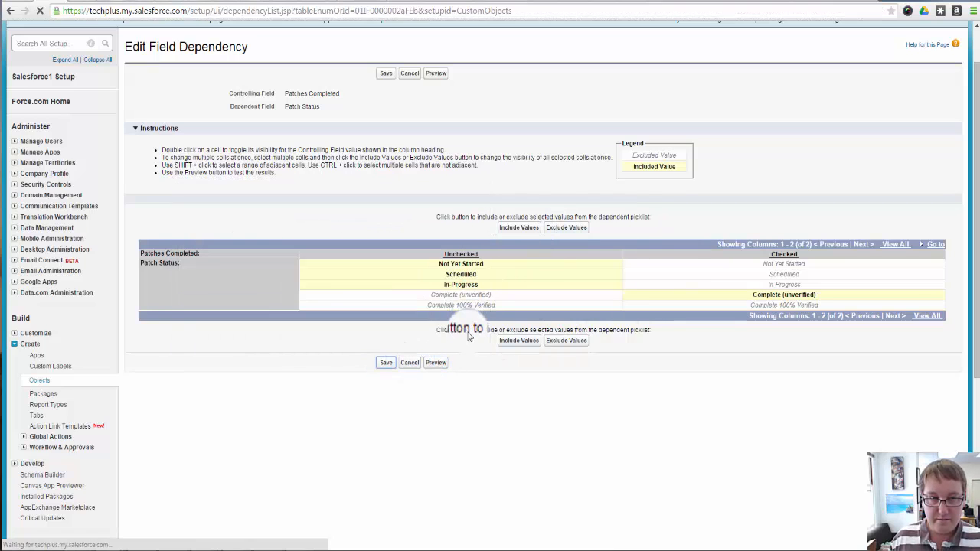
{"action": "left_click", "coordinate": [391, 153]}
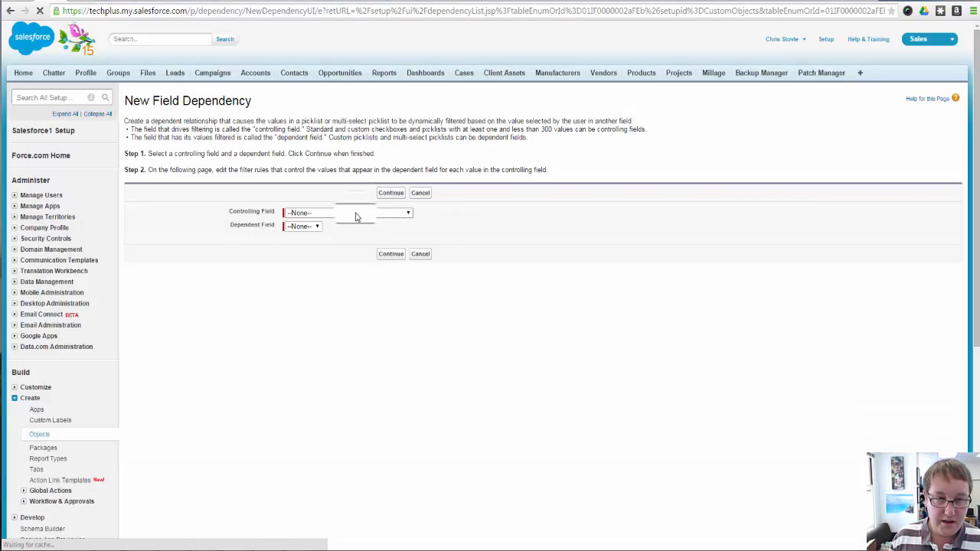
{"action": "left_click", "coordinate": [355, 215]}
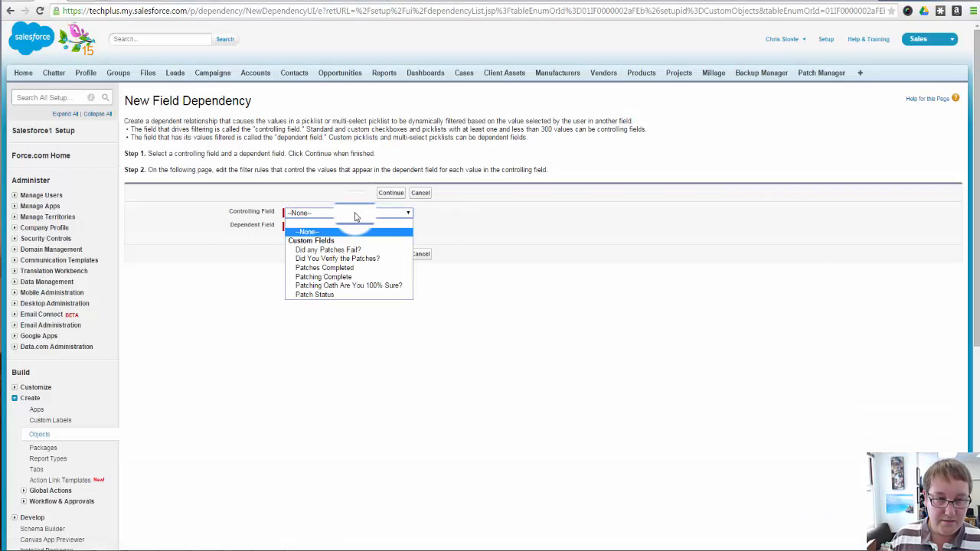
{"action": "left_click", "coordinate": [344, 267]}
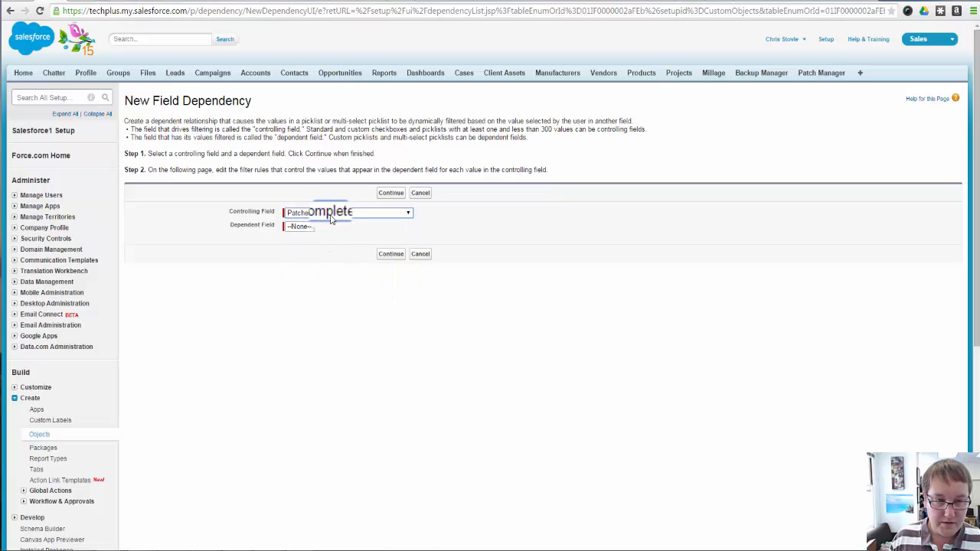
{"action": "left_click", "coordinate": [310, 228]}
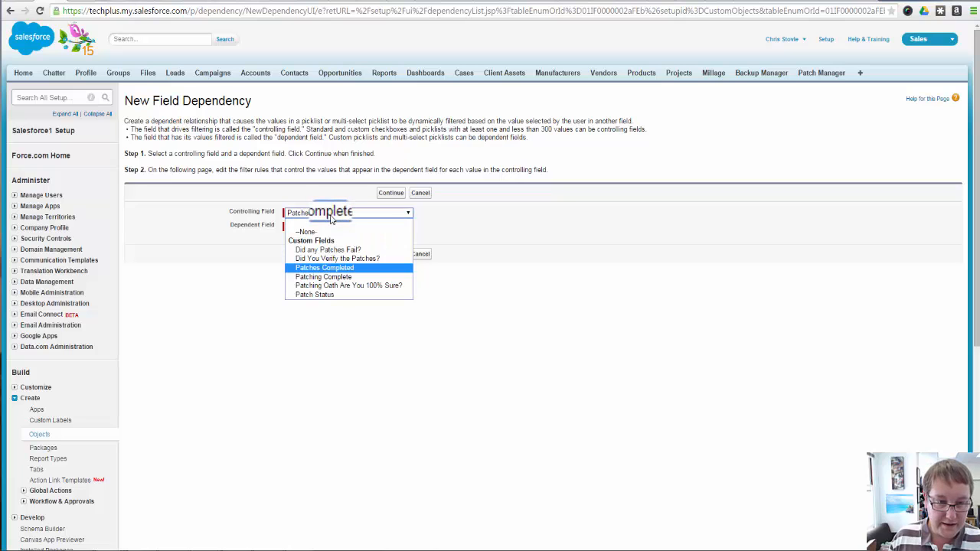
{"action": "left_click", "coordinate": [344, 259]}
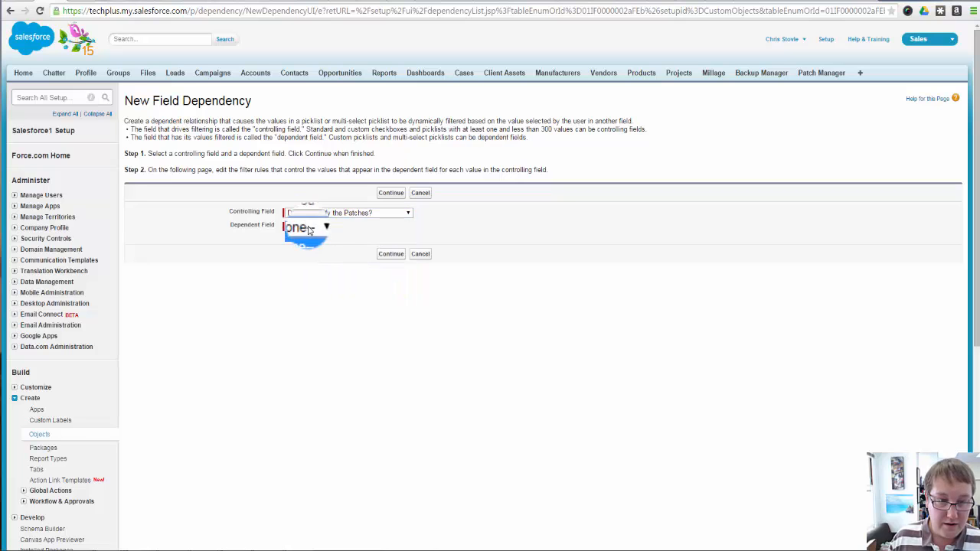
{"action": "left_click", "coordinate": [335, 217]}
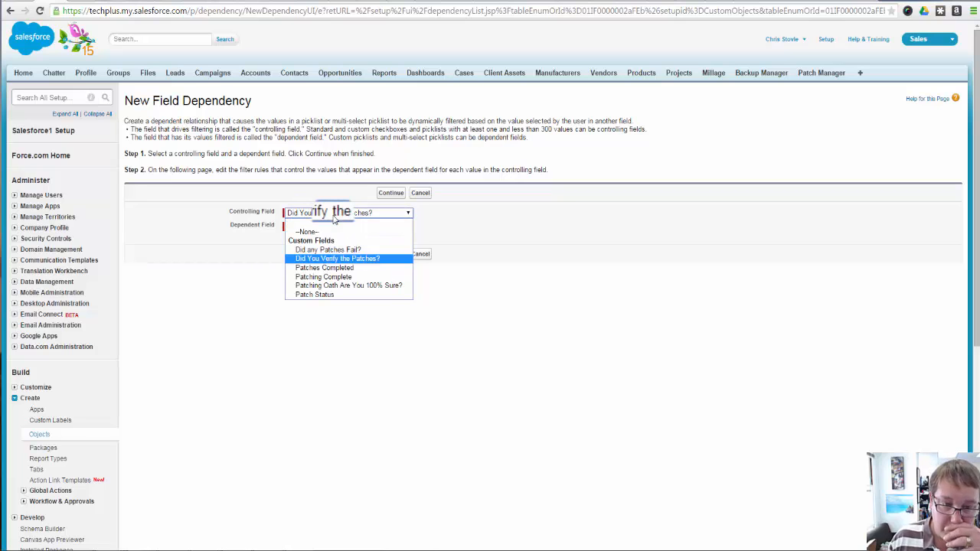
{"action": "left_click", "coordinate": [356, 277]}
{"action": "left_click", "coordinate": [316, 227]}
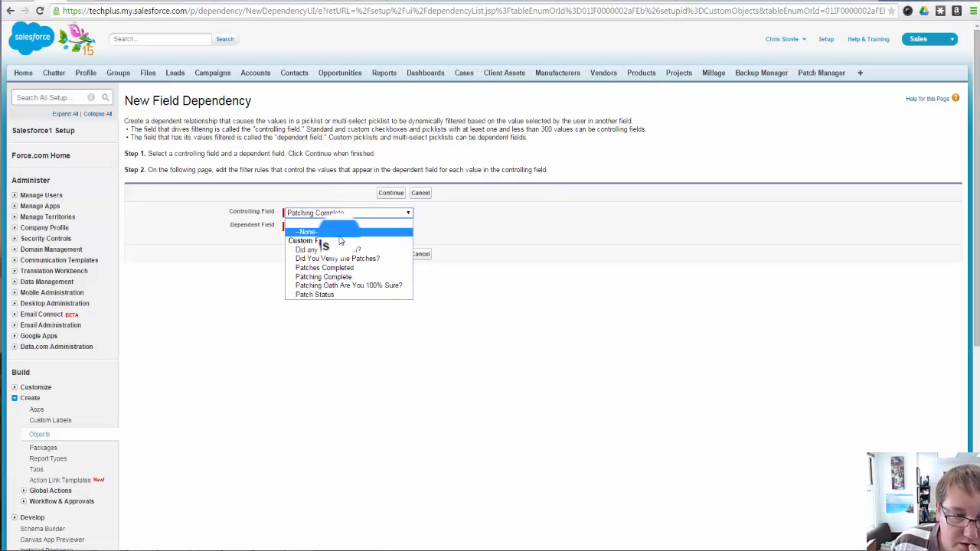
{"action": "left_click", "coordinate": [345, 294]}
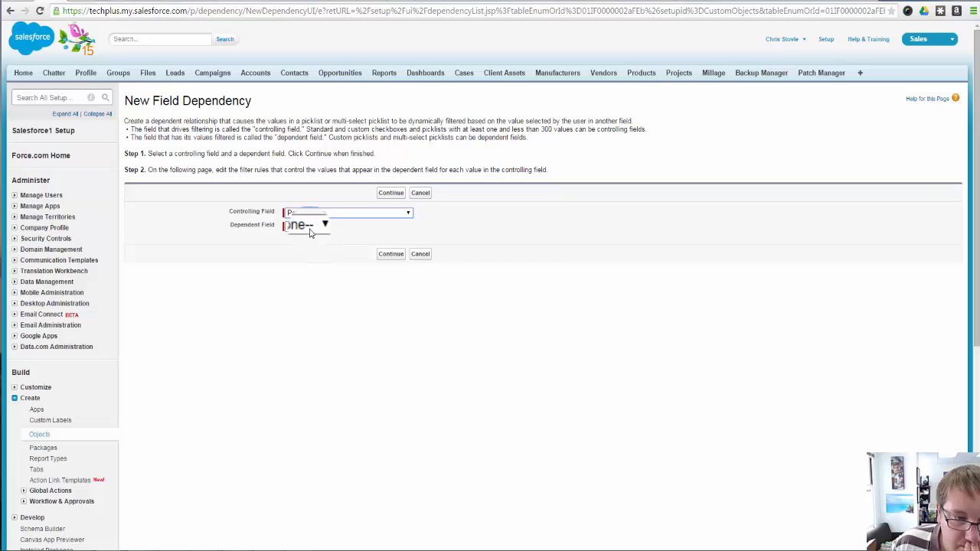
{"action": "left_click", "coordinate": [310, 229]}
{"action": "left_click", "coordinate": [310, 230]}
{"action": "left_click", "coordinate": [315, 214]}
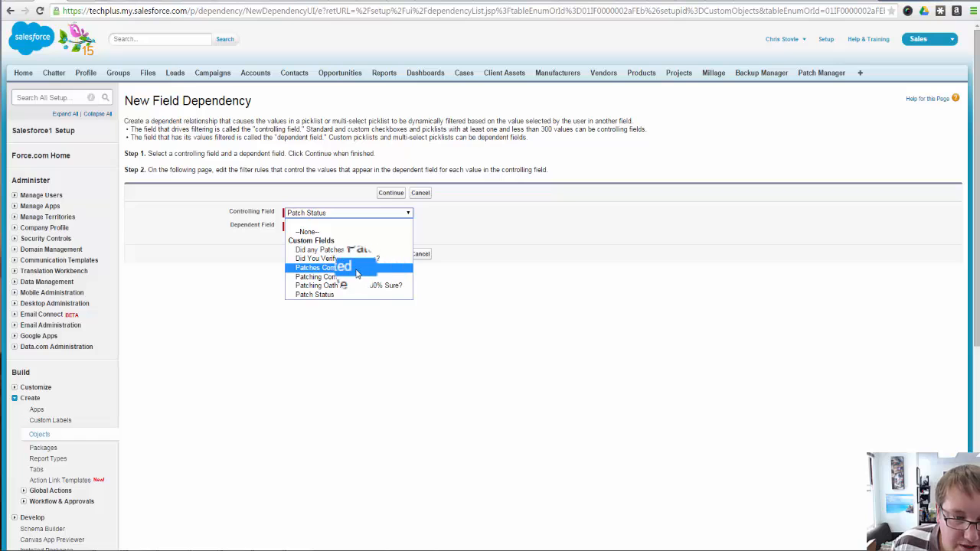
{"action": "left_click", "coordinate": [321, 294]}
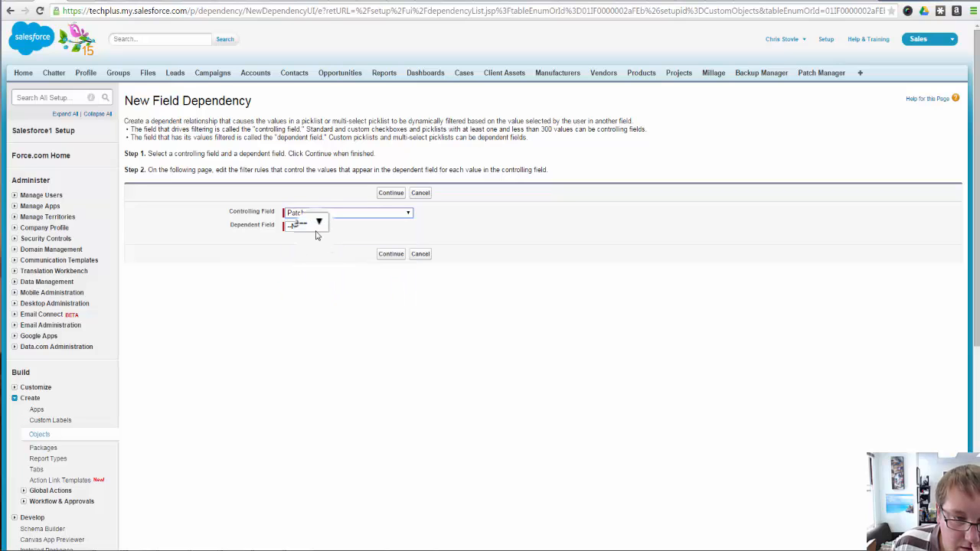
{"action": "left_click", "coordinate": [317, 228]}
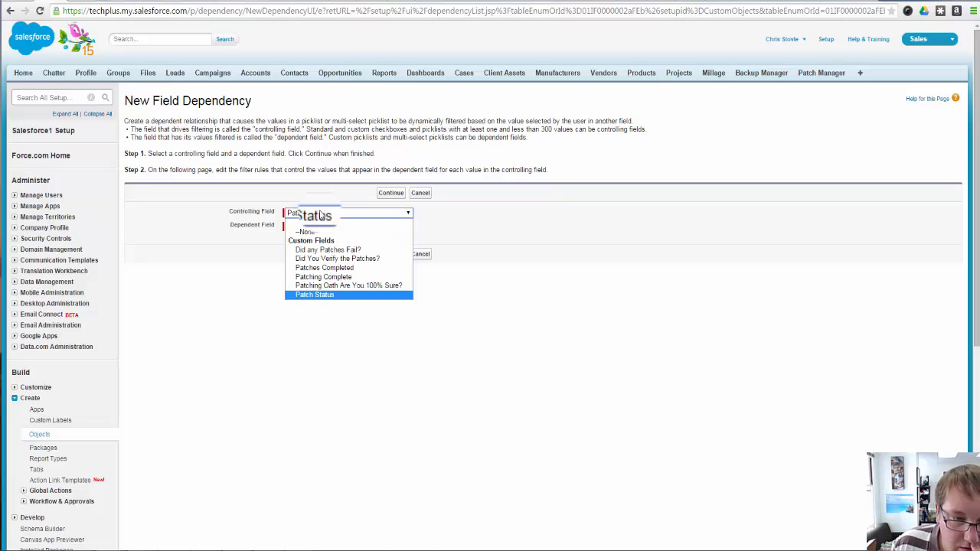
{"action": "left_click", "coordinate": [355, 276]}
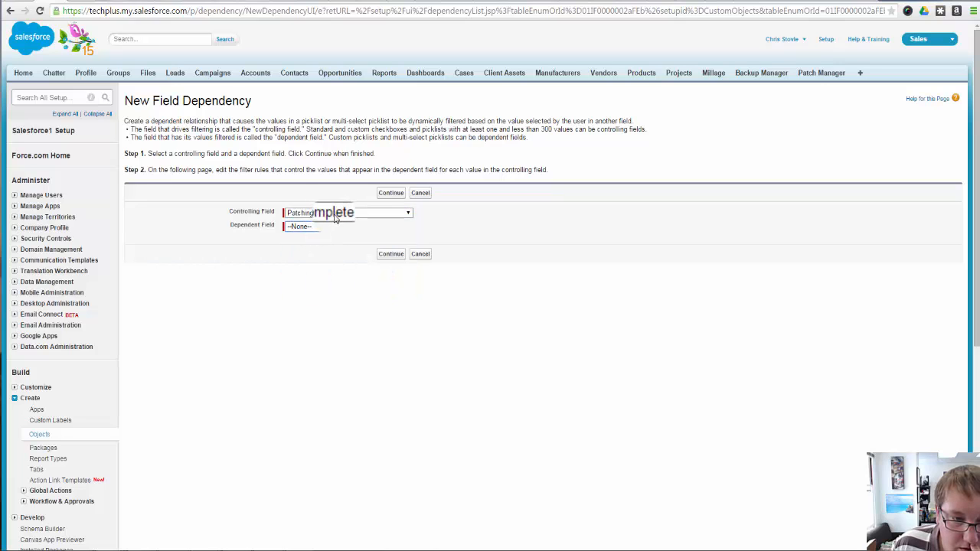
{"action": "left_click", "coordinate": [334, 215]}
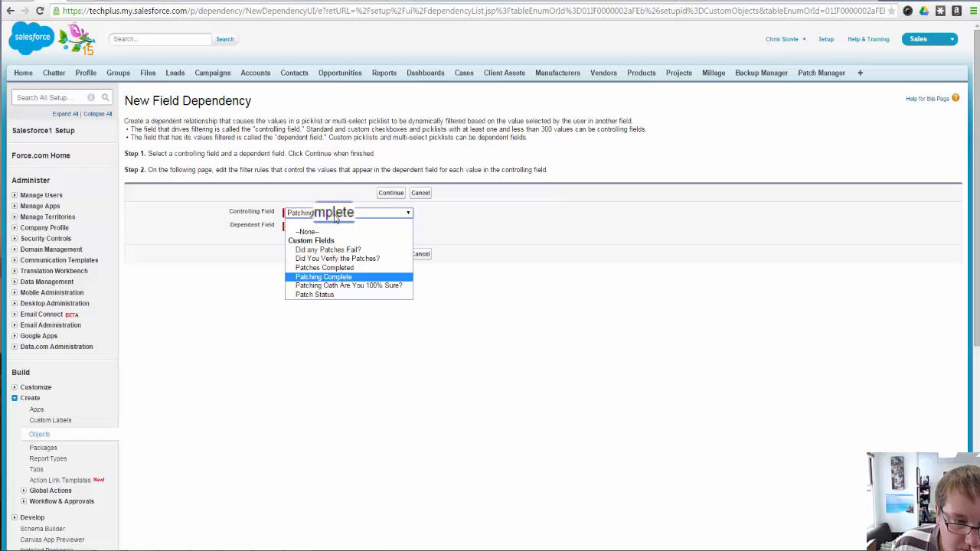
{"action": "left_click", "coordinate": [357, 270]}
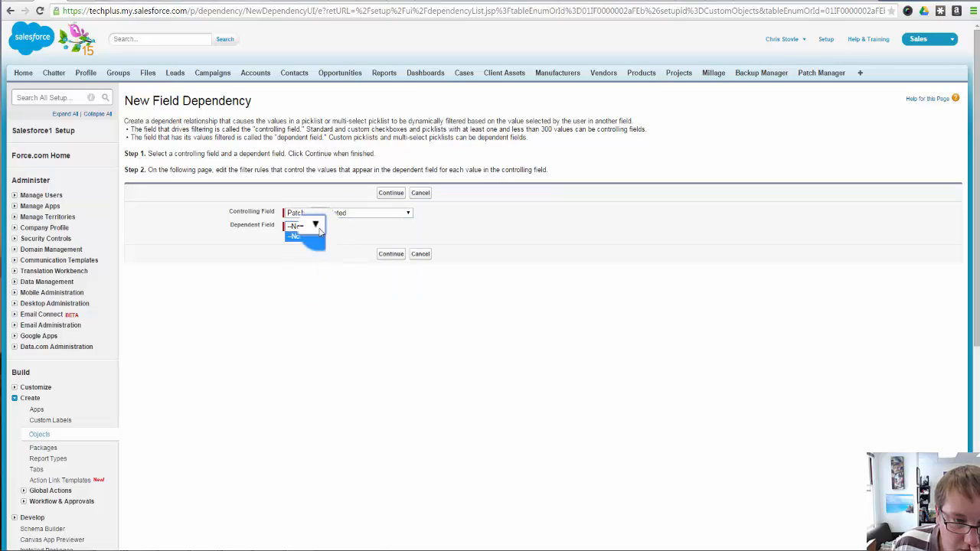
{"action": "left_click", "coordinate": [420, 255]}
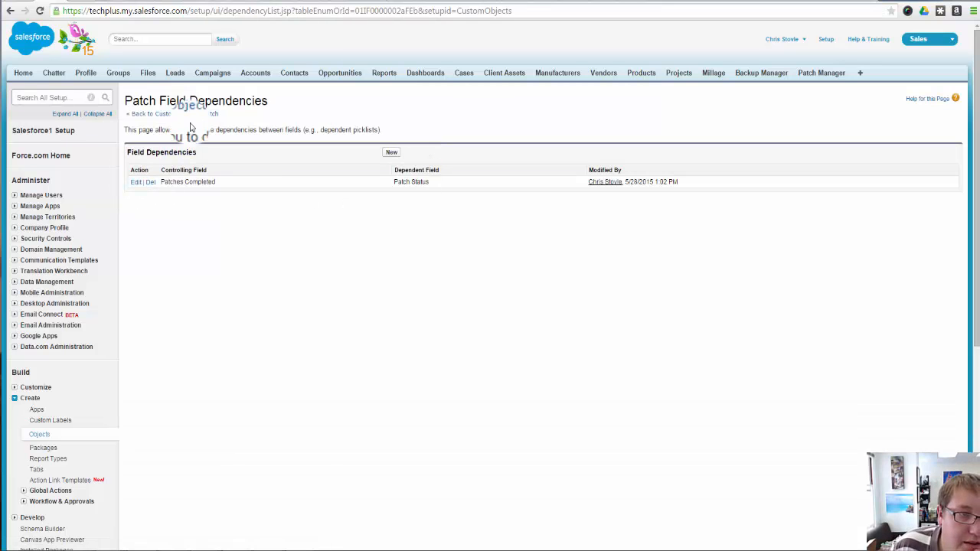
Examine the Patch object's custom fields and the statuses included in its Patches Completed field dependency, leaving the dependency without saving
{"action": "left_click", "coordinate": [212, 115]}
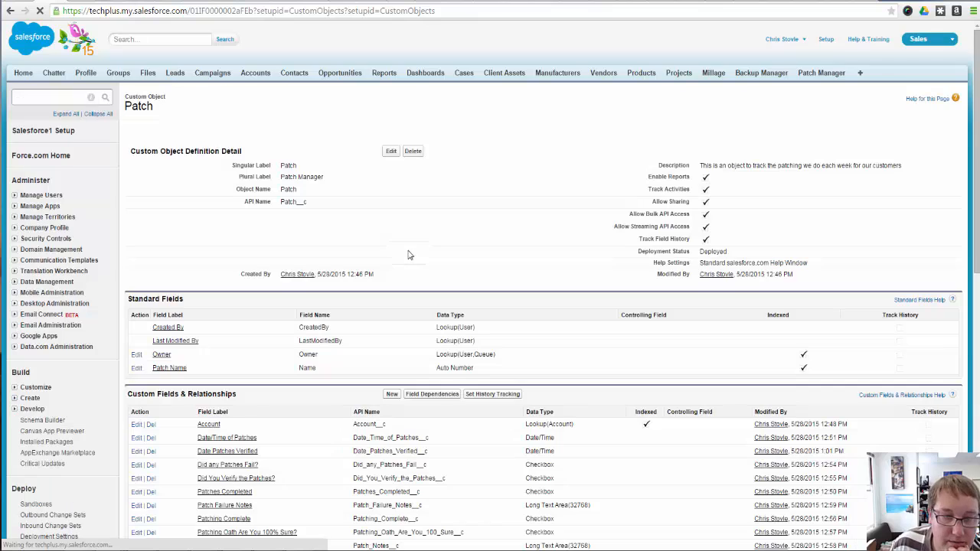
{"action": "scroll", "coordinate": [405, 341], "scroll_direction": "down", "scroll_amount": 2}
{"action": "scroll", "coordinate": [405, 340], "scroll_direction": "down", "scroll_amount": 1}
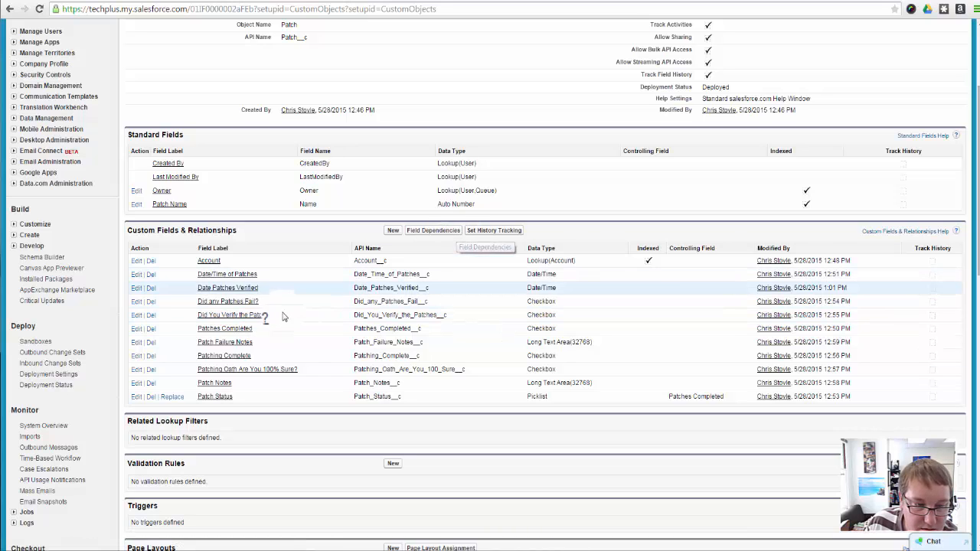
{"action": "left_click", "coordinate": [430, 232]}
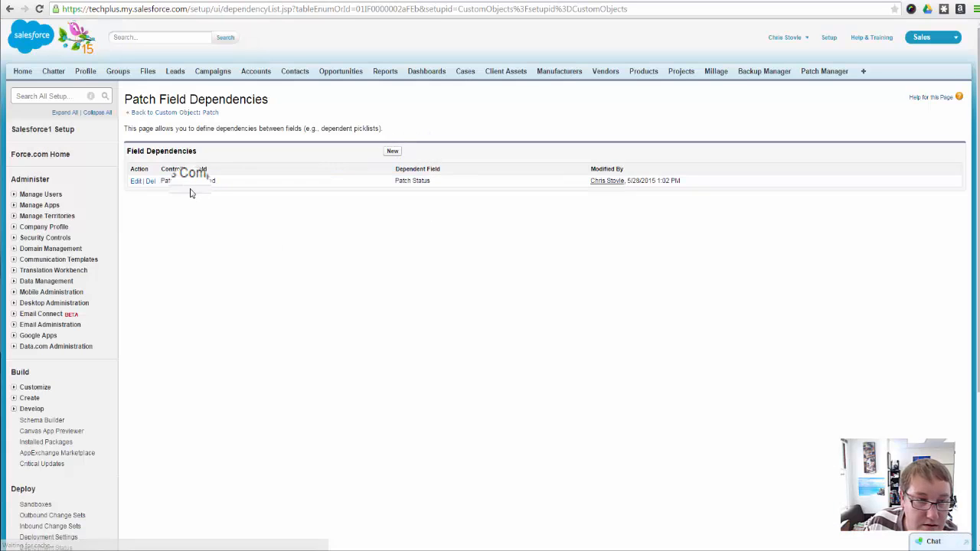
{"action": "left_click", "coordinate": [135, 181]}
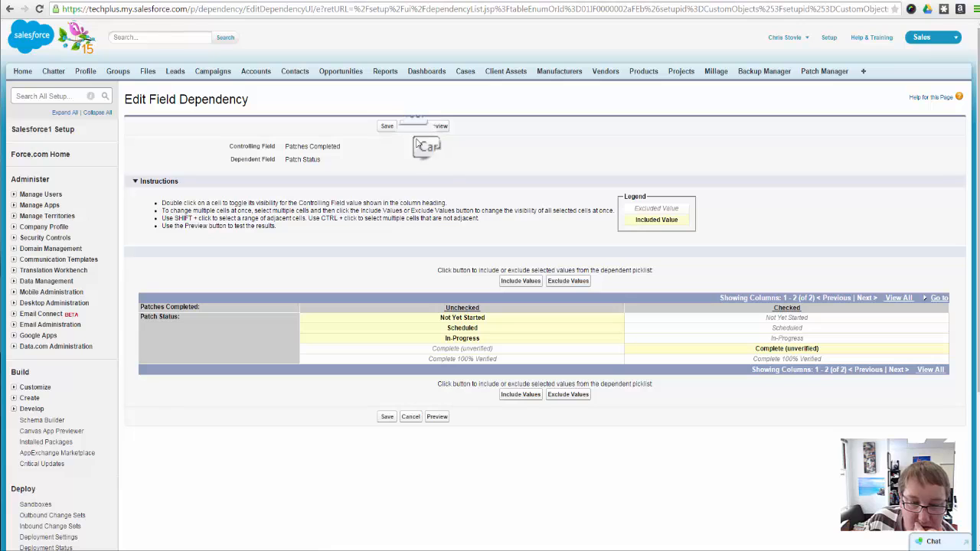
{"action": "left_click", "coordinate": [410, 416]}
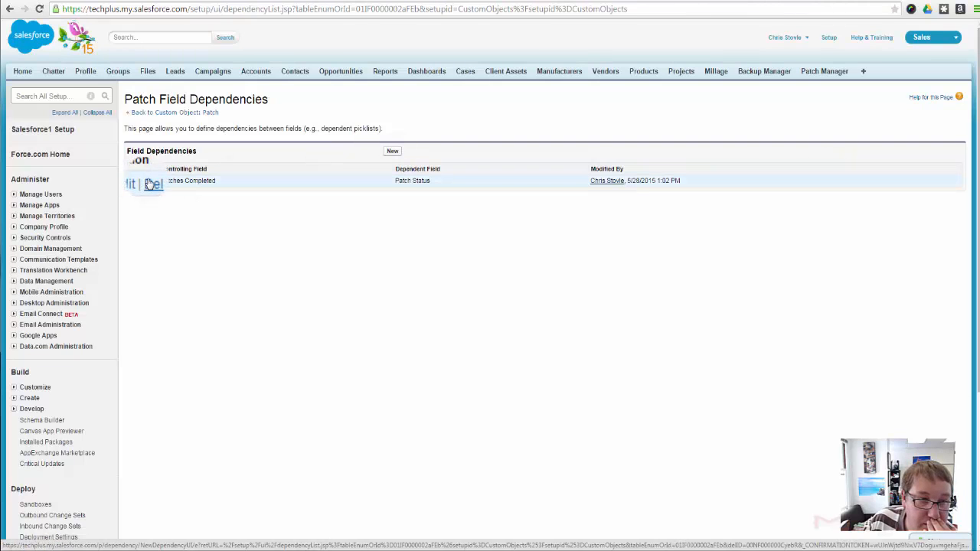
Delete the Patch field dependency that has Patches Completed controlling Patch Status
{"action": "left_click", "coordinate": [151, 182]}
{"action": "left_click", "coordinate": [526, 84]}
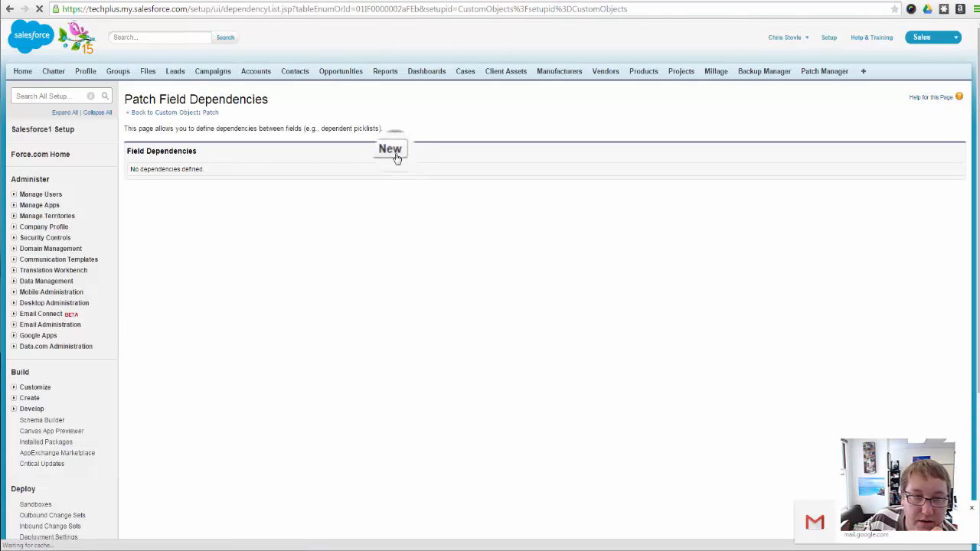
Try to create a Patch field dependency with Patch Status as both the controlling and the dependent field
{"action": "left_click", "coordinate": [393, 152]}
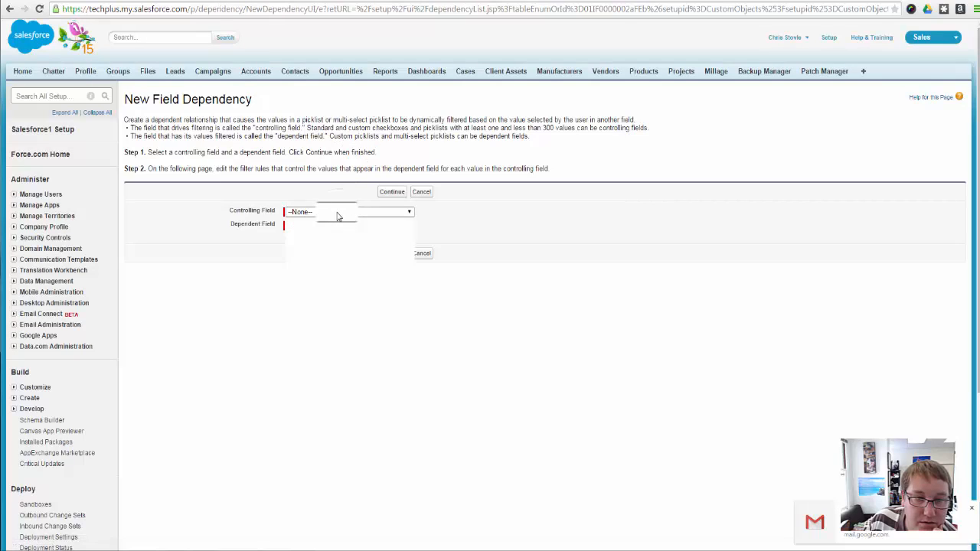
{"action": "left_click", "coordinate": [341, 212]}
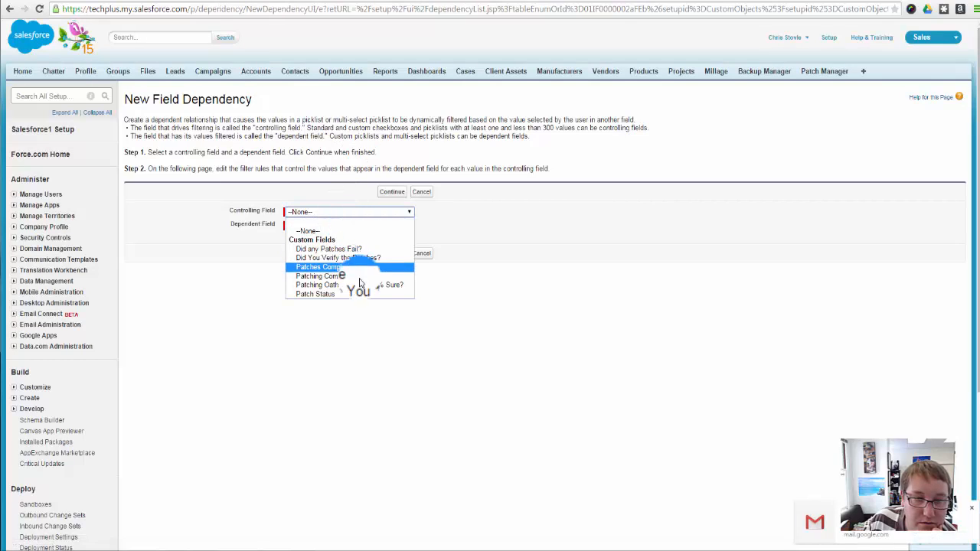
{"action": "left_click", "coordinate": [316, 294]}
{"action": "left_click", "coordinate": [327, 226]}
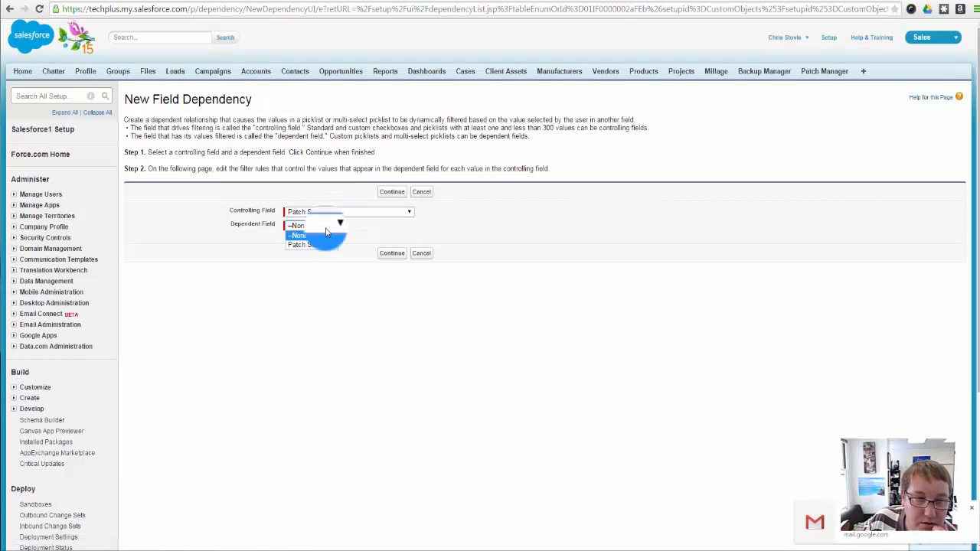
{"action": "left_click", "coordinate": [322, 213]}
{"action": "left_click", "coordinate": [322, 217]}
{"action": "left_click", "coordinate": [323, 227]}
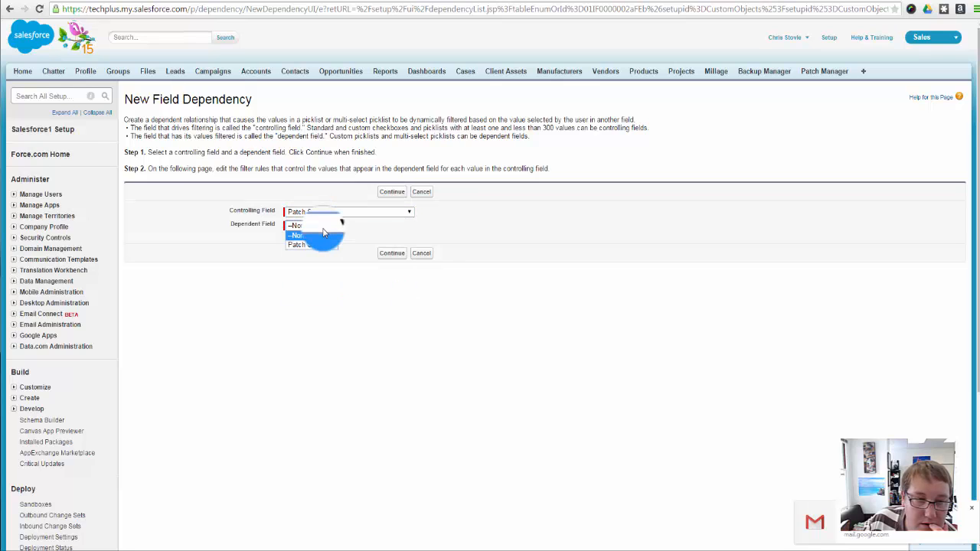
{"action": "left_click", "coordinate": [322, 243]}
{"action": "left_click", "coordinate": [402, 253]}
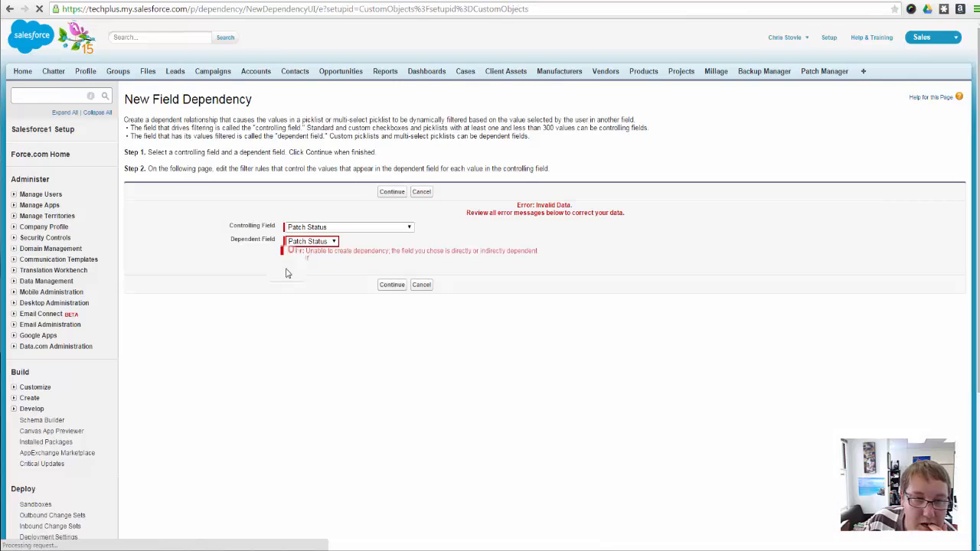
Change the controlling field to Patching Complete, keeping Patch Status as dependent field, and continue to the dependency's values
{"action": "left_click", "coordinate": [309, 244]}
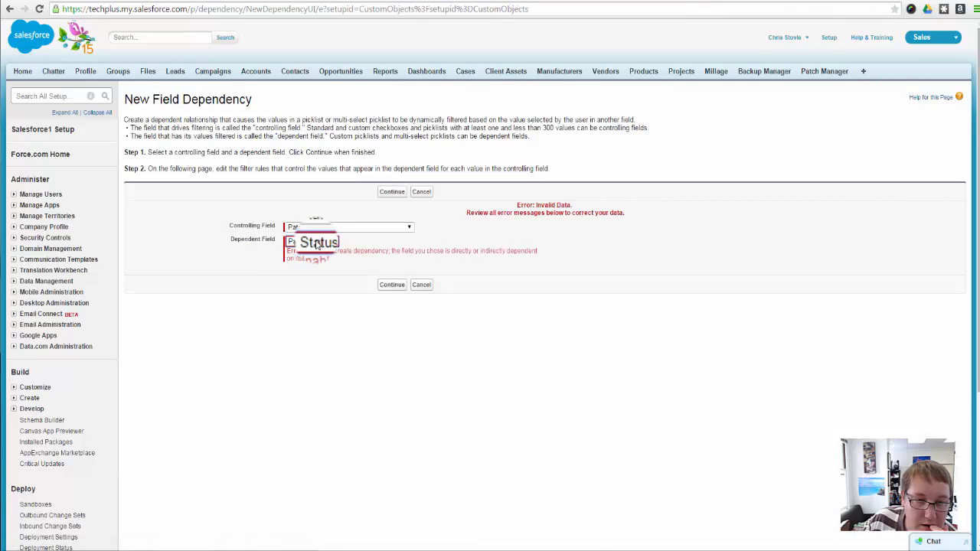
{"action": "left_click", "coordinate": [330, 228]}
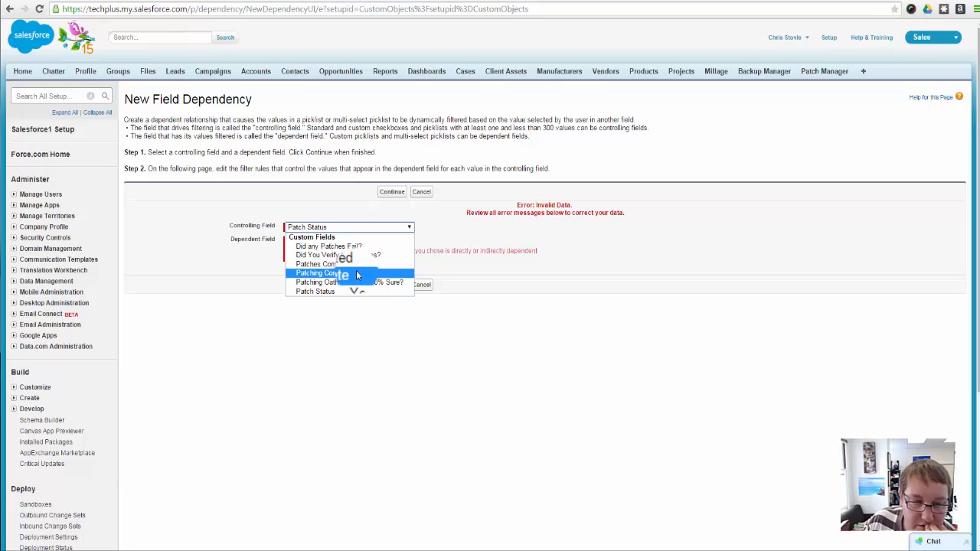
{"action": "left_click", "coordinate": [355, 274]}
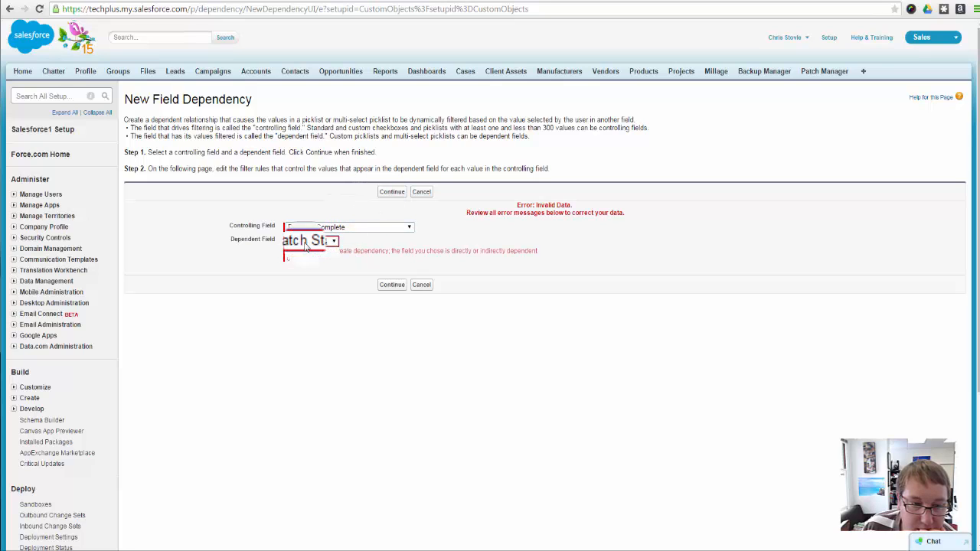
{"action": "left_click", "coordinate": [387, 284]}
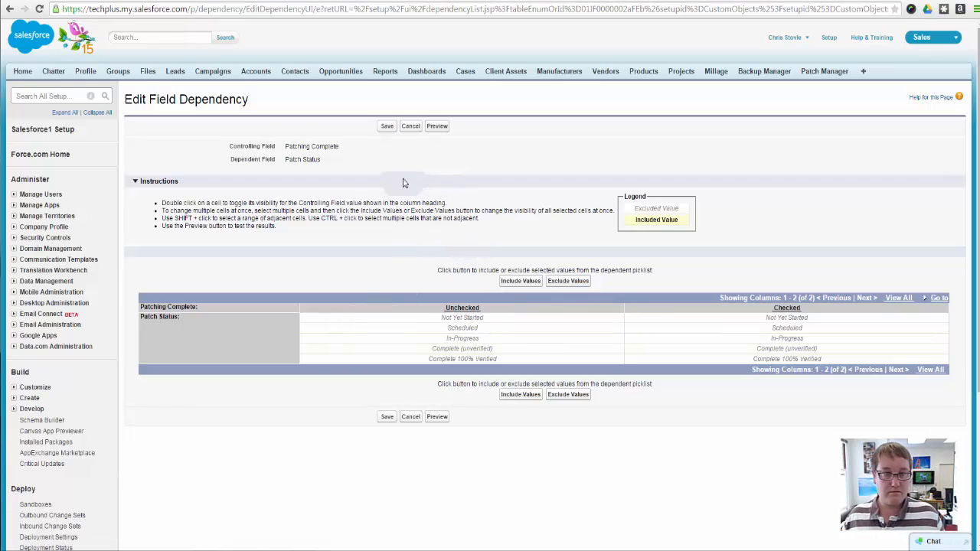
Include the Not Yet Started, Scheduled and In-Progress statuses for when Patching Complete is unchecked
{"action": "left_click", "coordinate": [449, 320]}
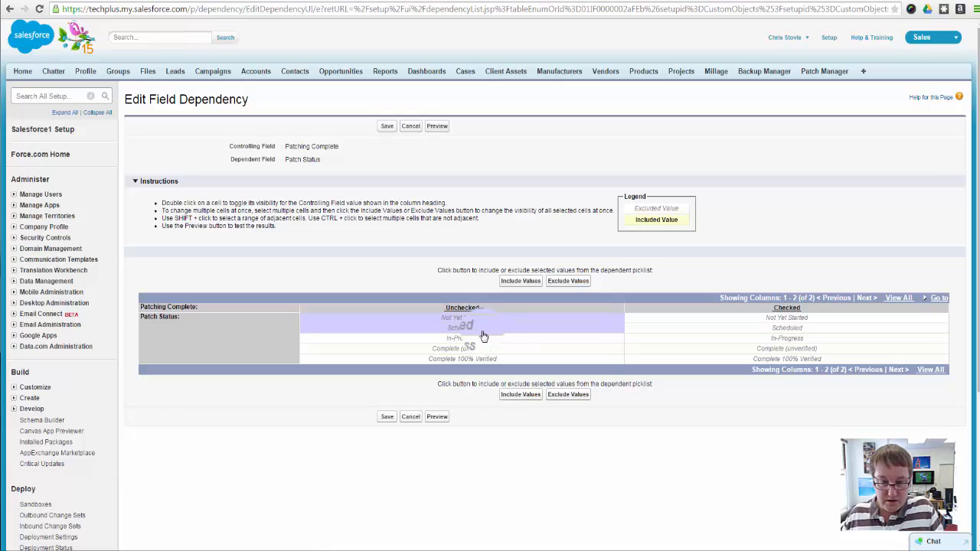
{"action": "left_click", "coordinate": [476, 338], "text": "shift"}
{"action": "left_click", "coordinate": [520, 394]}
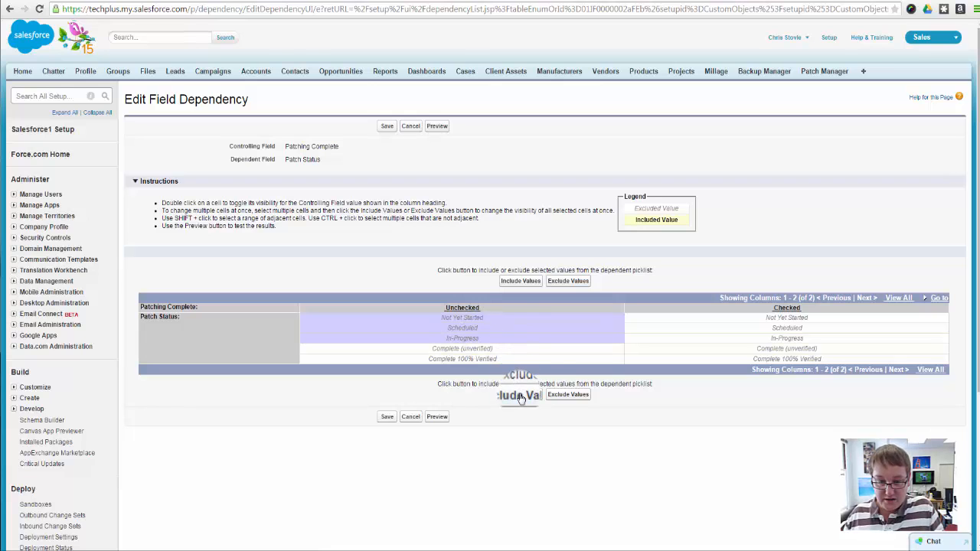
Include Complete (unverified) and Complete 100% Verified for when Patching Complete is checked, and save the field dependency
{"action": "left_click", "coordinate": [769, 349]}
{"action": "left_click", "coordinate": [770, 359], "text": "shift"}
{"action": "left_click", "coordinate": [520, 395]}
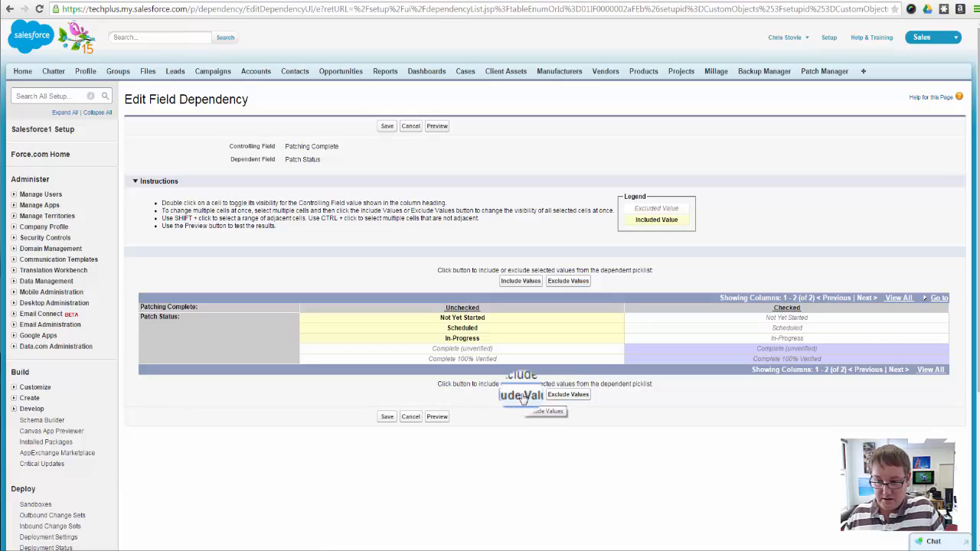
{"action": "left_click", "coordinate": [390, 420]}
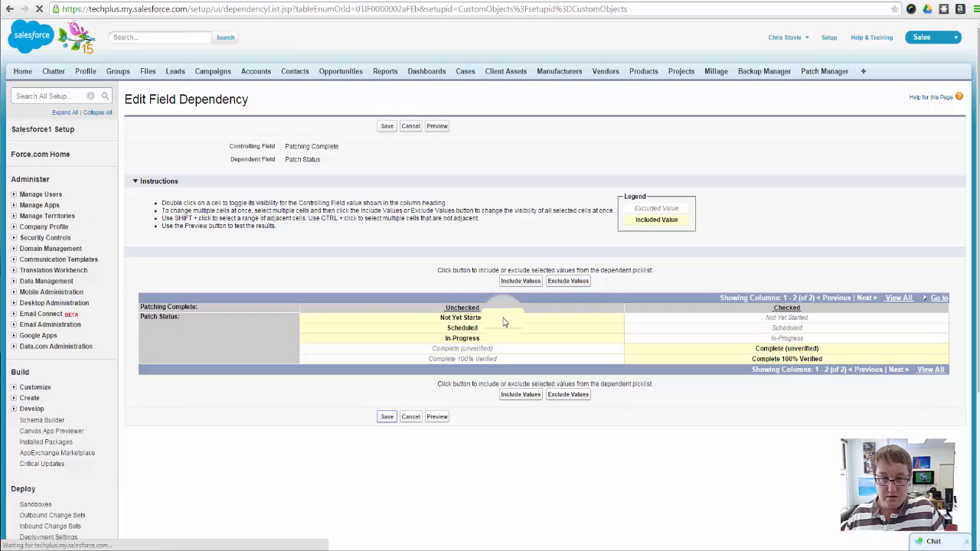
{"action": "left_click", "coordinate": [388, 152]}
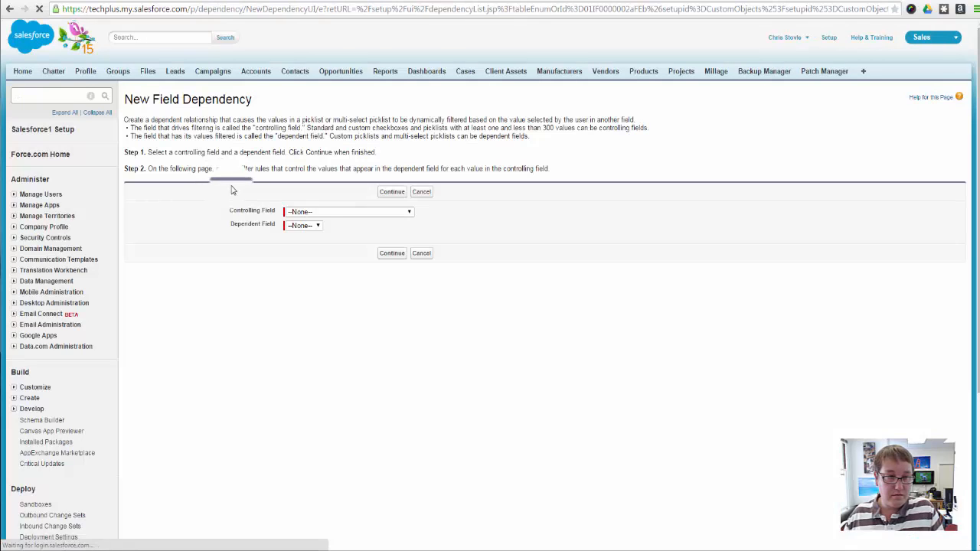
{"action": "left_click", "coordinate": [310, 213]}
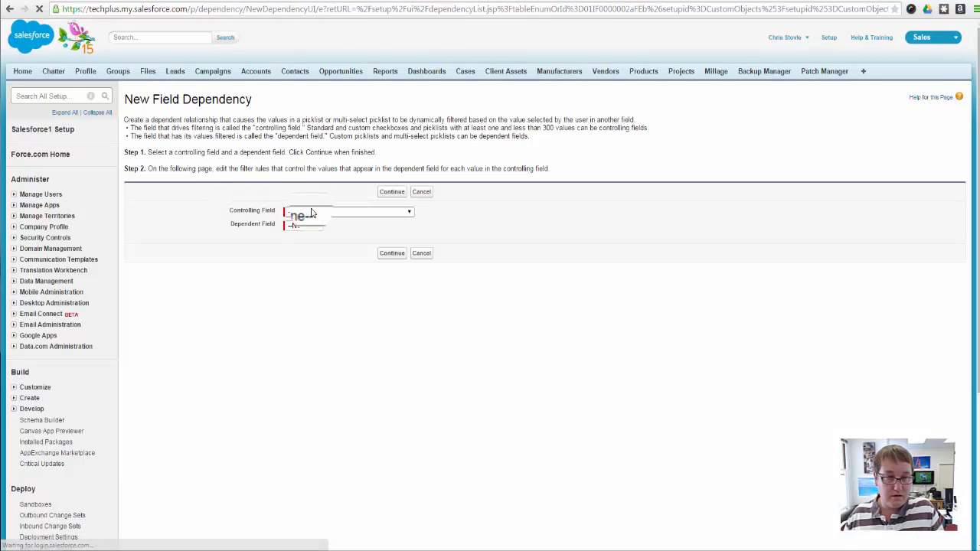
{"action": "left_click", "coordinate": [383, 285]}
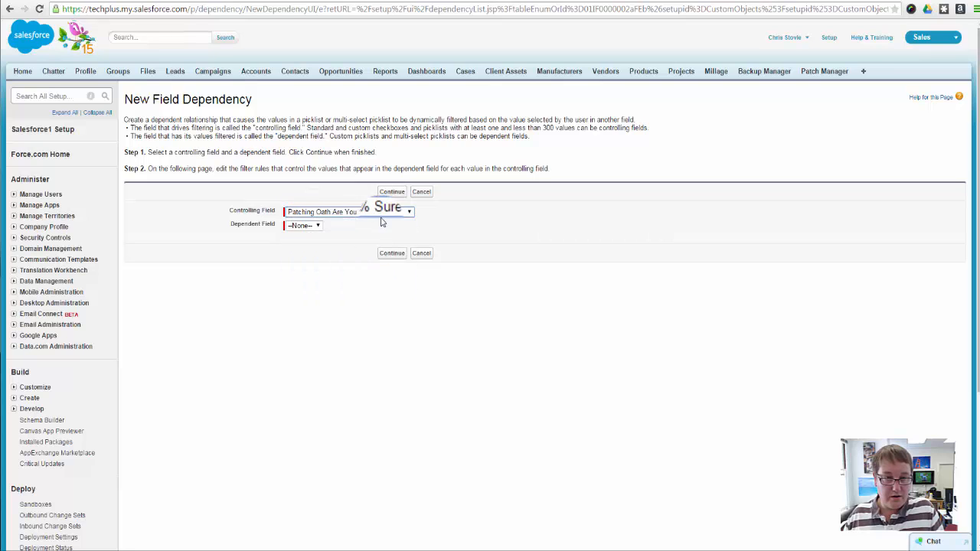
{"action": "left_click", "coordinate": [320, 227]}
{"action": "left_click", "coordinate": [387, 235]}
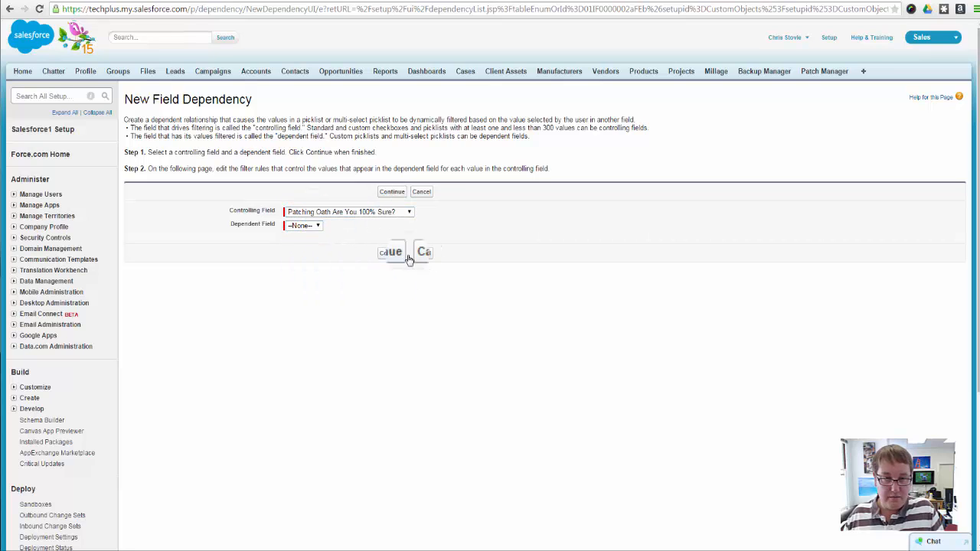
{"action": "left_click", "coordinate": [417, 256]}
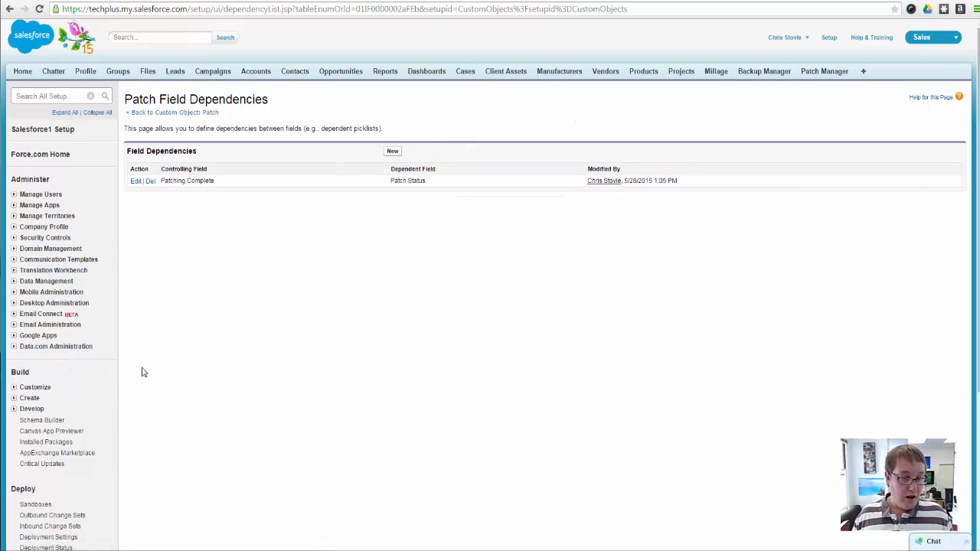
Return to the Patch custom object's definition and review its custom fields and relationships
{"action": "scroll", "coordinate": [142, 372], "scroll_direction": "down", "scroll_amount": 3}
{"action": "scroll", "coordinate": [201, 296], "scroll_direction": "up", "scroll_amount": 3}
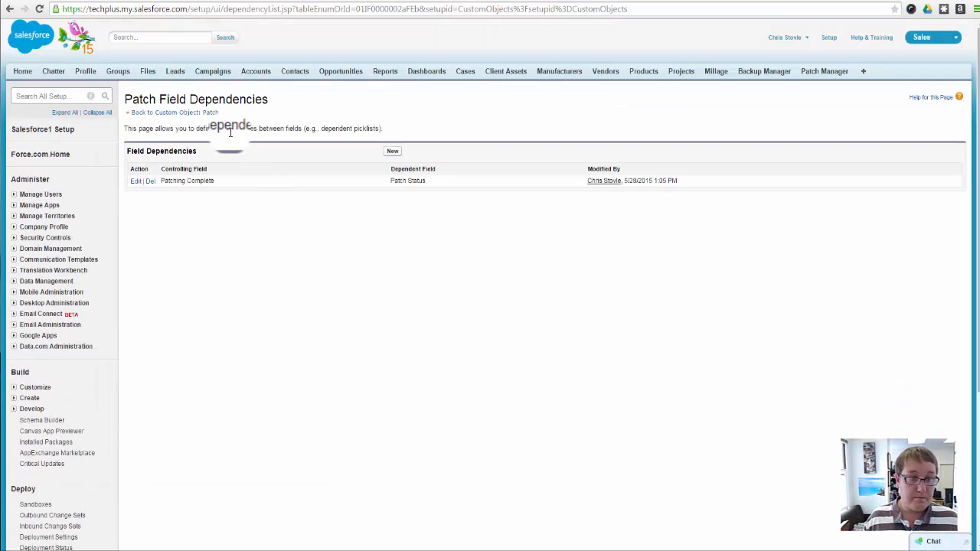
{"action": "left_click", "coordinate": [183, 113]}
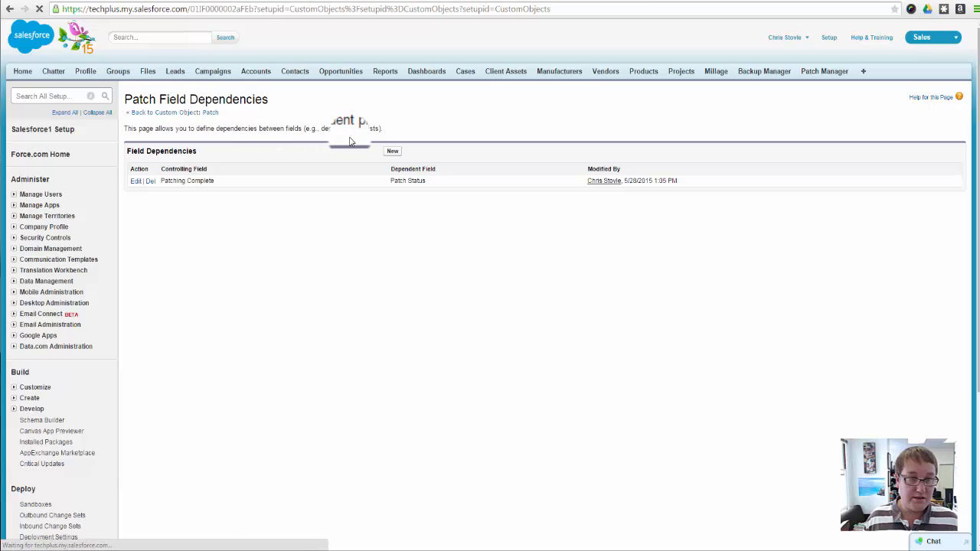
{"action": "scroll", "coordinate": [531, 305], "scroll_direction": "down", "scroll_amount": 3}
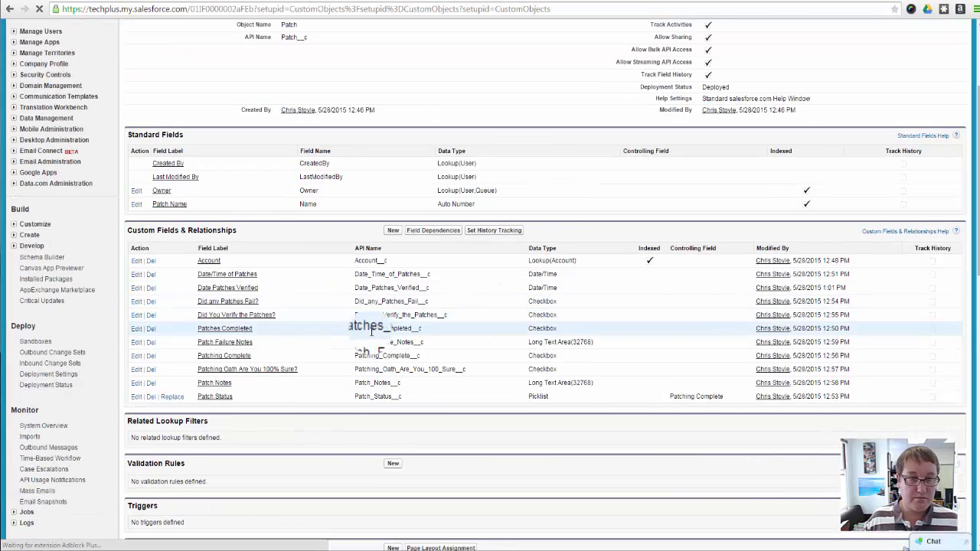
{"action": "scroll", "coordinate": [367, 329], "scroll_direction": "up", "scroll_amount": 3}
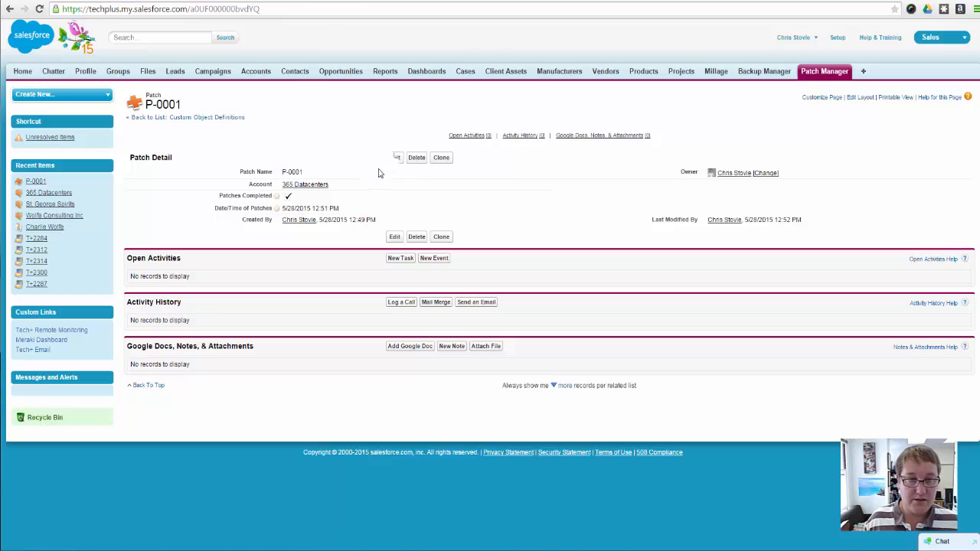
Open patch record P-0001 for editing and set its Patch Status to Not Yet Started
{"action": "left_click", "coordinate": [388, 161]}
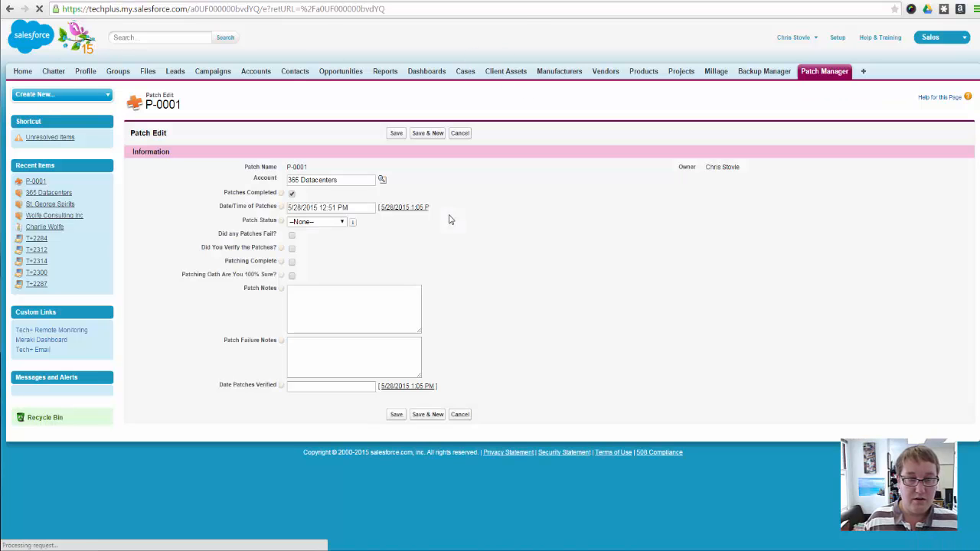
{"action": "left_click", "coordinate": [361, 179]}
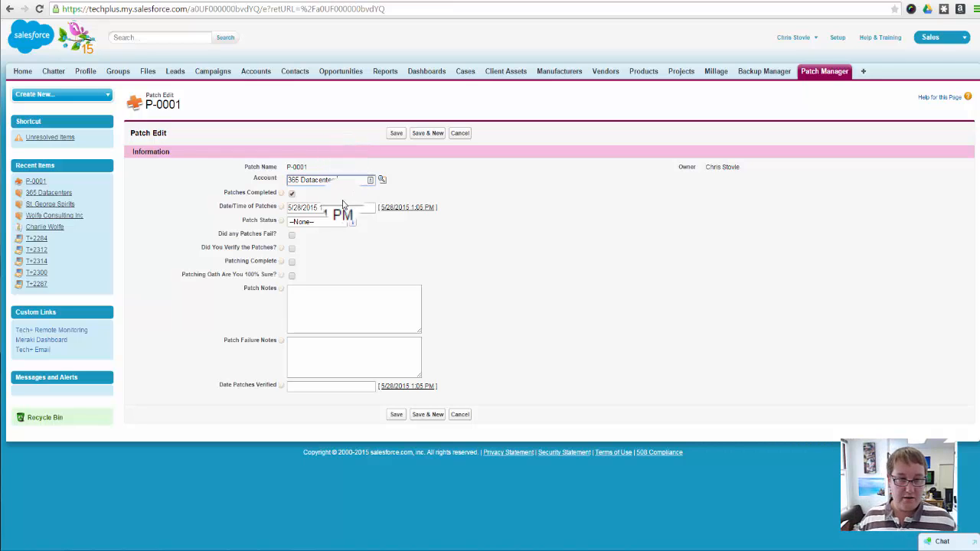
{"action": "left_click", "coordinate": [293, 194]}
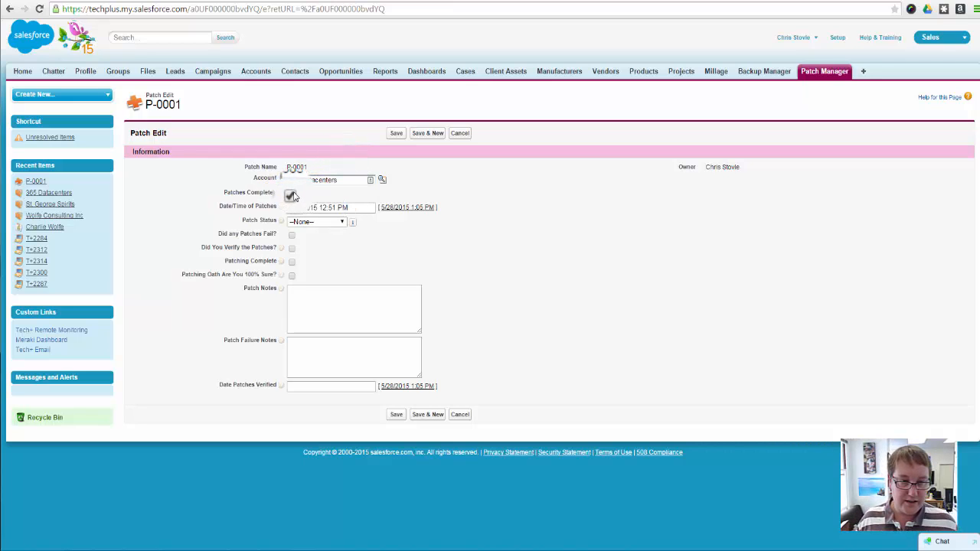
{"action": "left_click", "coordinate": [337, 207]}
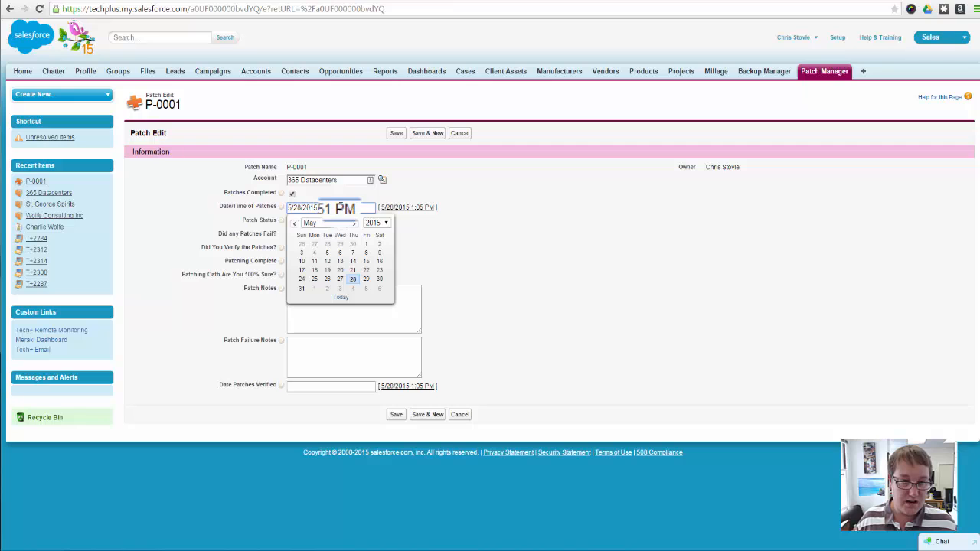
{"action": "left_click", "coordinate": [520, 227]}
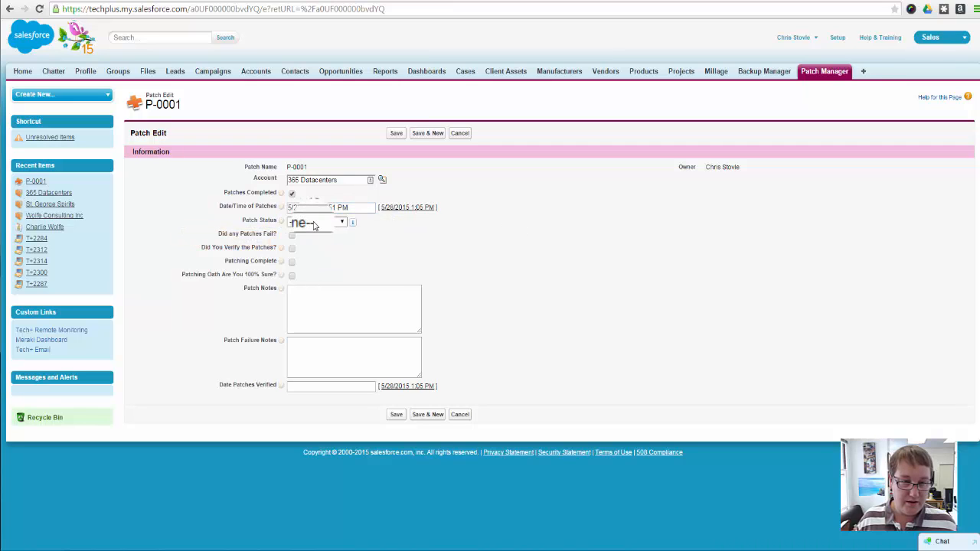
{"action": "left_click", "coordinate": [314, 222]}
{"action": "left_click", "coordinate": [314, 241]}
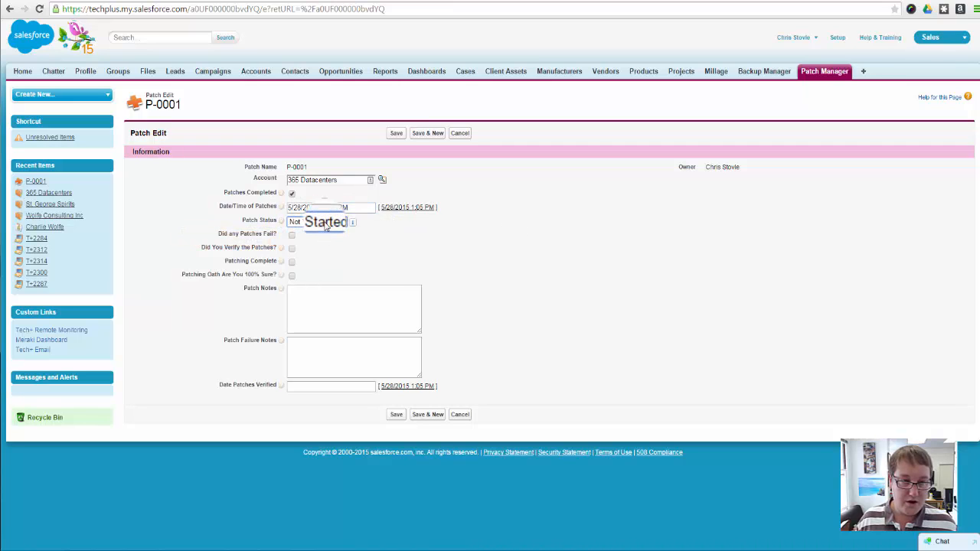
Uncheck Patches Completed, reset Patch Status to --None-- and check Did any Patches Fail? on the patch record
{"action": "left_click", "coordinate": [291, 193]}
{"action": "left_click", "coordinate": [316, 221]}
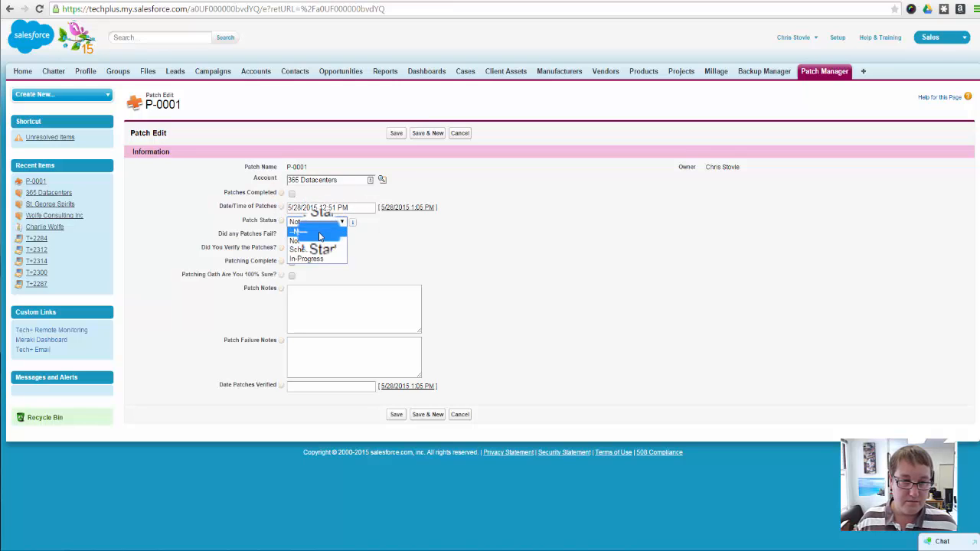
{"action": "left_click", "coordinate": [320, 233]}
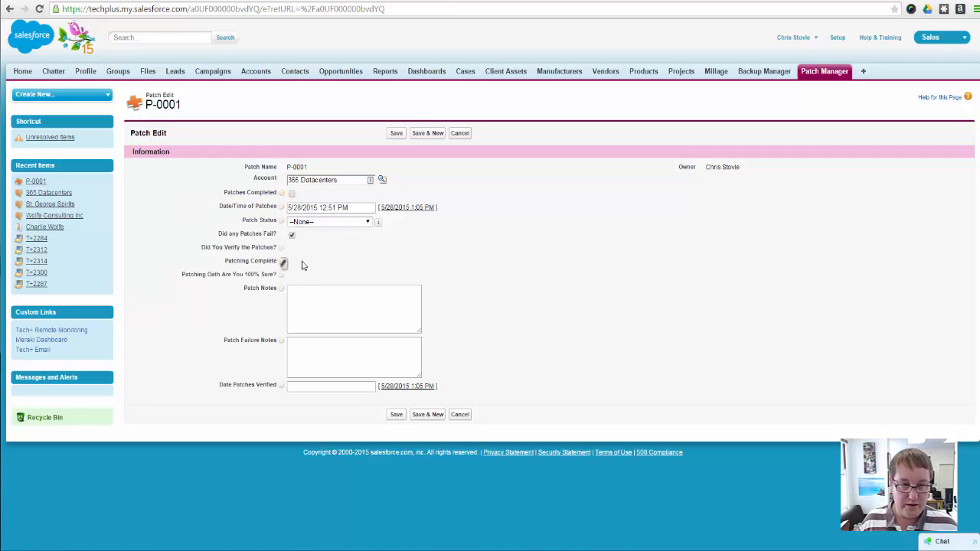
{"action": "left_click", "coordinate": [351, 224]}
{"action": "left_click", "coordinate": [352, 230]}
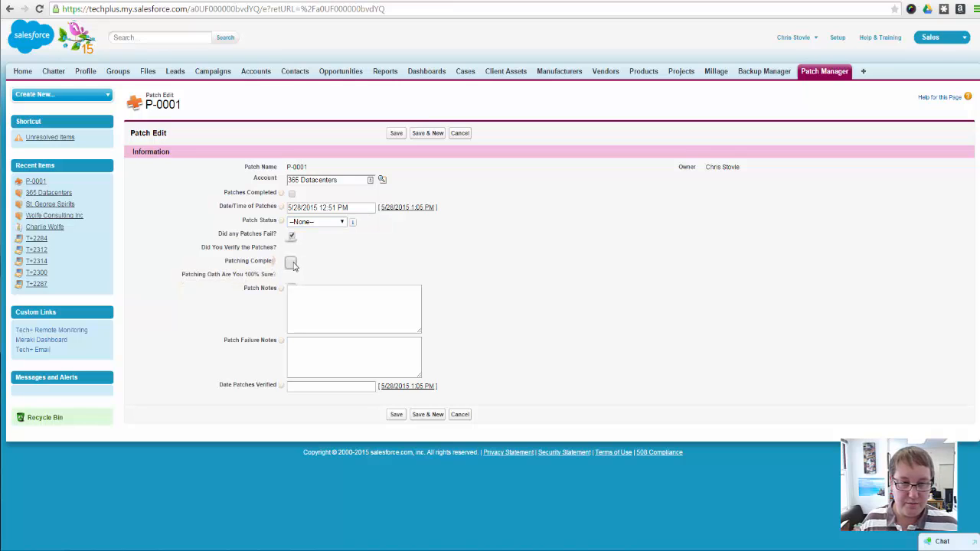
Check Patching Complete, Did You Verify the Patches? and Patching Oath Are You 100% Sure?, and review the available Patch Status values
{"action": "left_click", "coordinate": [291, 263]}
{"action": "left_click", "coordinate": [337, 222]}
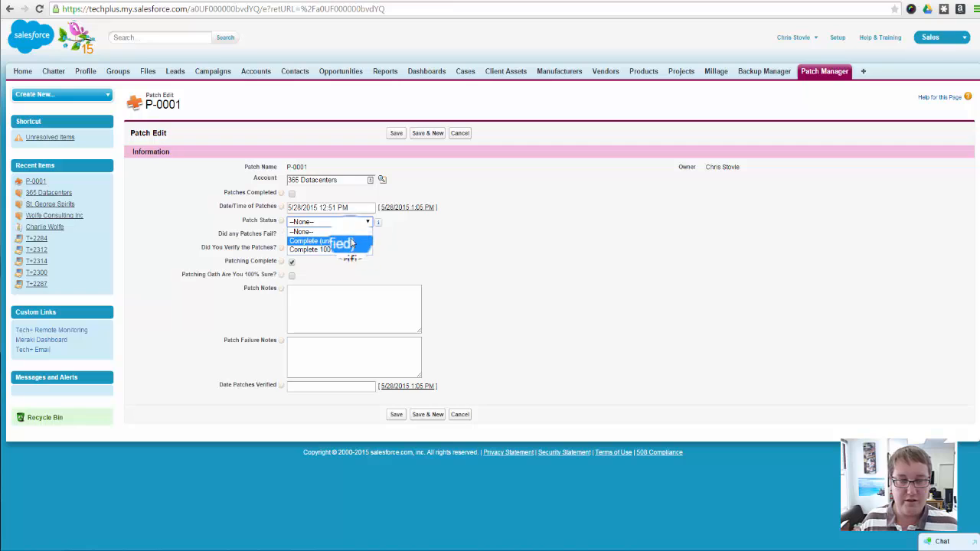
{"action": "left_click", "coordinate": [350, 243]}
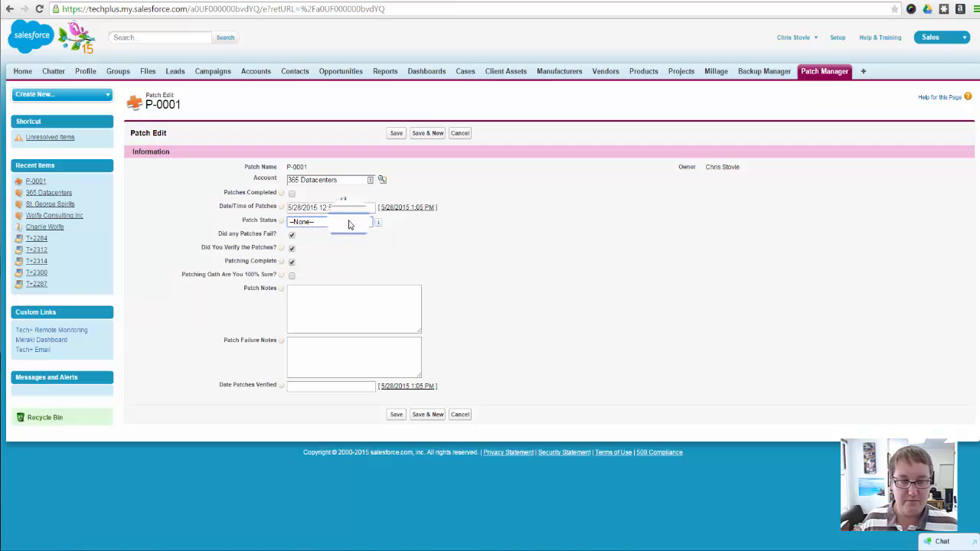
{"action": "left_click", "coordinate": [292, 275]}
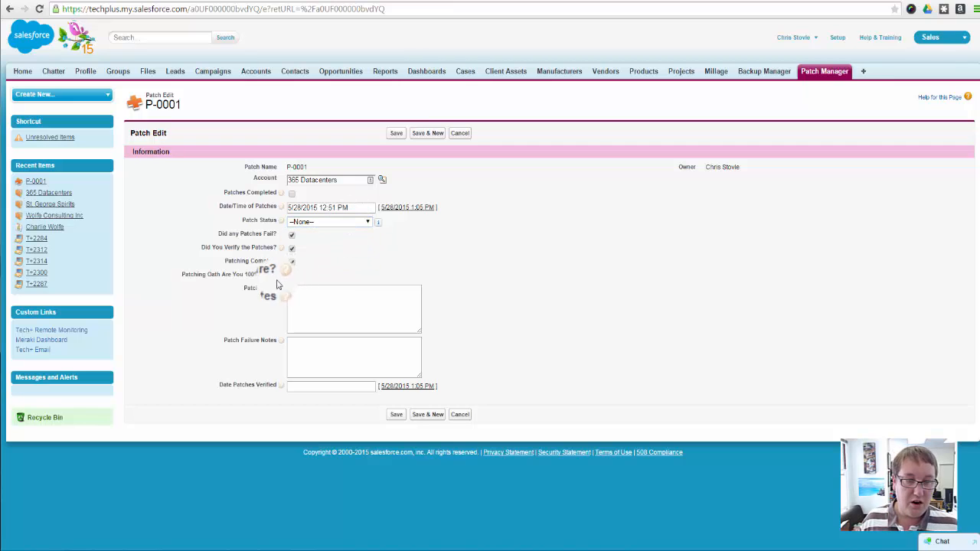
{"action": "left_click", "coordinate": [333, 222]}
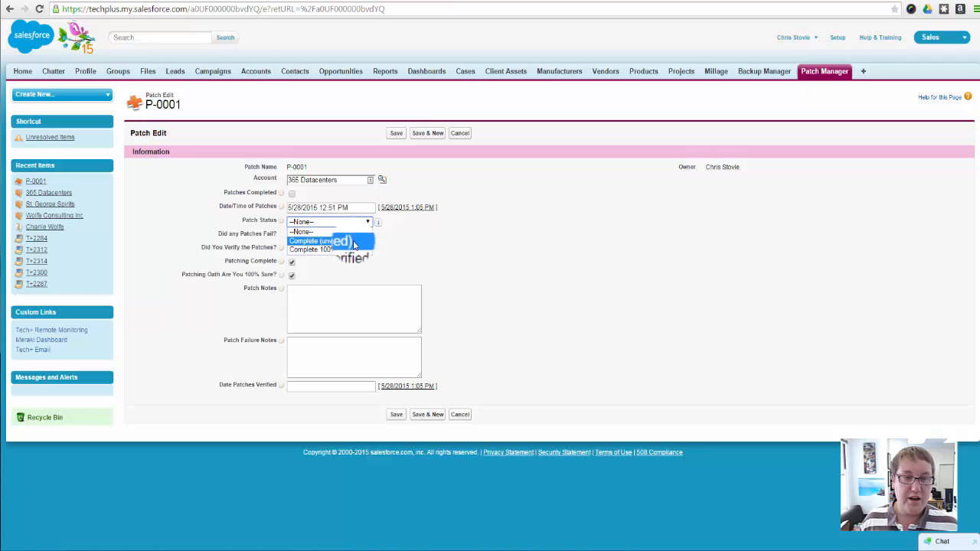
{"action": "left_click", "coordinate": [394, 266]}
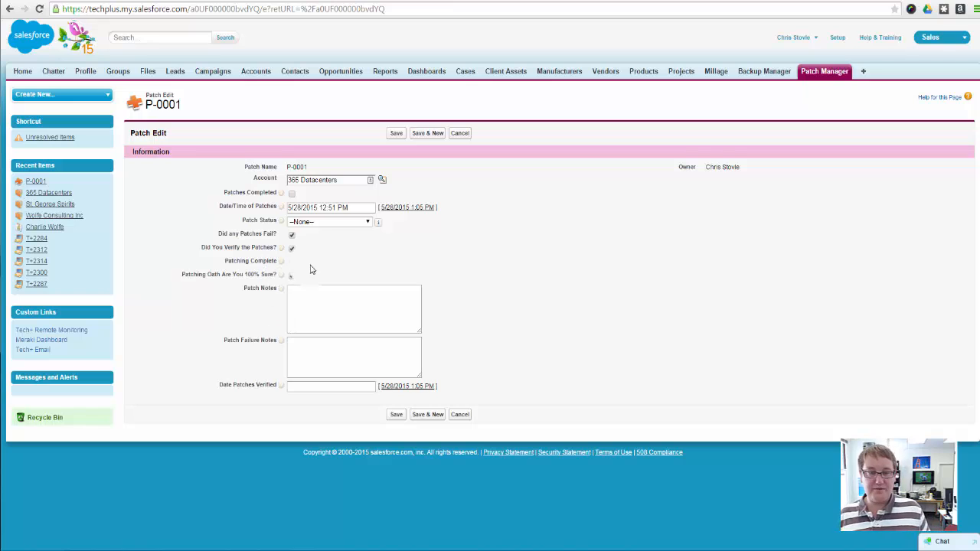
Set Date Patches Verified to 5/29/2015 1:05 PM on the patch record
{"action": "left_click", "coordinate": [339, 289]}
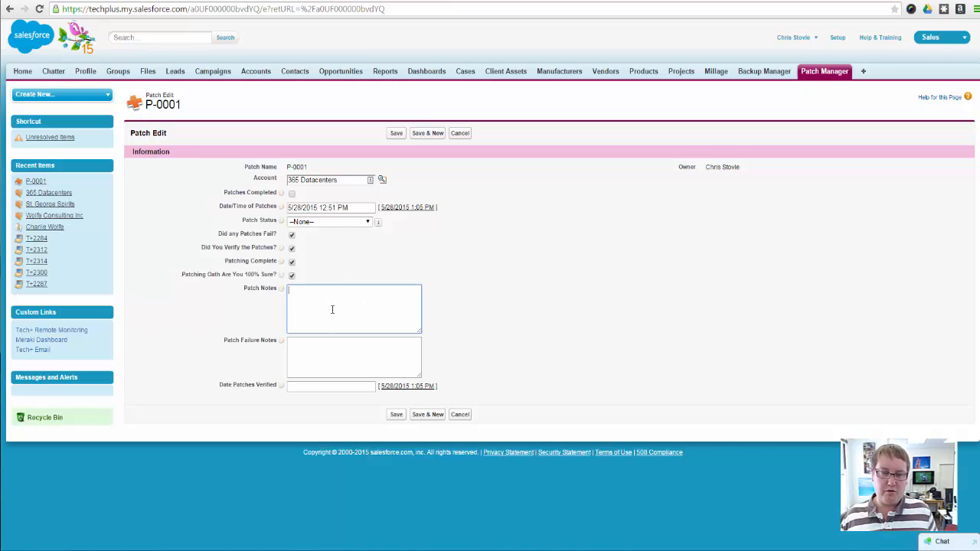
{"action": "left_click", "coordinate": [331, 386]}
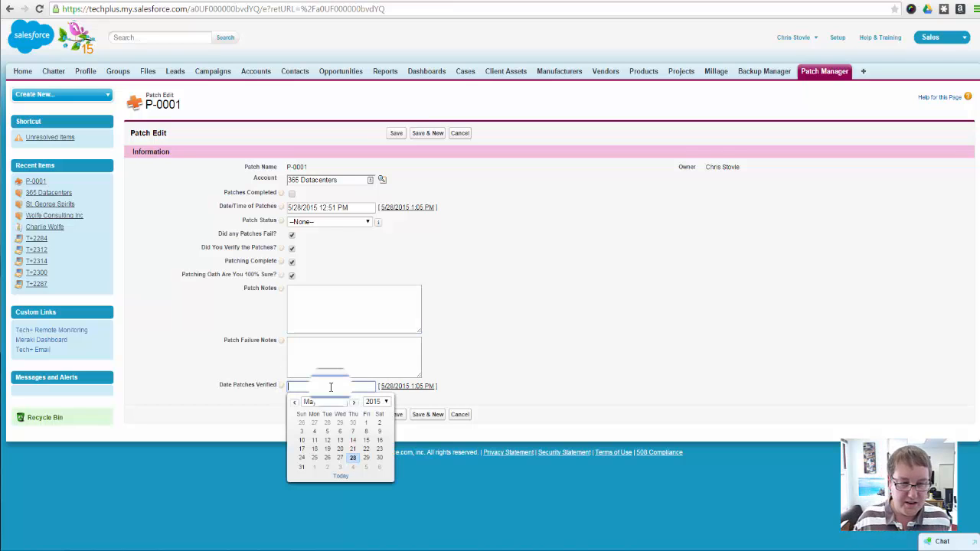
{"action": "left_click", "coordinate": [366, 459]}
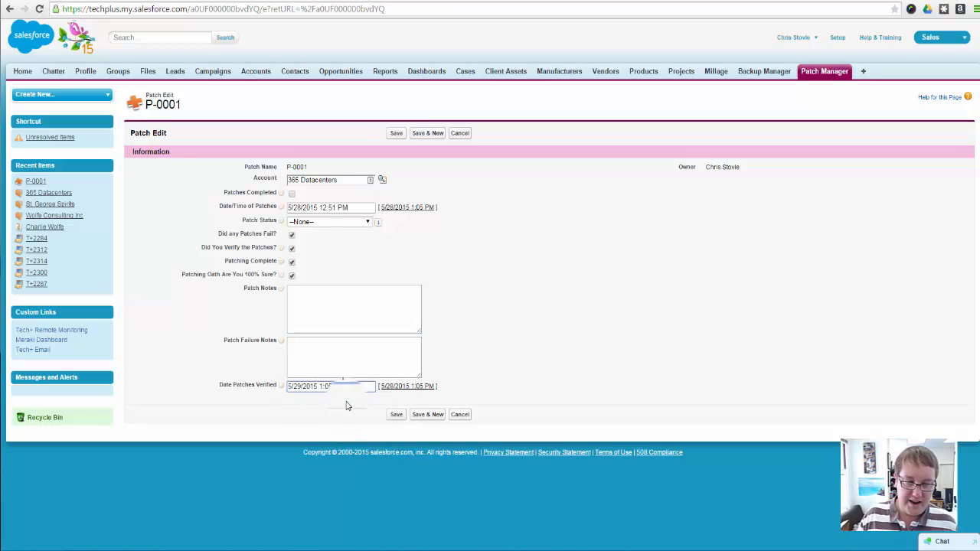
{"action": "left_click", "coordinate": [309, 388]}
{"action": "left_click", "coordinate": [539, 351]}
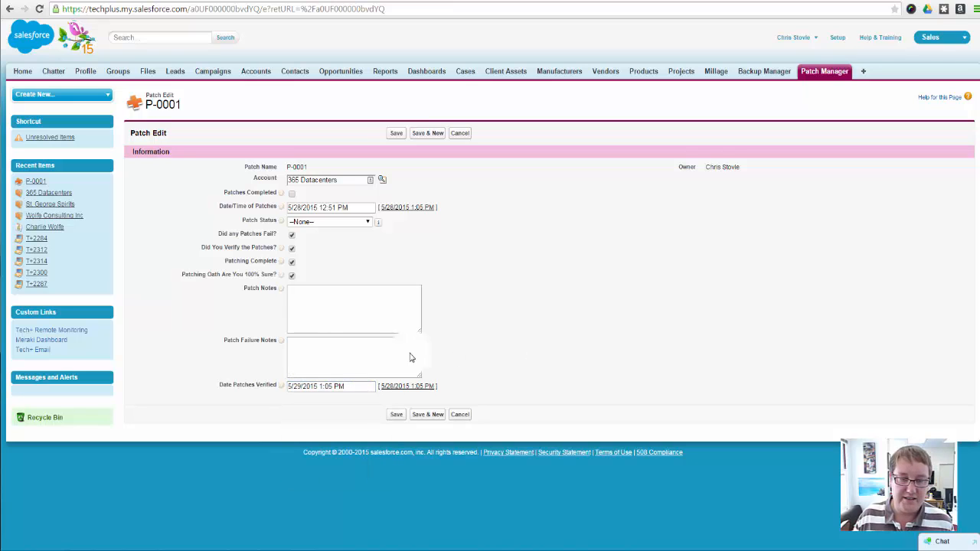
{"action": "left_click", "coordinate": [350, 387]}
{"action": "left_click", "coordinate": [242, 385]}
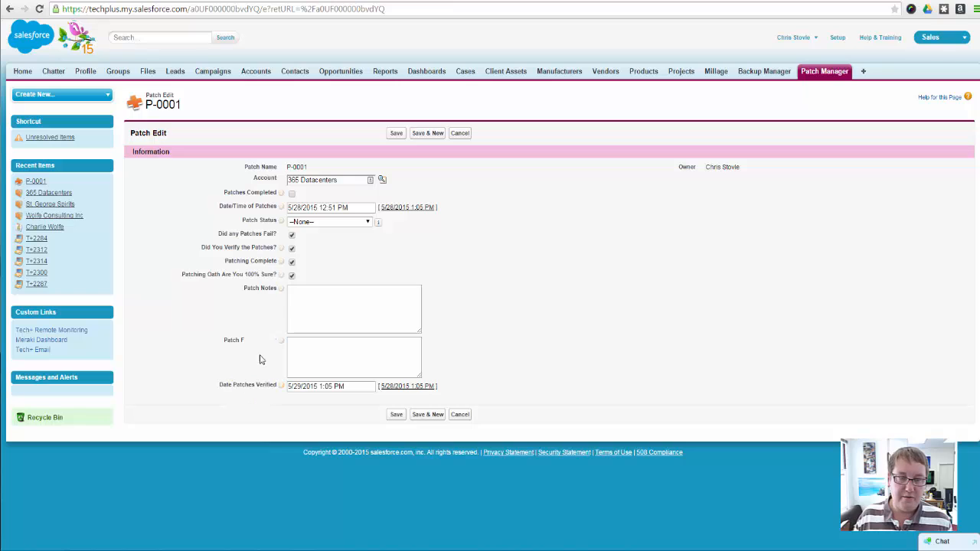
{"action": "left_click", "coordinate": [333, 208]}
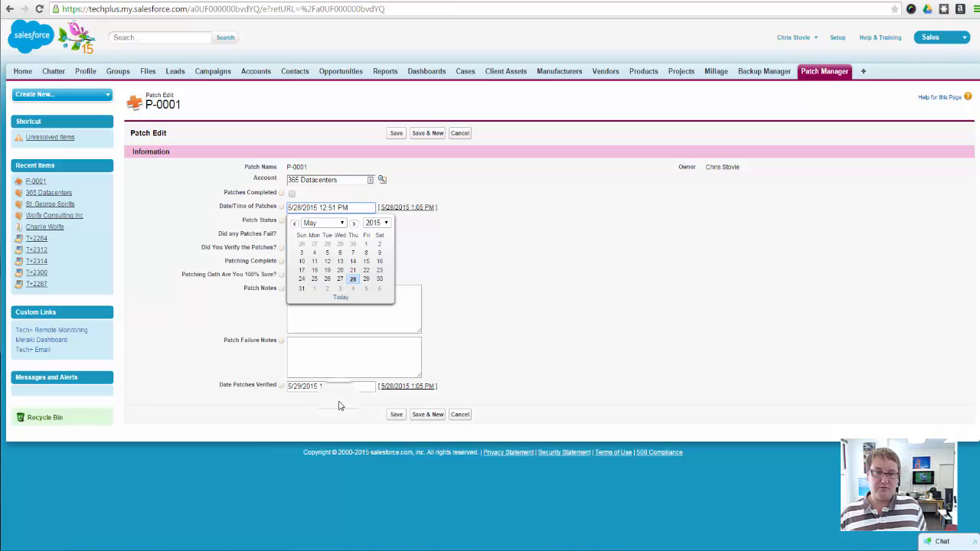
{"action": "left_click", "coordinate": [648, 294]}
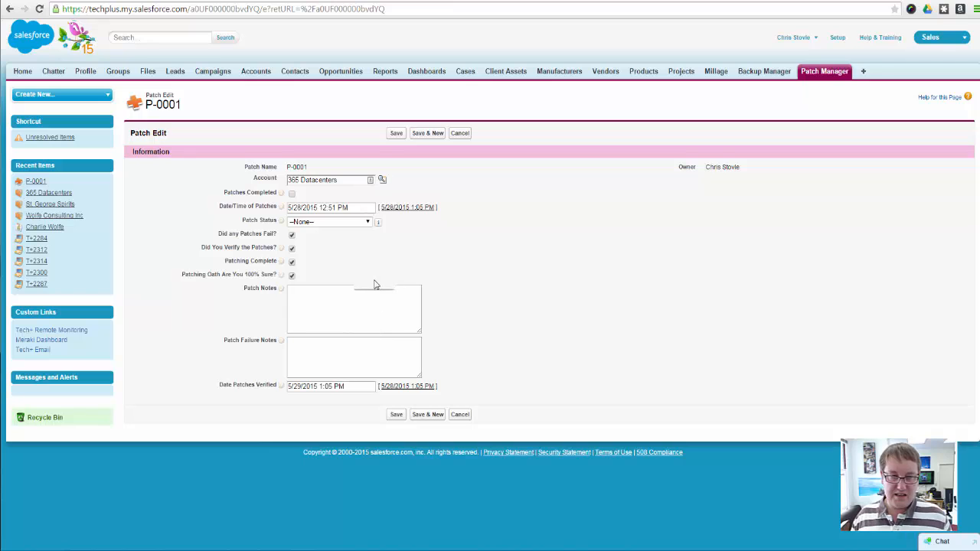
{"action": "left_click", "coordinate": [329, 207]}
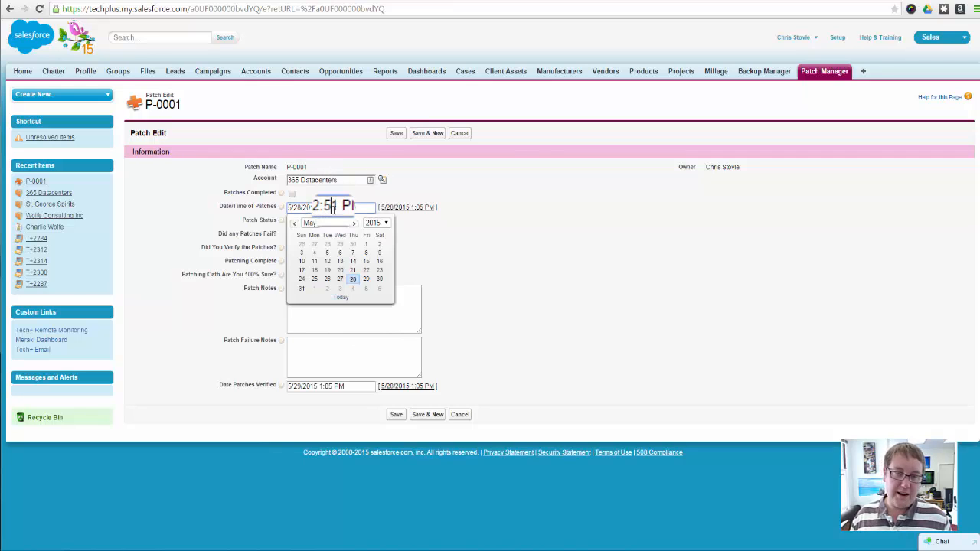
{"action": "left_click", "coordinate": [517, 182]}
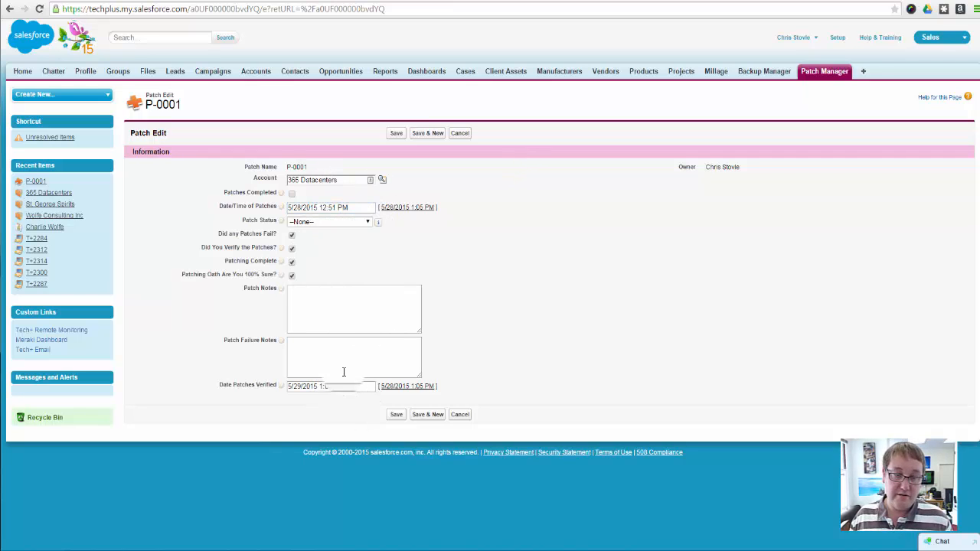
{"action": "left_click", "coordinate": [419, 310]}
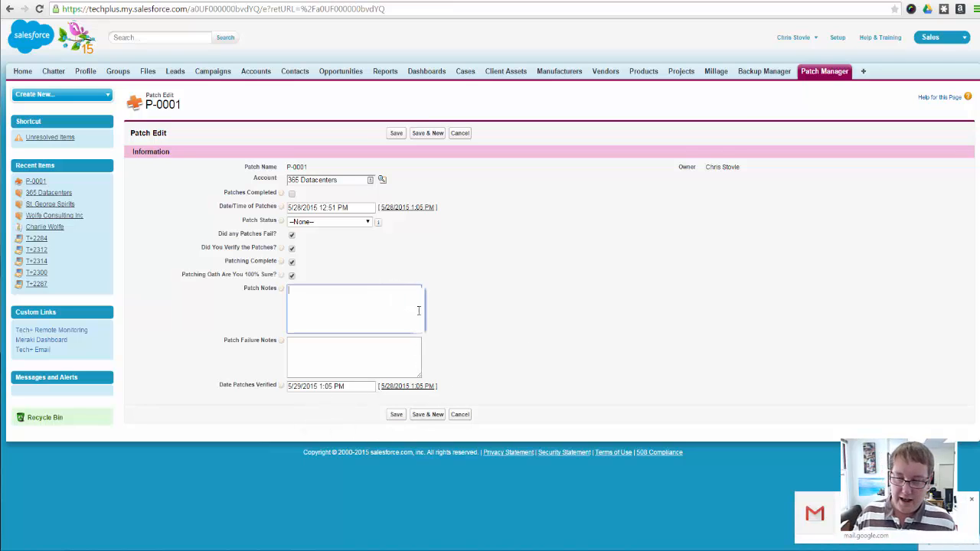
{"action": "left_click", "coordinate": [972, 499]}
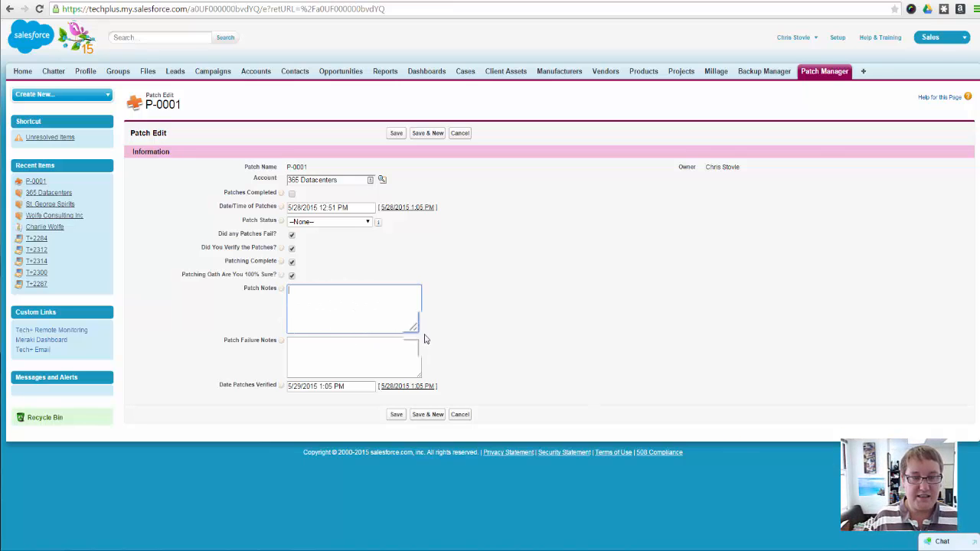
{"action": "left_click", "coordinate": [410, 353]}
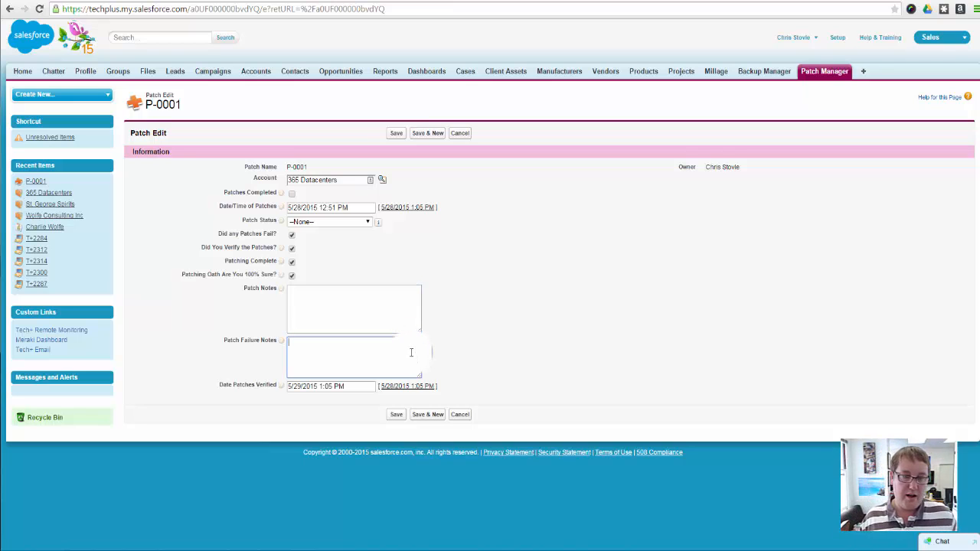
{"action": "left_click", "coordinate": [359, 306]}
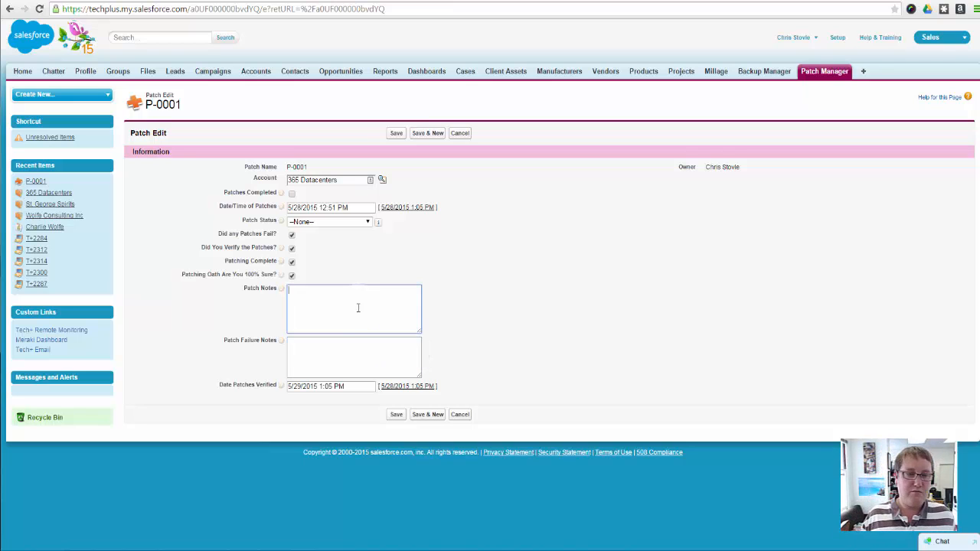
{"action": "left_click", "coordinate": [301, 354]}
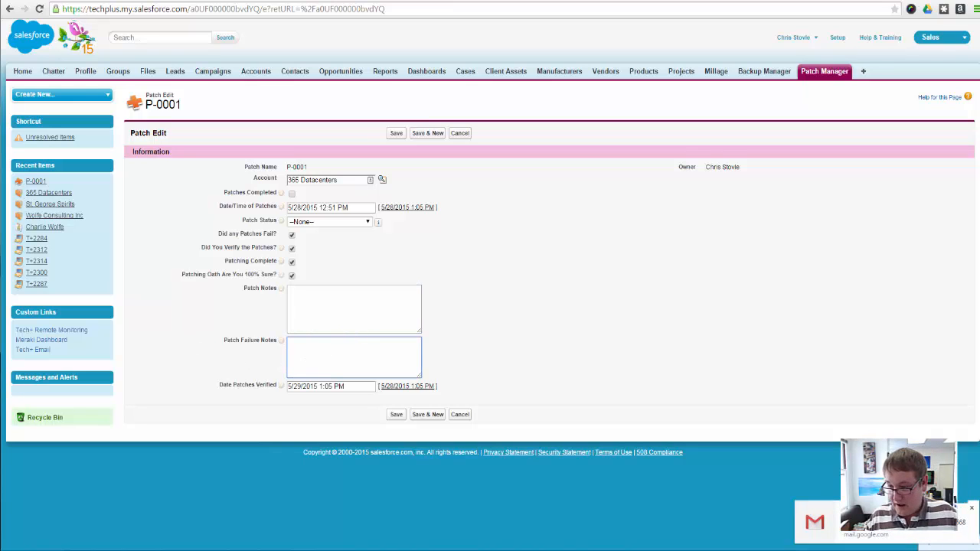
{"action": "left_click", "coordinate": [972, 511]}
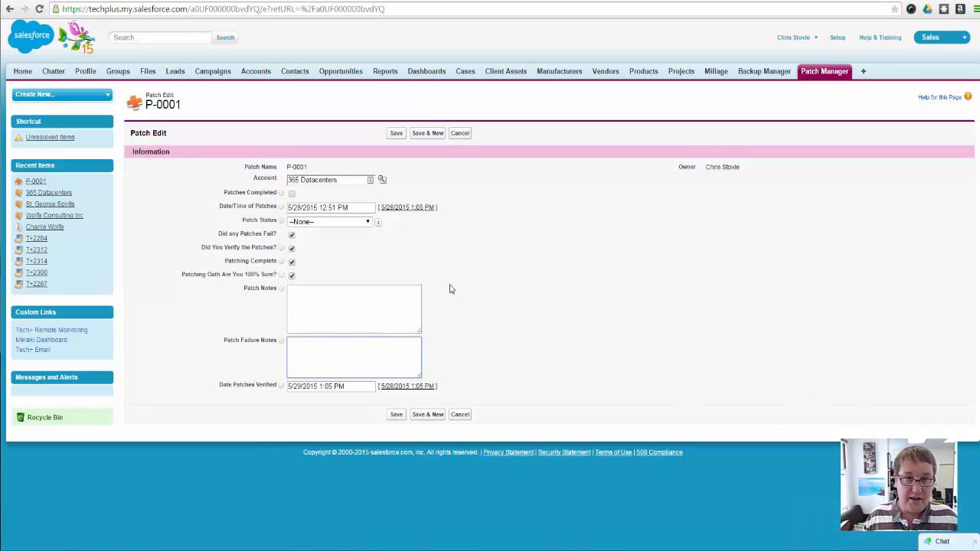
{"action": "left_click", "coordinate": [256, 73]}
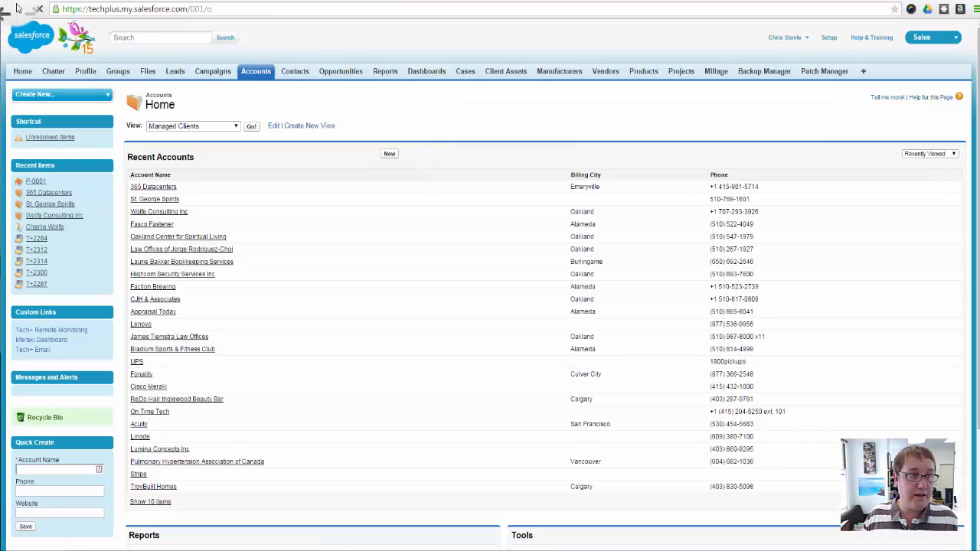
{"action": "left_click", "coordinate": [10, 9]}
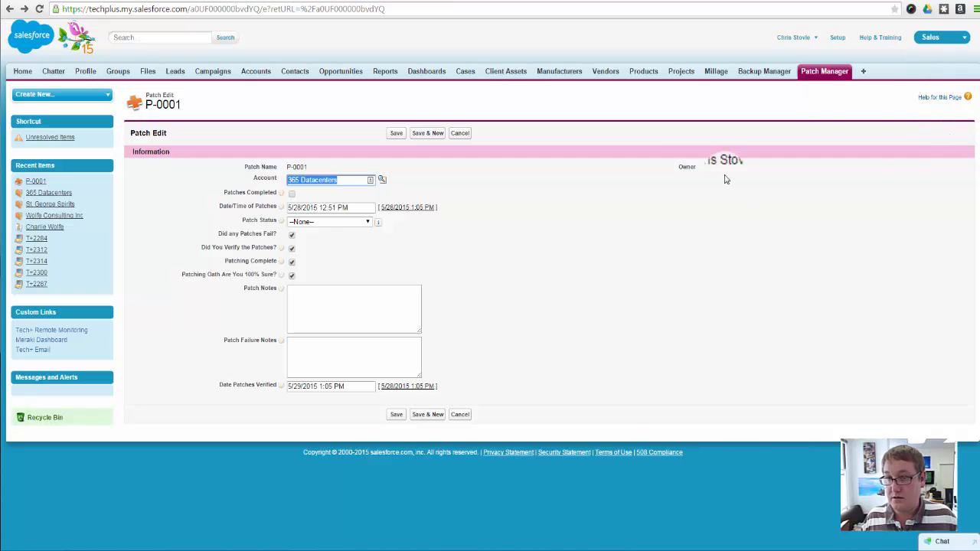
Open the Patch object's Patch Layout for editing and add a two-column section directly below the Information section
{"action": "left_click", "coordinate": [835, 37]}
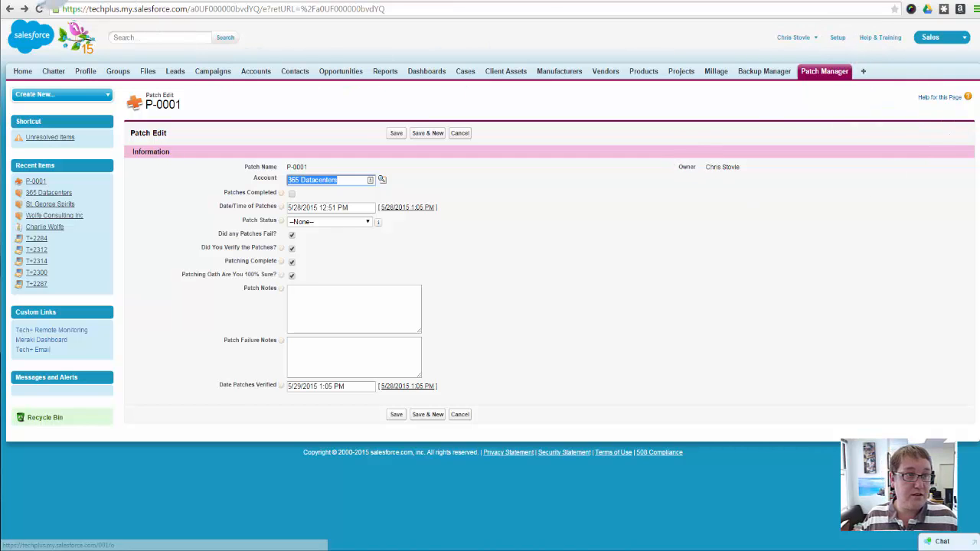
{"action": "scroll", "coordinate": [339, 433], "scroll_direction": "down", "scroll_amount": 5}
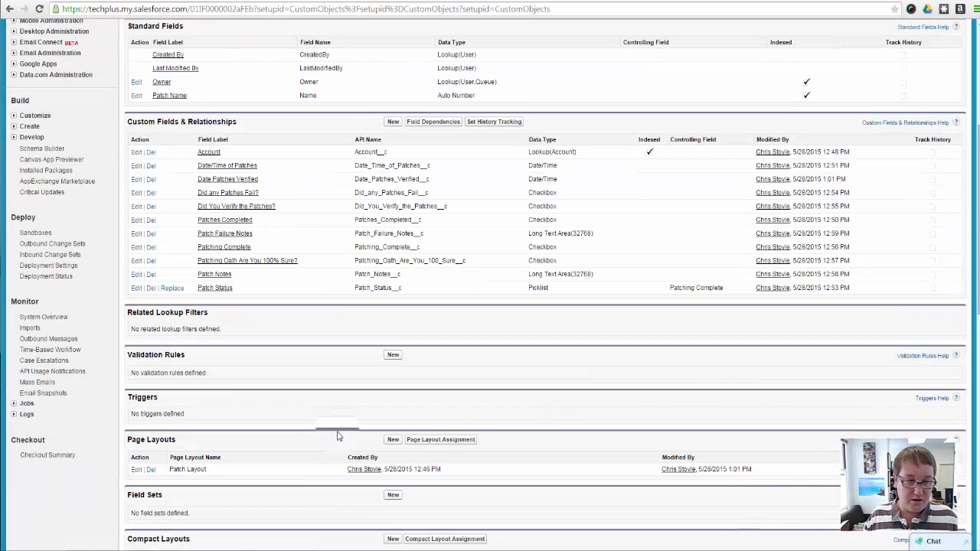
{"action": "left_click", "coordinate": [136, 361]}
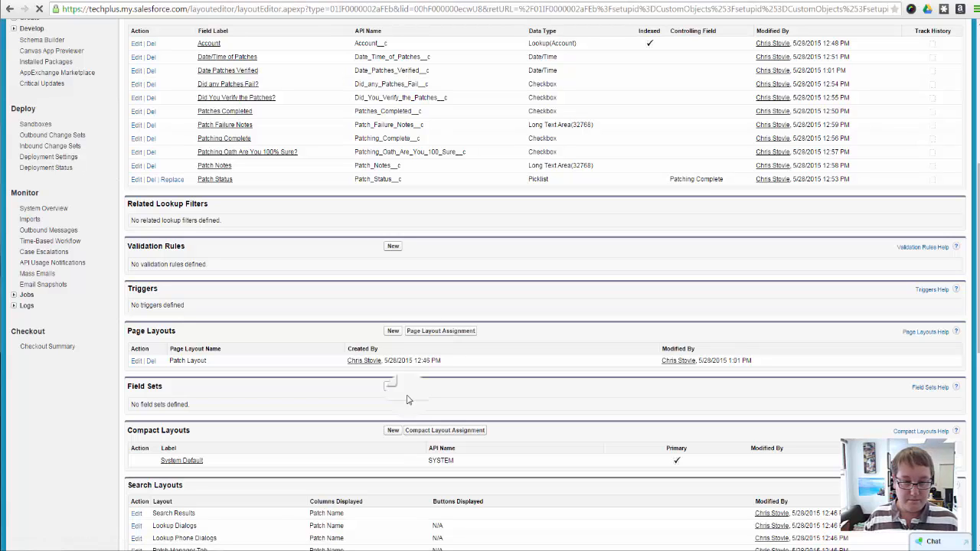
{"action": "scroll", "coordinate": [381, 411], "scroll_direction": "down", "scroll_amount": 3}
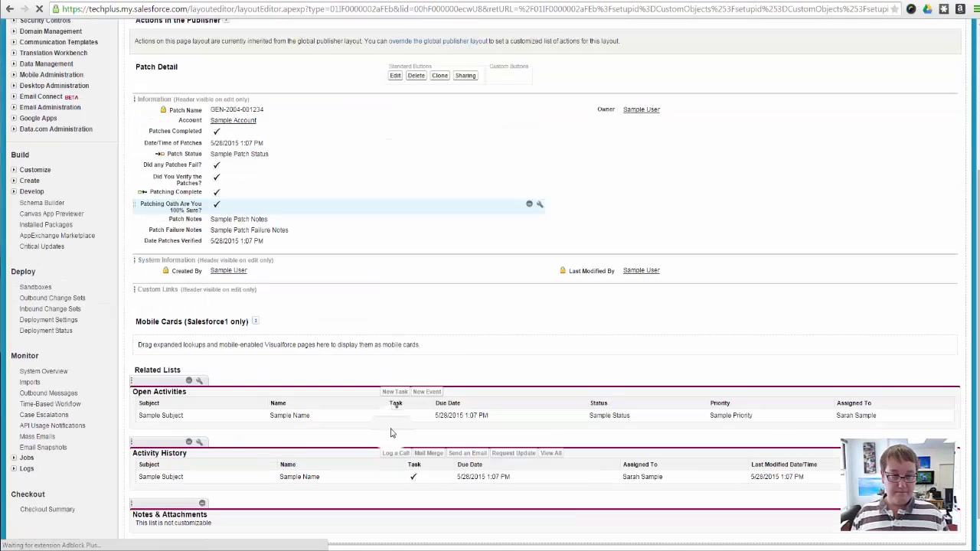
{"action": "scroll", "coordinate": [366, 399], "scroll_direction": "up", "scroll_amount": 1}
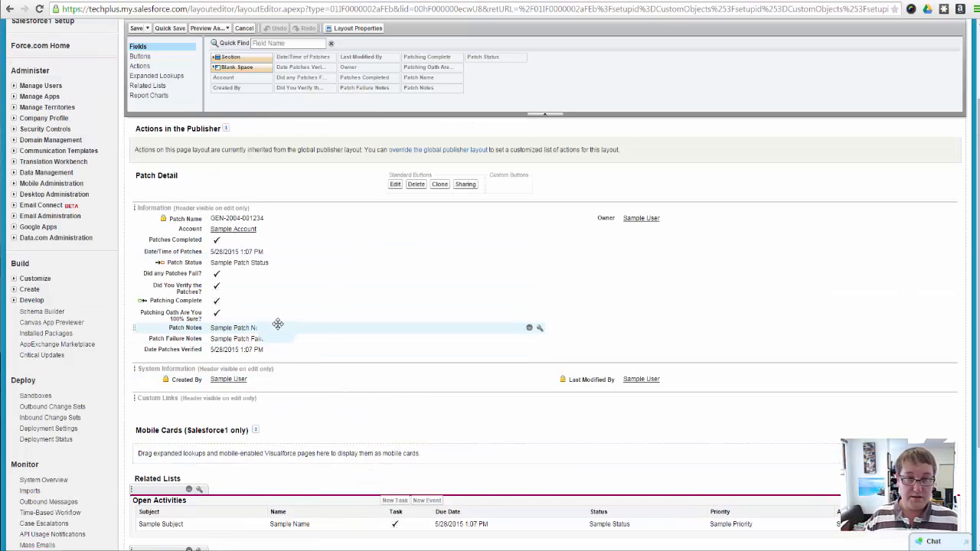
{"action": "left_click_drag", "start_coordinate": [230, 58], "coordinate": [311, 355]}
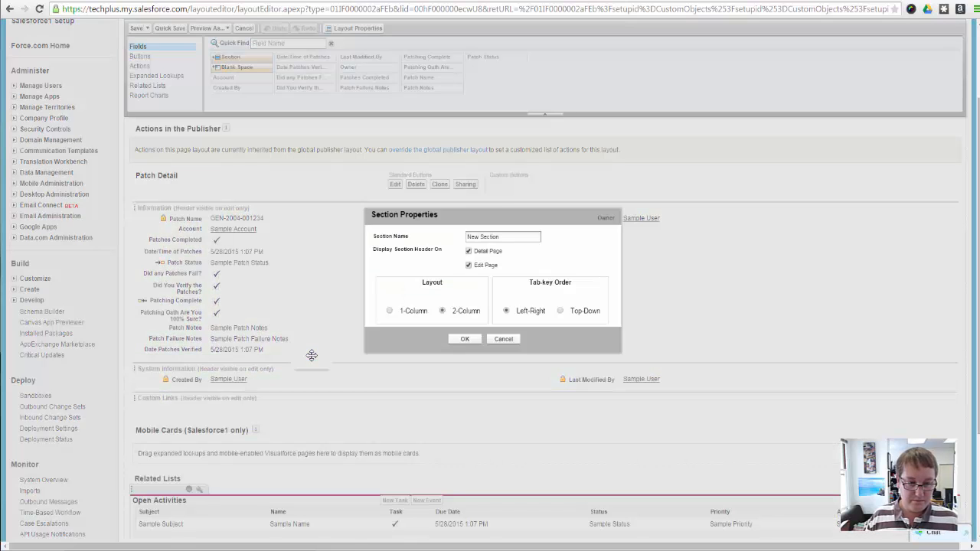
{"action": "left_click", "coordinate": [464, 359]}
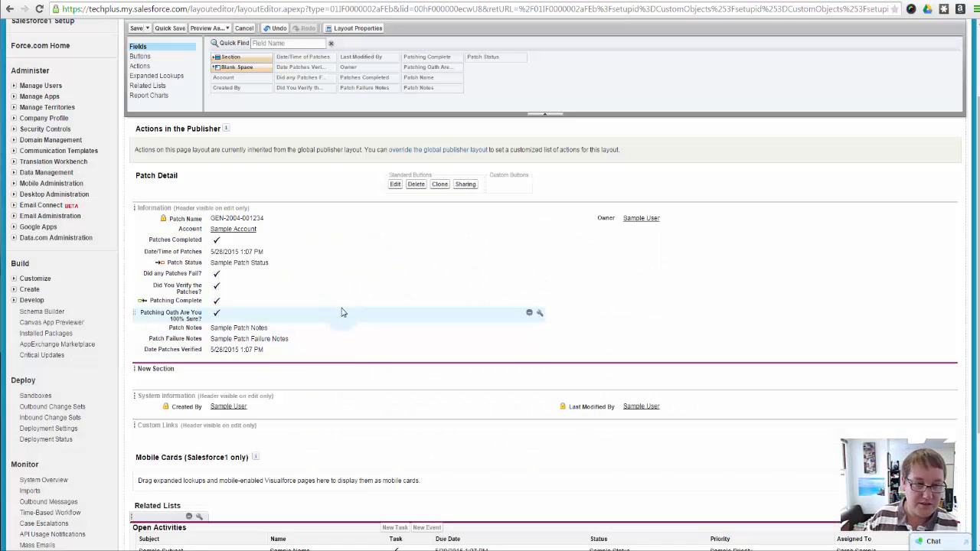
Move Patch Notes and Did You Verify the Patches? into the new section's first column, Patch Failure Notes and Did any Patches Fail? into its second
{"action": "scroll", "coordinate": [268, 394], "scroll_direction": "down", "scroll_amount": 2}
{"action": "scroll", "coordinate": [268, 397], "scroll_direction": "up", "scroll_amount": 3}
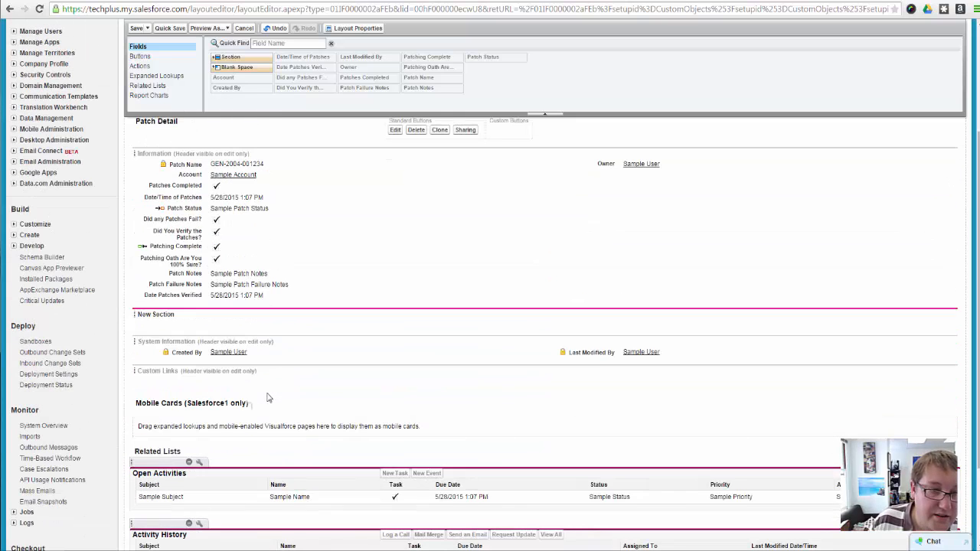
{"action": "scroll", "coordinate": [281, 406], "scroll_direction": "down", "scroll_amount": 2}
{"action": "left_click_drag", "start_coordinate": [229, 274], "coordinate": [683, 310]}
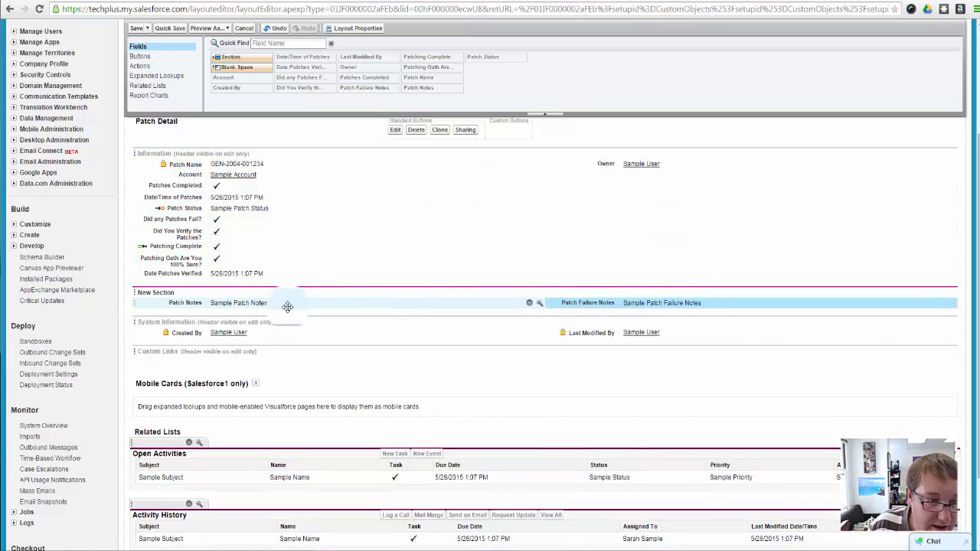
{"action": "left_click_drag", "start_coordinate": [216, 245], "coordinate": [632, 301]}
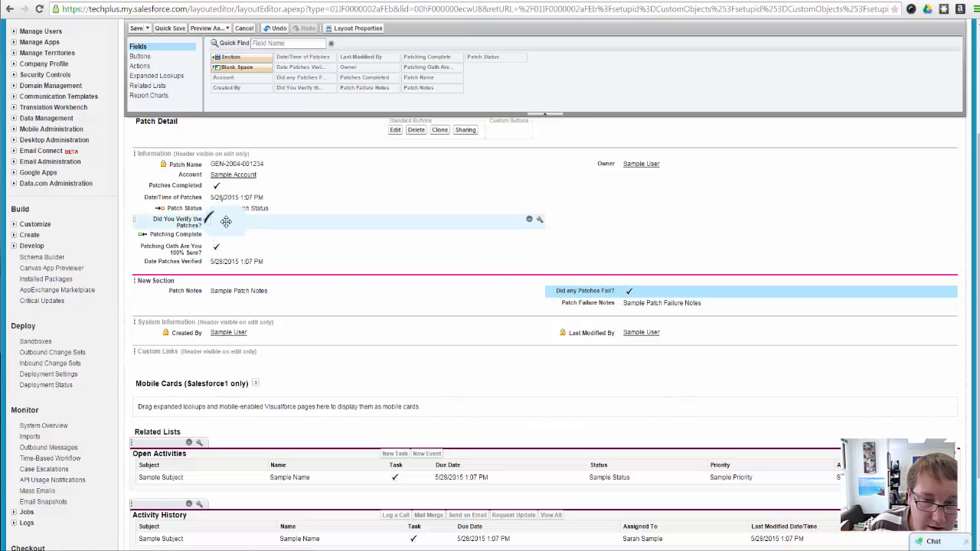
{"action": "left_click_drag", "start_coordinate": [225, 221], "coordinate": [280, 284]}
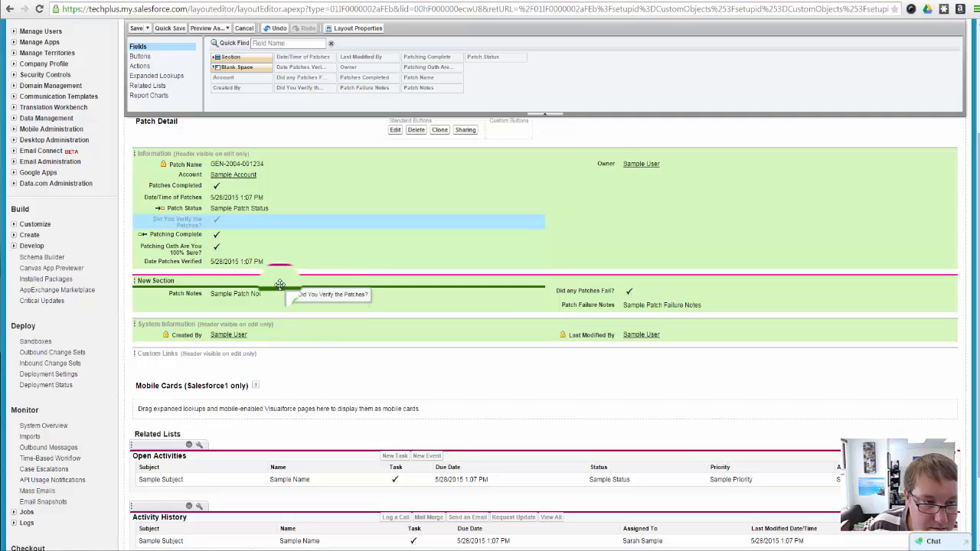
{"action": "left_click_drag", "start_coordinate": [280, 284], "coordinate": [260, 289]}
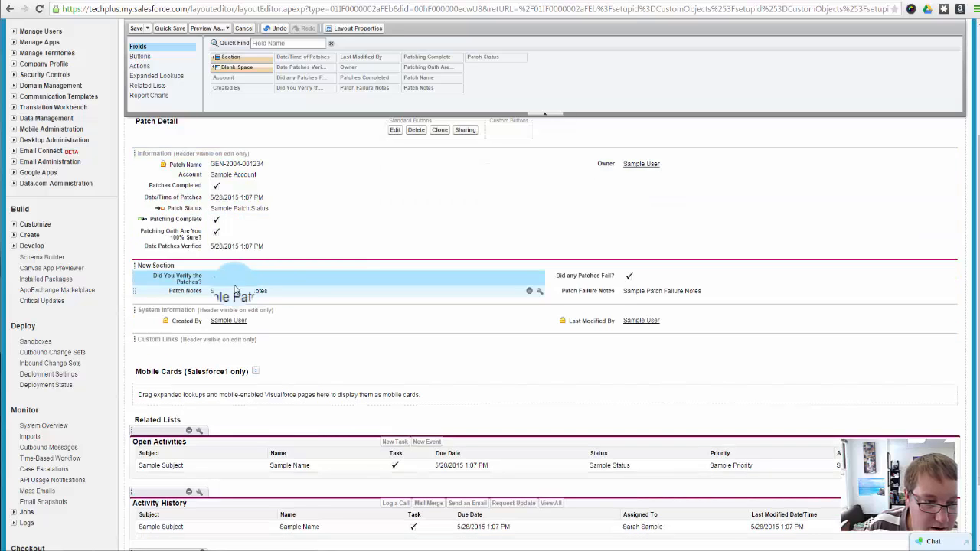
Rename the new section as Patch Info and move Date Patches Verified to the head of its second column
{"action": "double_click", "coordinate": [166, 263]}
{"action": "left_click_drag", "start_coordinate": [507, 232], "coordinate": [357, 232]}
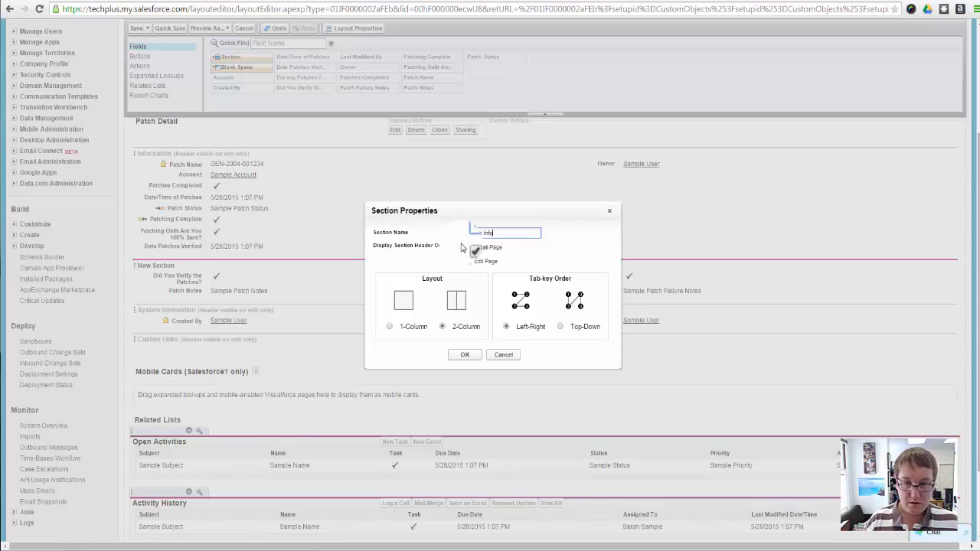
{"action": "left_click", "coordinate": [465, 354]}
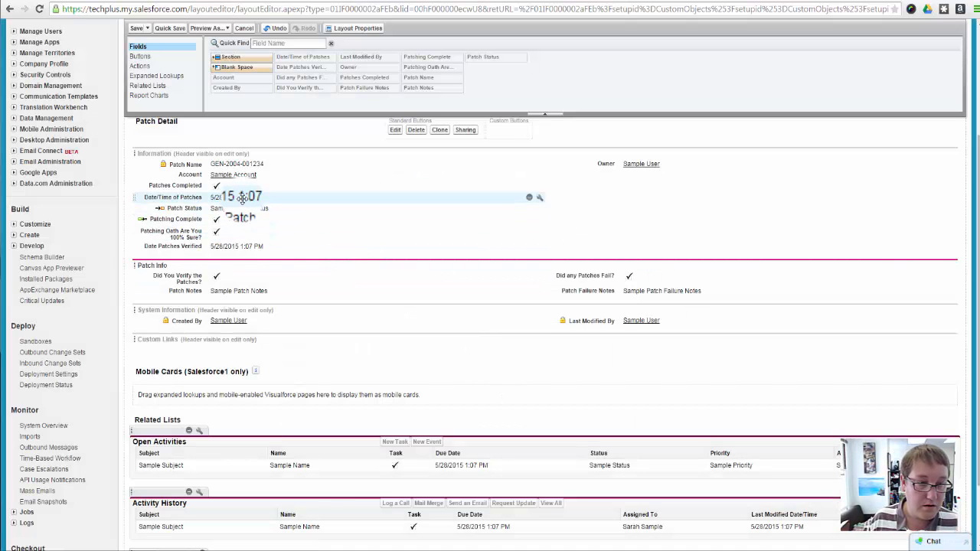
{"action": "left_click_drag", "start_coordinate": [245, 246], "coordinate": [632, 265]}
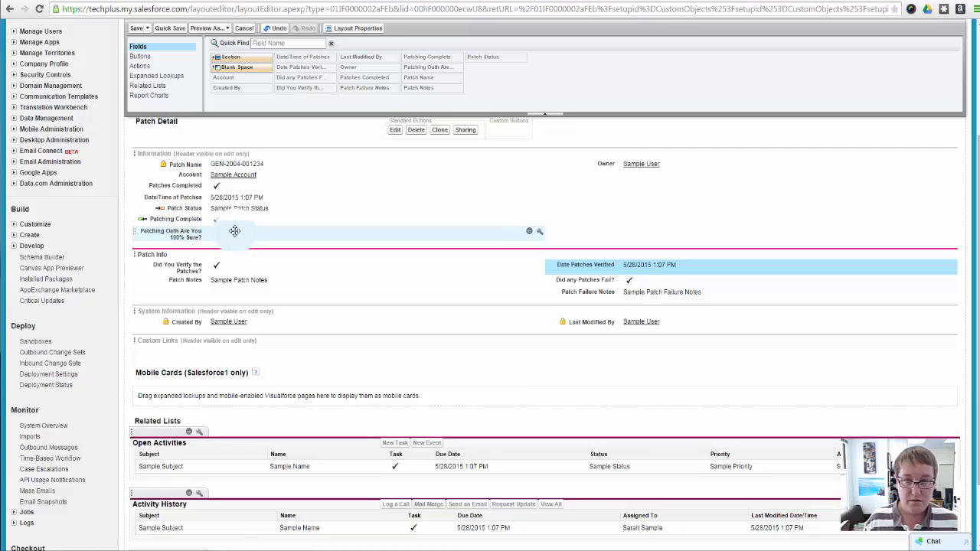
Place Patching Complete and Patching Oath Are You 100% Sure? below Owner, remove Patches Completed from the layout, and save it
{"action": "left_click_drag", "start_coordinate": [234, 232], "coordinate": [651, 189]}
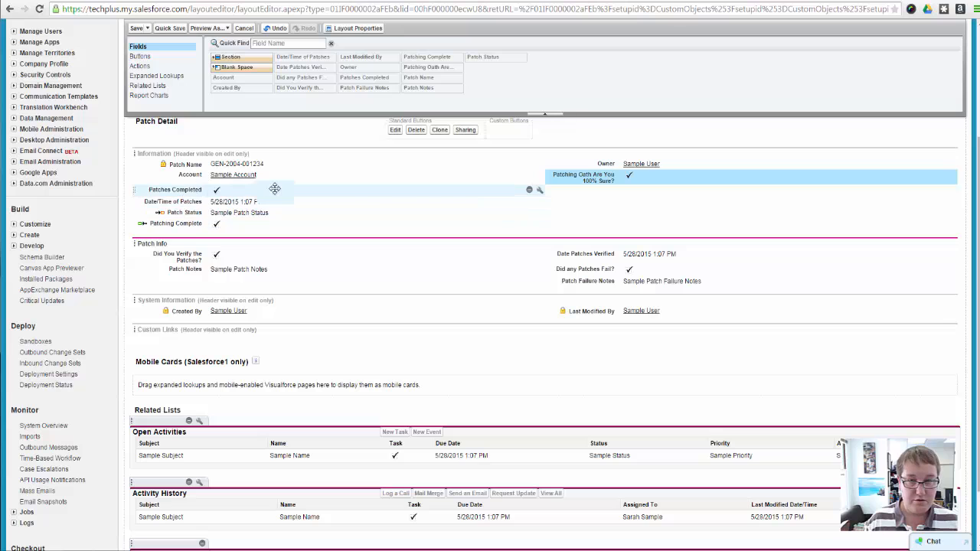
{"action": "left_click", "coordinate": [525, 192]}
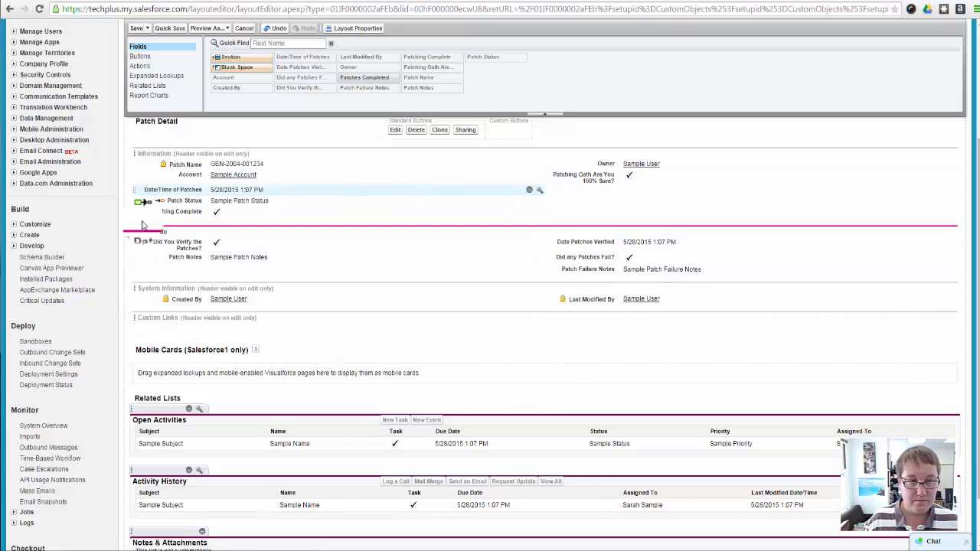
{"action": "left_click_drag", "start_coordinate": [144, 218], "coordinate": [187, 185]}
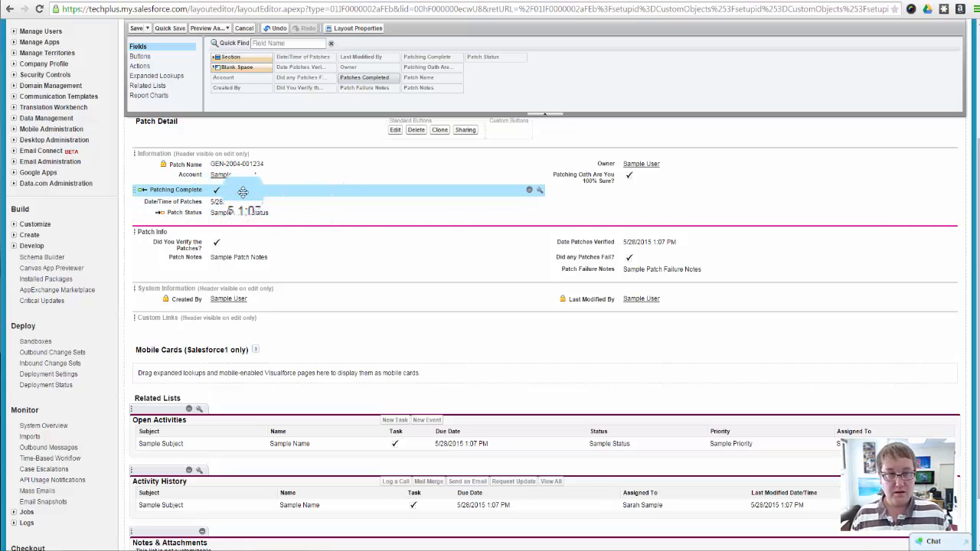
{"action": "left_click_drag", "start_coordinate": [242, 192], "coordinate": [672, 189]}
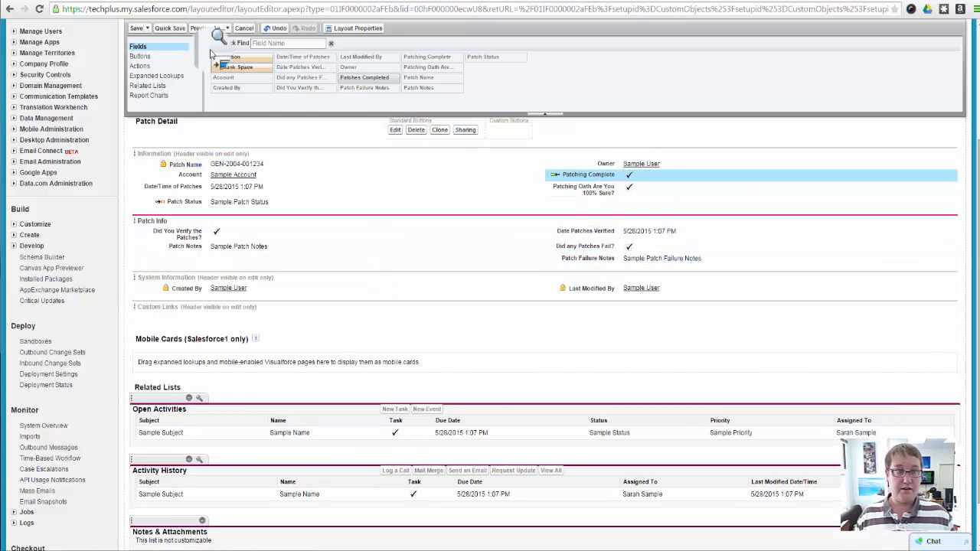
{"action": "left_click", "coordinate": [137, 28]}
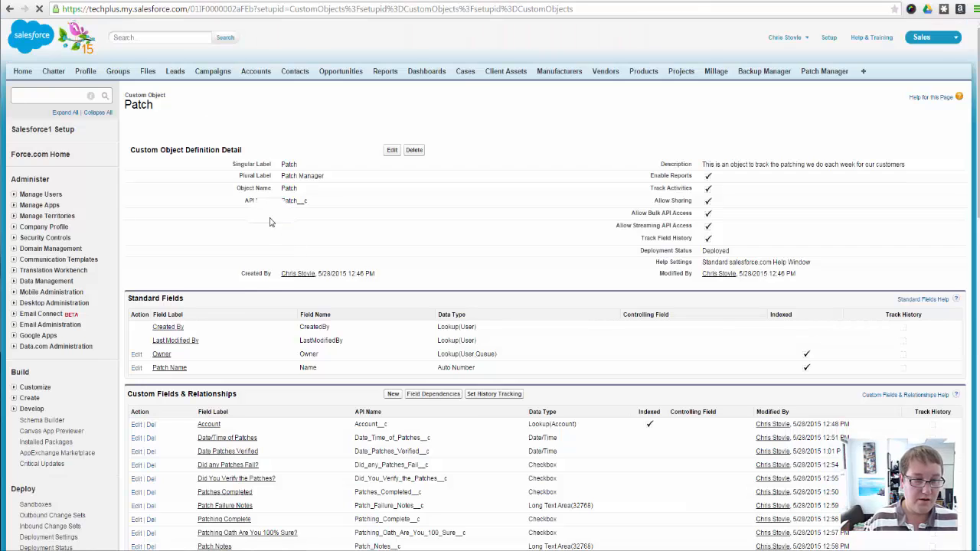
Delete the custom field Patching Complete from the Patch object and confirm the deletion
{"action": "scroll", "coordinate": [300, 370], "scroll_direction": "down", "scroll_amount": 5}
{"action": "scroll", "coordinate": [300, 370], "scroll_direction": "up", "scroll_amount": 2}
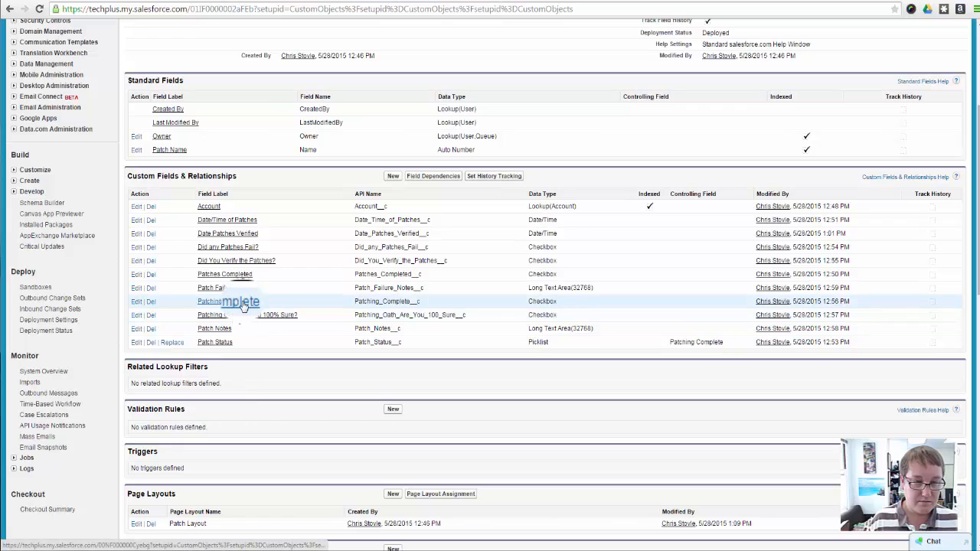
{"action": "left_click", "coordinate": [150, 300]}
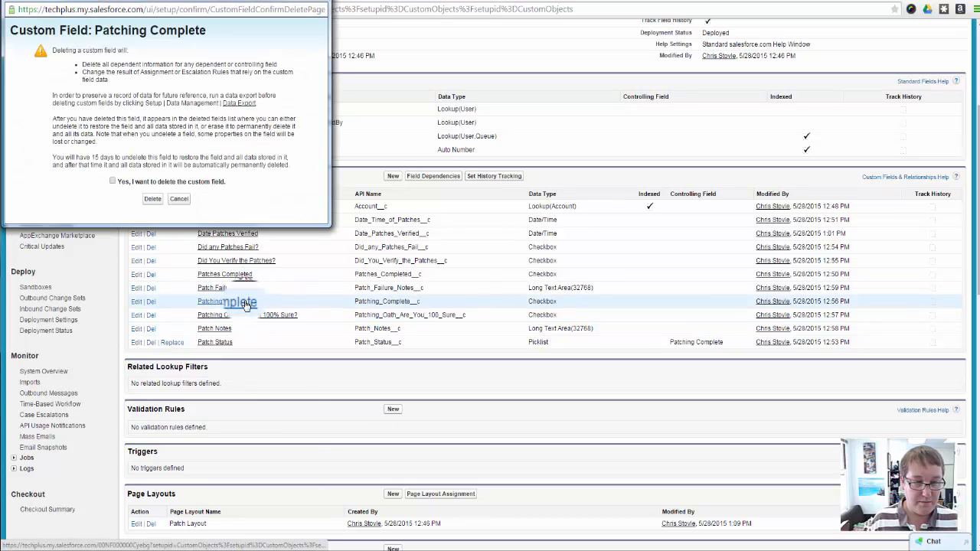
{"action": "left_click", "coordinate": [113, 182]}
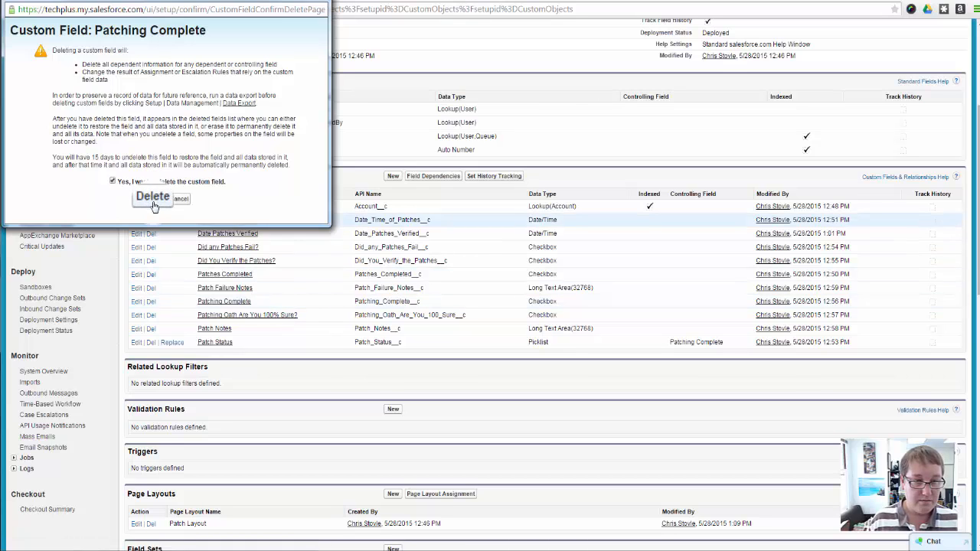
{"action": "left_click", "coordinate": [152, 198]}
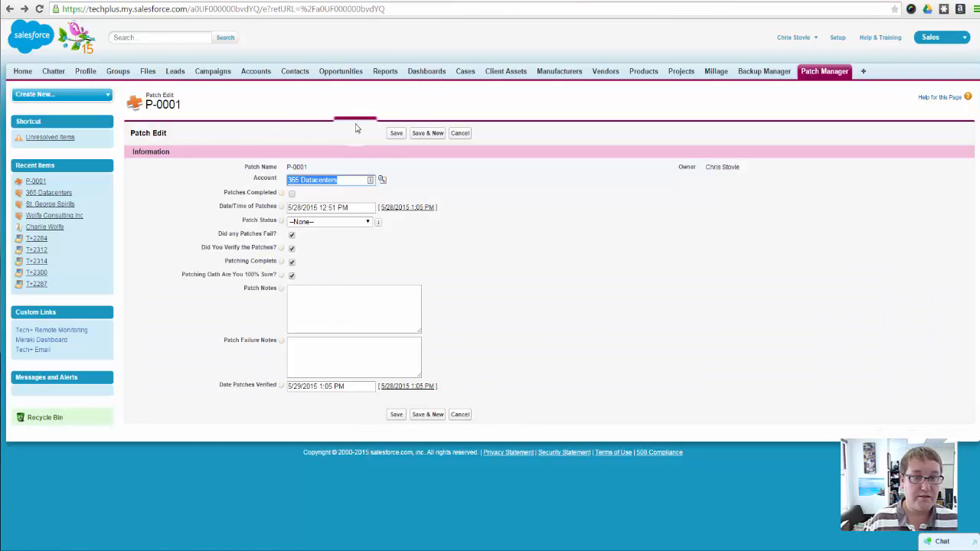
Discard the edits to P-0001 and start a new patch from the 365 Datacenters account's Patch Manager related list
{"action": "left_click", "coordinate": [460, 134]}
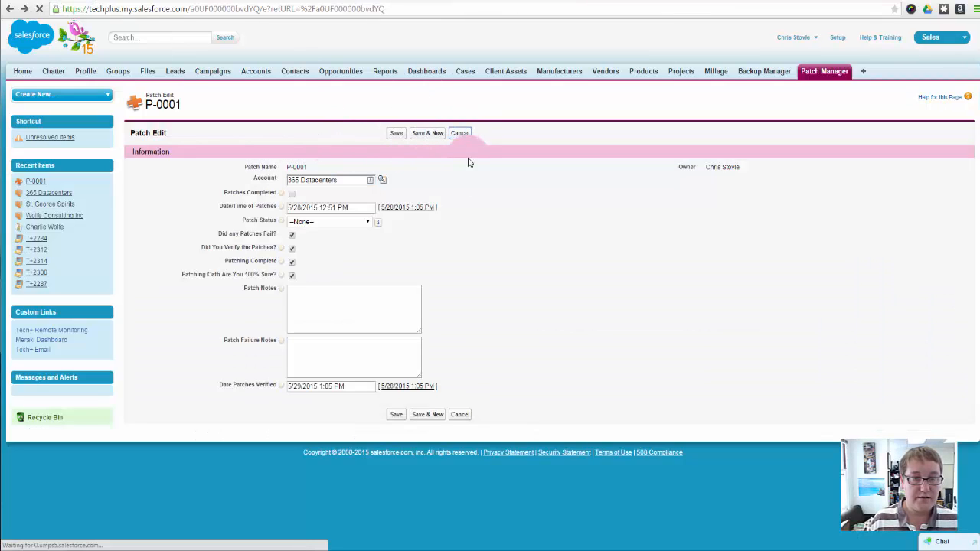
{"action": "left_click", "coordinate": [299, 186]}
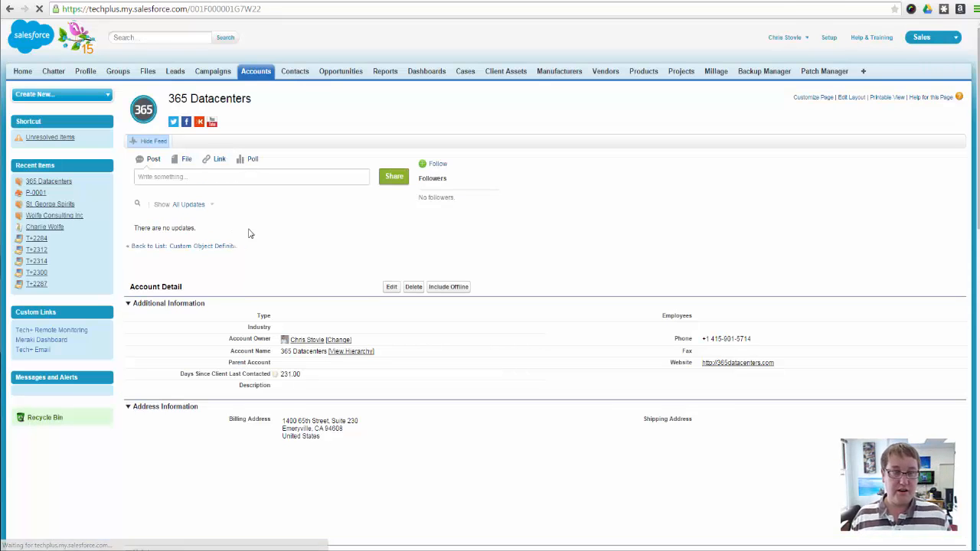
{"action": "scroll", "coordinate": [248, 288], "scroll_direction": "down", "scroll_amount": 3}
{"action": "scroll", "coordinate": [245, 292], "scroll_direction": "down", "scroll_amount": 10}
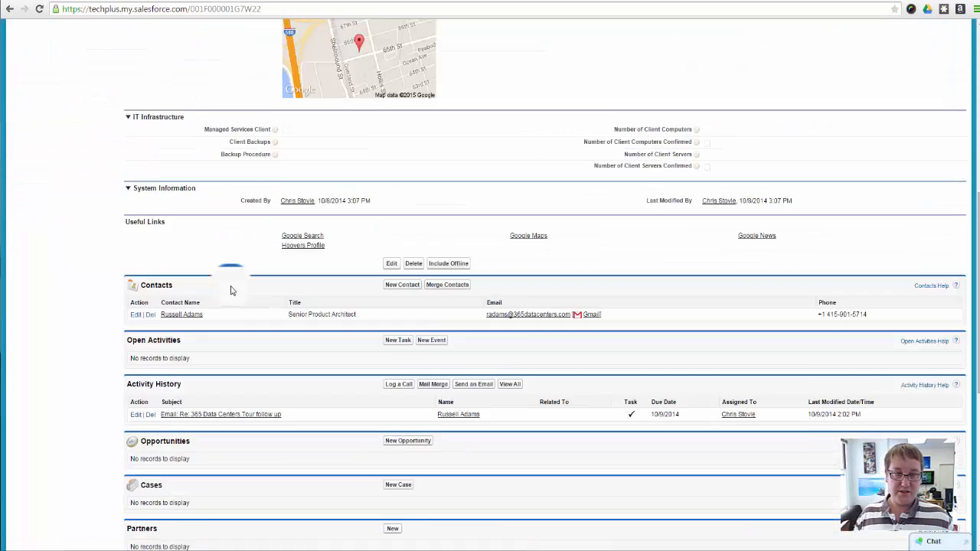
{"action": "scroll", "coordinate": [232, 283], "scroll_direction": "up", "scroll_amount": 2}
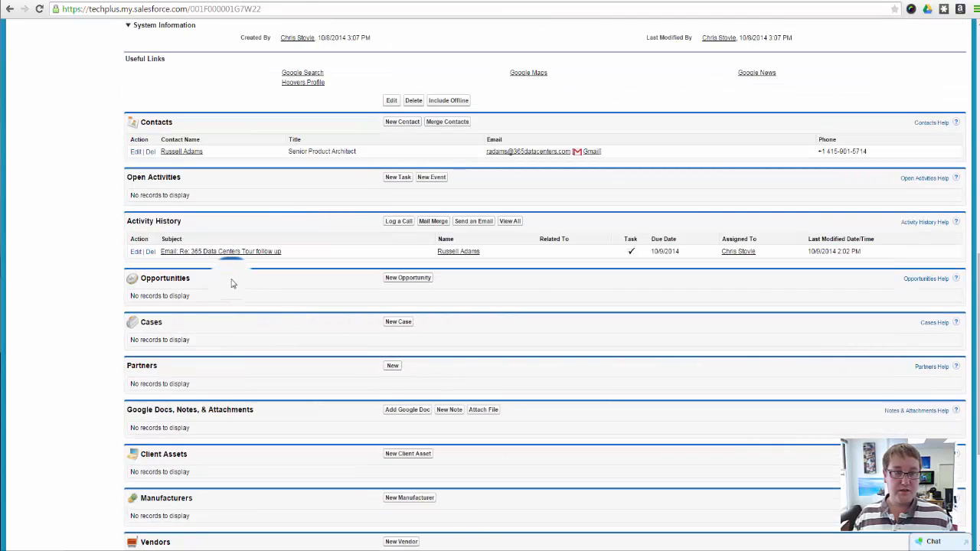
{"action": "scroll", "coordinate": [232, 283], "scroll_direction": "down", "scroll_amount": 4}
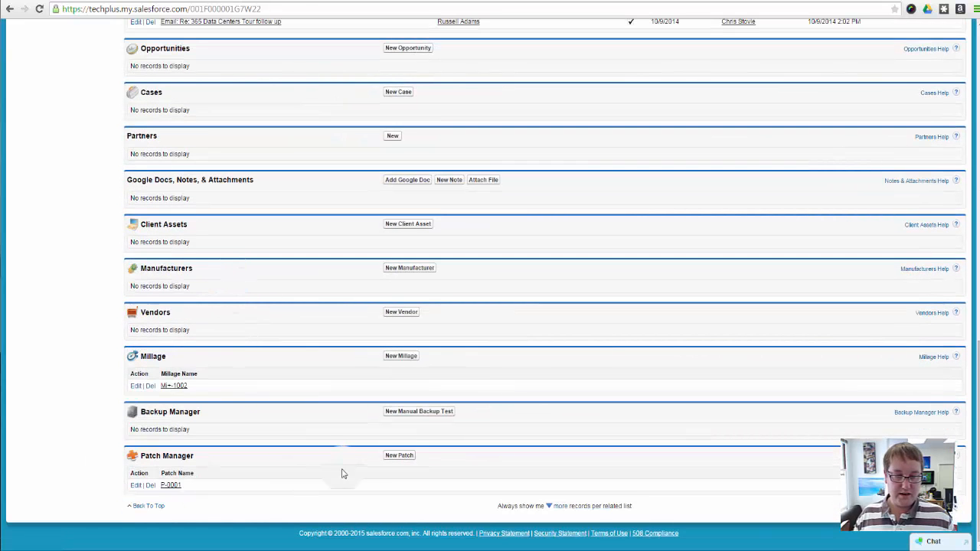
{"action": "left_click", "coordinate": [399, 454]}
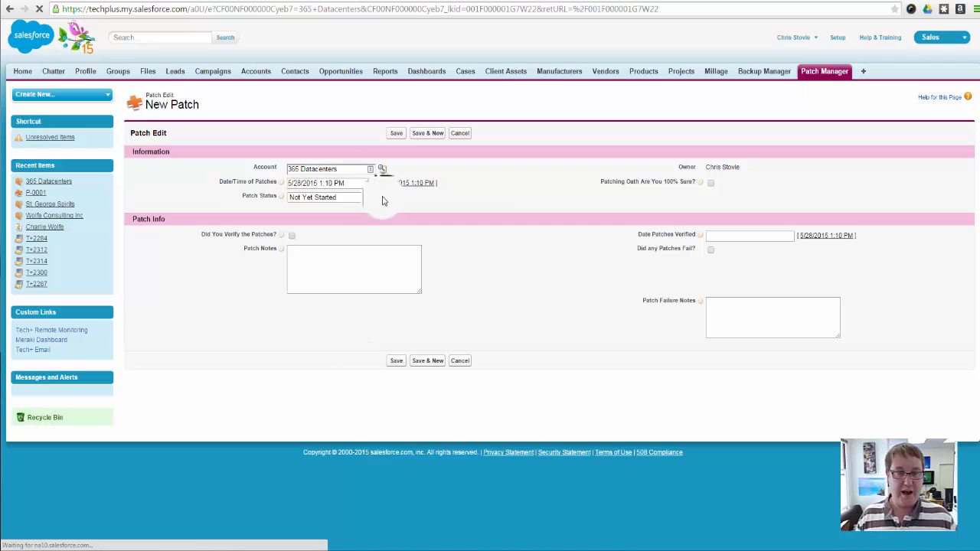
Fill in the new patch with date/time 5/28/2015 1:10 PM, status Not Yet Started and patch notes "Scheduled for tonight", and save it
{"action": "left_click", "coordinate": [353, 168]}
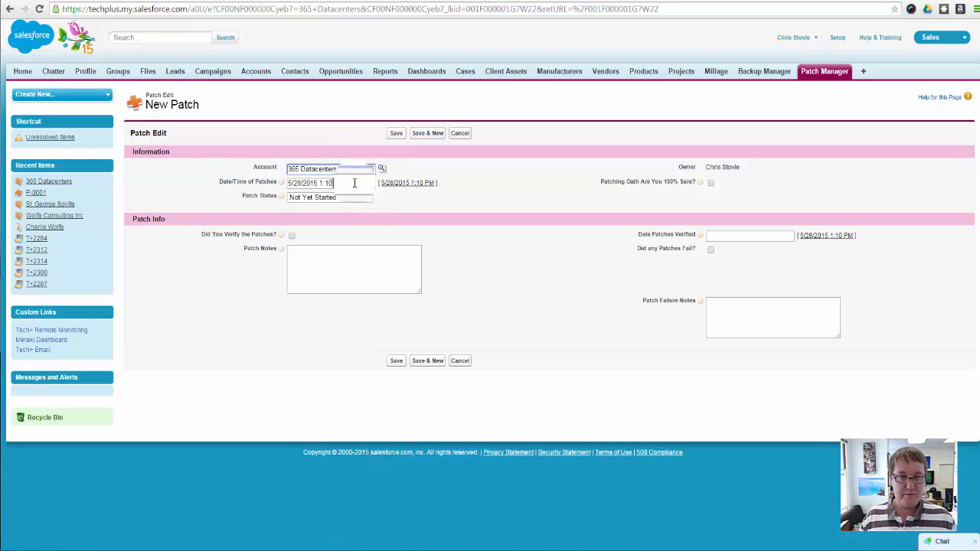
{"action": "left_click", "coordinate": [355, 183]}
{"action": "left_click", "coordinate": [426, 182]}
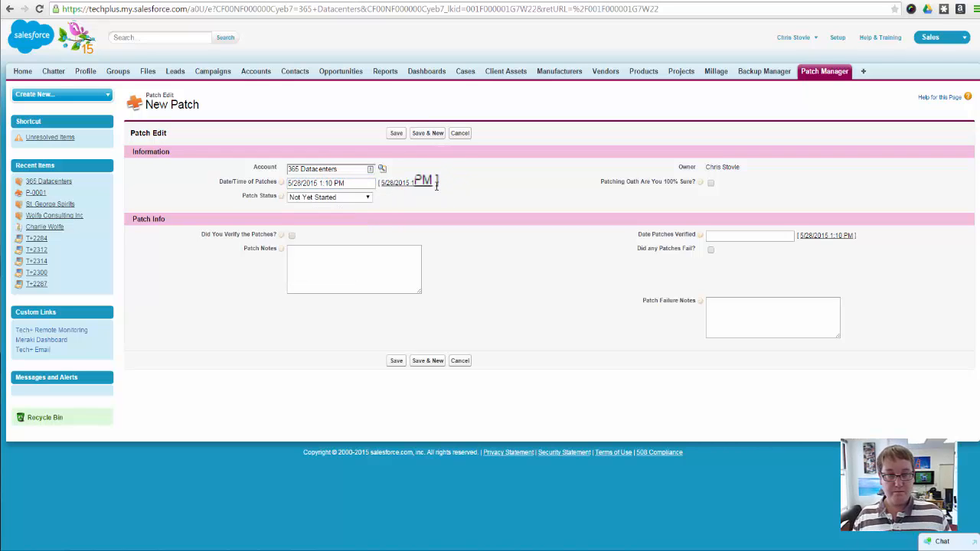
{"action": "left_click", "coordinate": [345, 197]}
{"action": "left_click", "coordinate": [348, 200]}
{"action": "left_click", "coordinate": [369, 255]}
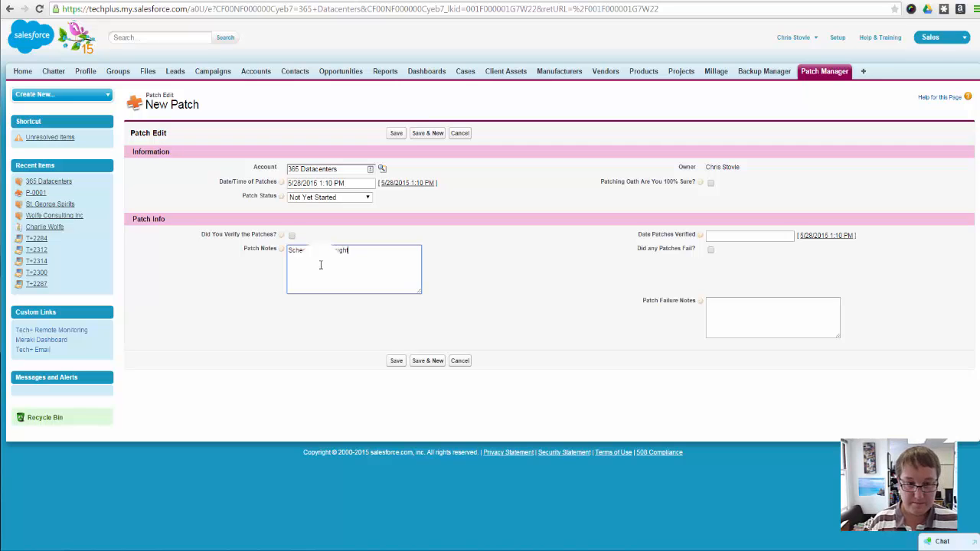
{"action": "left_click", "coordinate": [656, 291]}
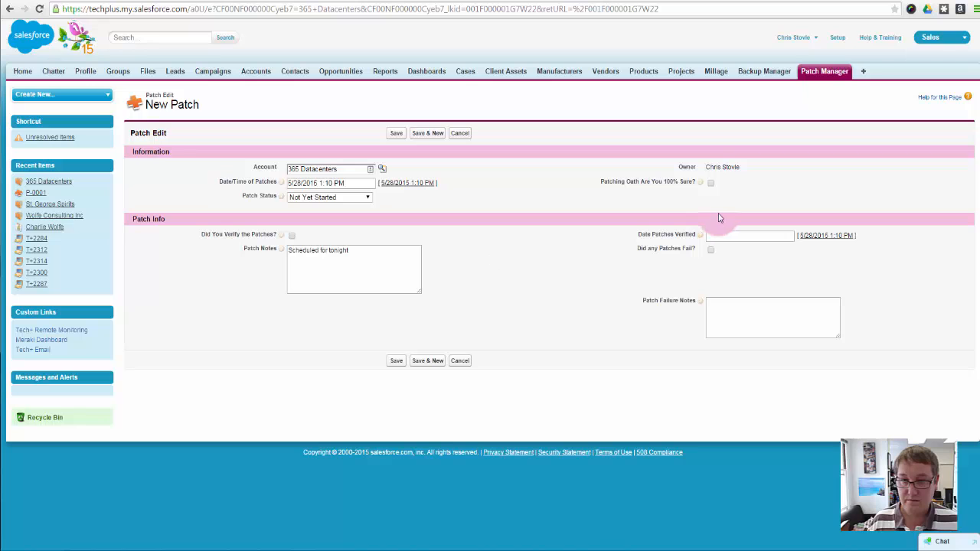
{"action": "left_click", "coordinate": [400, 361]}
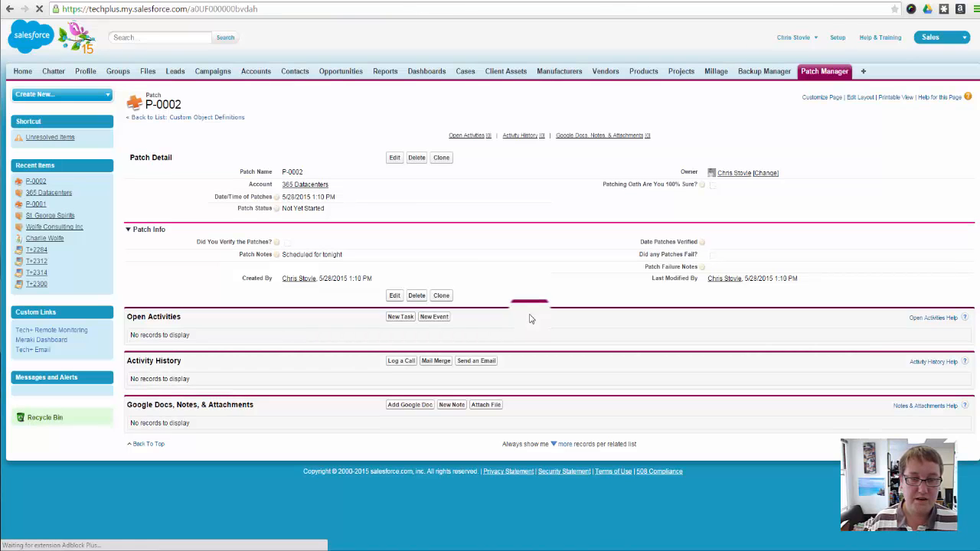
Add a new task to patch P-0002 with subject "check patches" and due date 5/29/2015, and save it
{"action": "left_click", "coordinate": [411, 320]}
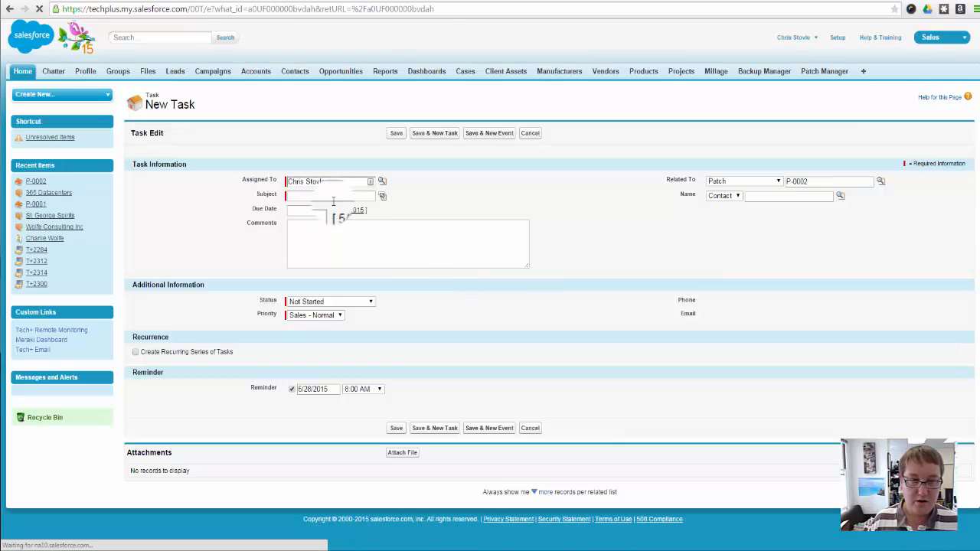
{"action": "left_click", "coordinate": [329, 195]}
{"action": "type", "text": "check"}
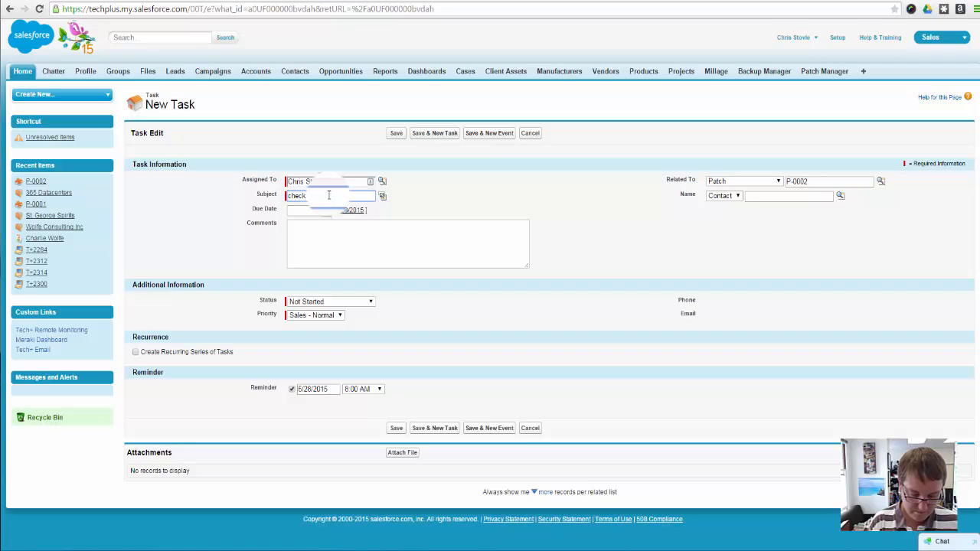
{"action": "type", "text": " patches"}
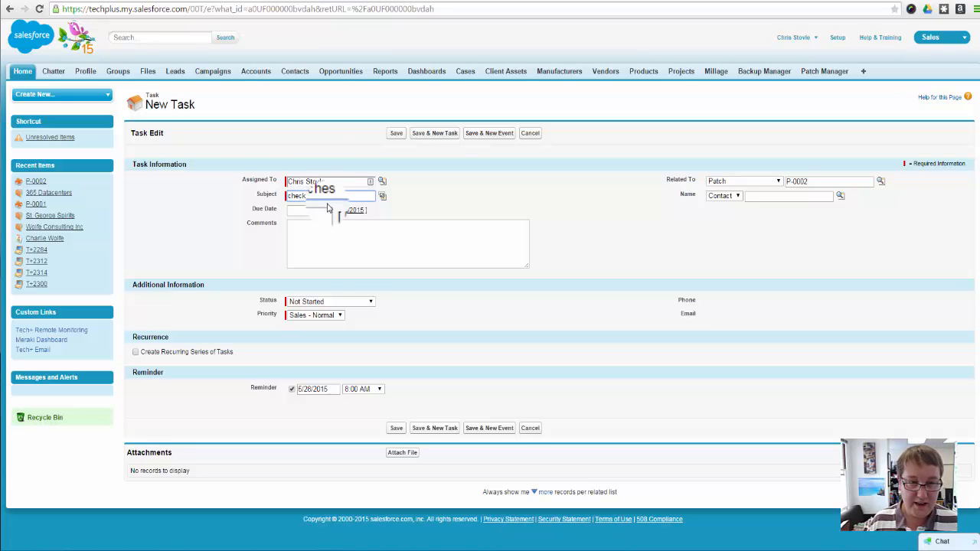
{"action": "left_click", "coordinate": [310, 210]}
{"action": "left_click", "coordinate": [366, 281]}
{"action": "left_click", "coordinate": [378, 248]}
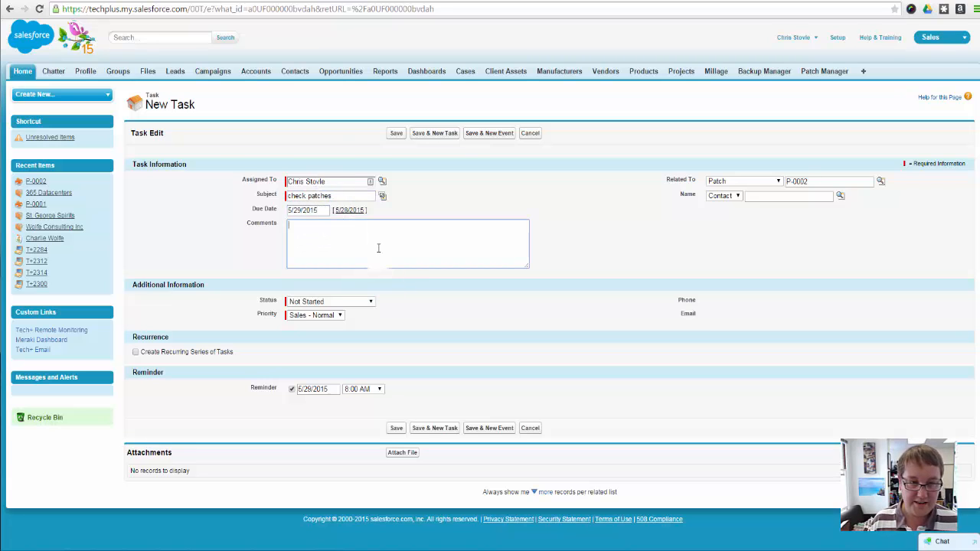
{"action": "left_click", "coordinate": [396, 133]}
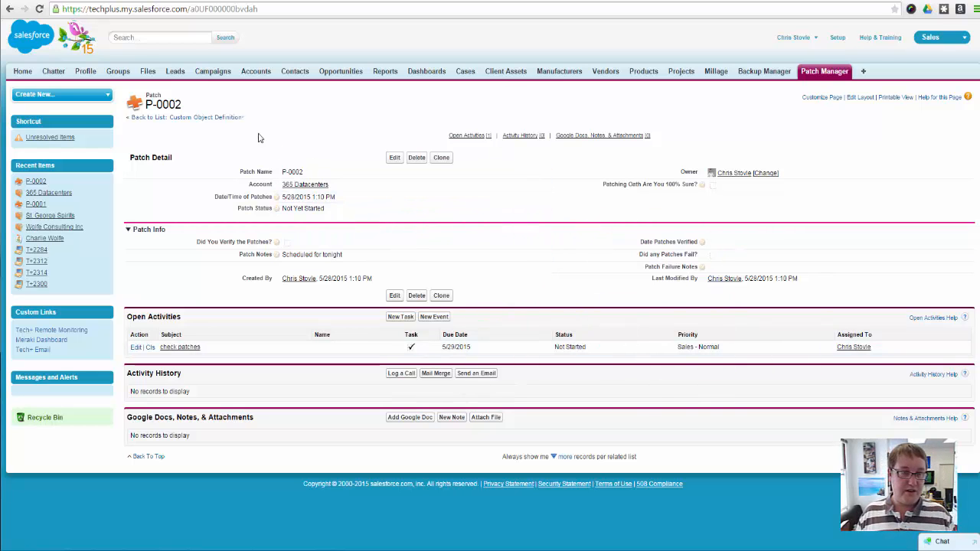
Search the setup for "chatter", open Feed Tracking, and enable feed tracking for the Patch object
{"action": "left_click", "coordinate": [142, 116]}
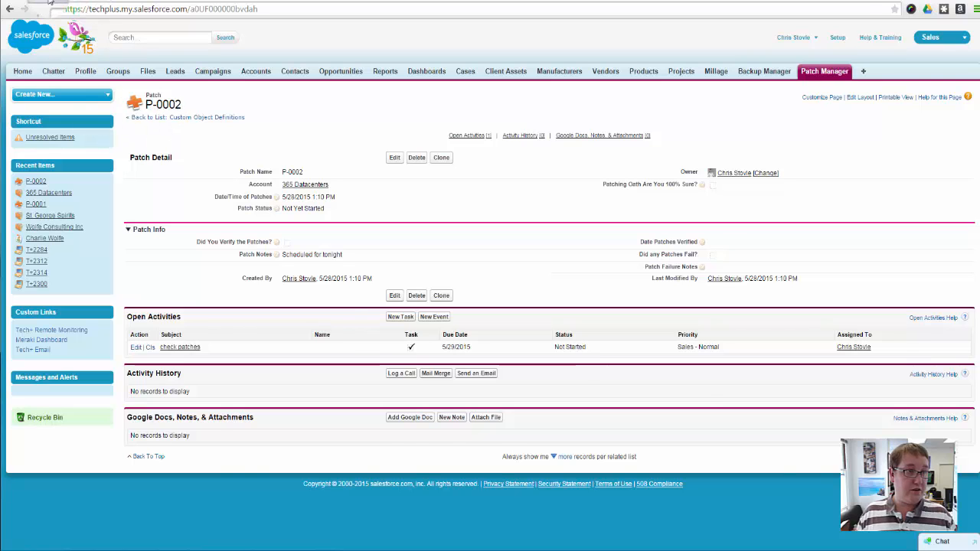
{"action": "left_click", "coordinate": [53, 96]}
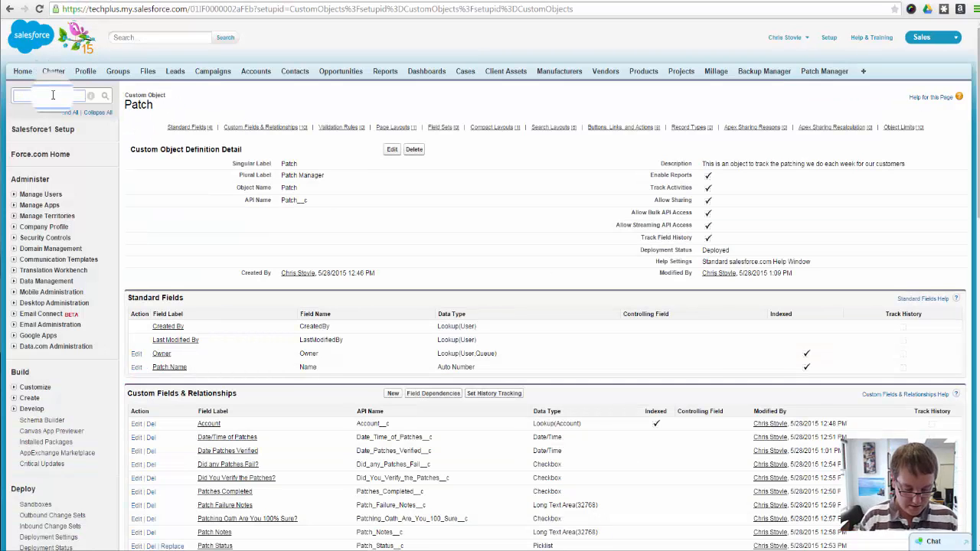
{"action": "type", "text": "chatter"}
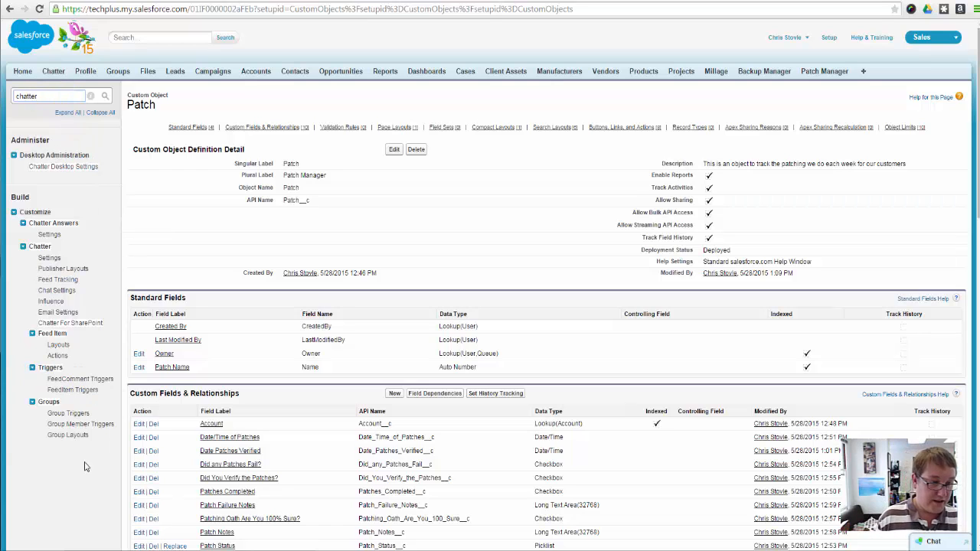
{"action": "left_click", "coordinate": [69, 280]}
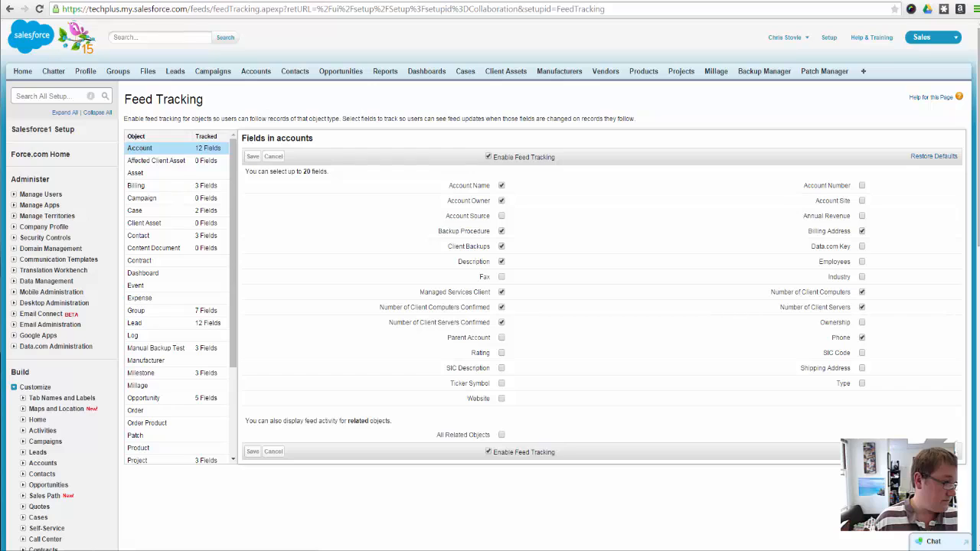
{"action": "scroll", "coordinate": [170, 306], "scroll_direction": "down", "scroll_amount": 5}
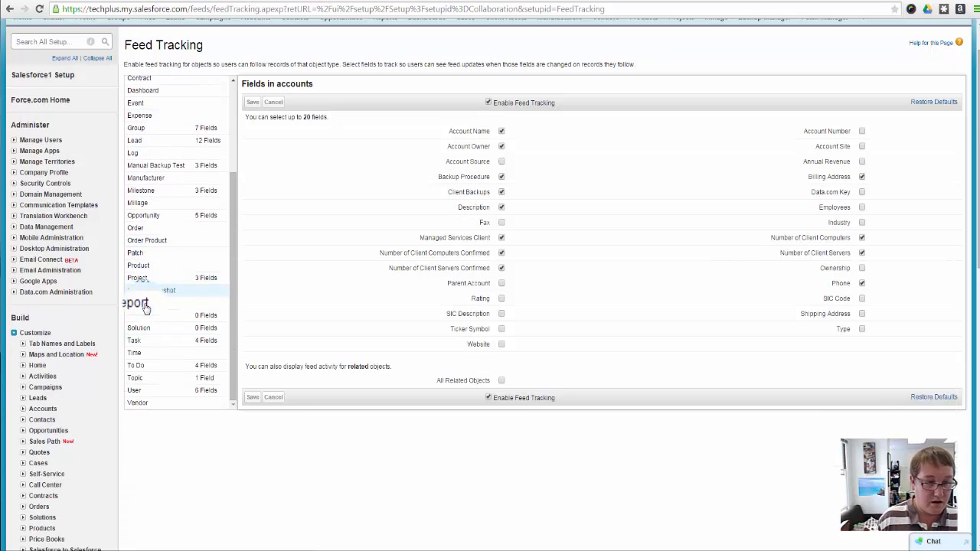
{"action": "left_click", "coordinate": [136, 253]}
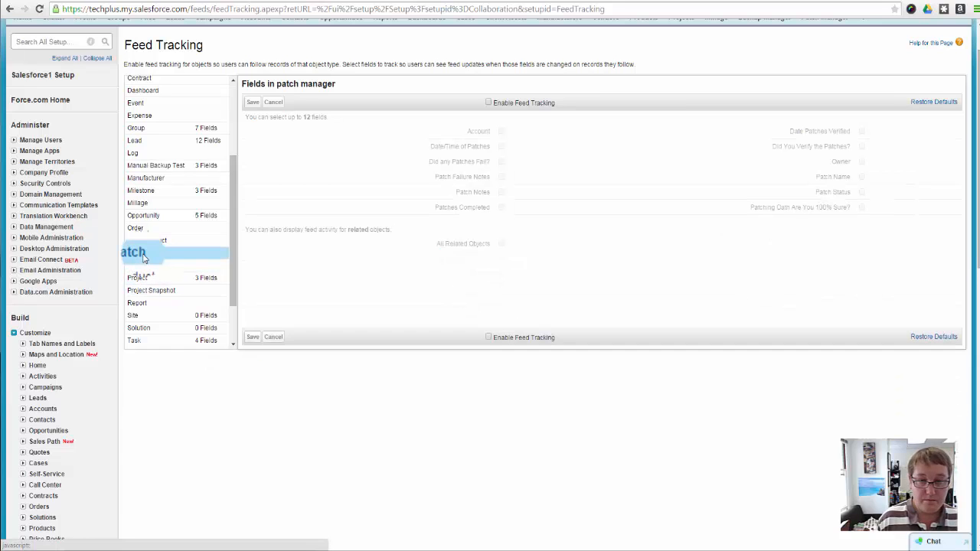
{"action": "left_click", "coordinate": [488, 104]}
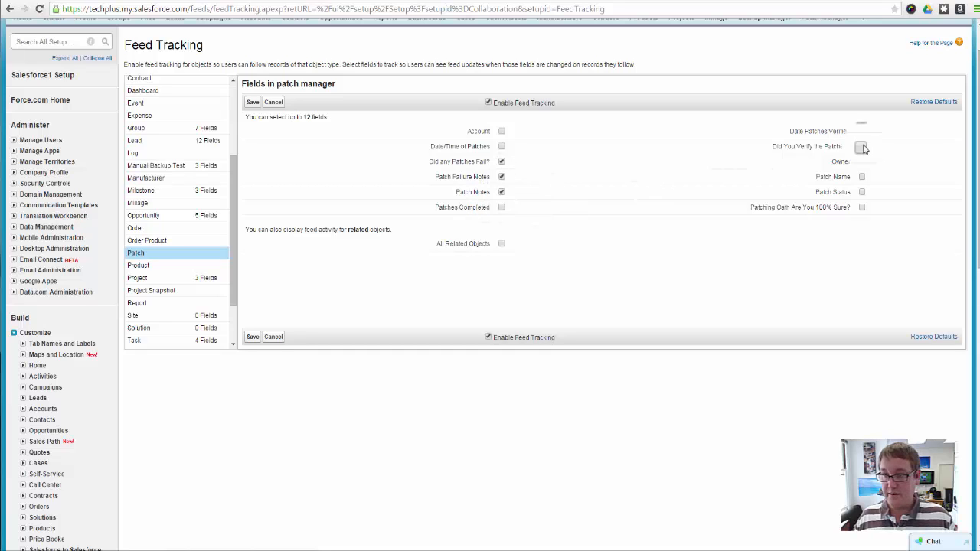
Track all Patch fields except Account, Owner and Patch Name in the feed, and save the tracking settings
{"action": "left_click", "coordinate": [501, 207]}
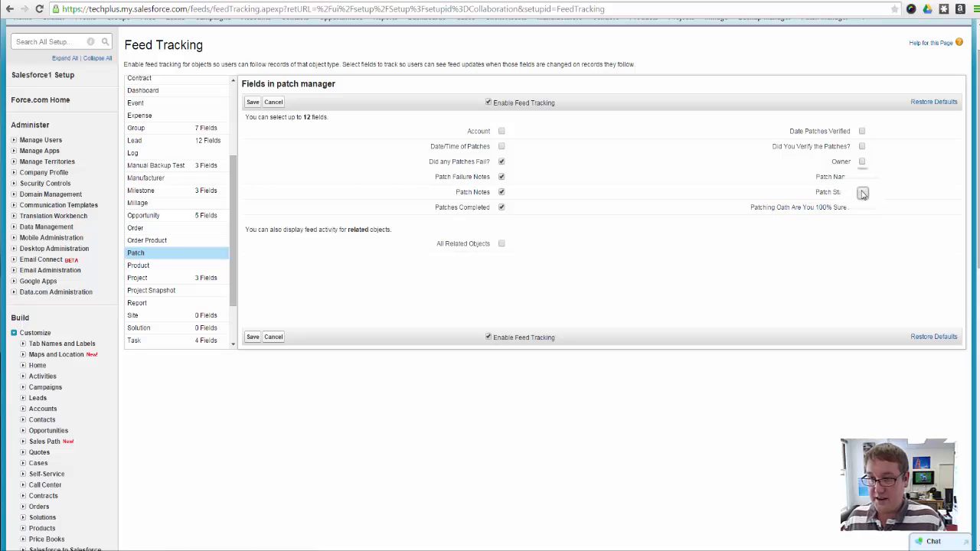
{"action": "left_click", "coordinate": [863, 191]}
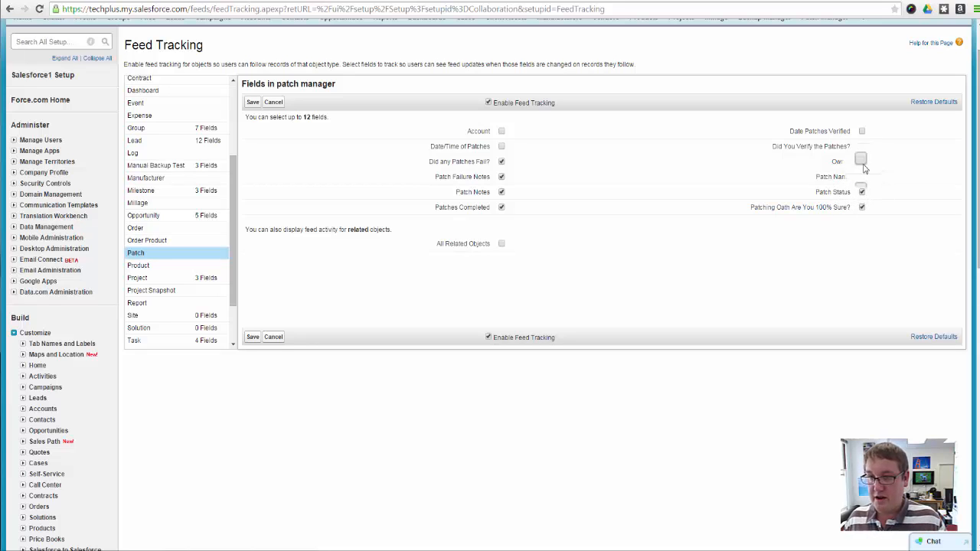
{"action": "left_click", "coordinate": [862, 147]}
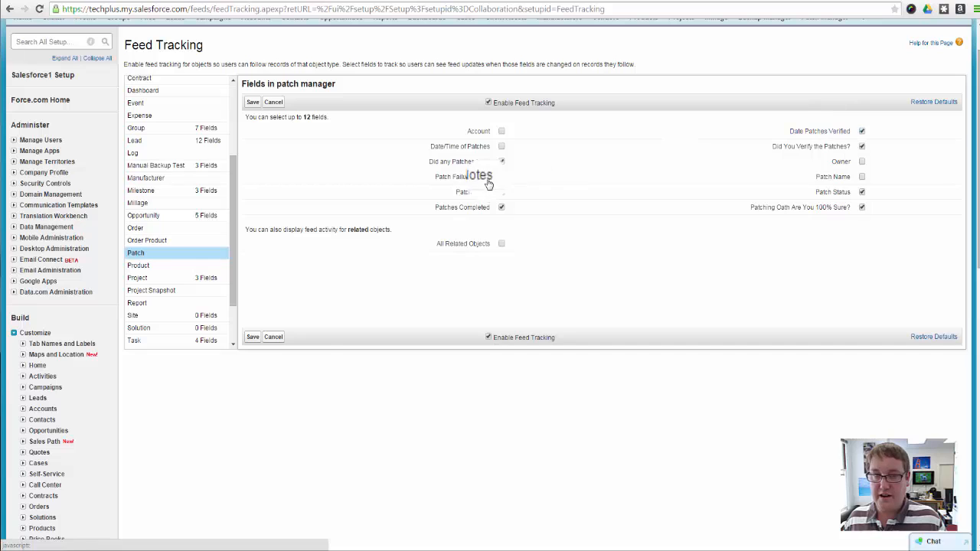
{"action": "left_click", "coordinate": [861, 131]}
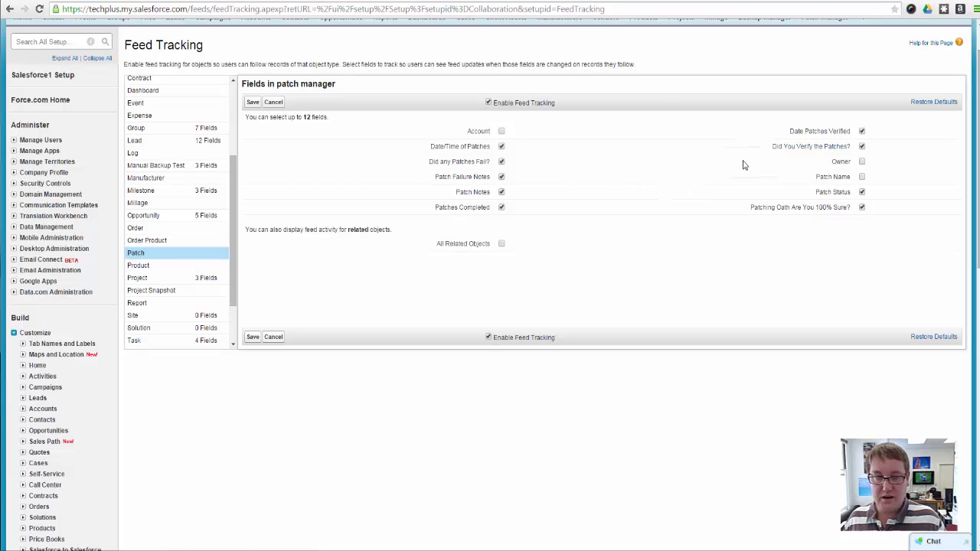
{"action": "left_click", "coordinate": [252, 337]}
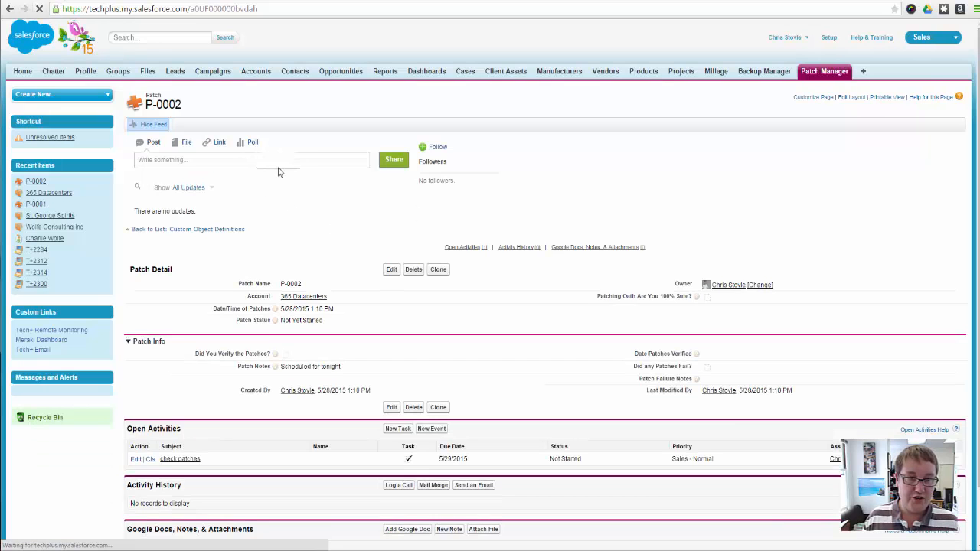
Draft a feed post on P-0002 mentioning a colleague with "can you take over the patching for this?", and clear the text
{"action": "left_click", "coordinate": [283, 160]}
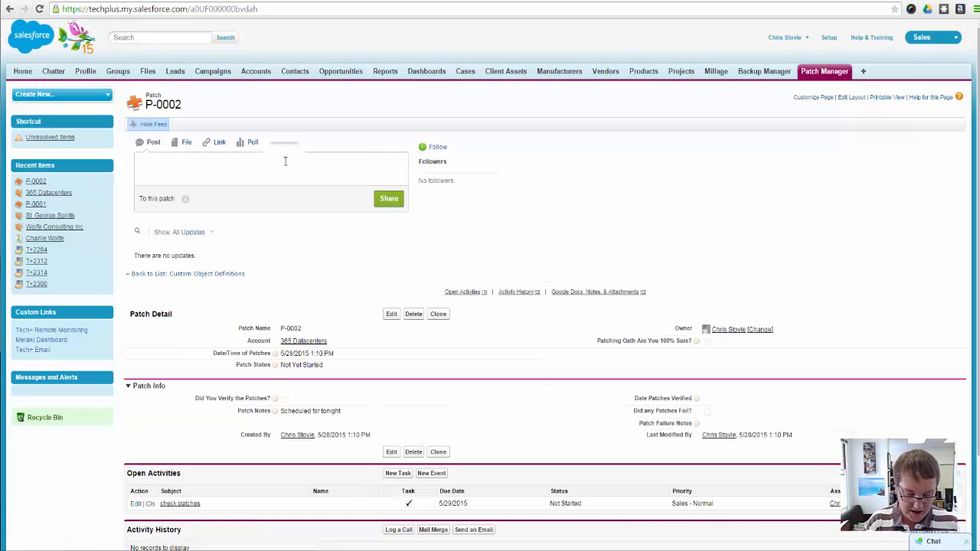
{"action": "type", "text": "@"}
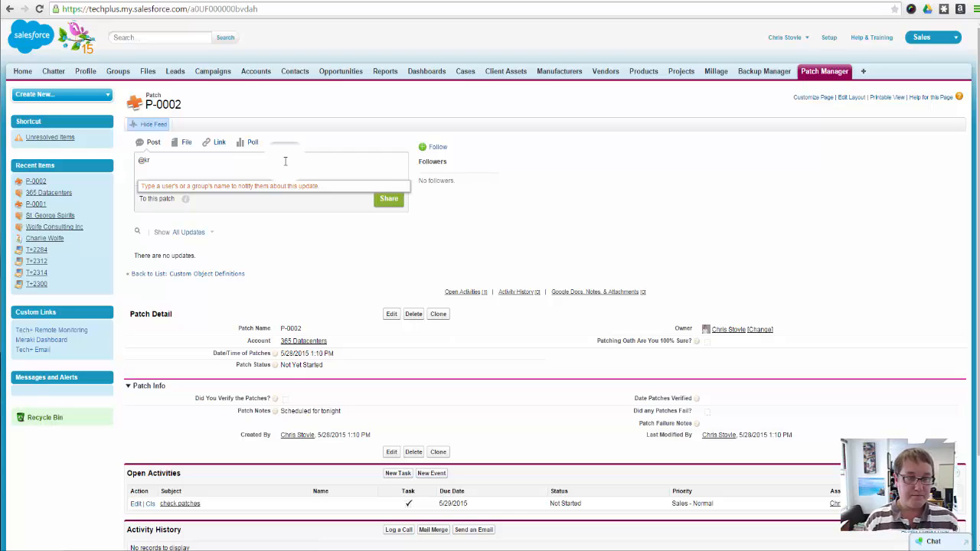
{"action": "type", "text": "kr"}
{"action": "key", "text": "Return"}
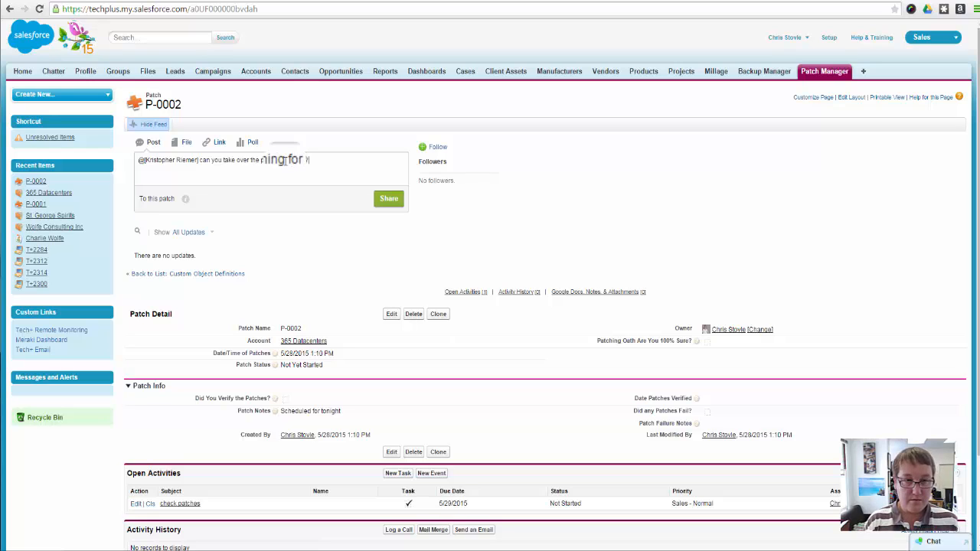
{"action": "type", "text": "his?"}
{"action": "left_click", "coordinate": [388, 198]}
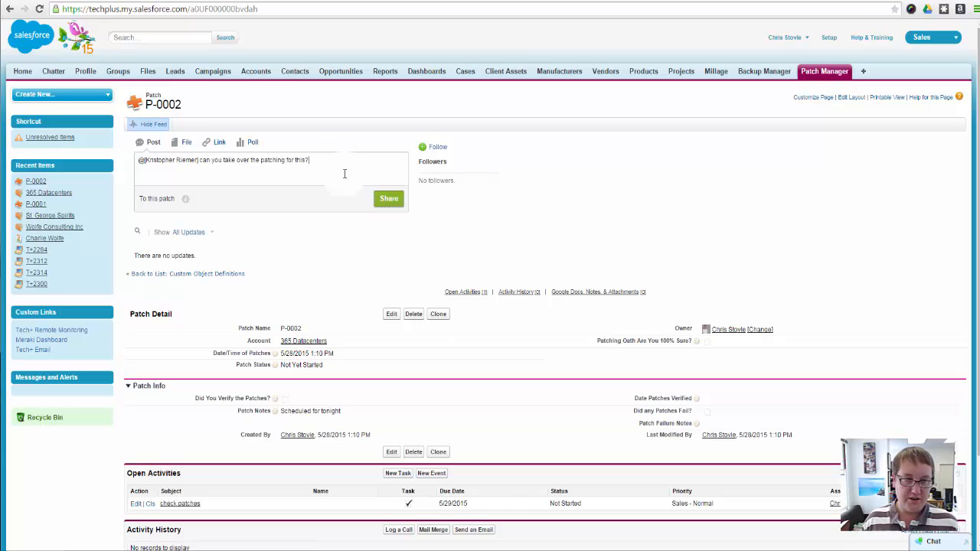
{"action": "key", "text": "ctrl+a"}
{"action": "key", "text": "BackSpace"}
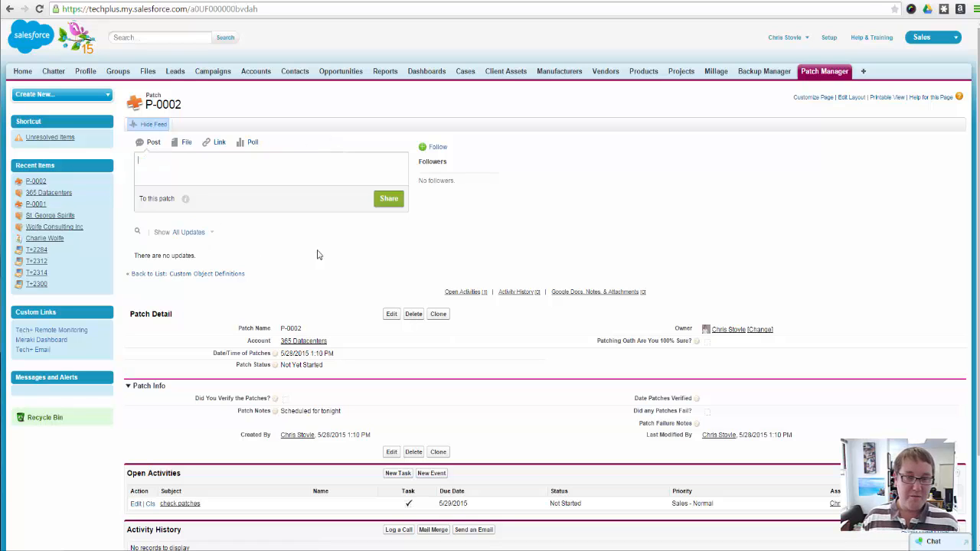
Start a file post in the P-0002 feed and open the file chooser for its attachment
{"action": "scroll", "coordinate": [364, 246], "scroll_direction": "down", "scroll_amount": 3}
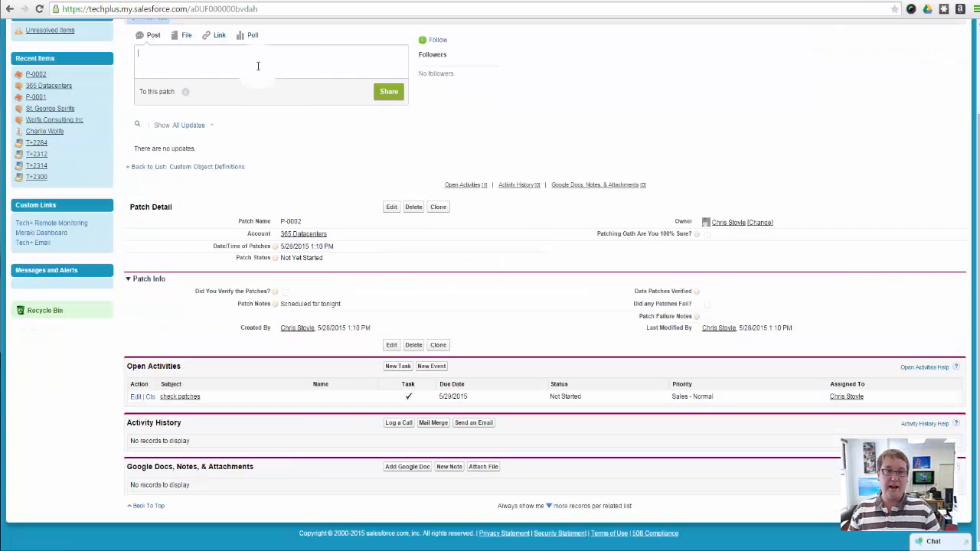
{"action": "left_click", "coordinate": [186, 35]}
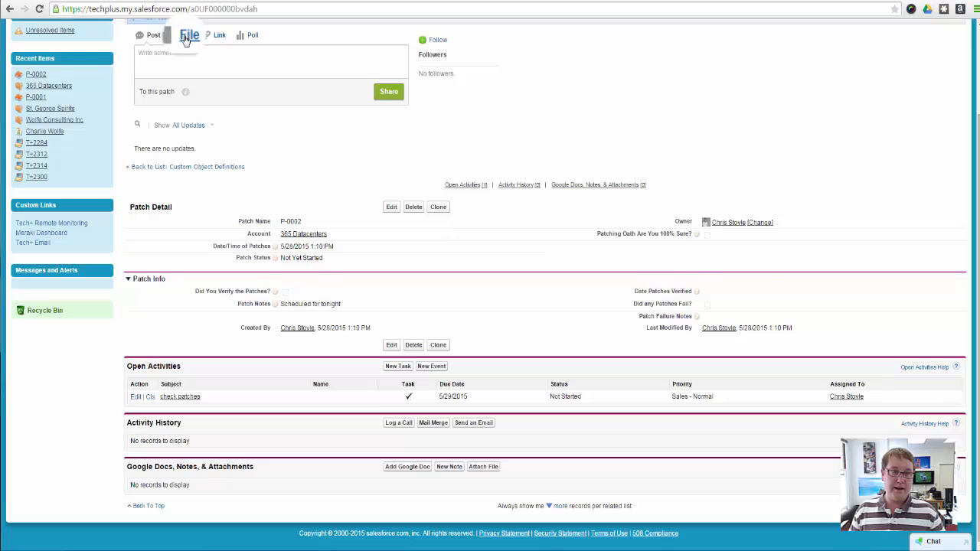
{"action": "left_click", "coordinate": [338, 63]}
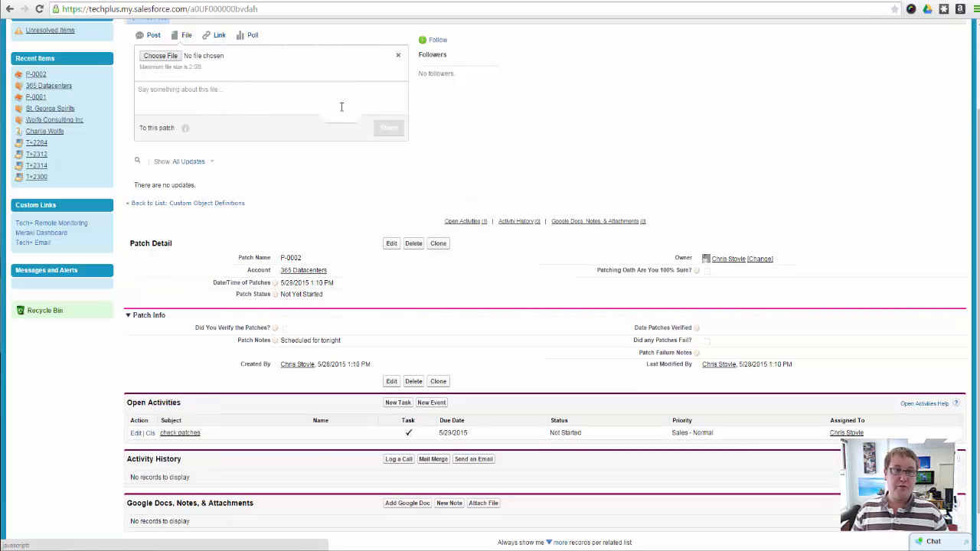
{"action": "left_click", "coordinate": [165, 56]}
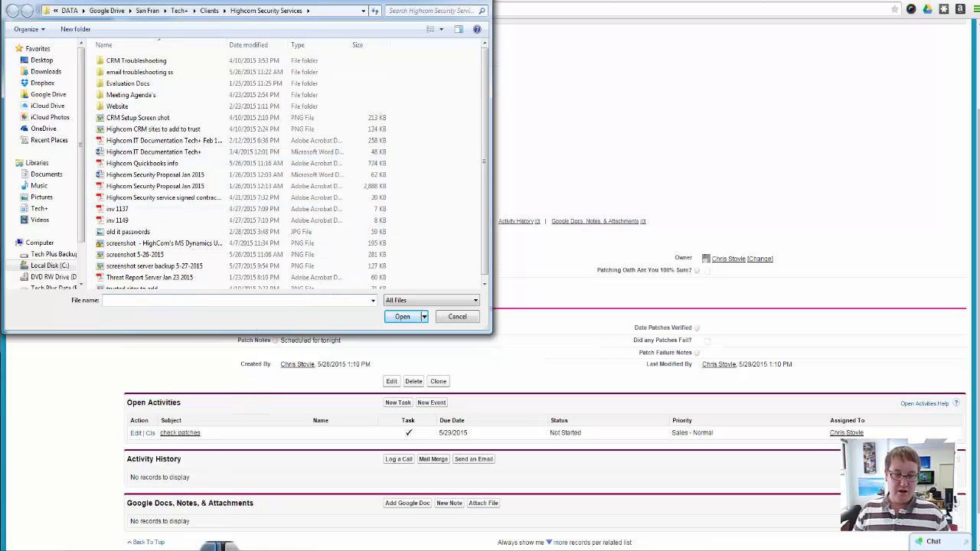
Switch to the TeamViewer remote session, view its extra options including Take Screenshot, and minimize the session window
{"action": "mouse_move", "coordinate": [207, 545]}
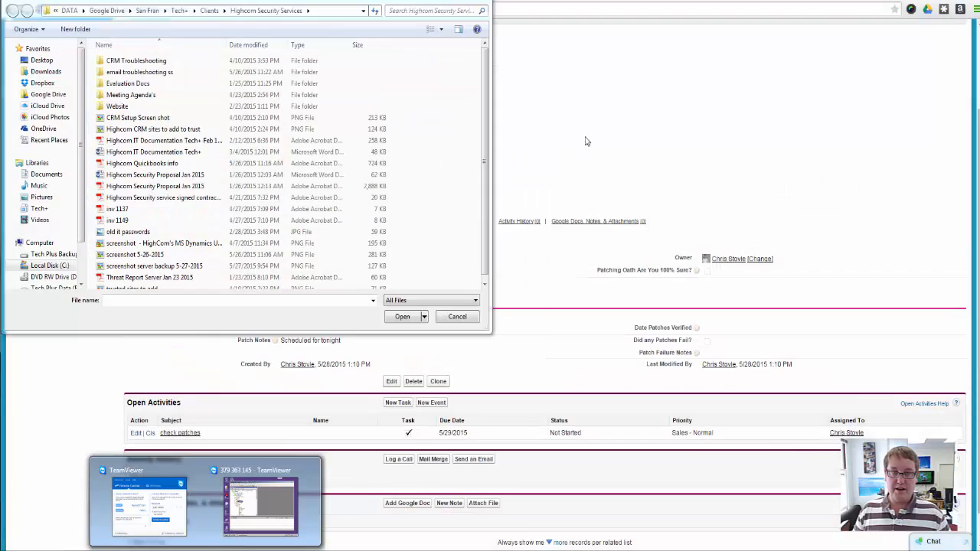
{"action": "left_click", "coordinate": [260, 502]}
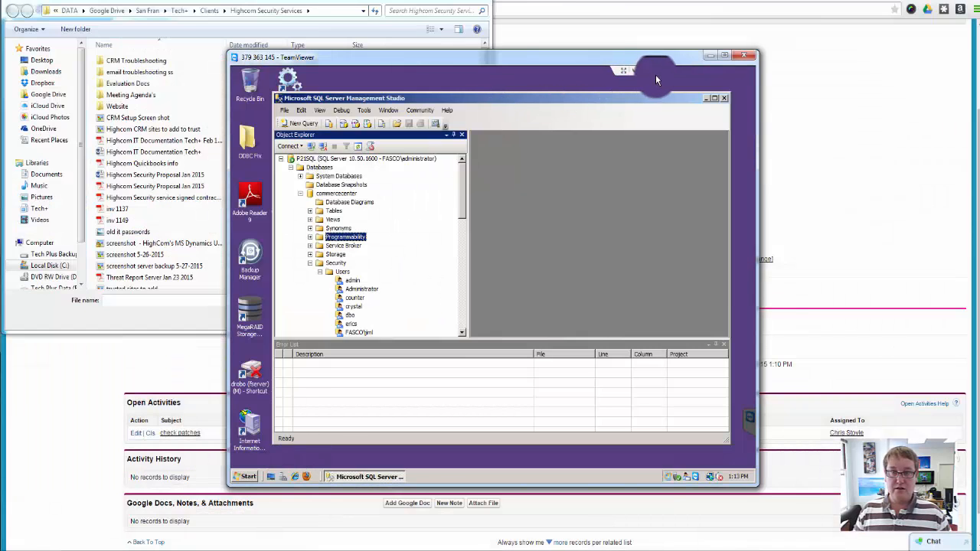
{"action": "left_click", "coordinate": [636, 72]}
{"action": "left_click", "coordinate": [628, 75]}
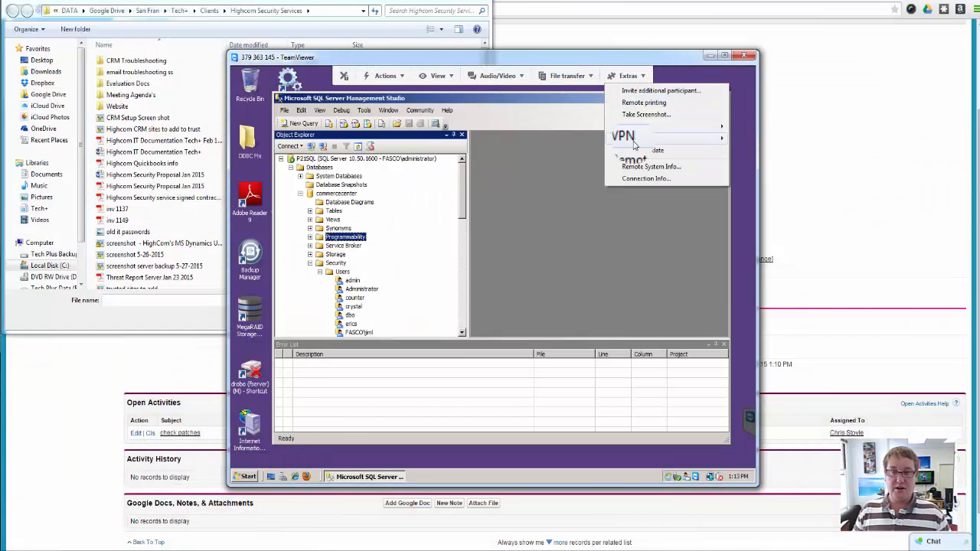
{"action": "left_click", "coordinate": [710, 55]}
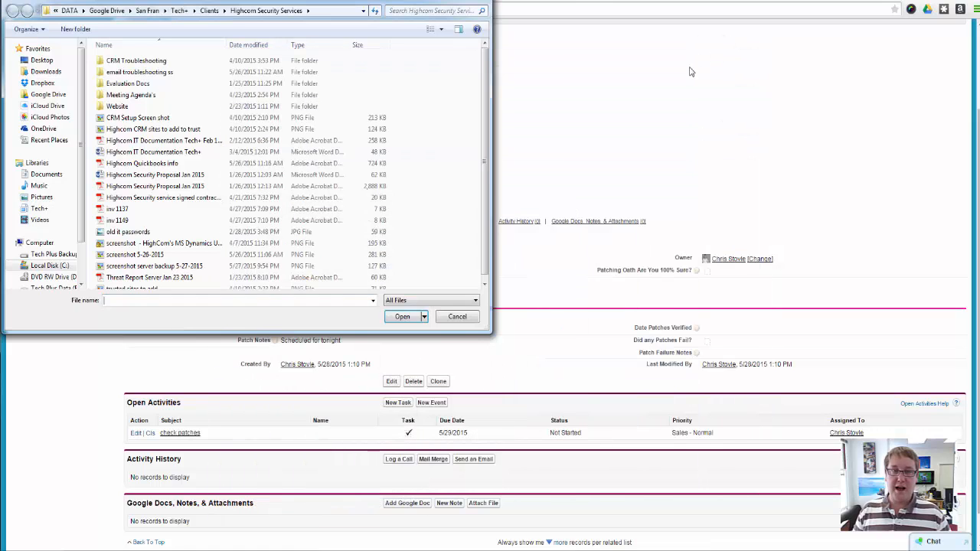
Cancel the file selection and review the Patch Manager list on the 365 Datacenters account, viewing P-0002 from it before returning to the account
{"action": "left_click", "coordinate": [458, 317]}
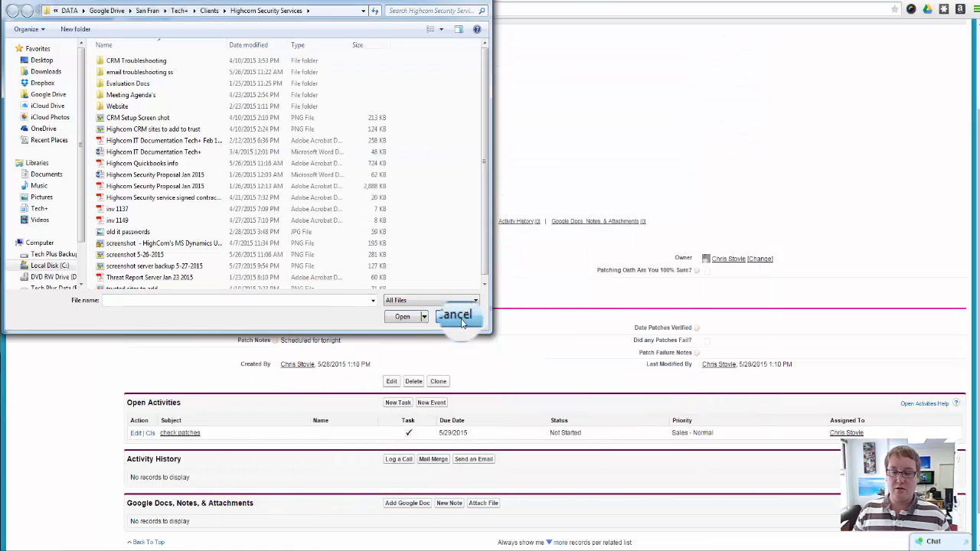
{"action": "left_click", "coordinate": [461, 321]}
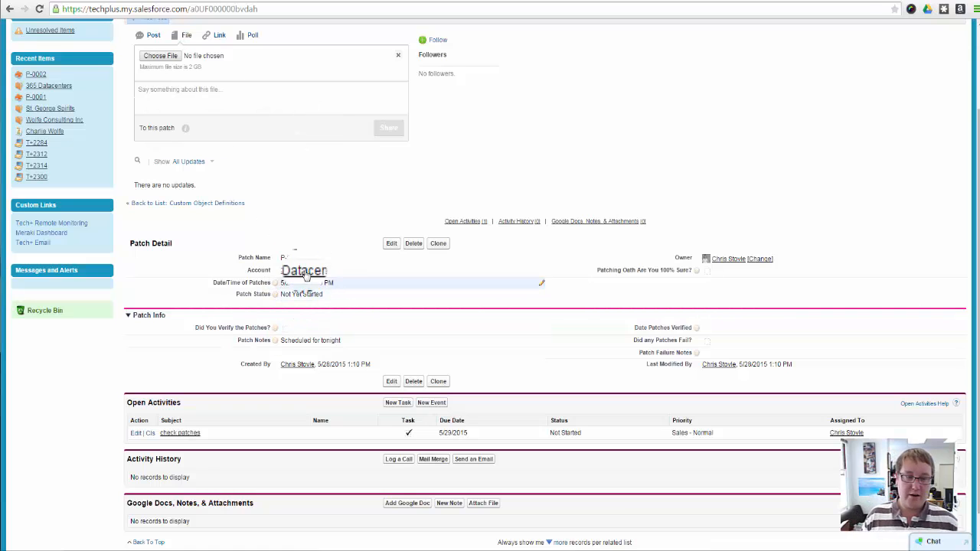
{"action": "mouse_move", "coordinate": [306, 272]}
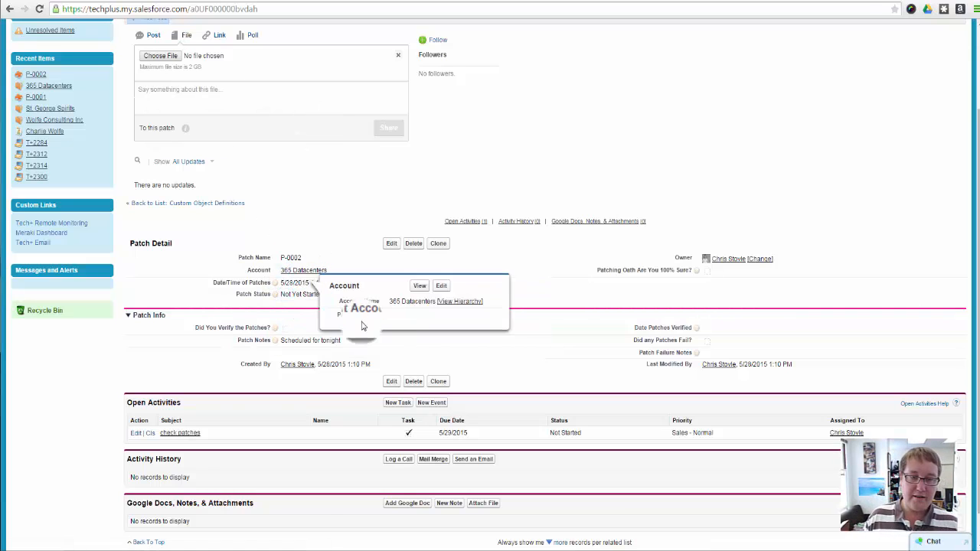
{"action": "left_click", "coordinate": [306, 271]}
{"action": "scroll", "coordinate": [444, 406], "scroll_direction": "down", "scroll_amount": 10}
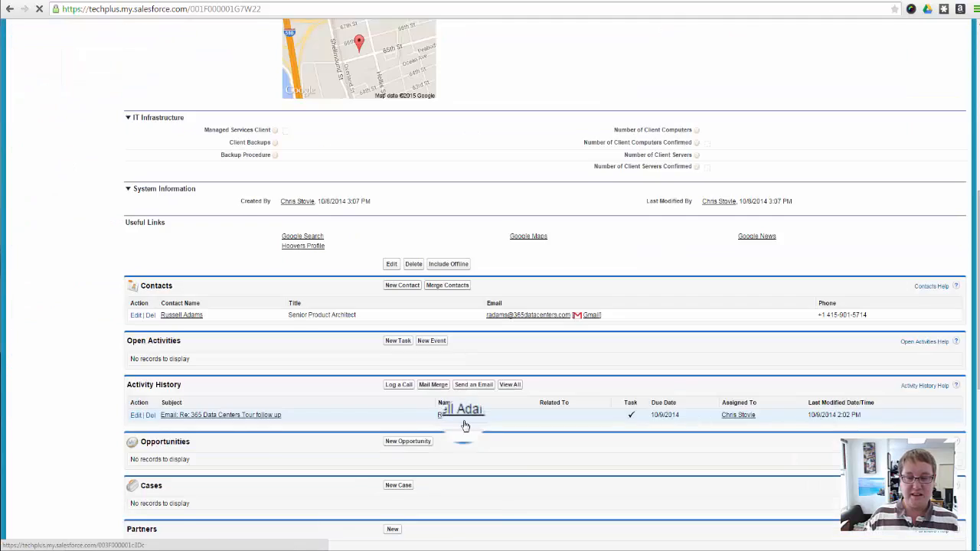
{"action": "scroll", "coordinate": [460, 424], "scroll_direction": "down", "scroll_amount": 5}
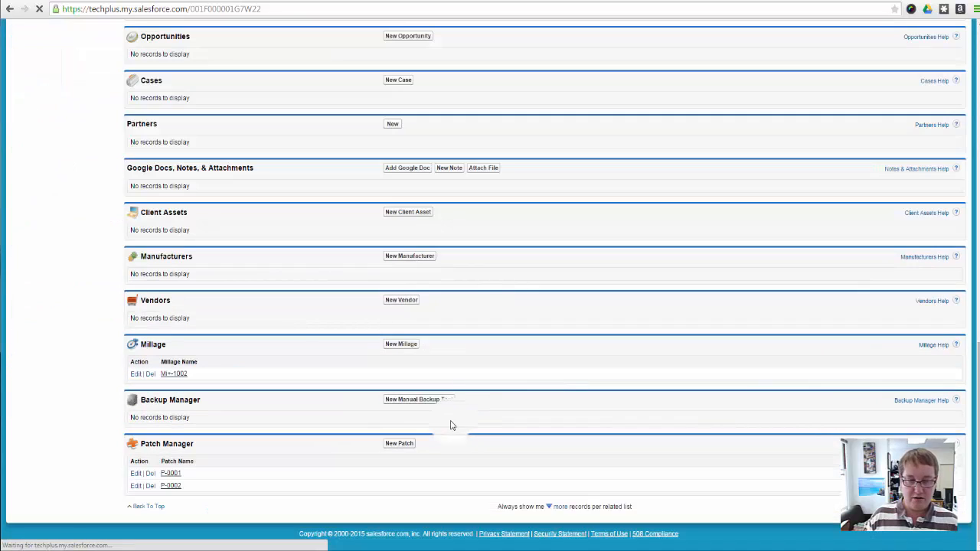
{"action": "left_click", "coordinate": [173, 486]}
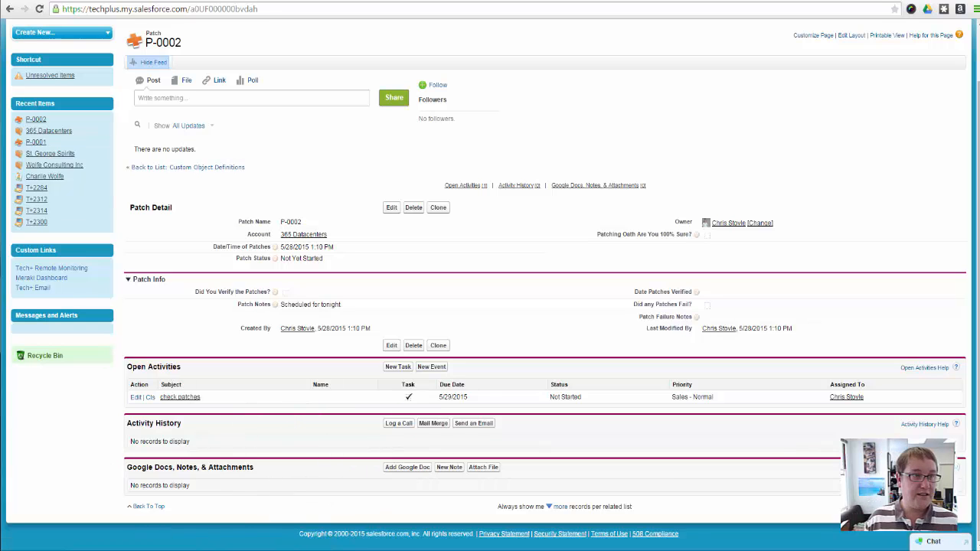
{"action": "left_click", "coordinate": [10, 8]}
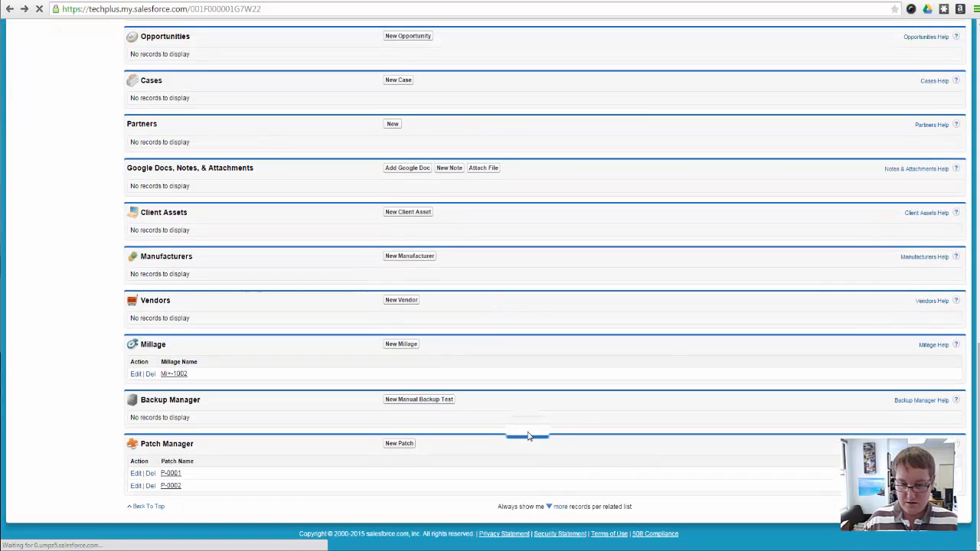
Edit the Account page layout and open the properties of its Patch Manager related list
{"action": "scroll", "coordinate": [849, 405], "scroll_direction": "up", "scroll_amount": 15}
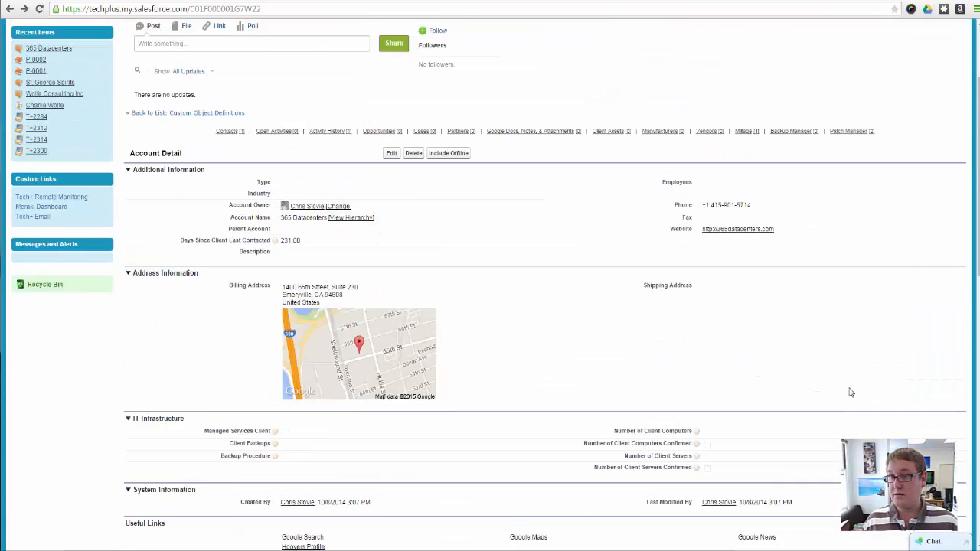
{"action": "left_click", "coordinate": [848, 100]}
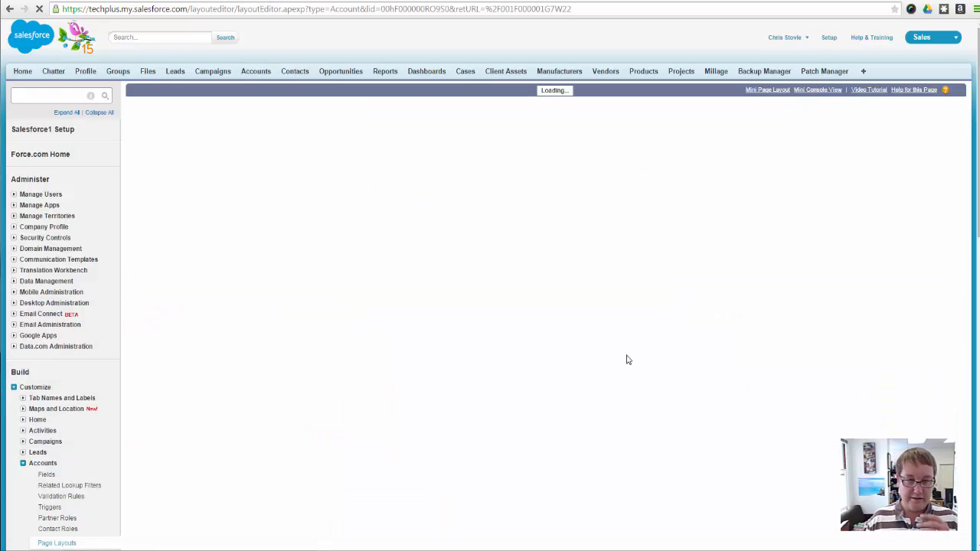
{"action": "scroll", "coordinate": [478, 352], "scroll_direction": "down", "scroll_amount": 20}
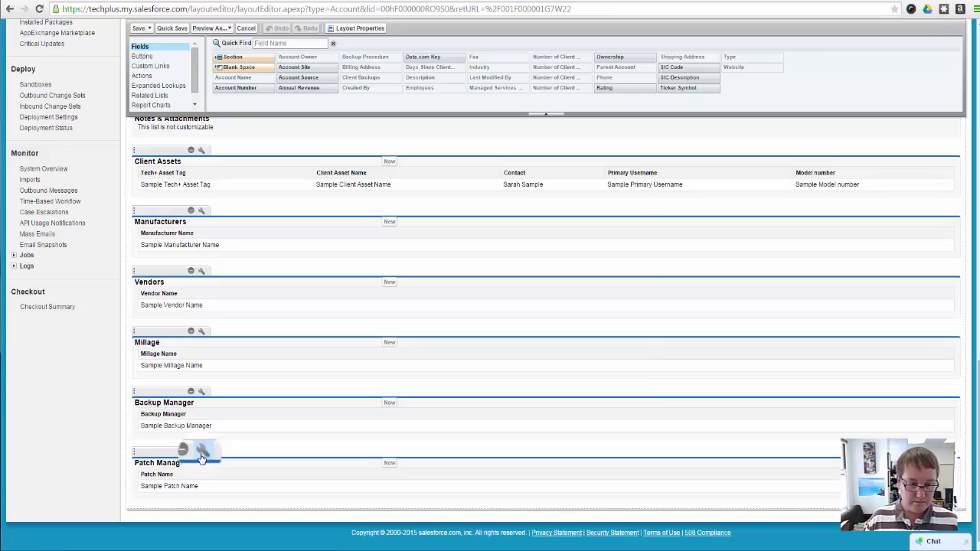
{"action": "left_click", "coordinate": [202, 456]}
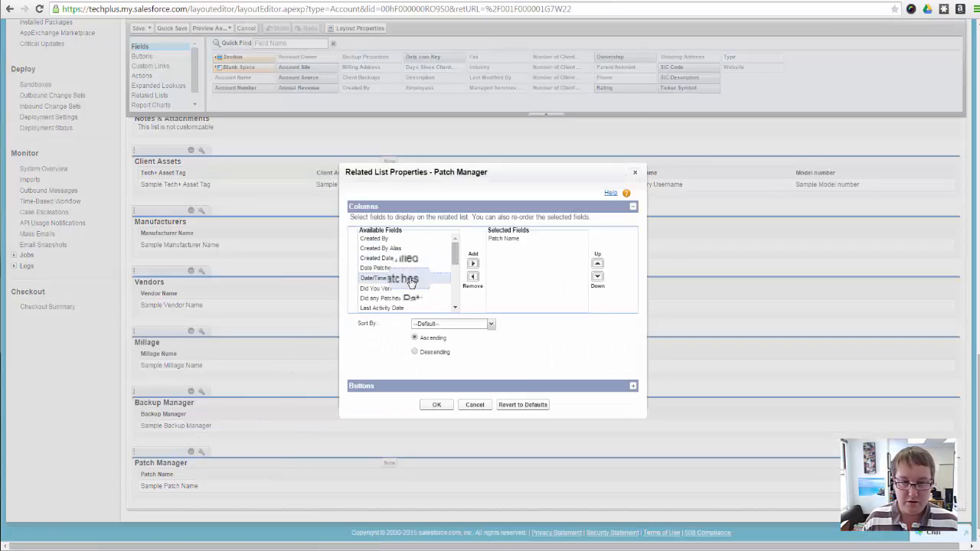
Add Date/Time of Patches, Date Patches Verified and Did any Patches Fail? as columns of the Patch Manager related list
{"action": "left_click", "coordinate": [411, 278]}
{"action": "left_click", "coordinate": [472, 264]}
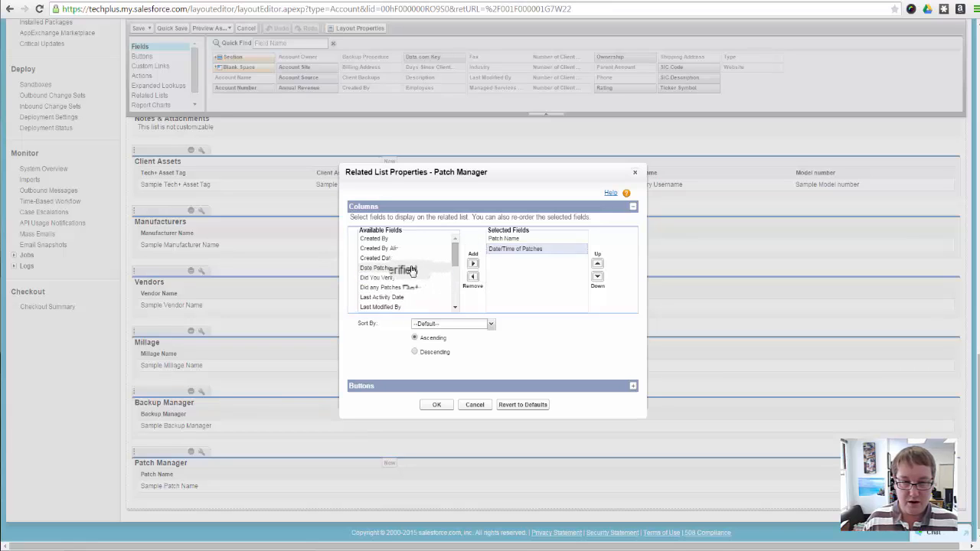
{"action": "left_click", "coordinate": [411, 269]}
{"action": "left_click", "coordinate": [472, 264]}
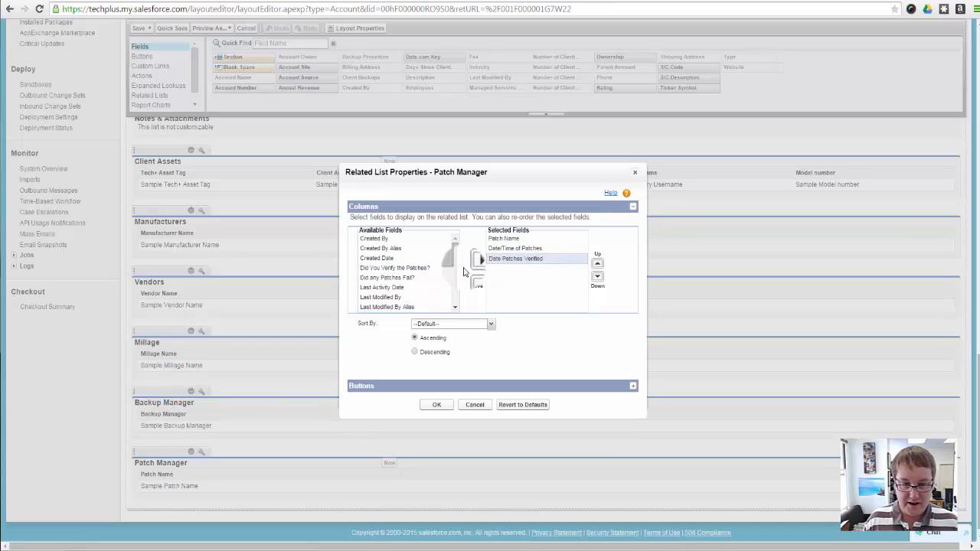
{"action": "left_click", "coordinate": [406, 278]}
{"action": "left_click", "coordinate": [472, 264]}
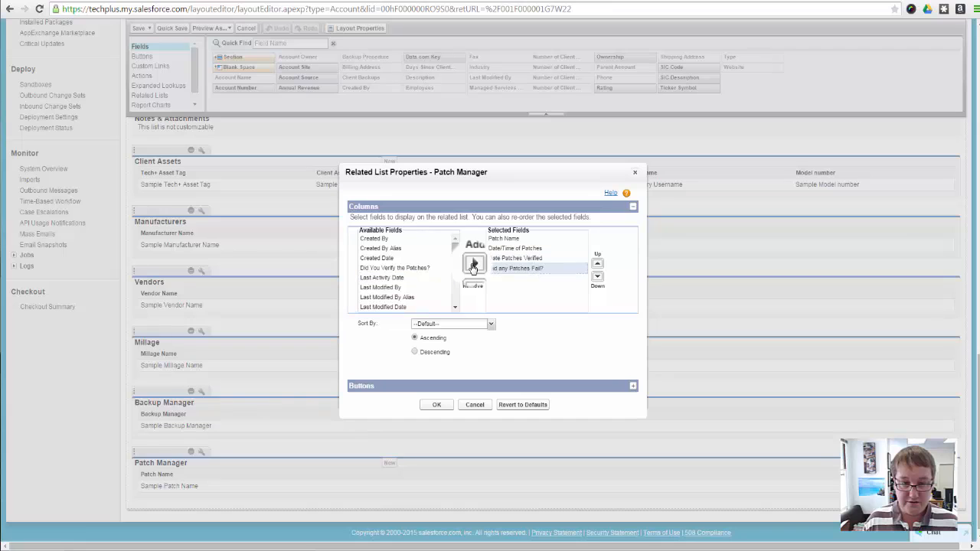
Add Patch Status and Owner Alias to the Patch Manager related list's columns
{"action": "left_click", "coordinate": [405, 280]}
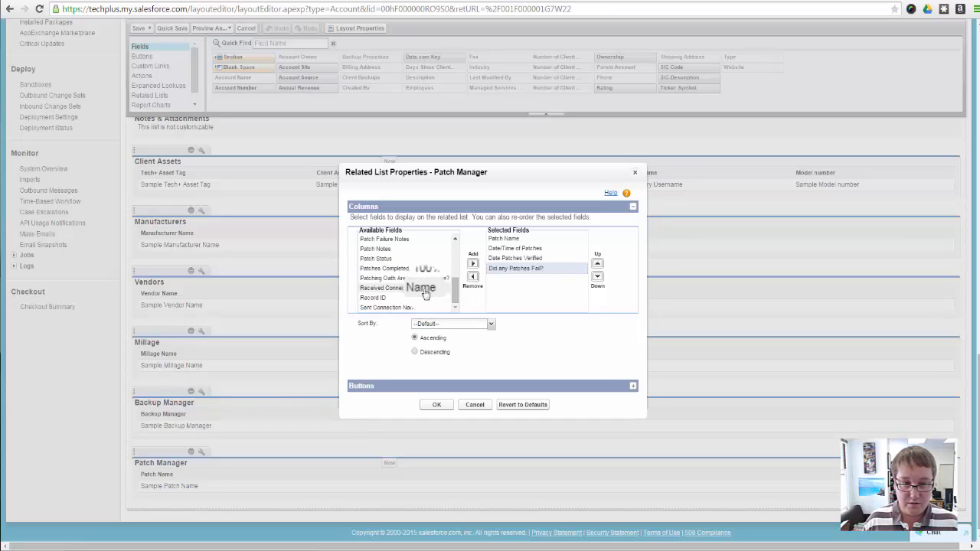
{"action": "left_click", "coordinate": [402, 257]}
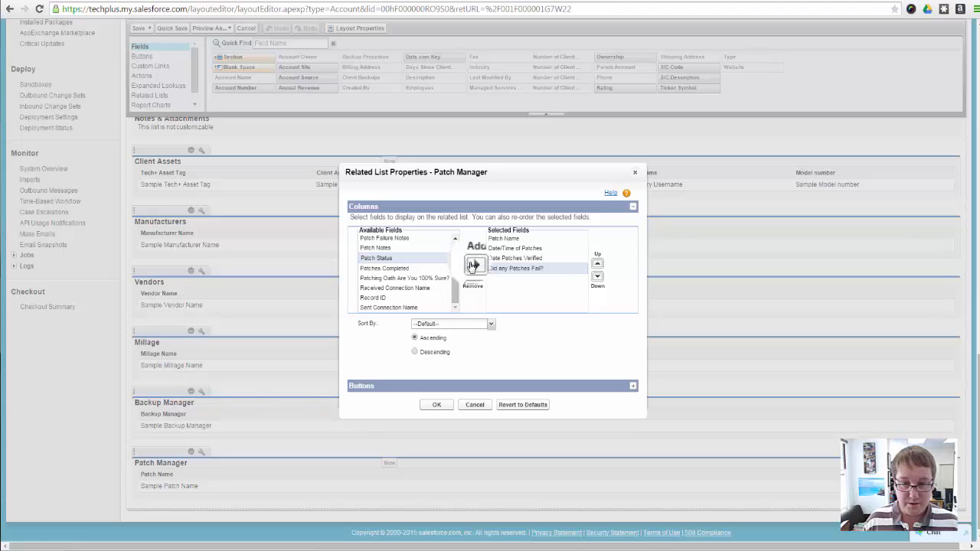
{"action": "left_click", "coordinate": [473, 264]}
{"action": "scroll", "coordinate": [413, 274], "scroll_direction": "up", "scroll_amount": 10}
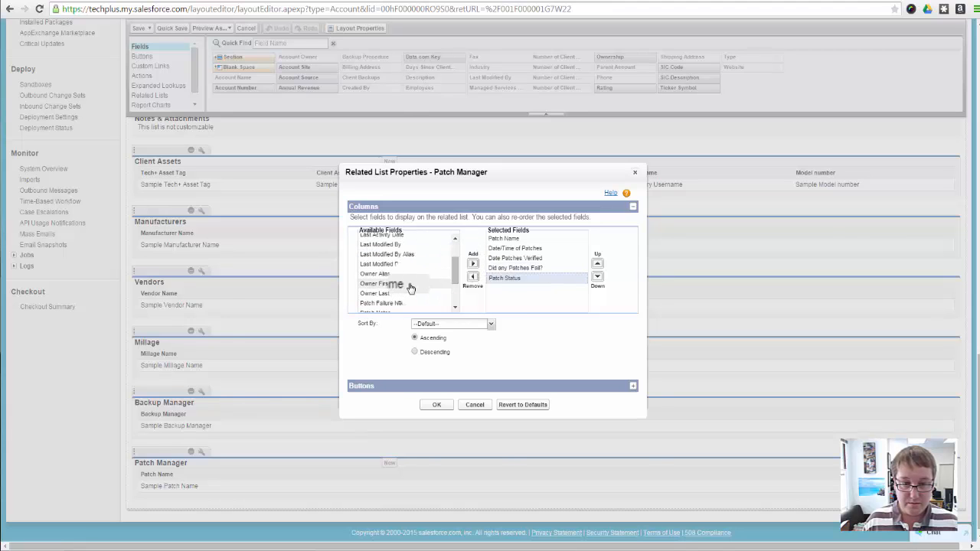
{"action": "left_click_drag", "start_coordinate": [418, 322], "coordinate": [419, 331]}
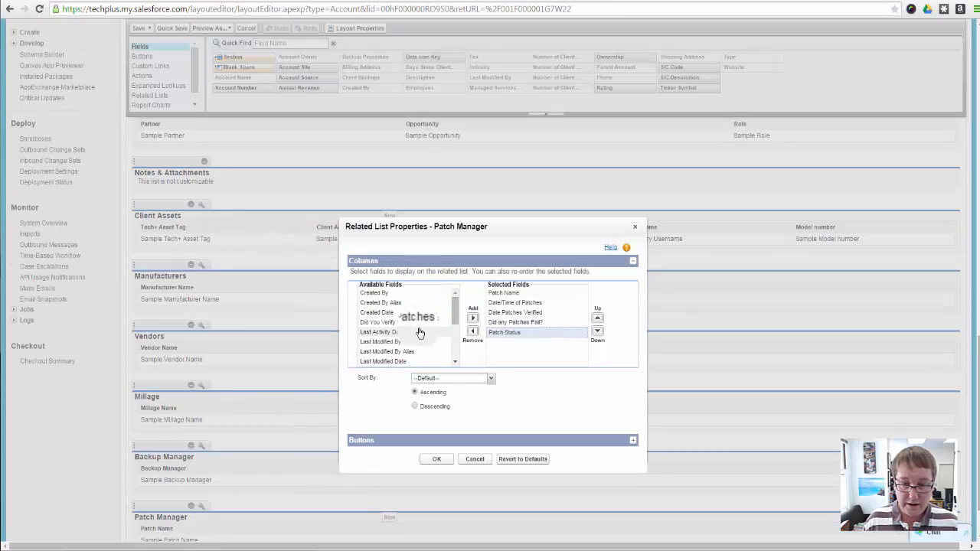
{"action": "scroll", "coordinate": [420, 333], "scroll_direction": "down", "scroll_amount": 5}
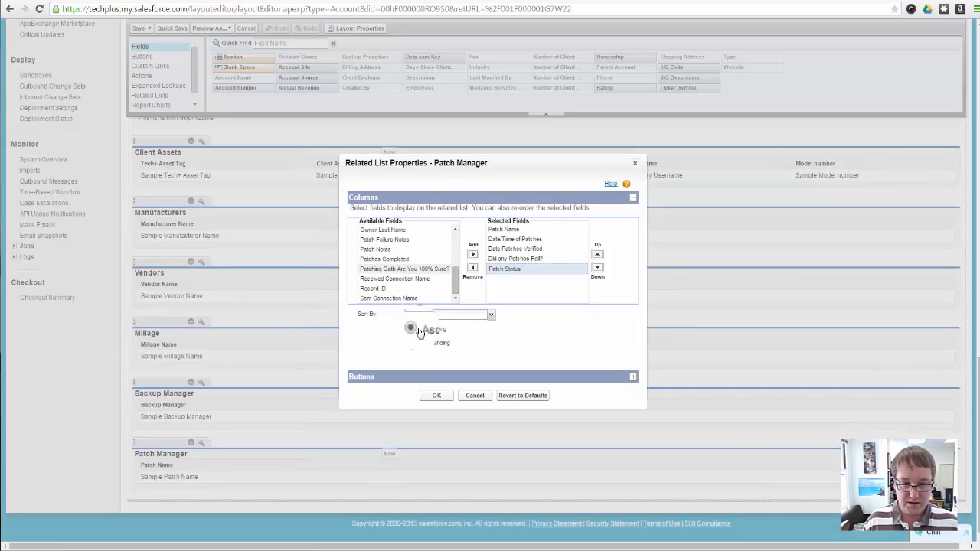
{"action": "left_click", "coordinate": [384, 290]}
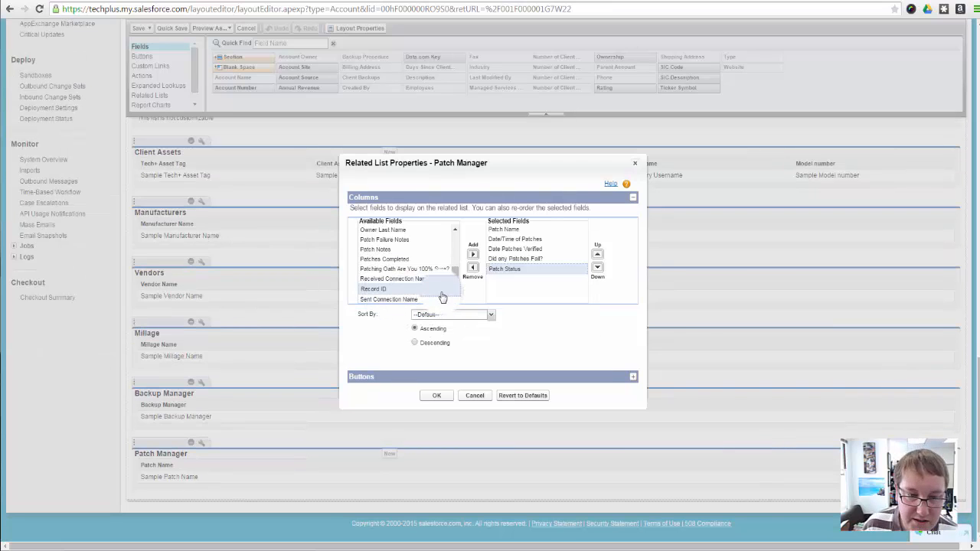
{"action": "scroll", "coordinate": [433, 297], "scroll_direction": "up", "scroll_amount": 1}
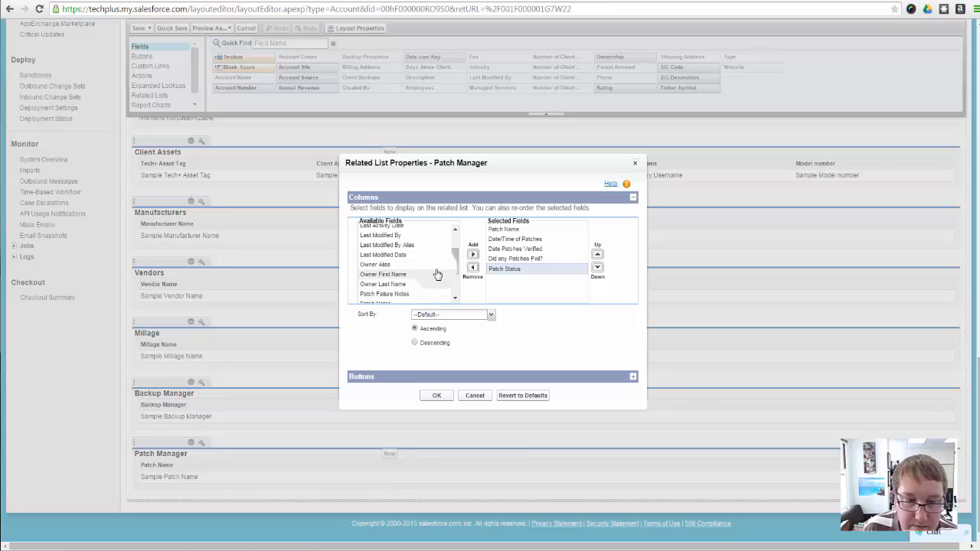
{"action": "left_click", "coordinate": [387, 266]}
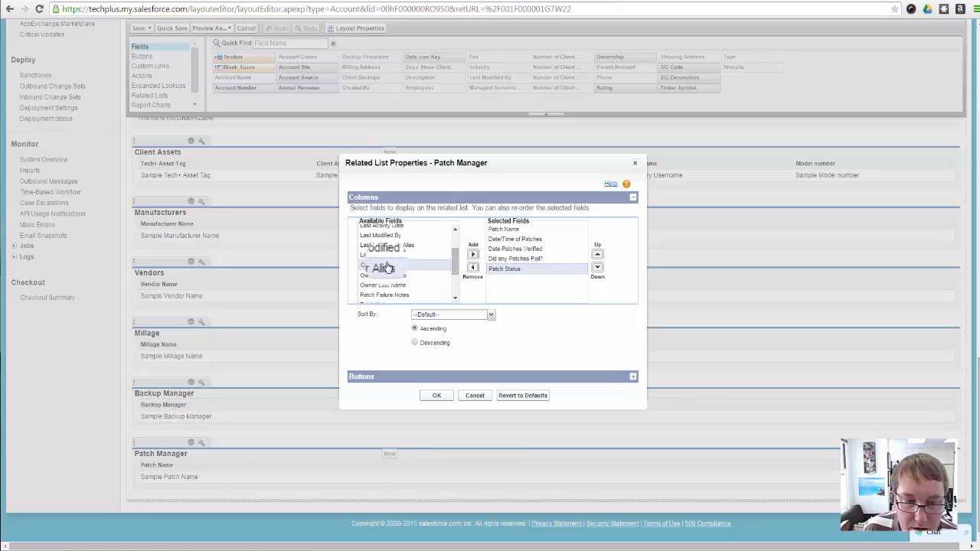
{"action": "left_click", "coordinate": [473, 254]}
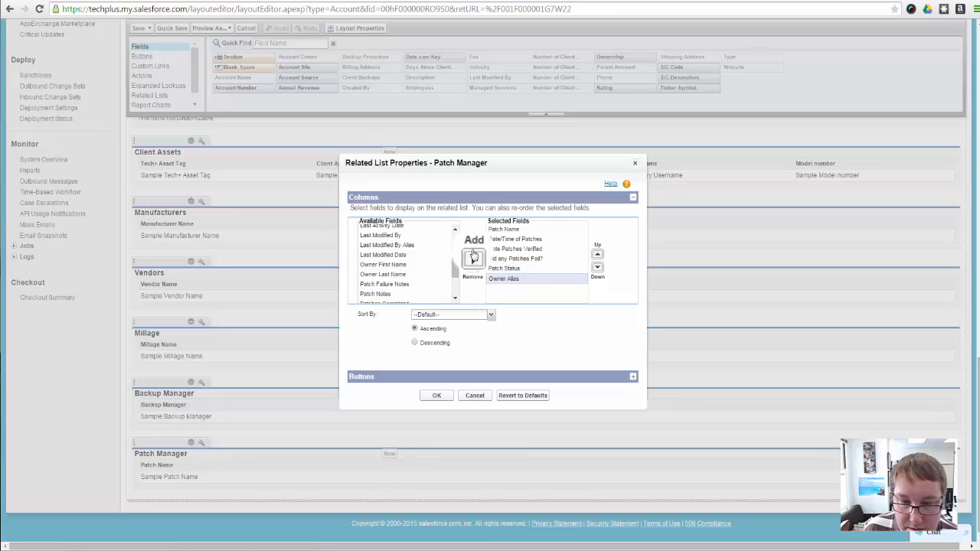
Reorder the selected columns so that Patch Status comes directly after Patch Name
{"action": "left_click", "coordinate": [531, 269]}
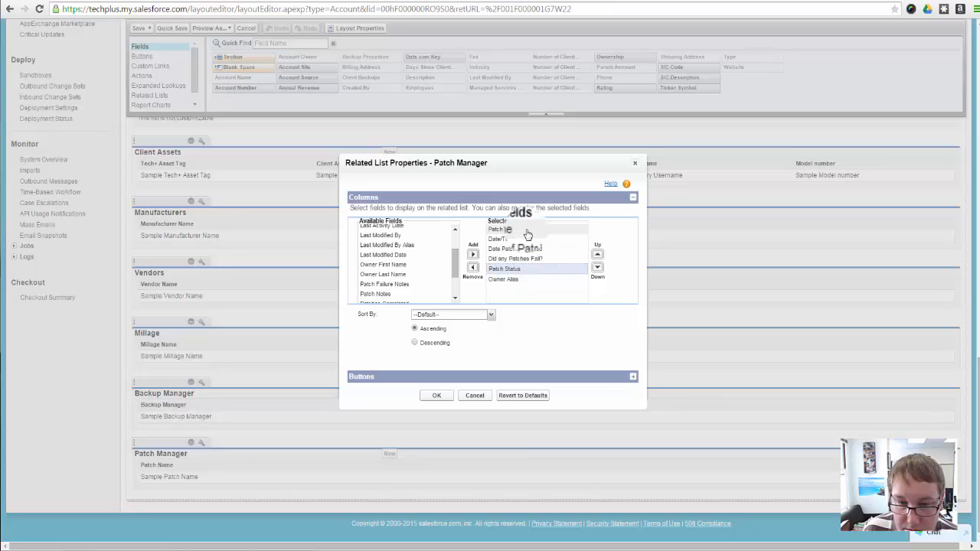
{"action": "left_click", "coordinate": [527, 230]}
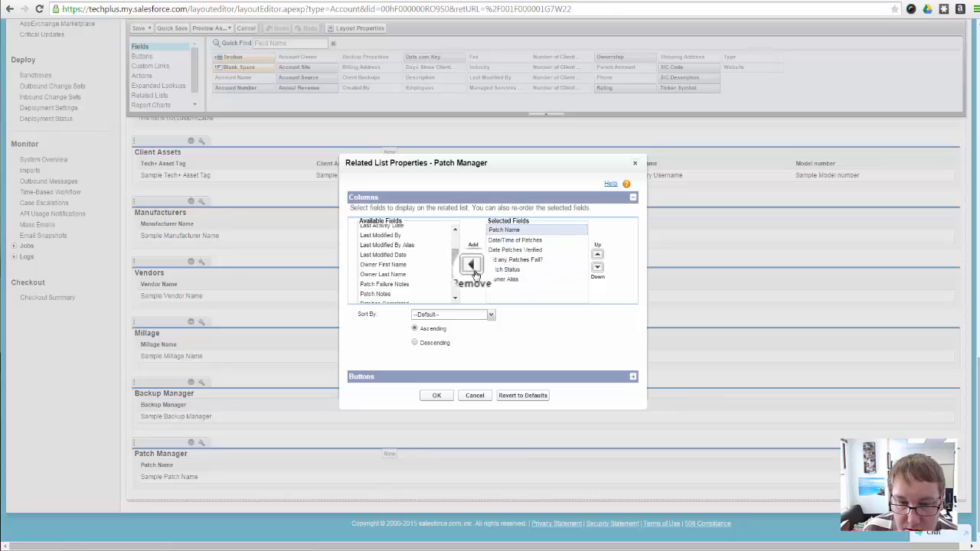
{"action": "mouse_move", "coordinate": [549, 238]}
{"action": "left_mouse_down"}
{"action": "mouse_move", "coordinate": [529, 232]}
{"action": "mouse_move", "coordinate": [535, 241]}
{"action": "left_mouse_up"}
{"action": "left_click", "coordinate": [539, 240]}
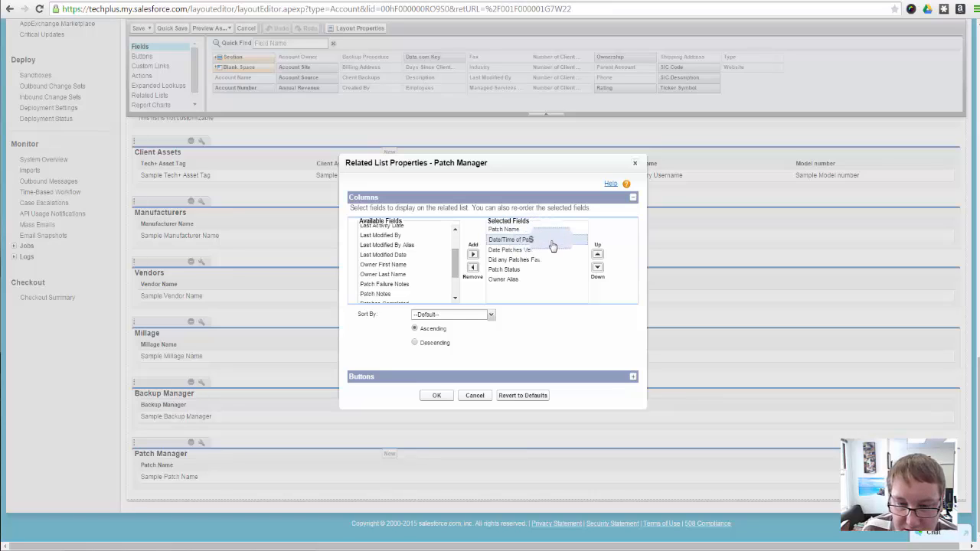
{"action": "left_click", "coordinate": [521, 270]}
{"action": "left_click_drag", "start_coordinate": [590, 264], "coordinate": [544, 243]}
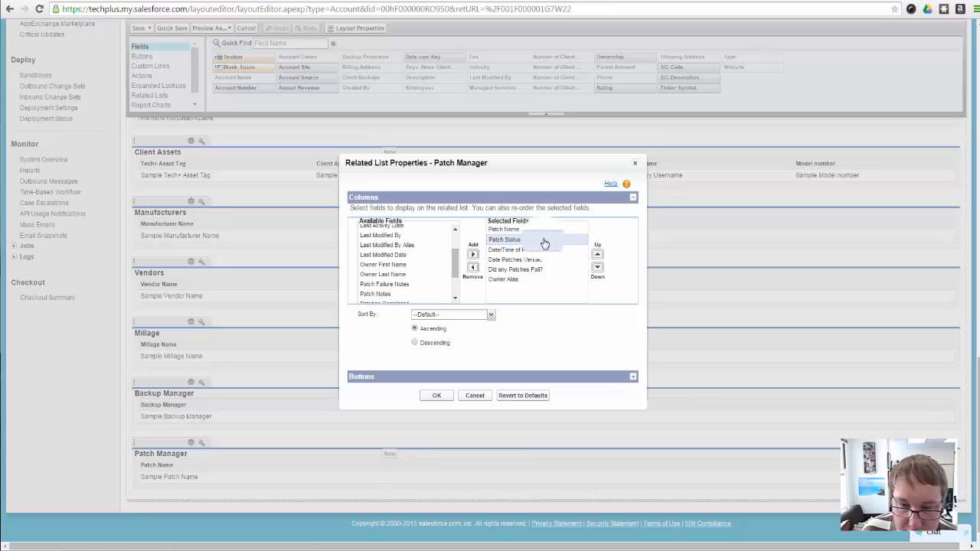
{"action": "left_click", "coordinate": [541, 252]}
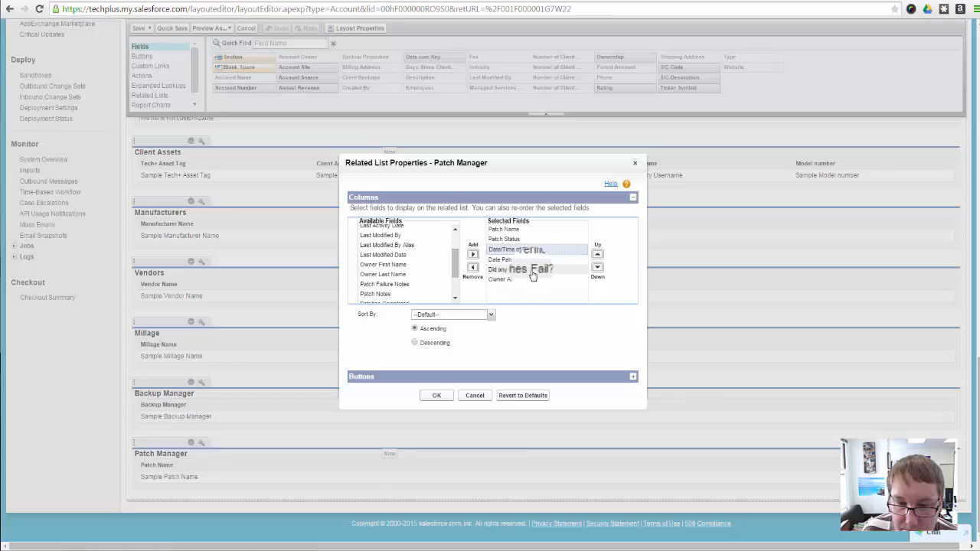
{"action": "left_click", "coordinate": [541, 260]}
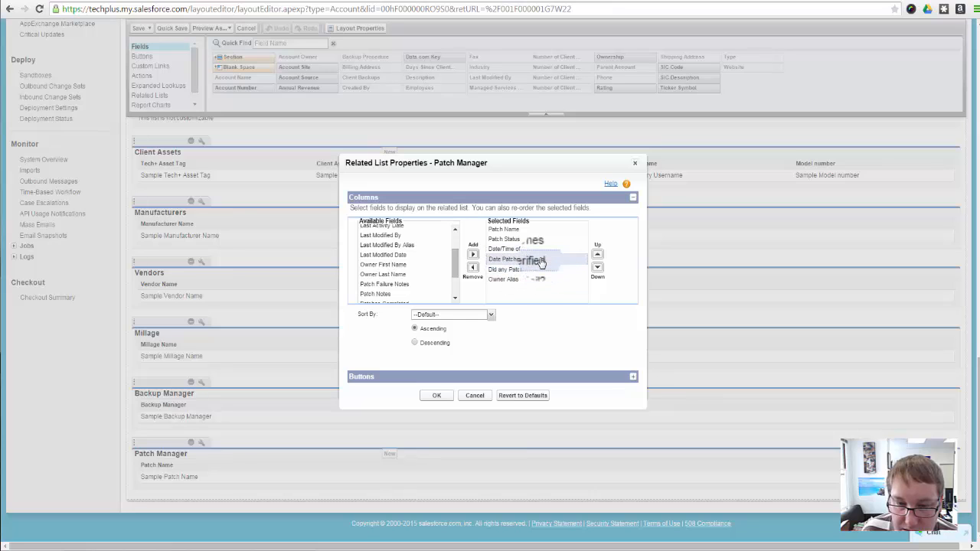
Add Patches Completed to the related list's columns and place it directly after Patch Status
{"action": "left_click", "coordinate": [406, 285]}
{"action": "scroll", "coordinate": [403, 288], "scroll_direction": "down", "scroll_amount": 2}
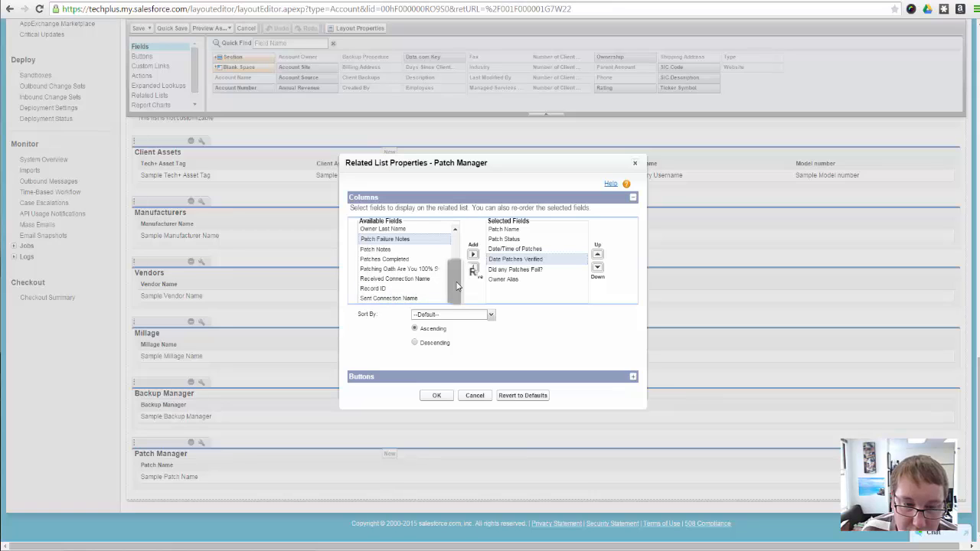
{"action": "left_click", "coordinate": [384, 259]}
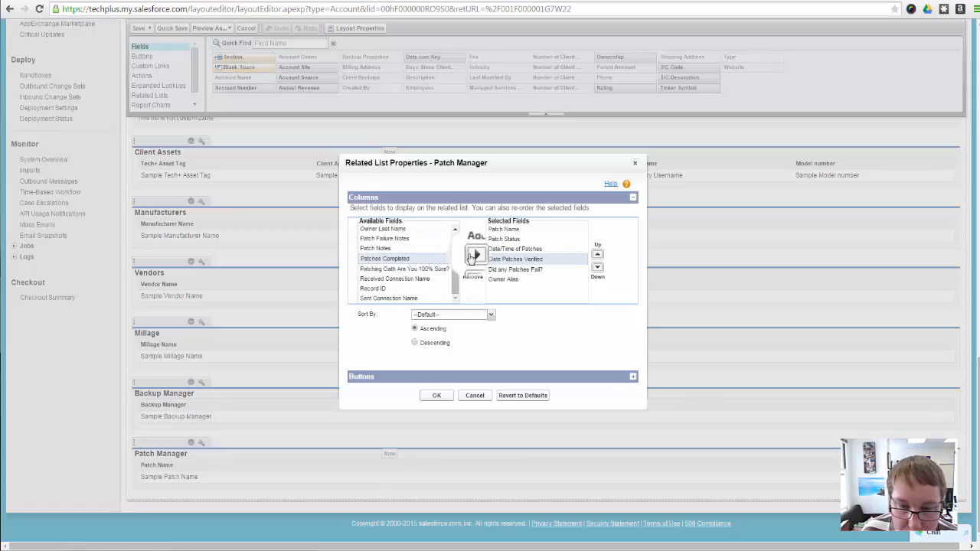
{"action": "left_click", "coordinate": [473, 254]}
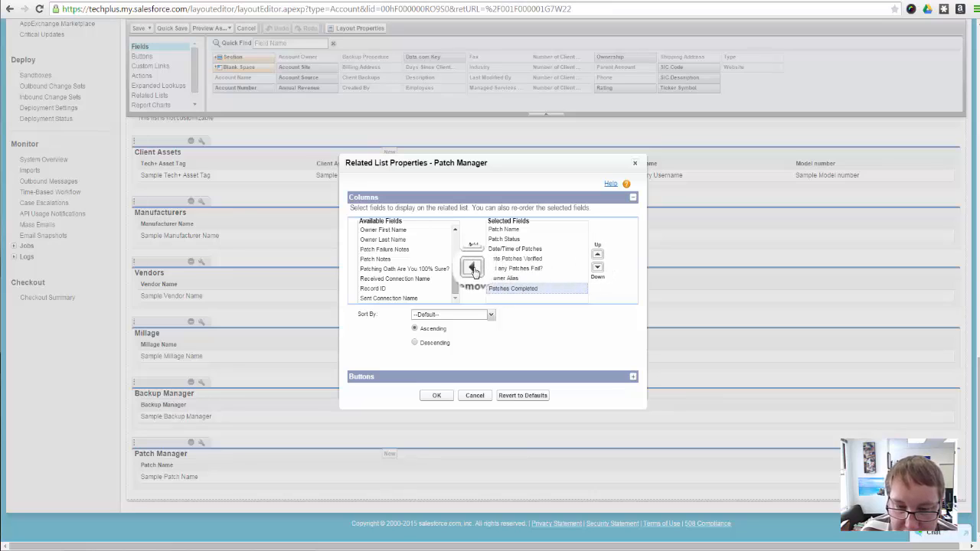
{"action": "left_click", "coordinate": [597, 254]}
{"action": "left_click", "coordinate": [597, 254]}
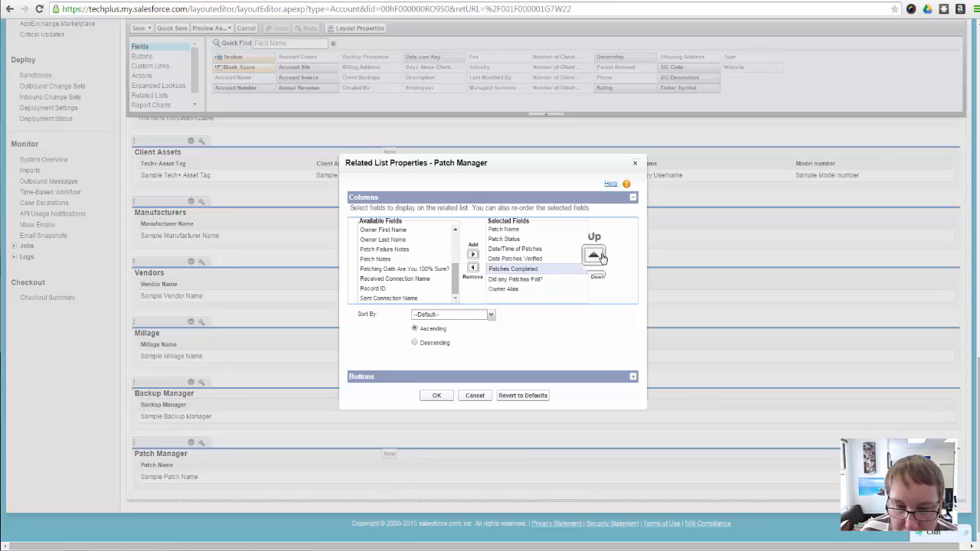
{"action": "left_click", "coordinate": [597, 254]}
{"action": "left_click", "coordinate": [597, 254]}
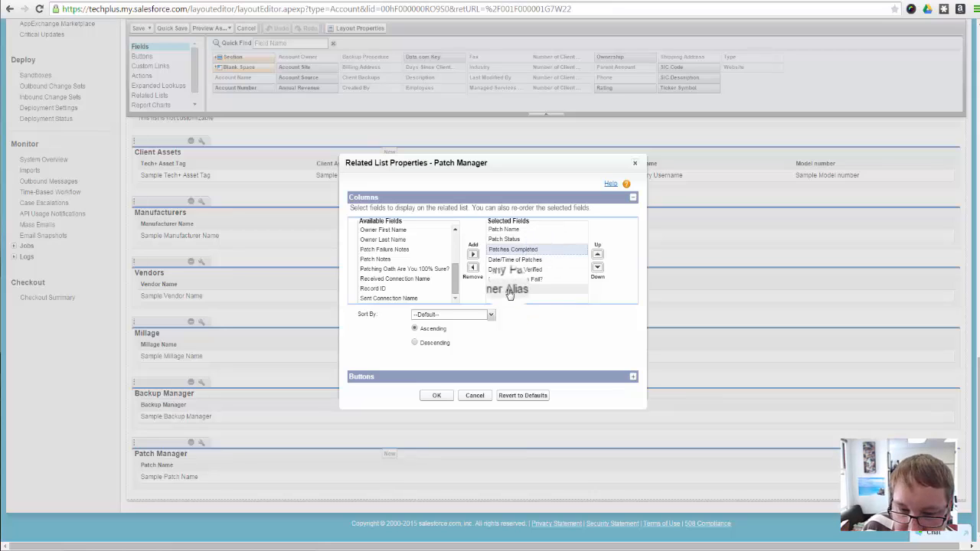
Move Date Patches Verified to the end of the Patch Manager related list's selected columns, after Owner Alias
{"action": "left_click", "coordinate": [534, 280]}
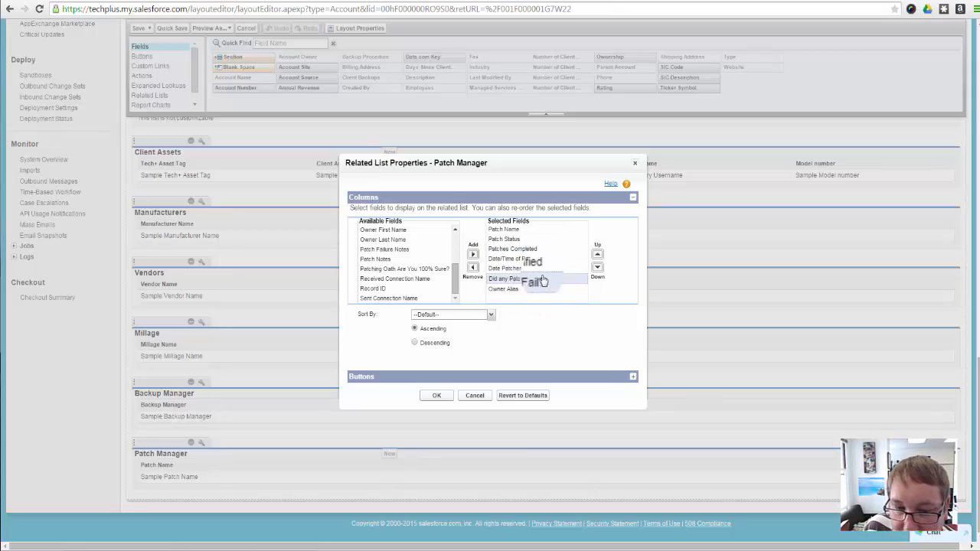
{"action": "left_click", "coordinate": [525, 271]}
{"action": "left_click", "coordinate": [536, 260]}
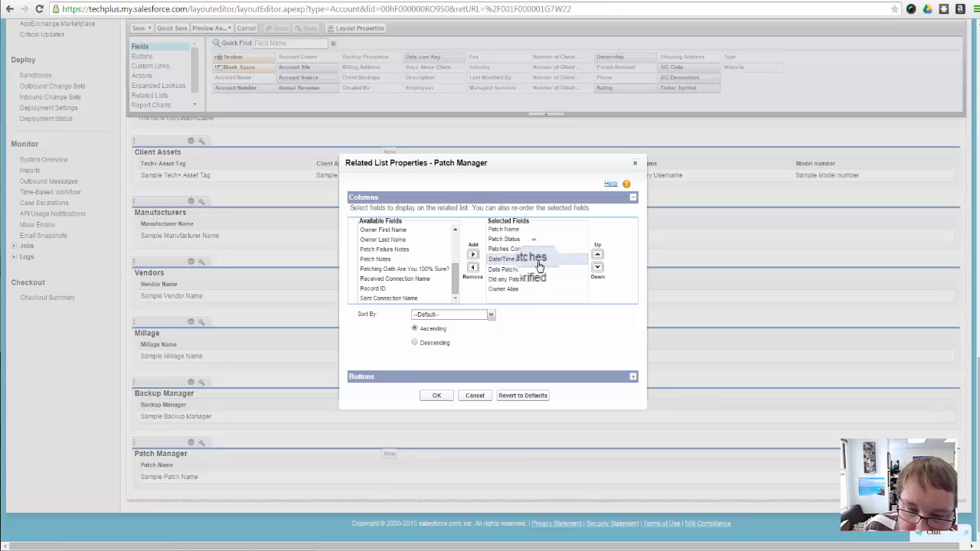
{"action": "left_click_drag", "start_coordinate": [539, 265], "coordinate": [560, 285]}
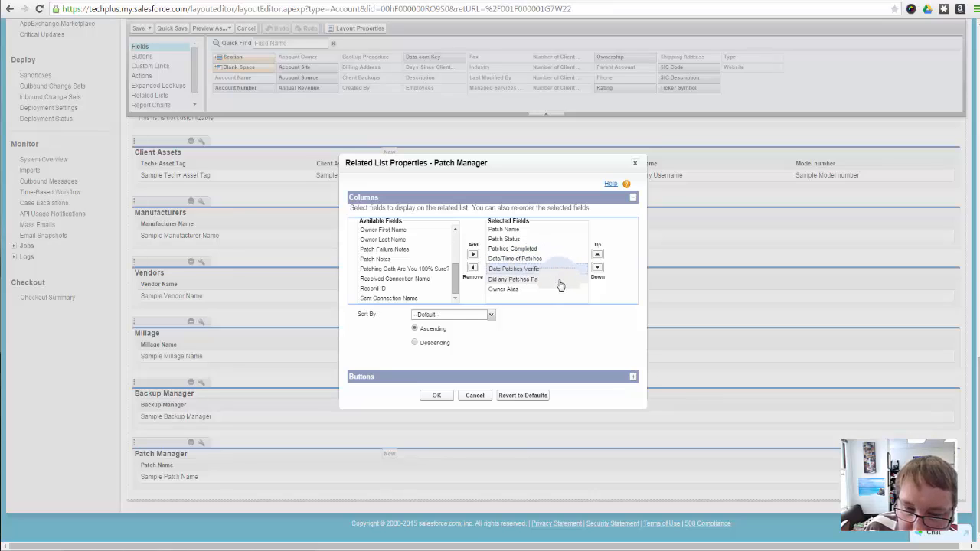
{"action": "left_click", "coordinate": [596, 268]}
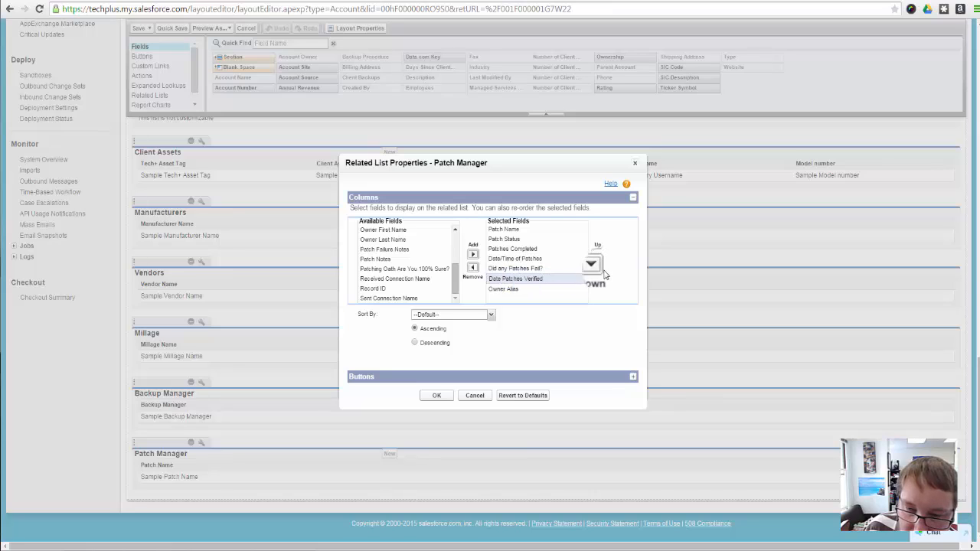
{"action": "left_click_drag", "start_coordinate": [505, 288], "coordinate": [553, 277]}
Make Patches Completed the first column of the Patch Manager related list, apply the properties and save the account layout
{"action": "left_click", "coordinate": [528, 250]}
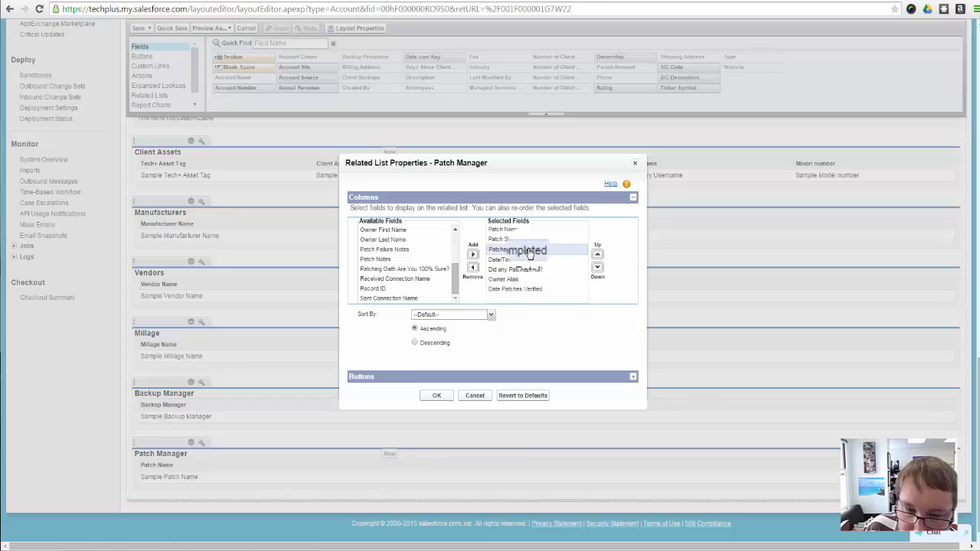
{"action": "left_click", "coordinate": [598, 254]}
{"action": "left_click", "coordinate": [598, 255]}
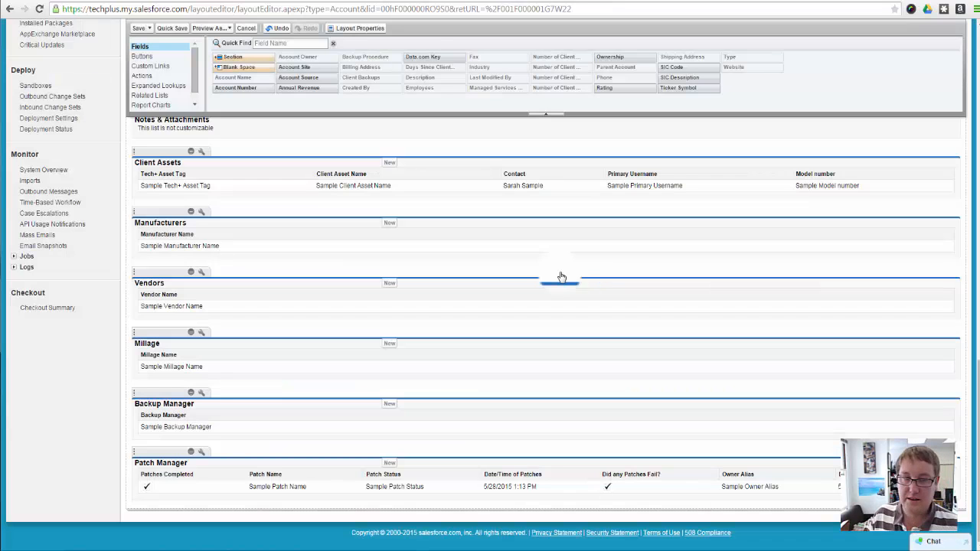
{"action": "left_click", "coordinate": [139, 27]}
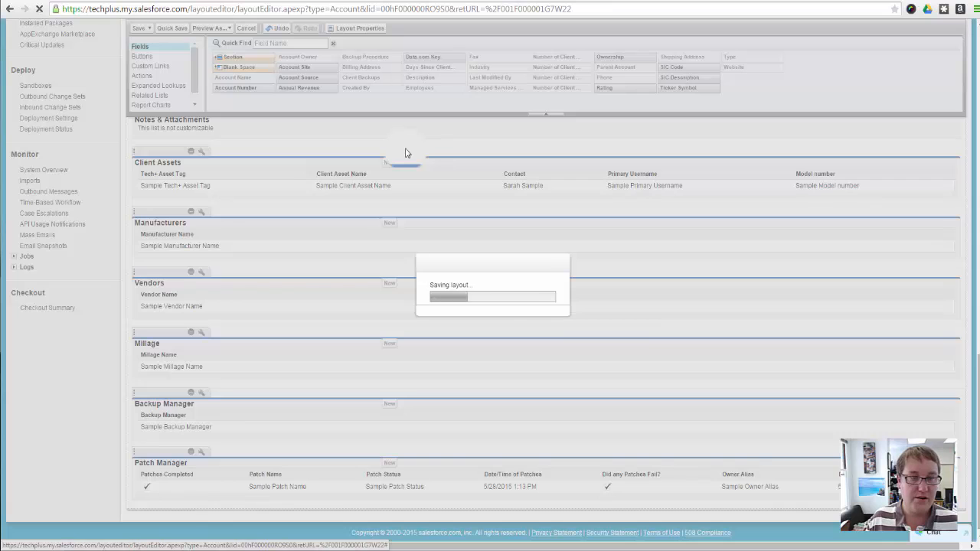
Open patch P-0002 from the account, check Did You Verify the Patches? and set Patch Status to Complete 100% Verified
{"action": "scroll", "coordinate": [381, 346], "scroll_direction": "down", "scroll_amount": 15}
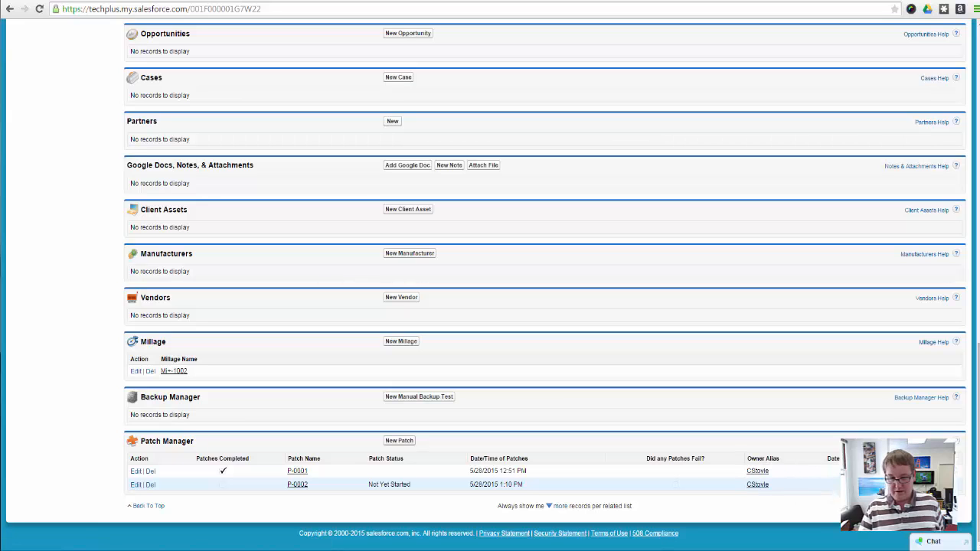
{"action": "left_click", "coordinate": [294, 485]}
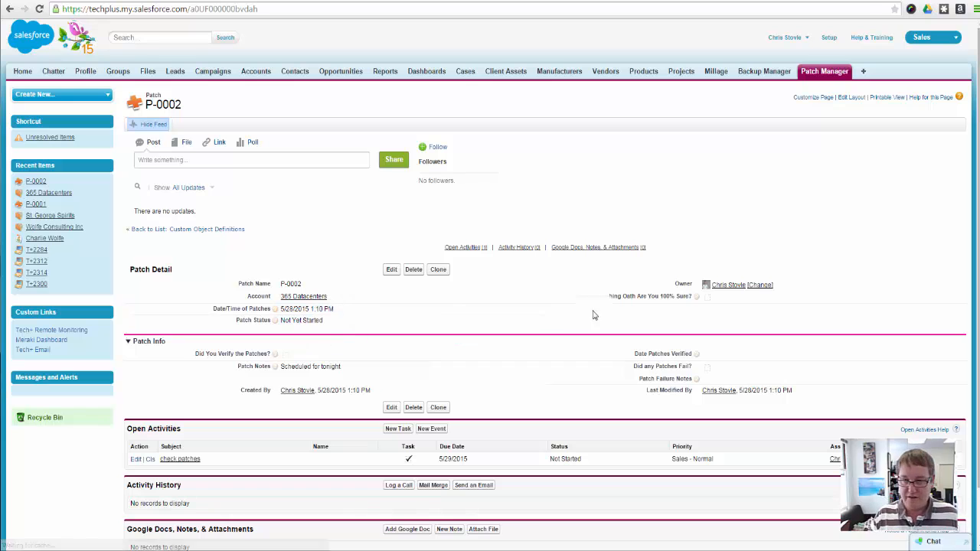
{"action": "scroll", "coordinate": [535, 417], "scroll_direction": "down", "scroll_amount": 1}
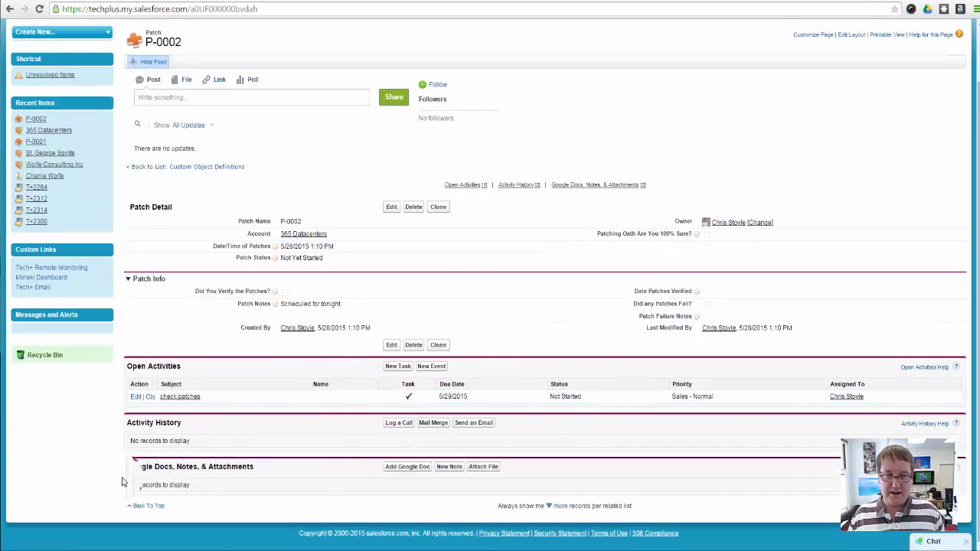
{"action": "double_click", "coordinate": [299, 291]}
{"action": "left_click", "coordinate": [285, 292]}
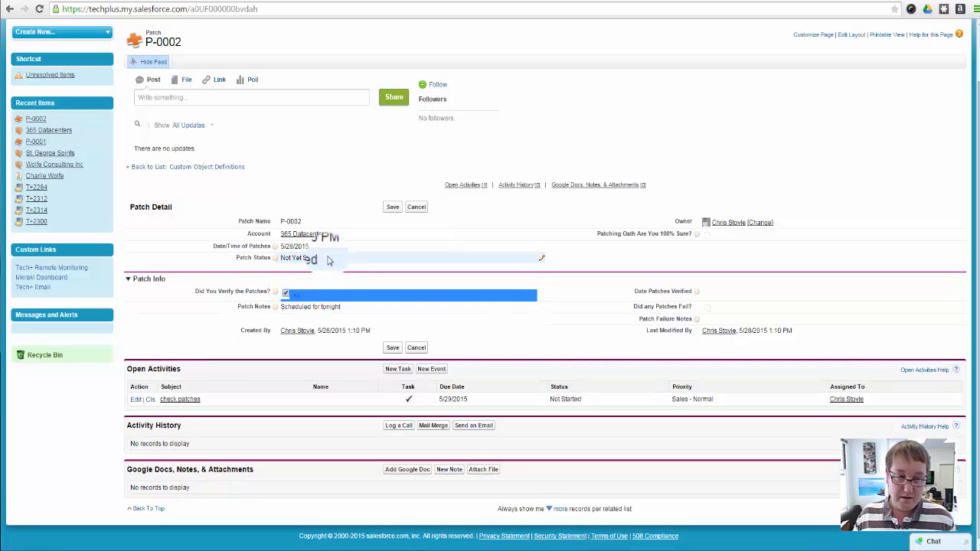
{"action": "double_click", "coordinate": [327, 260]}
{"action": "left_click", "coordinate": [329, 259]}
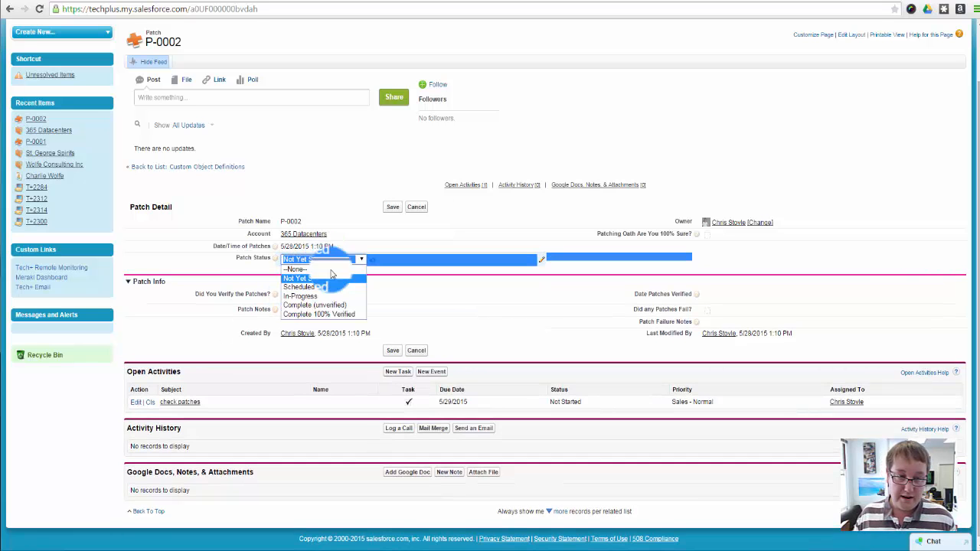
{"action": "left_click", "coordinate": [336, 306]}
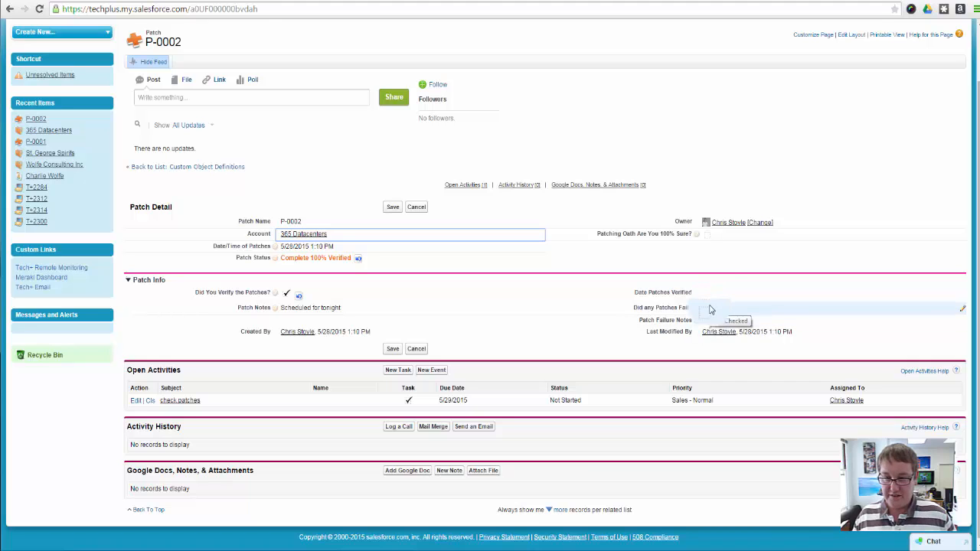
Set Date Patches Verified to 5/28/2015 3:15 PM and save the patch record
{"action": "double_click", "coordinate": [711, 292]}
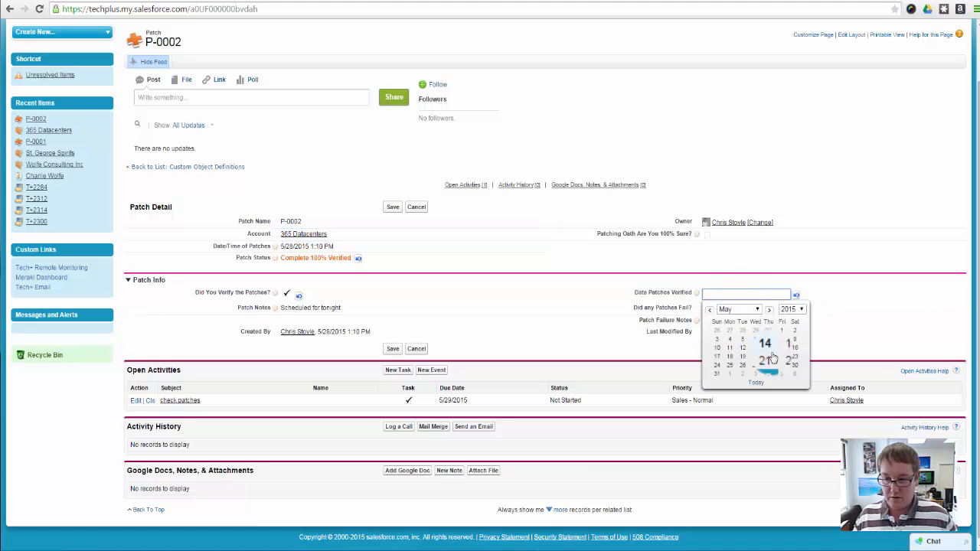
{"action": "left_click", "coordinate": [769, 365]}
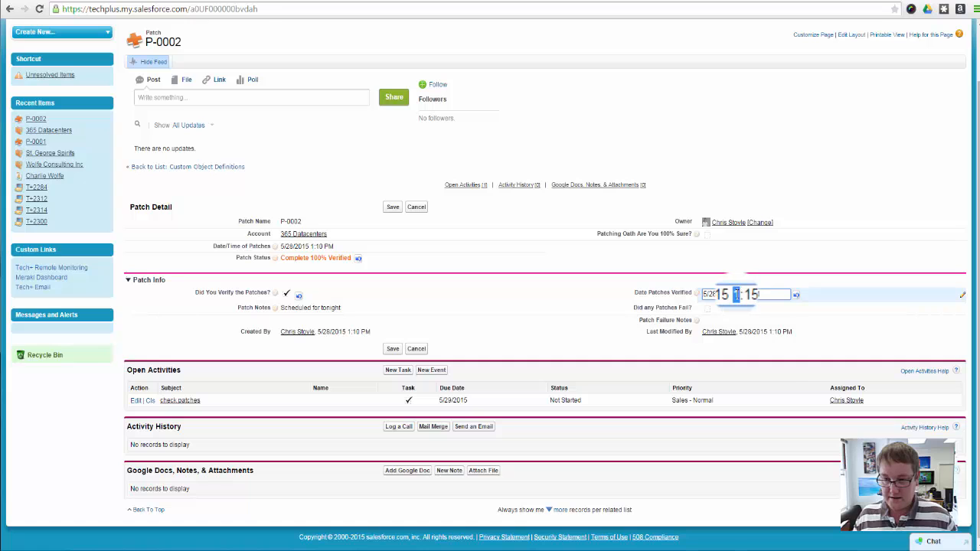
{"action": "left_click", "coordinate": [735, 294]}
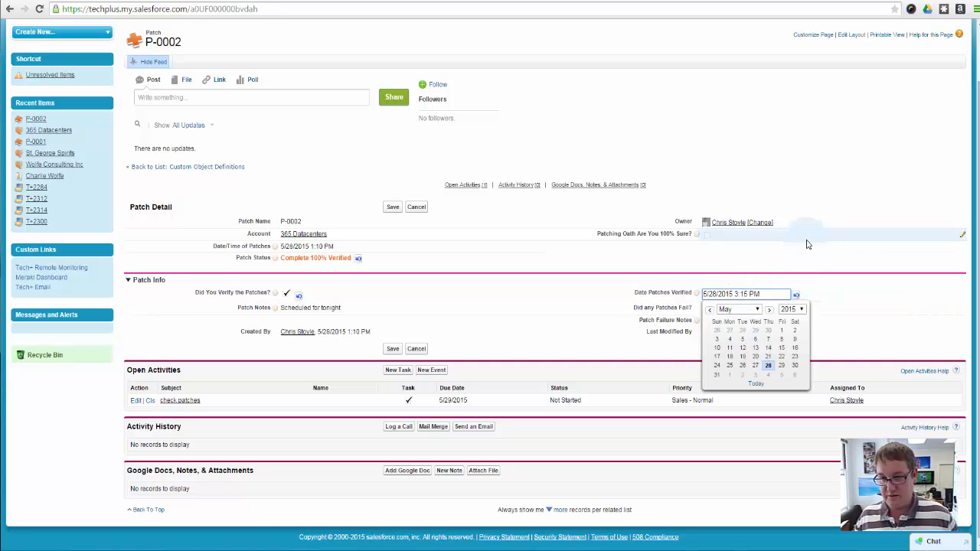
{"action": "left_click", "coordinate": [808, 266]}
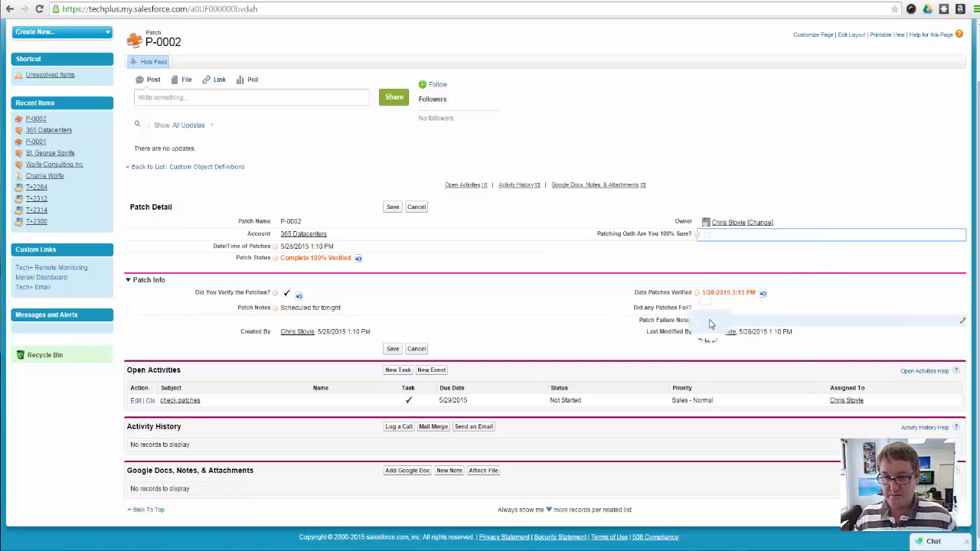
{"action": "left_click", "coordinate": [393, 207]}
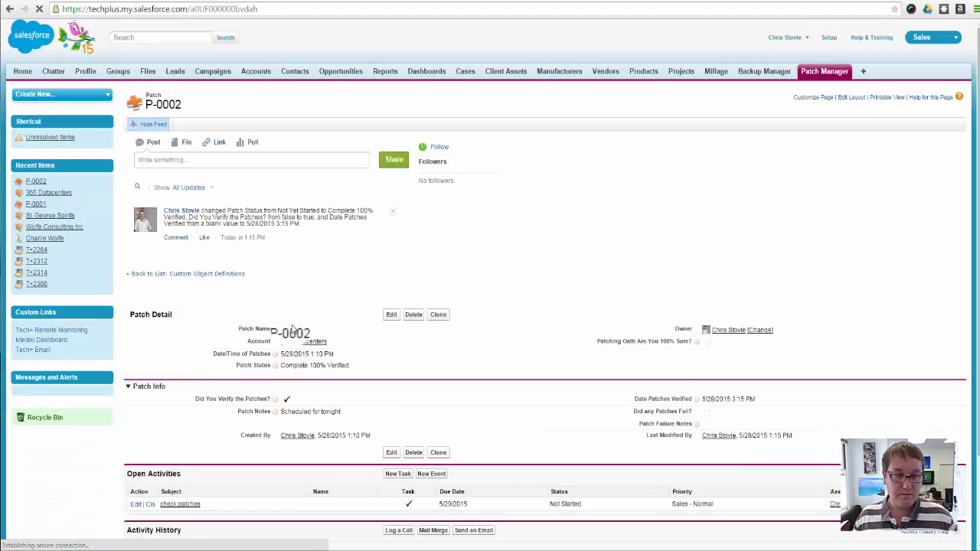
Return to the 365 Datacenters account and review the patches in its Patch Manager related list
{"action": "left_click", "coordinate": [305, 343]}
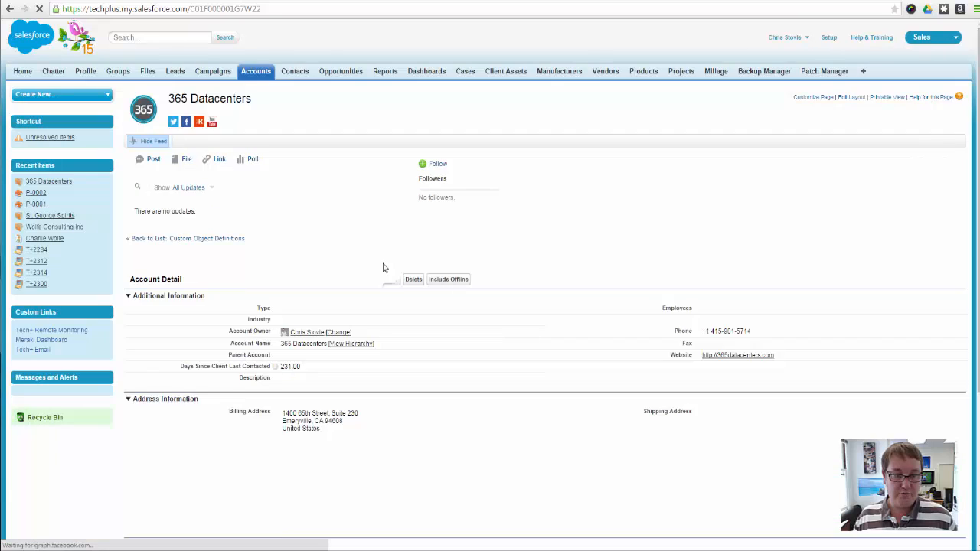
{"action": "scroll", "coordinate": [475, 329], "scroll_direction": "down", "scroll_amount": 5}
{"action": "scroll", "coordinate": [507, 318], "scroll_direction": "down", "scroll_amount": 5}
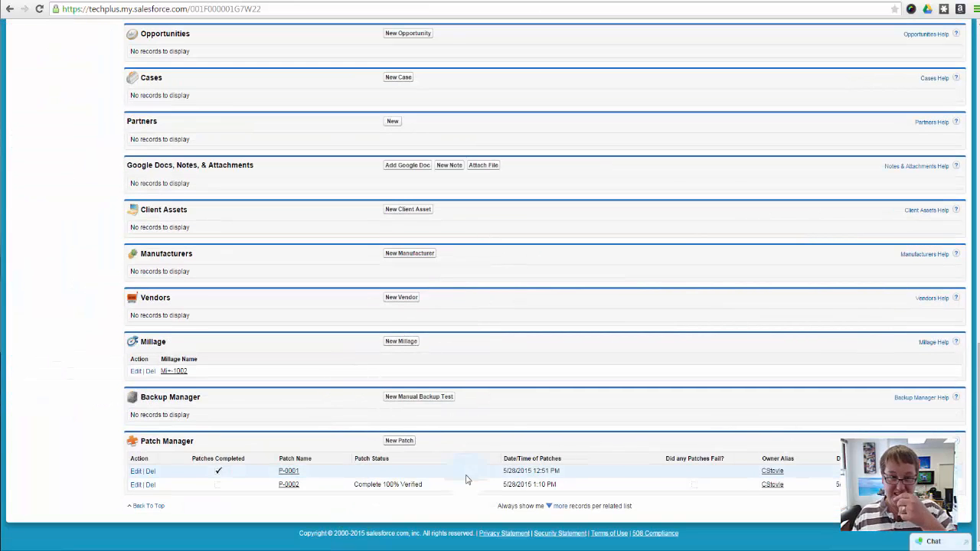
{"action": "scroll", "coordinate": [466, 476], "scroll_direction": "up", "scroll_amount": 10}
{"action": "scroll", "coordinate": [462, 409], "scroll_direction": "down", "scroll_amount": 15}
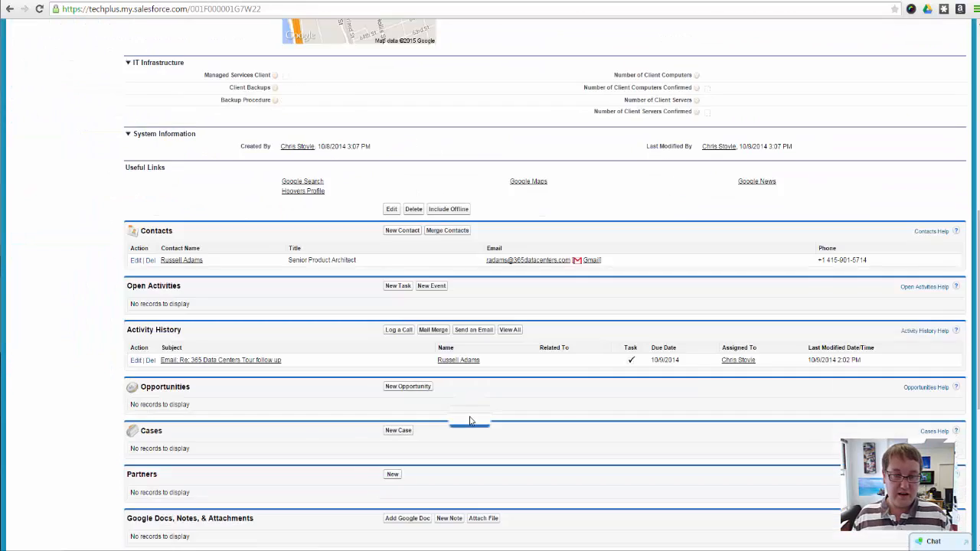
Review the change feed on patch P-0002, view the Chatter feed and go to the home page
{"action": "left_click", "coordinate": [294, 487]}
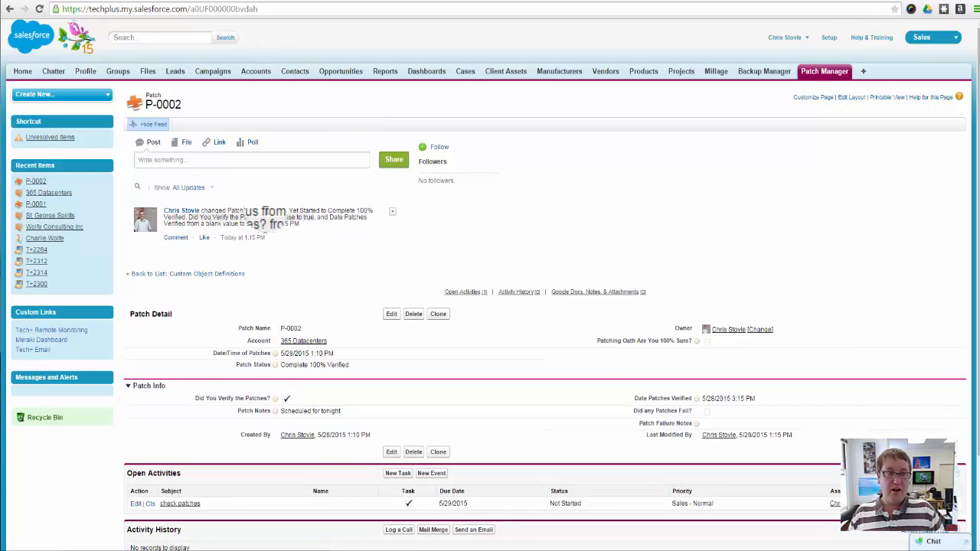
{"action": "left_click", "coordinate": [52, 71]}
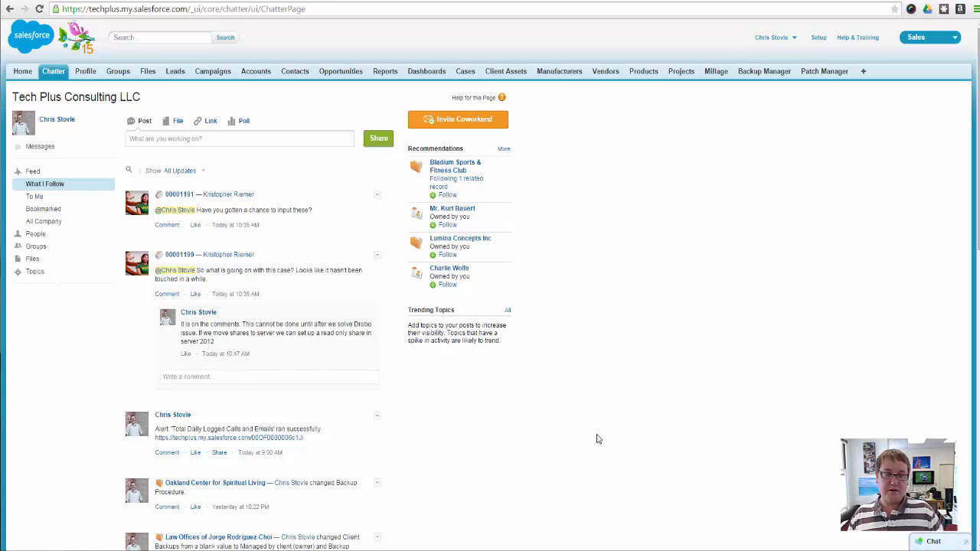
{"action": "left_click", "coordinate": [22, 71]}
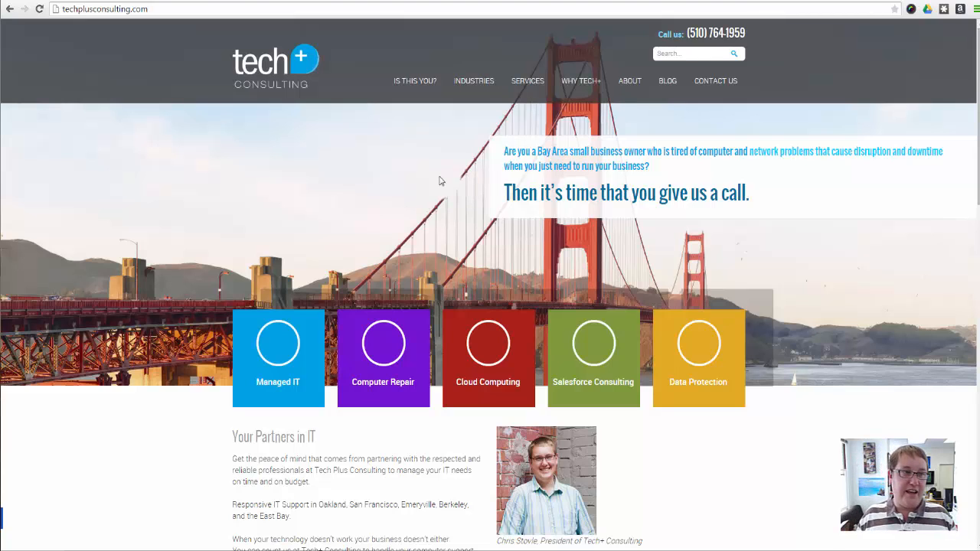
Return from the company website to Salesforce setup, show the custom objects and open Schema Builder
{"action": "left_click", "coordinate": [49, 1]}
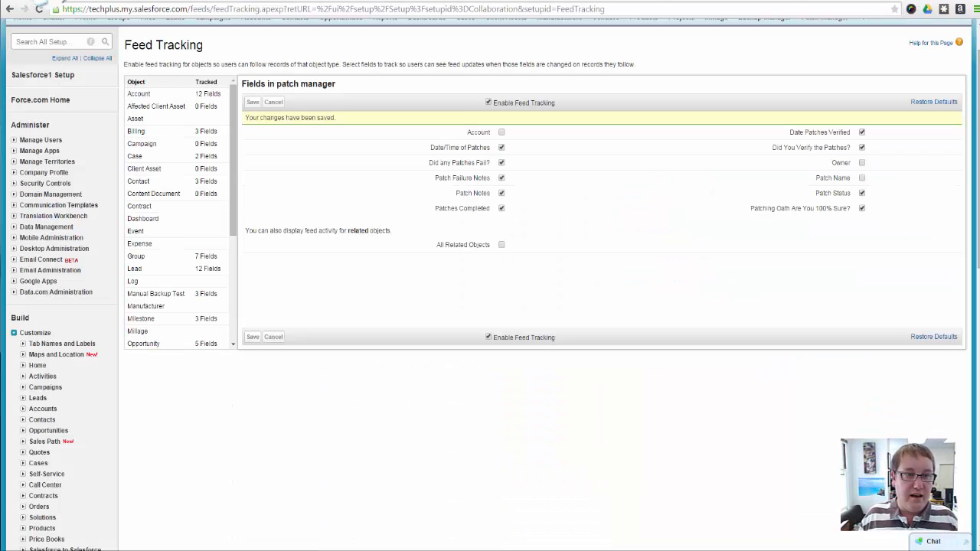
{"action": "scroll", "coordinate": [109, 365], "scroll_direction": "down", "scroll_amount": 6}
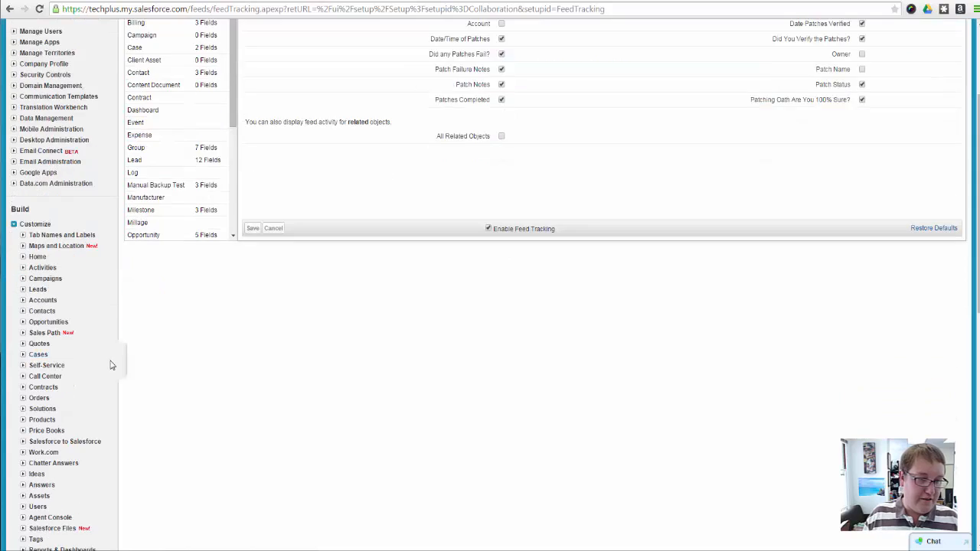
{"action": "scroll", "coordinate": [62, 376], "scroll_direction": "down", "scroll_amount": 3}
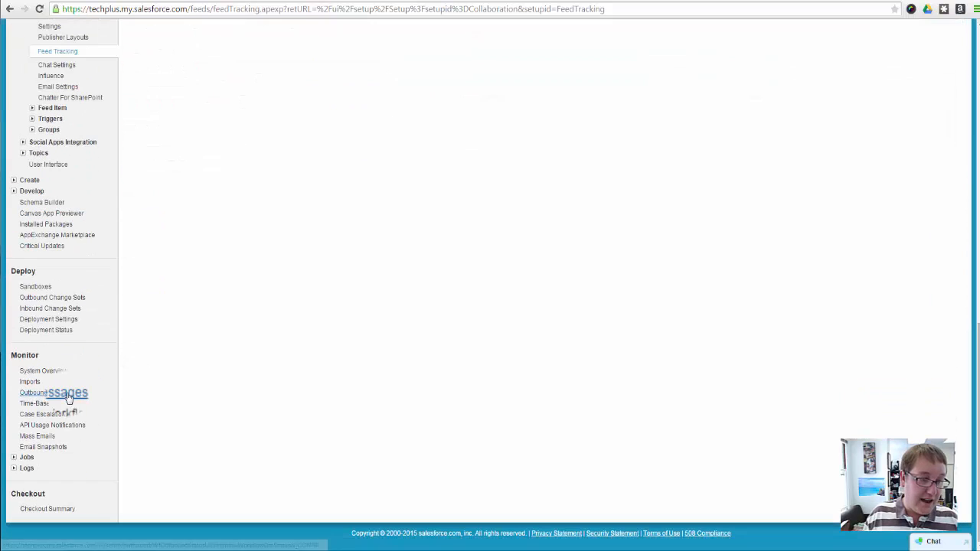
{"action": "left_click", "coordinate": [29, 182]}
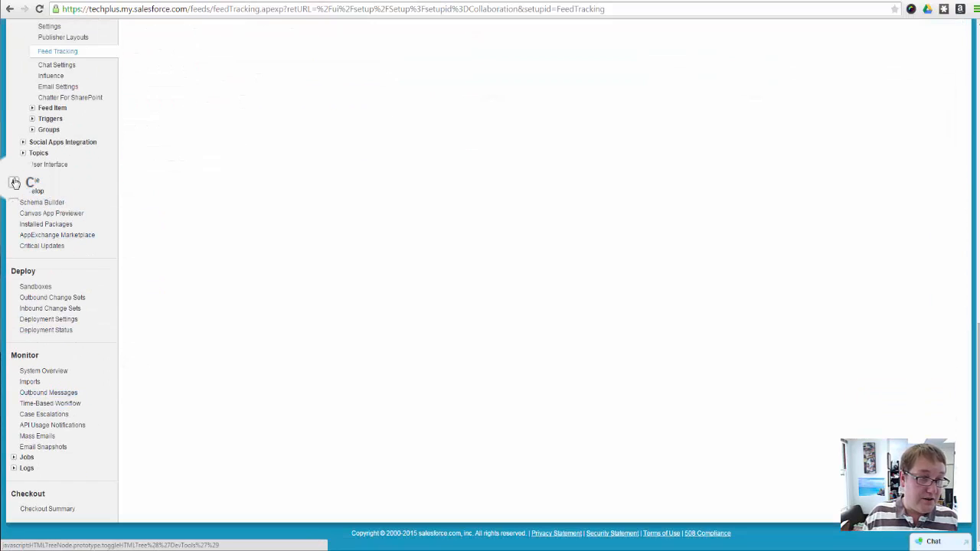
{"action": "left_click", "coordinate": [40, 212]}
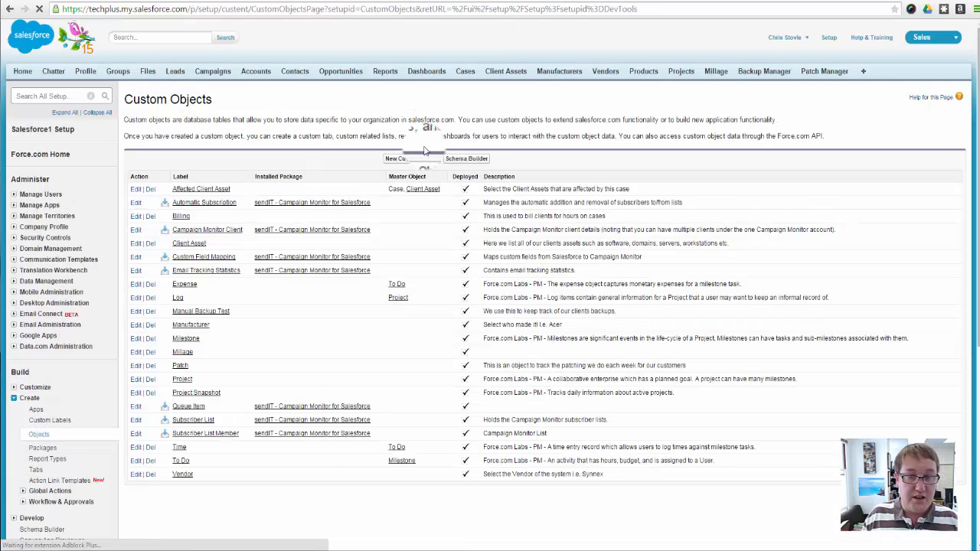
{"action": "left_click", "coordinate": [466, 158]}
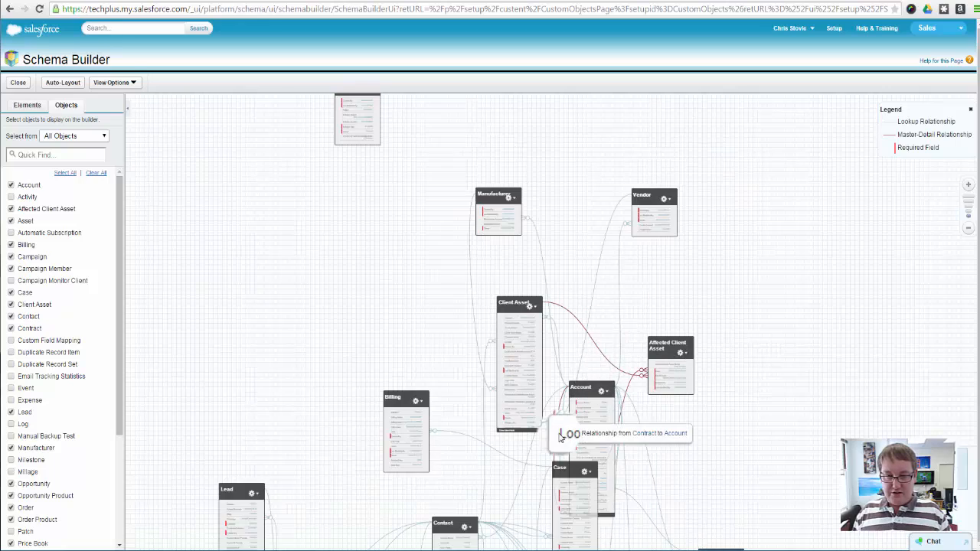
Examine the objects and their lookup and master-detail relationships across the Schema Builder diagram
{"action": "scroll", "coordinate": [546, 398], "scroll_direction": "up", "scroll_amount": 5}
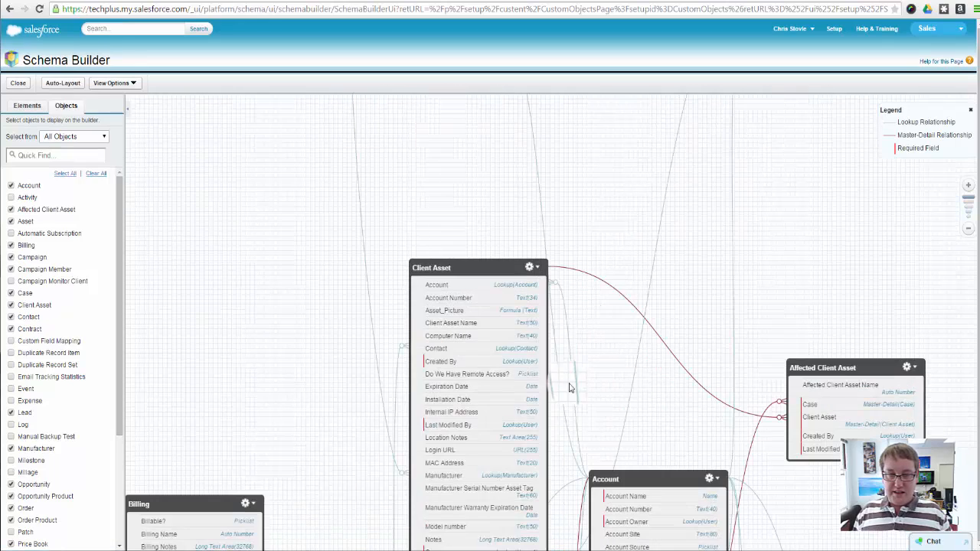
{"action": "left_click_drag", "start_coordinate": [582, 156], "coordinate": [579, 115]}
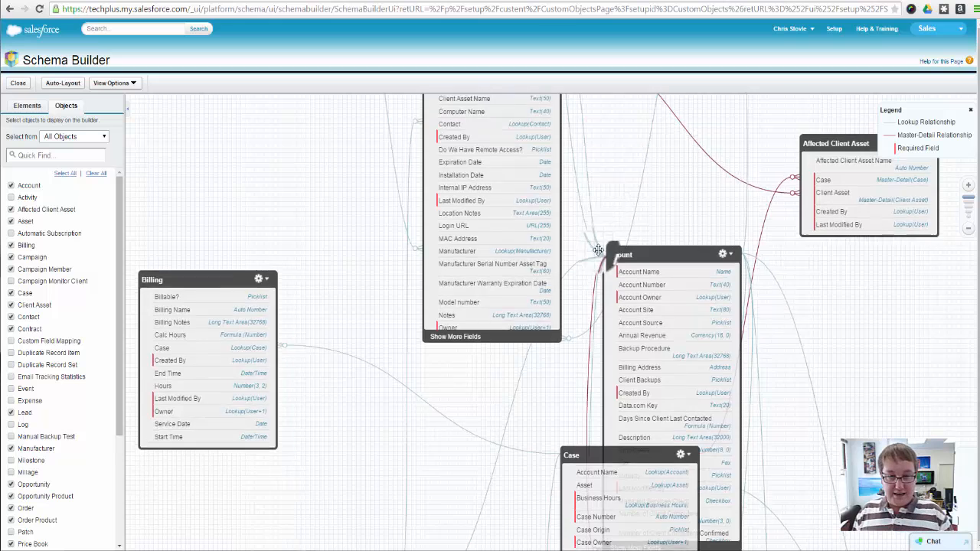
{"action": "left_click_drag", "start_coordinate": [599, 250], "coordinate": [588, 308]}
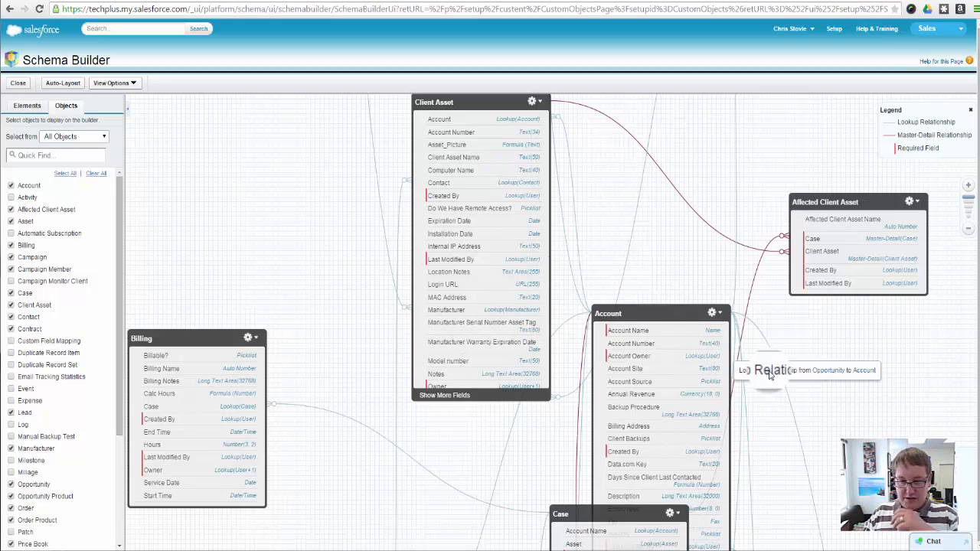
{"action": "left_click_drag", "start_coordinate": [774, 407], "coordinate": [576, 147]}
{"action": "left_click_drag", "start_coordinate": [584, 354], "coordinate": [577, 153]}
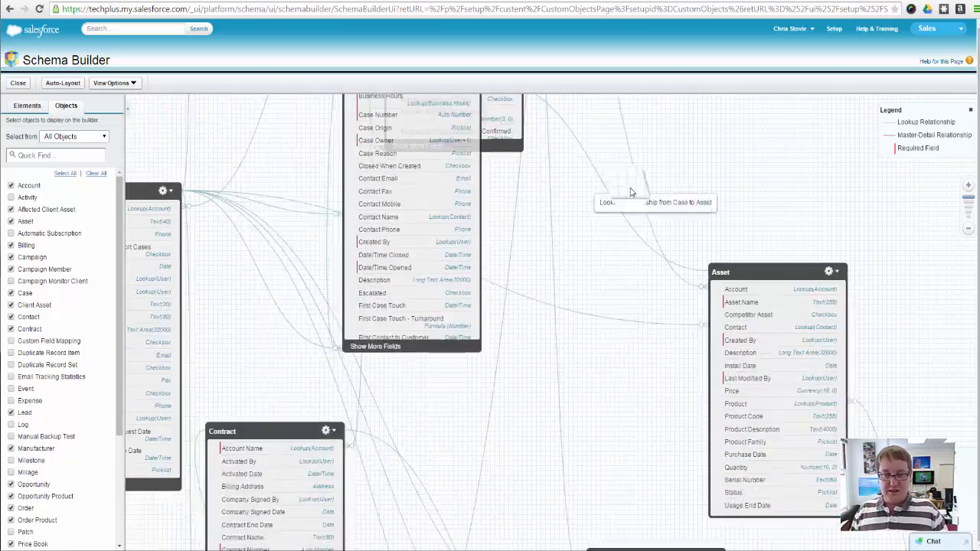
{"action": "left_click_drag", "start_coordinate": [468, 486], "coordinate": [688, 334]}
{"action": "left_click_drag", "start_coordinate": [693, 405], "coordinate": [580, 206]}
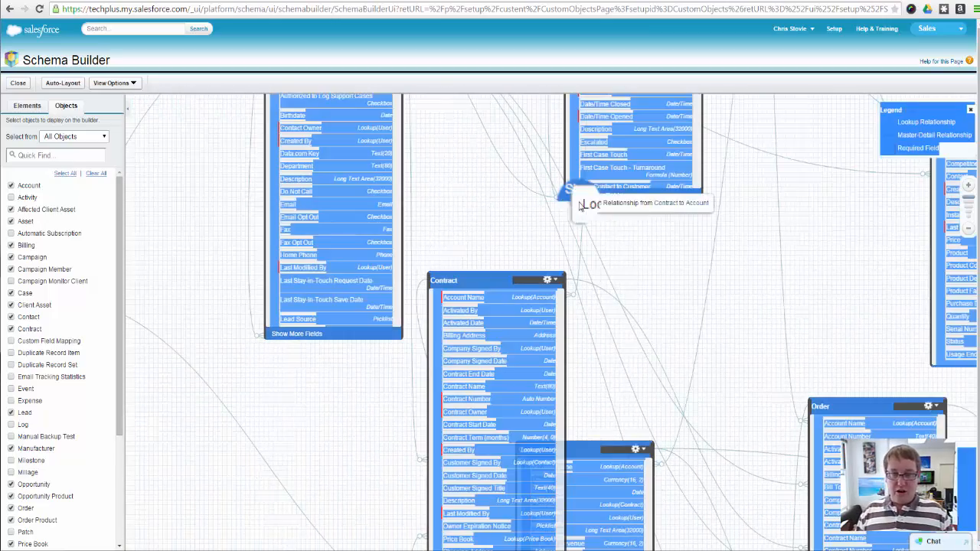
{"action": "left_click_drag", "start_coordinate": [695, 304], "coordinate": [554, 278]}
{"action": "scroll", "coordinate": [598, 340], "scroll_direction": "down", "scroll_amount": 1}
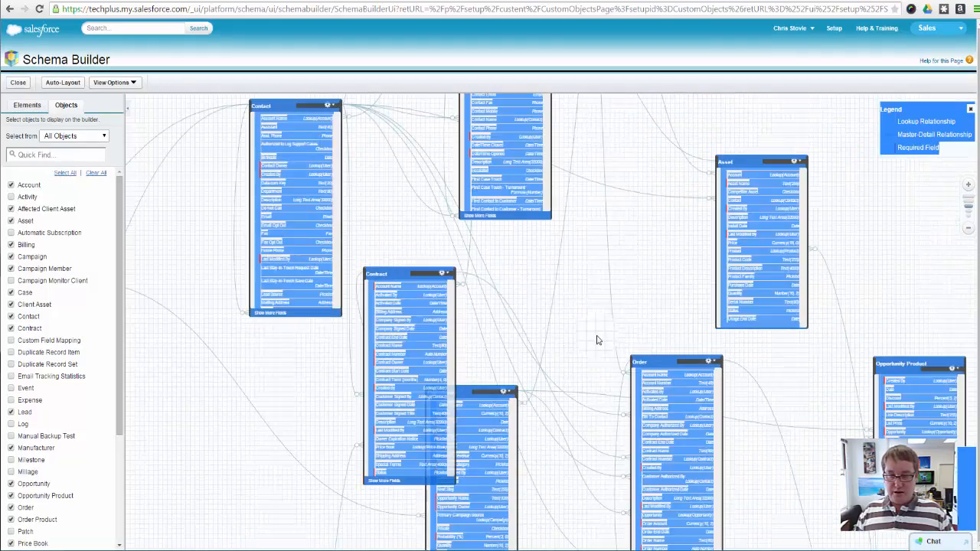
{"action": "scroll", "coordinate": [598, 340], "scroll_direction": "down", "scroll_amount": 1}
{"action": "left_click_drag", "start_coordinate": [557, 369], "coordinate": [548, 259]}
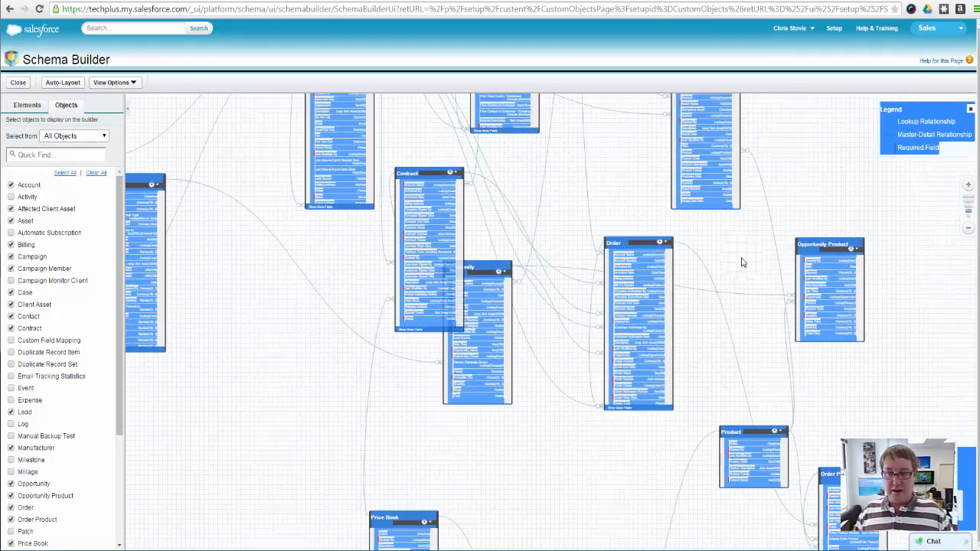
{"action": "left_click_drag", "start_coordinate": [740, 263], "coordinate": [649, 236]}
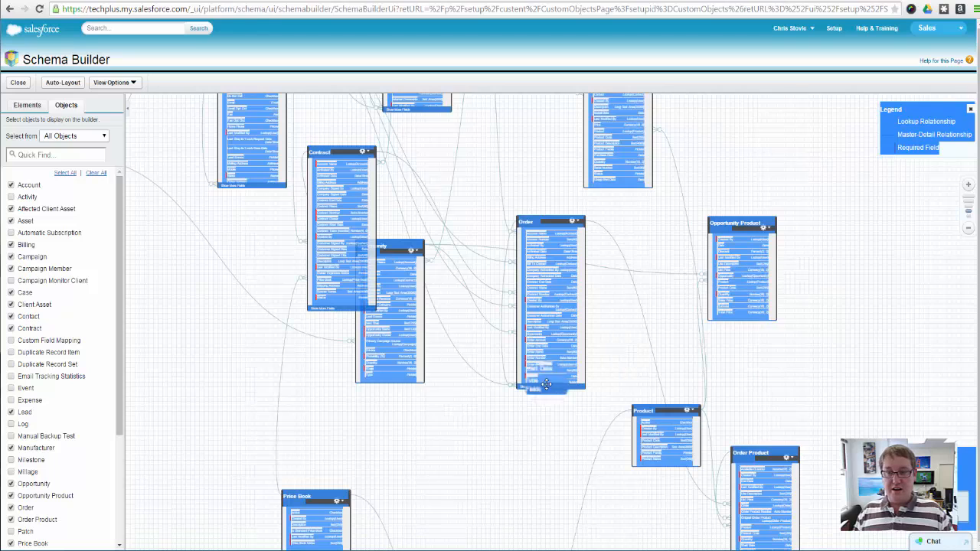